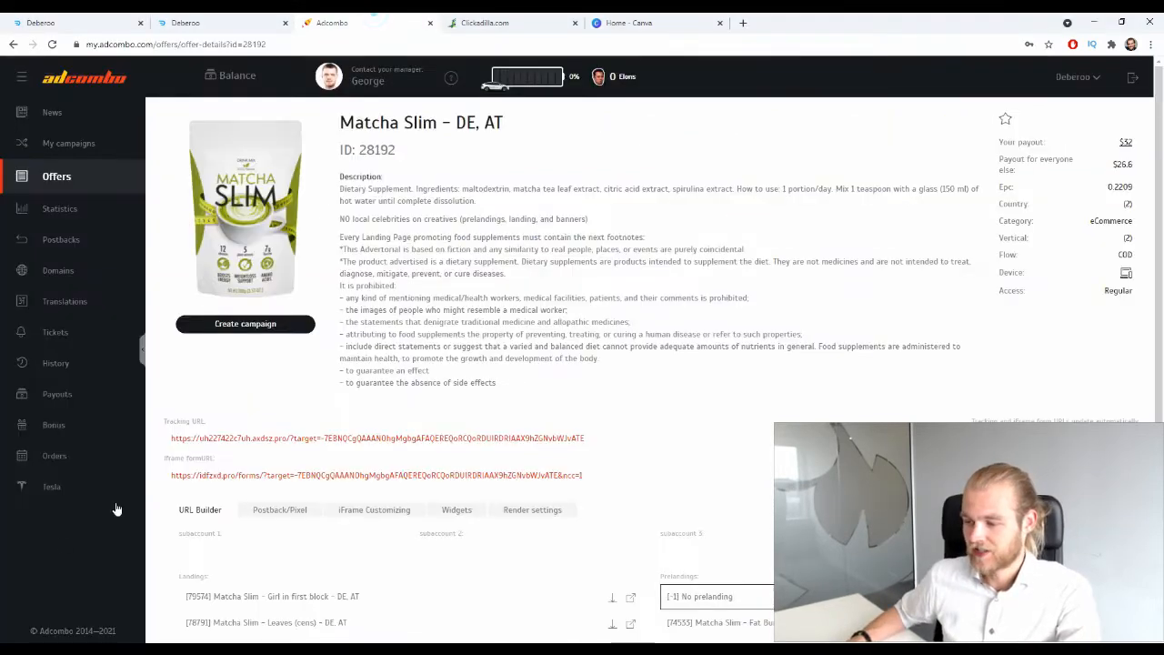
# Examine the Matcha Slim - DE, AT offer on AdCombo, focusing on its target countries and description.
pyautogui.click(373, 20)
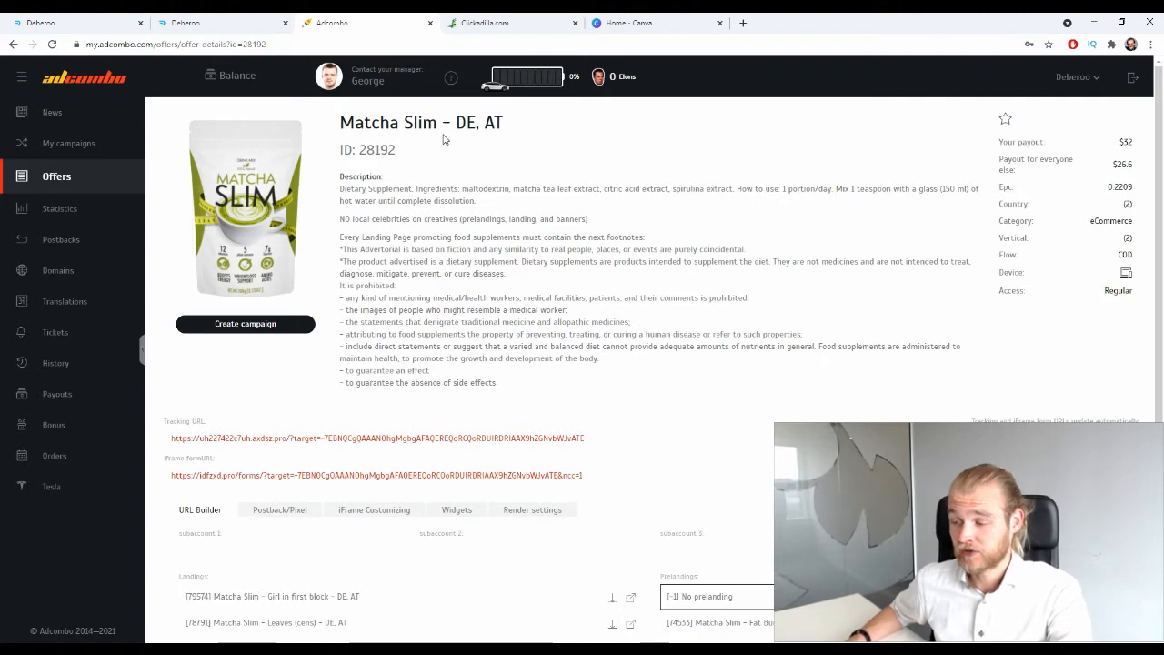
pyautogui.moveTo(455, 122); pyautogui.dragTo(509, 123)
pyautogui.click(505, 138)
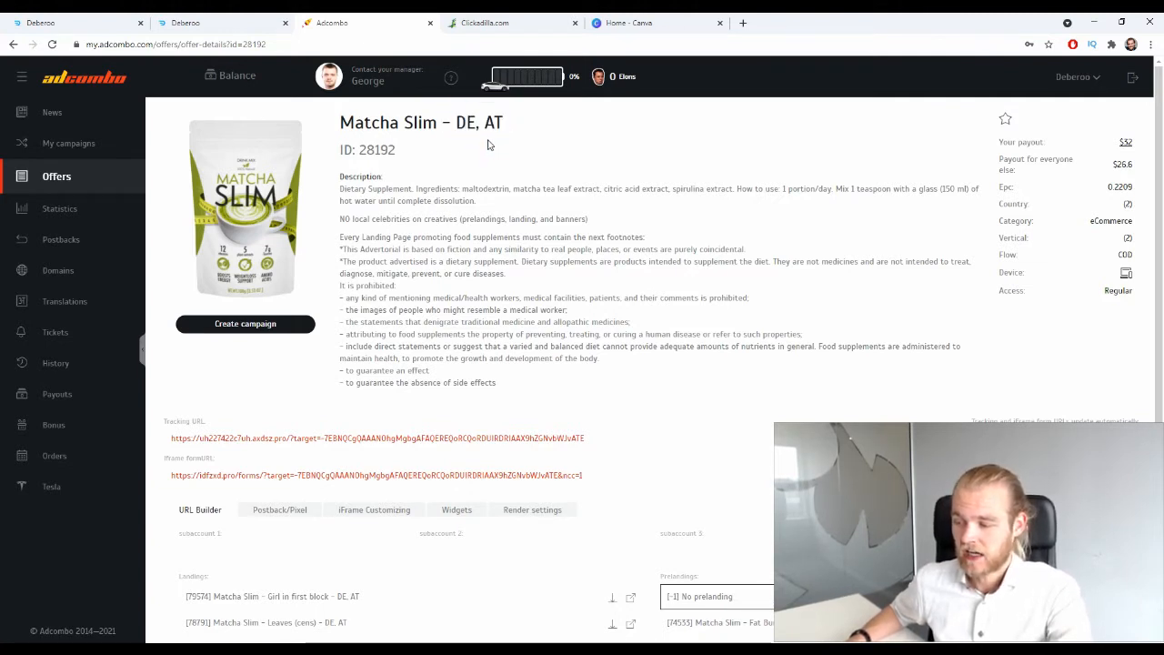
pyautogui.doubleClick(464, 123)
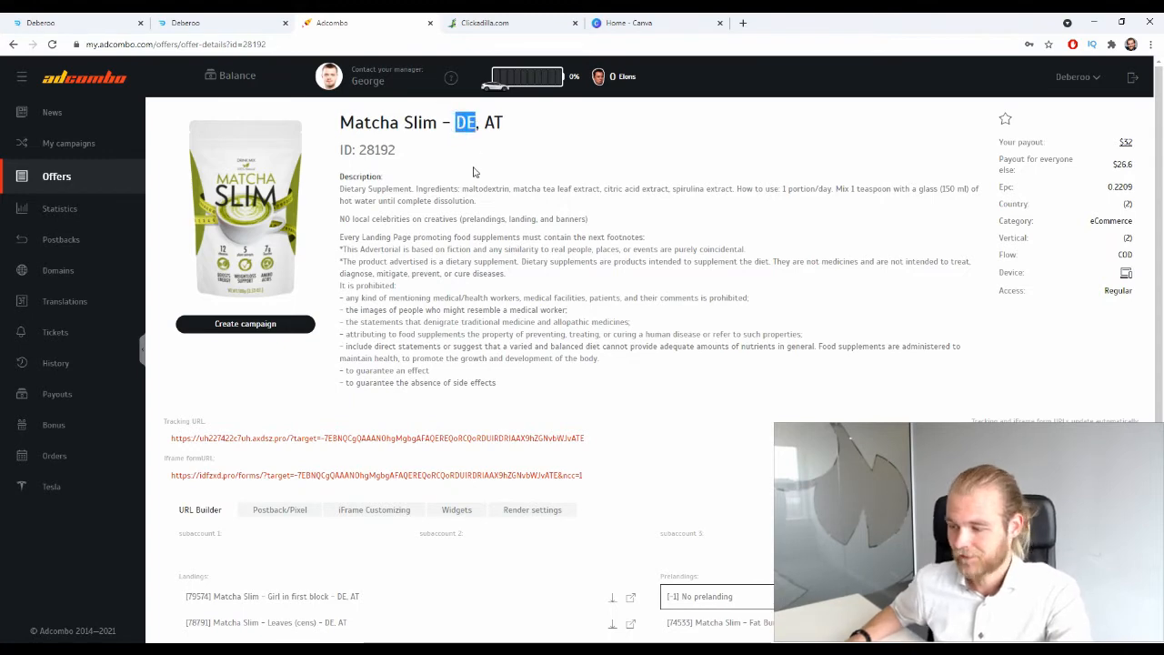
pyautogui.click(475, 167)
pyautogui.scroll(-1, 472, 171)
pyautogui.scroll(-2, 473, 171)
pyautogui.scroll(3, 471, 159)
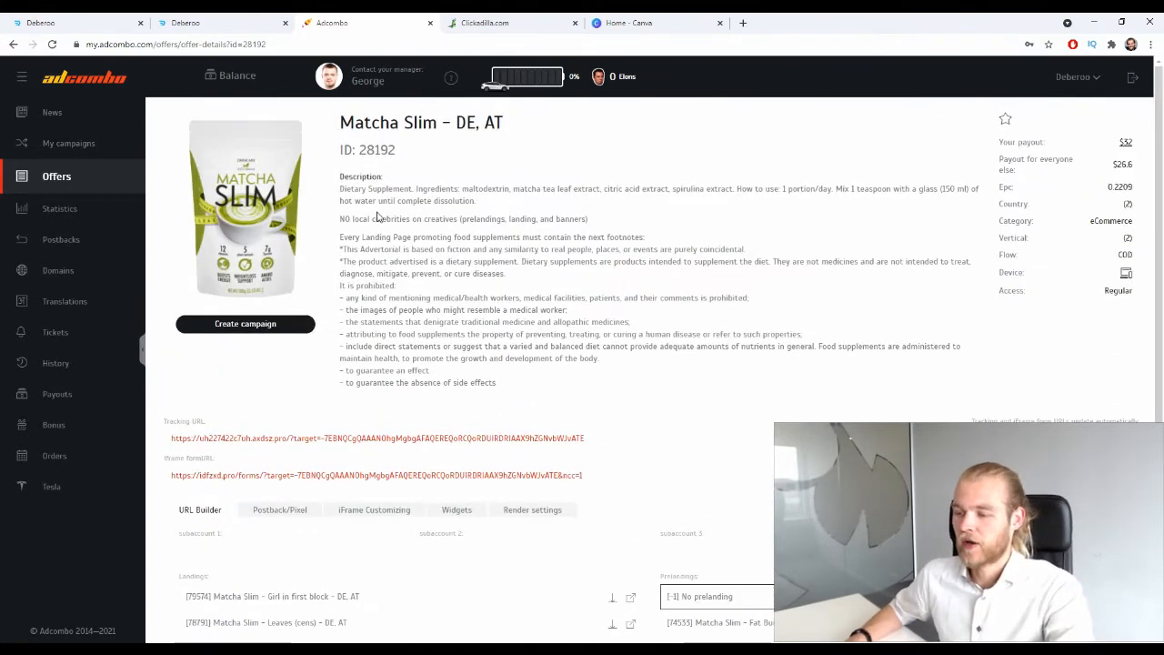
# Switch to Deberoo and find AdCombo in the list of affiliate networks.
pyautogui.click(86, 22)
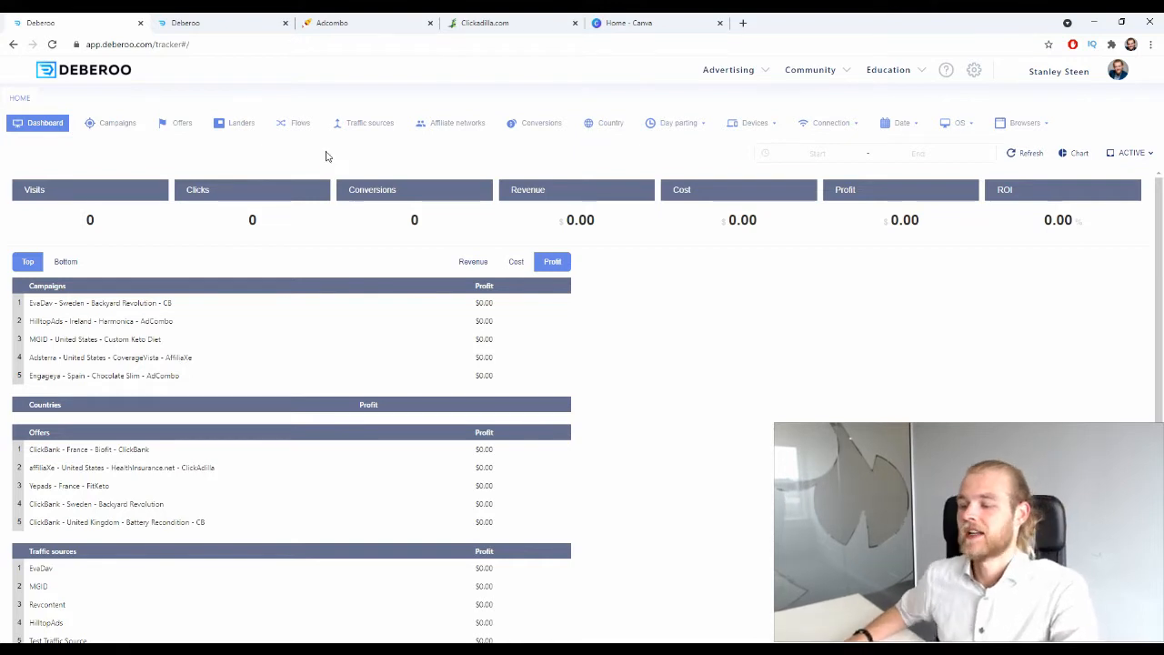
pyautogui.click(453, 129)
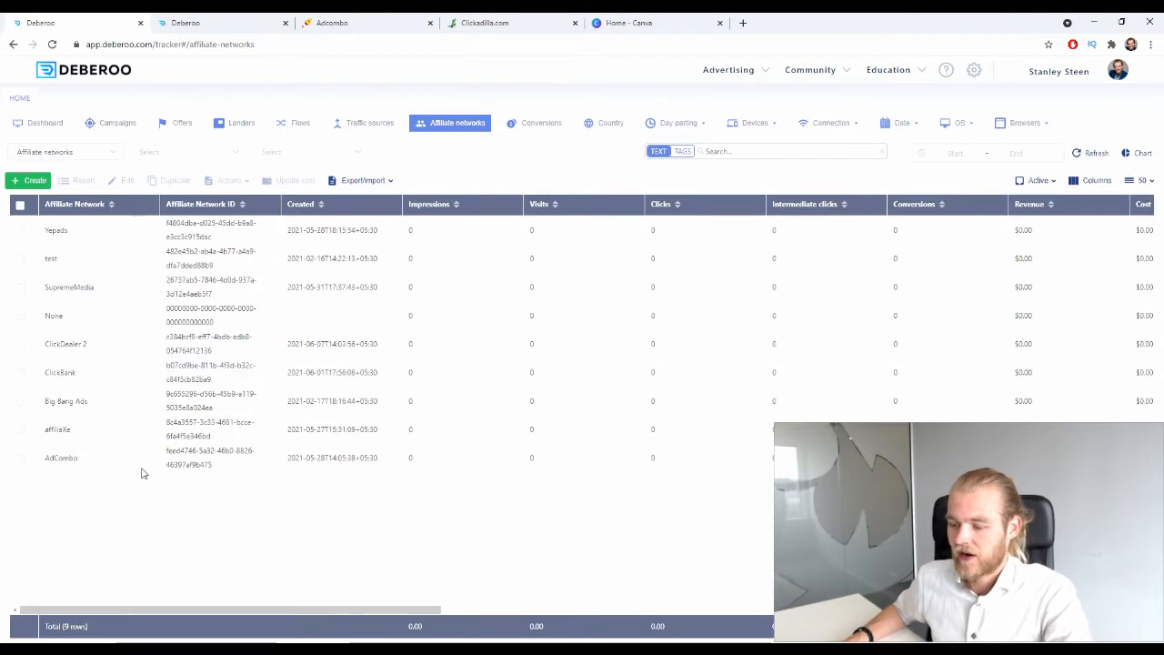
pyautogui.doubleClick(91, 465)
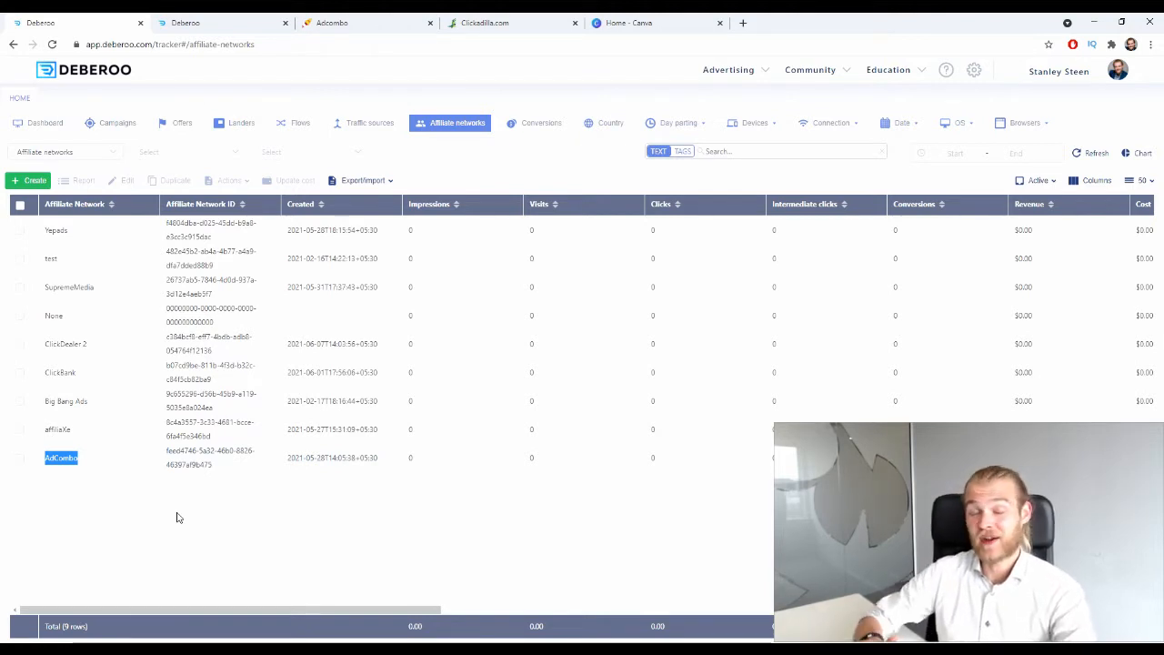
# Try out a new affiliate network based on the AdCombo template with the Initial workspace, and close the form without saving.
pyautogui.click(32, 182)
pyautogui.click(33, 194)
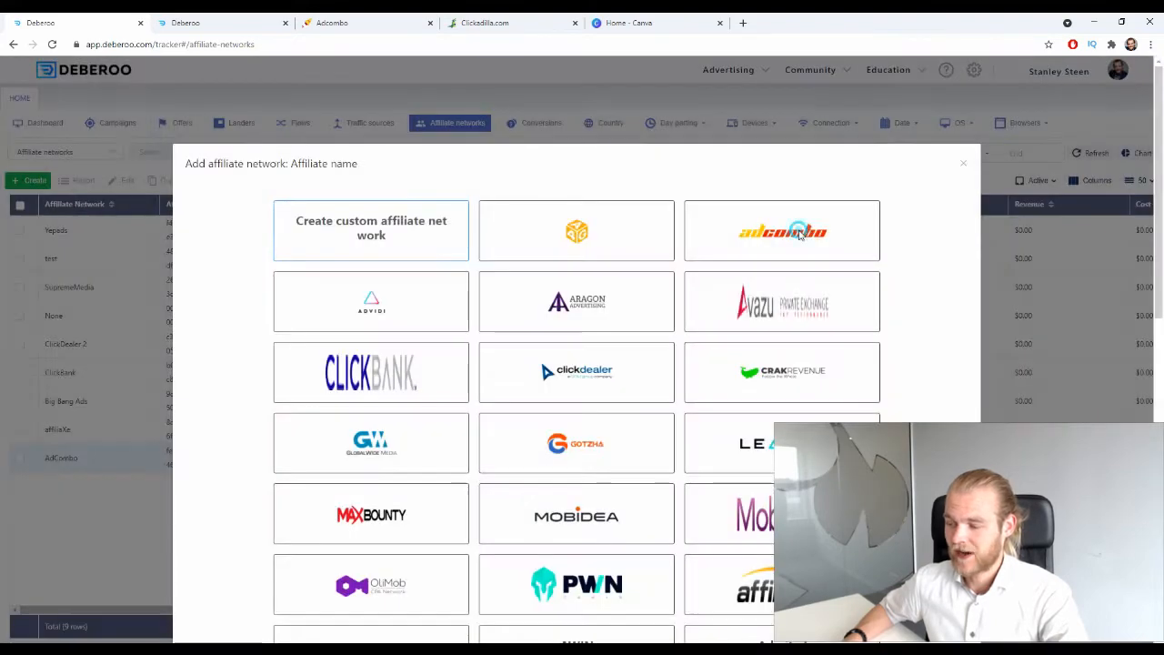
pyautogui.click(793, 232)
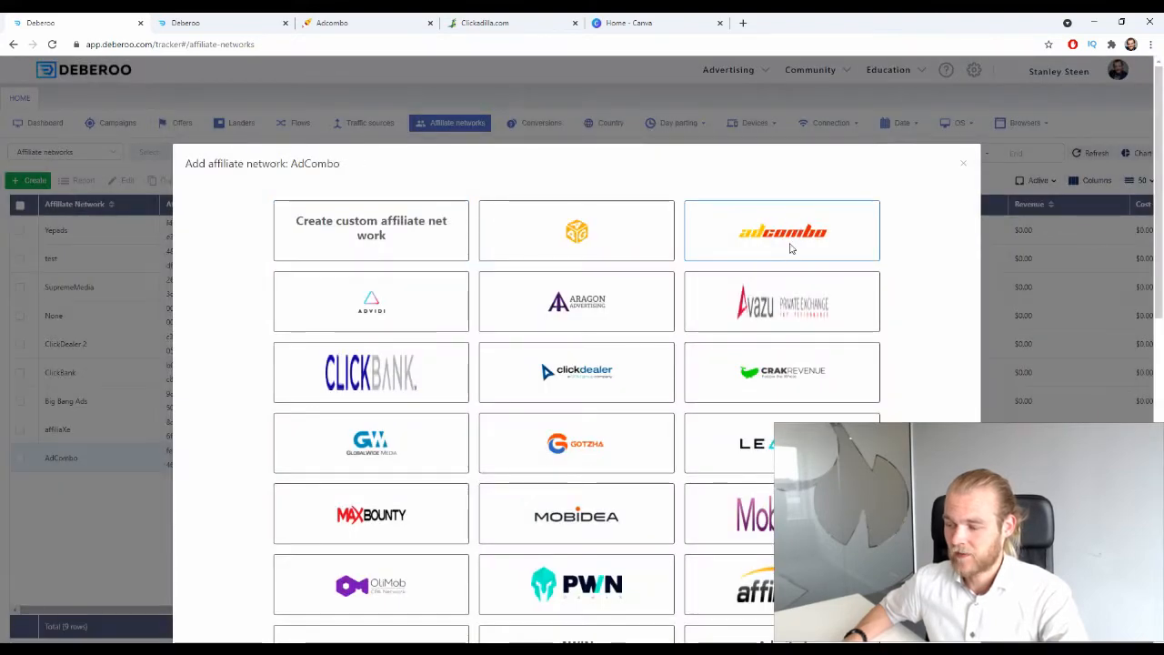
pyautogui.scroll(-2, 777, 239)
pyautogui.scroll(-6, 775, 241)
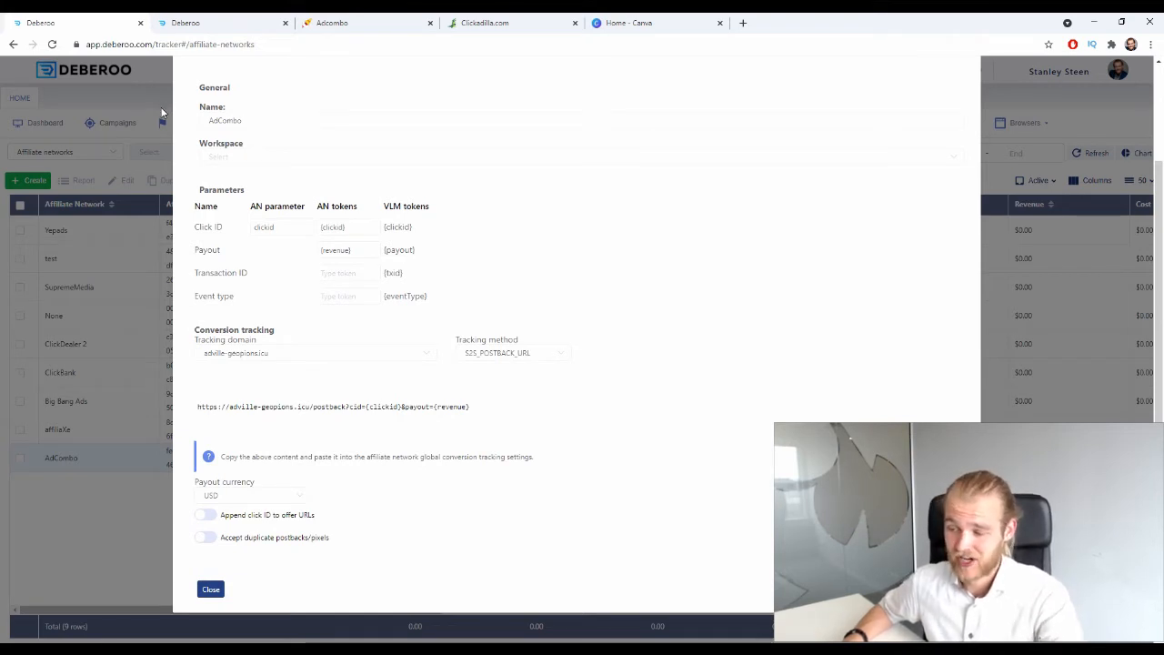
pyautogui.click(325, 157)
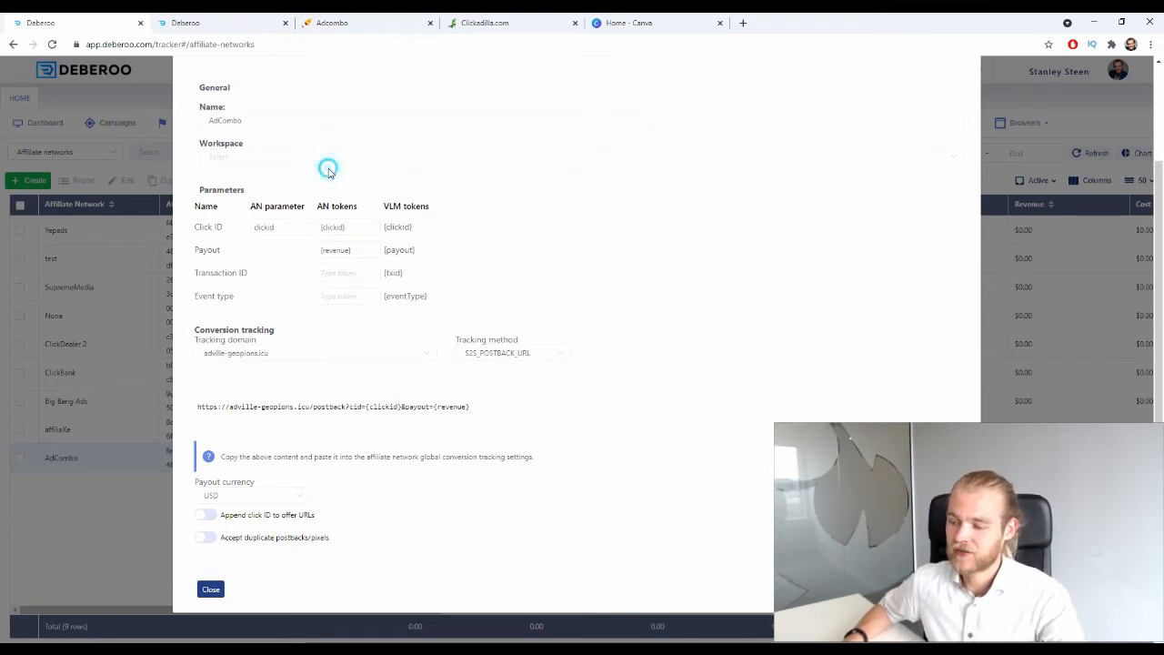
pyautogui.click(273, 188)
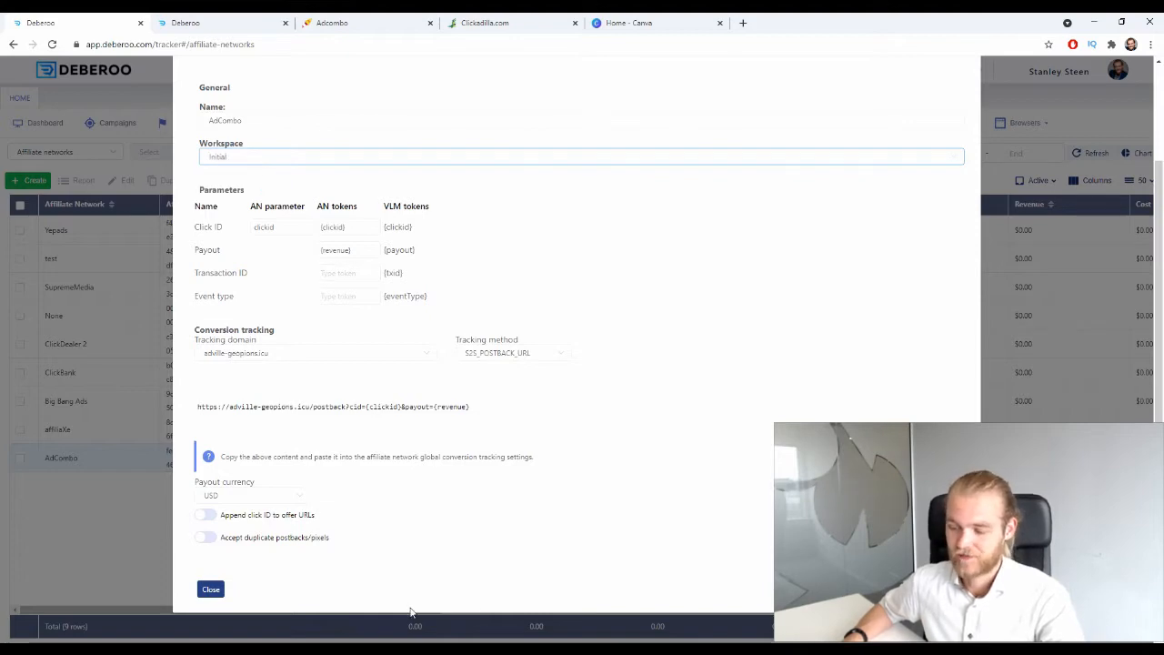
pyautogui.click(222, 590)
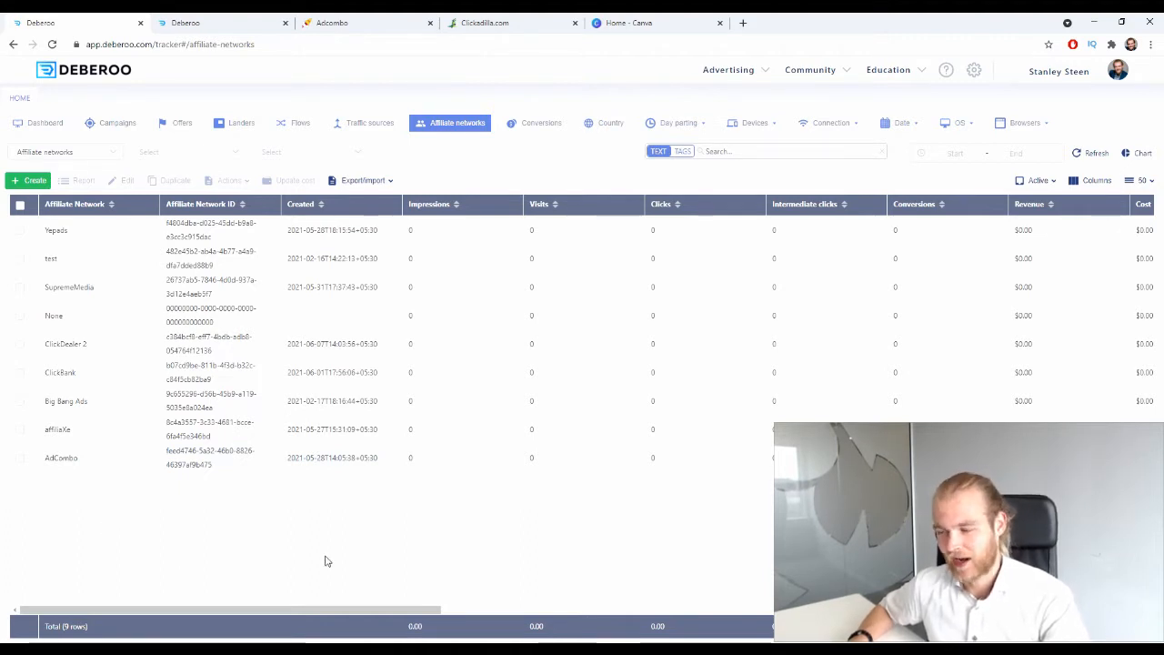
# Open the traffic sources list and find ClickAdilla in it.
pyautogui.click(375, 129)
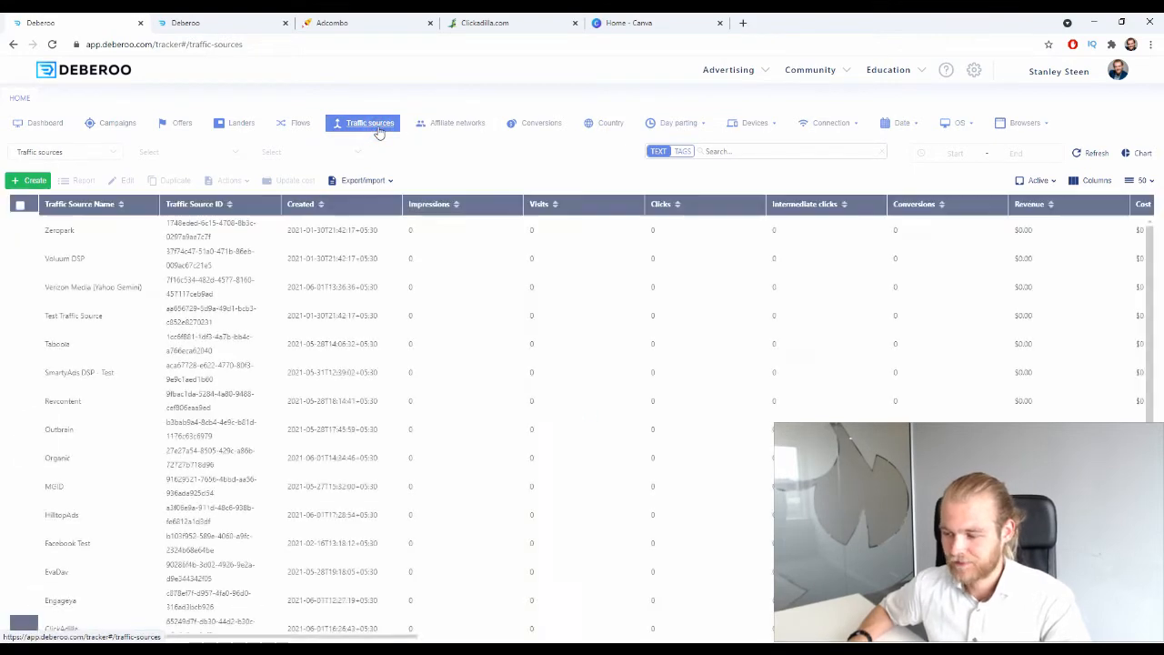
pyautogui.scroll(-3, 155, 364)
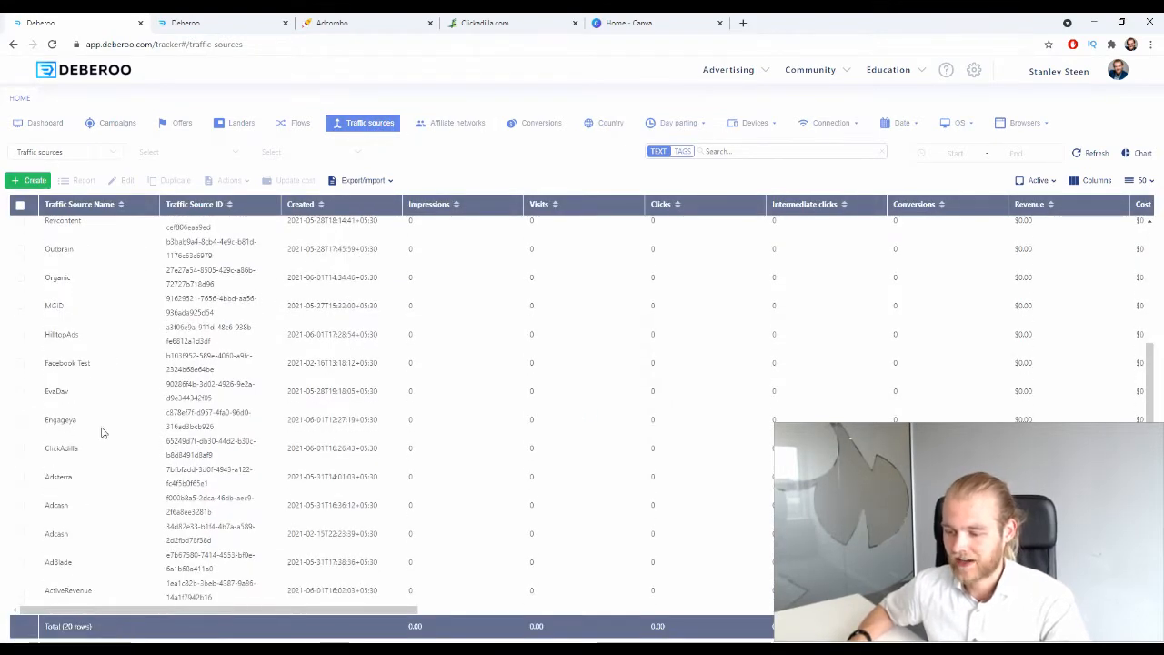
pyautogui.doubleClick(80, 448)
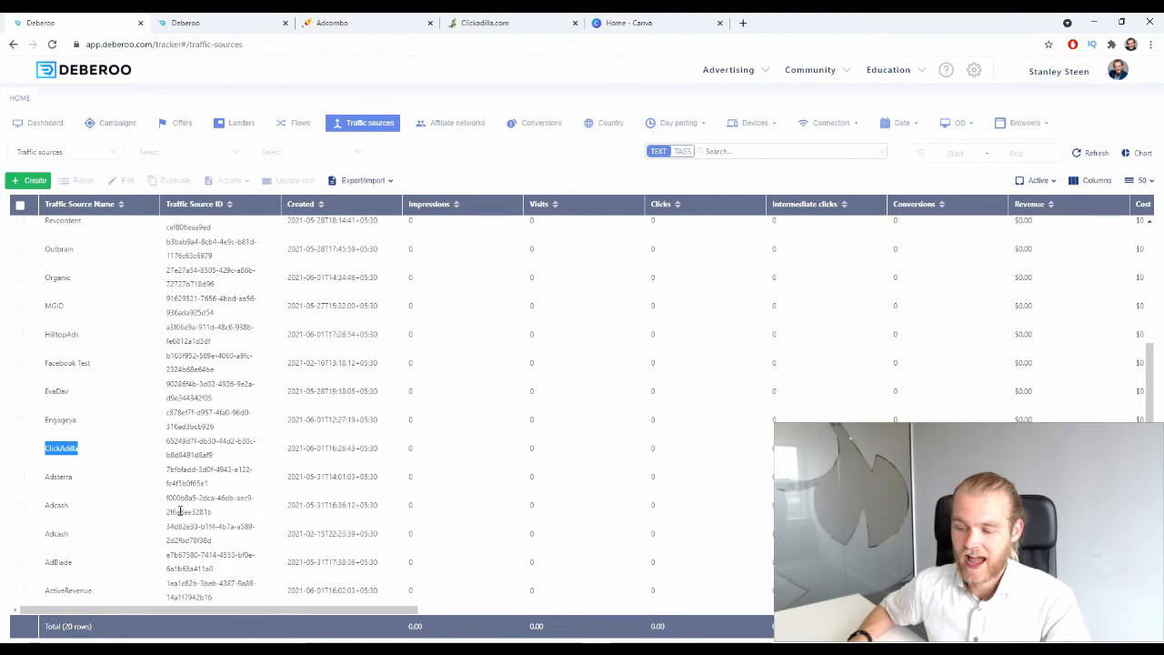
# Start a new traffic source from the ClickAdilla template.
pyautogui.click(36, 182)
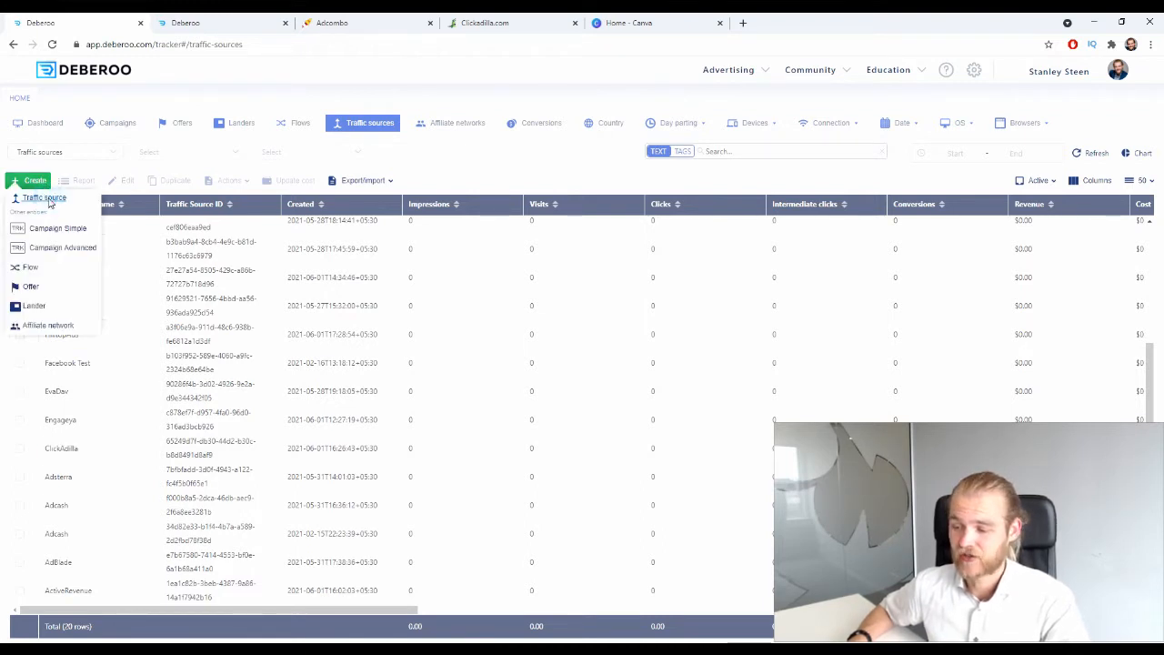
pyautogui.click(46, 198)
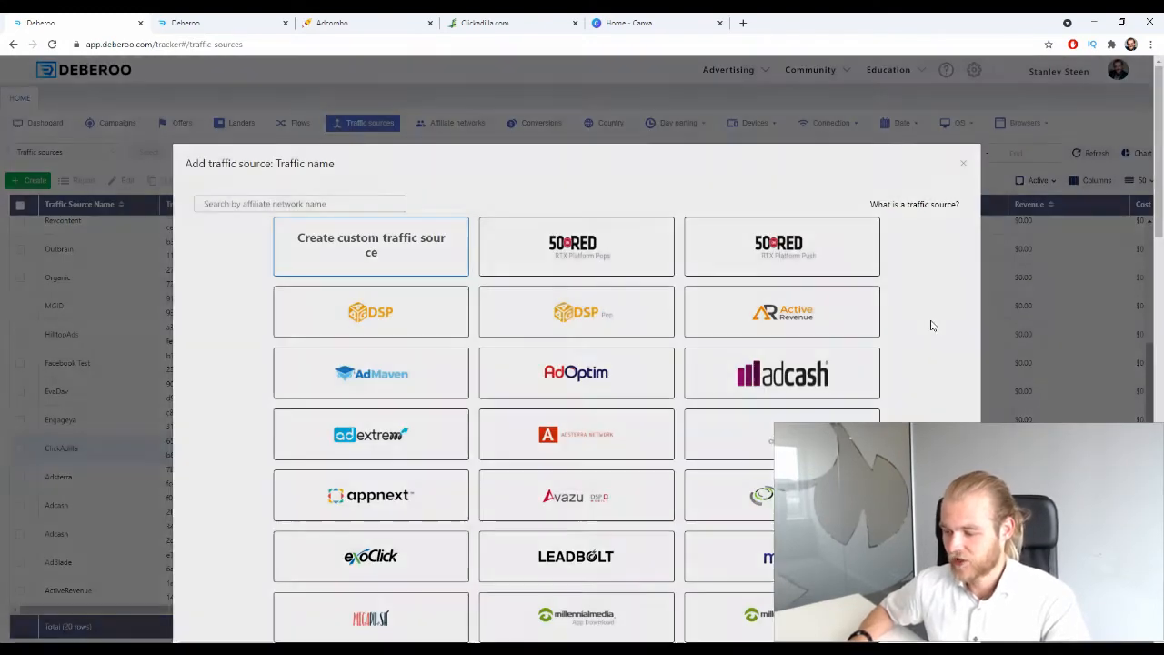
pyautogui.scroll(-10, 931, 325)
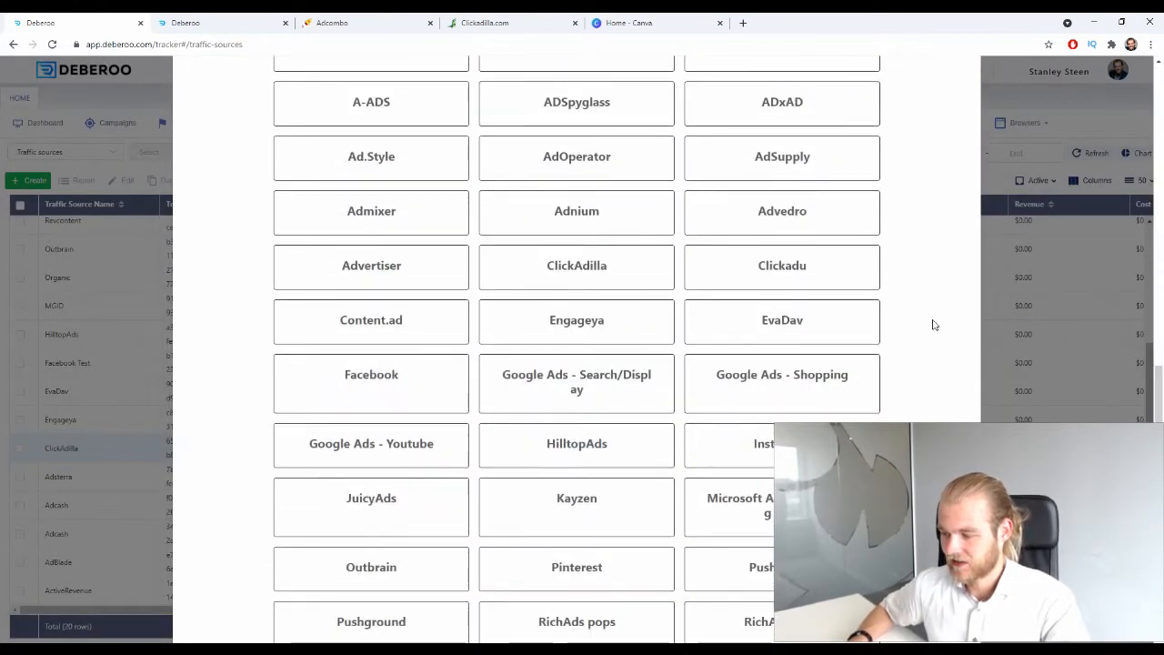
pyautogui.click(577, 263)
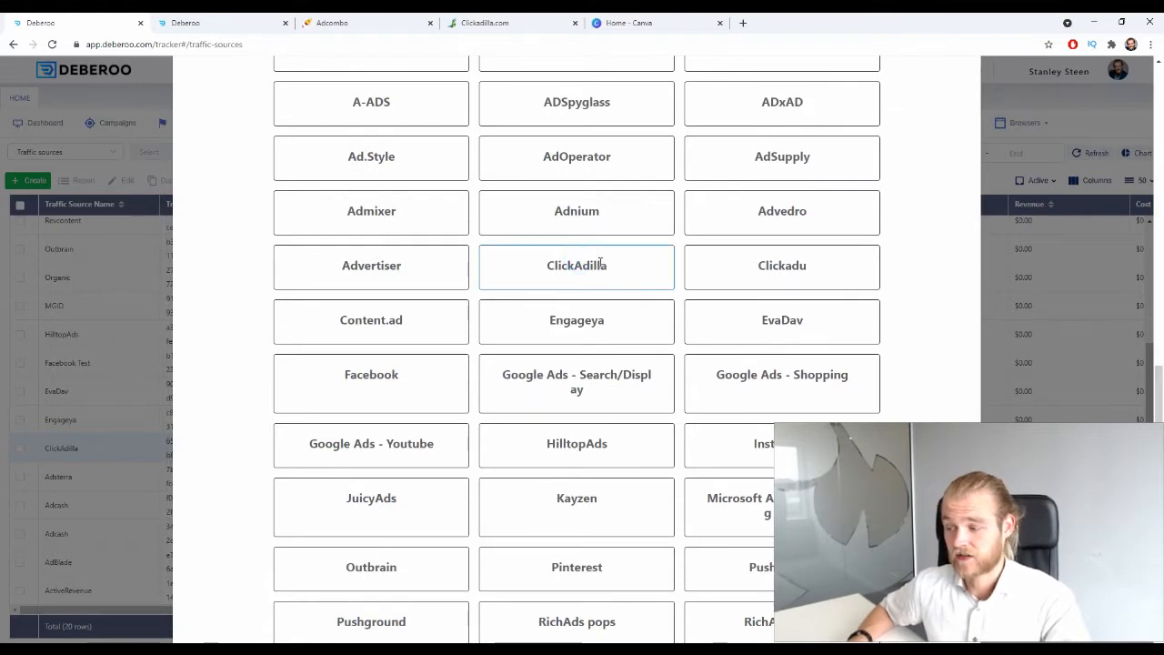
pyautogui.scroll(-4, 601, 271)
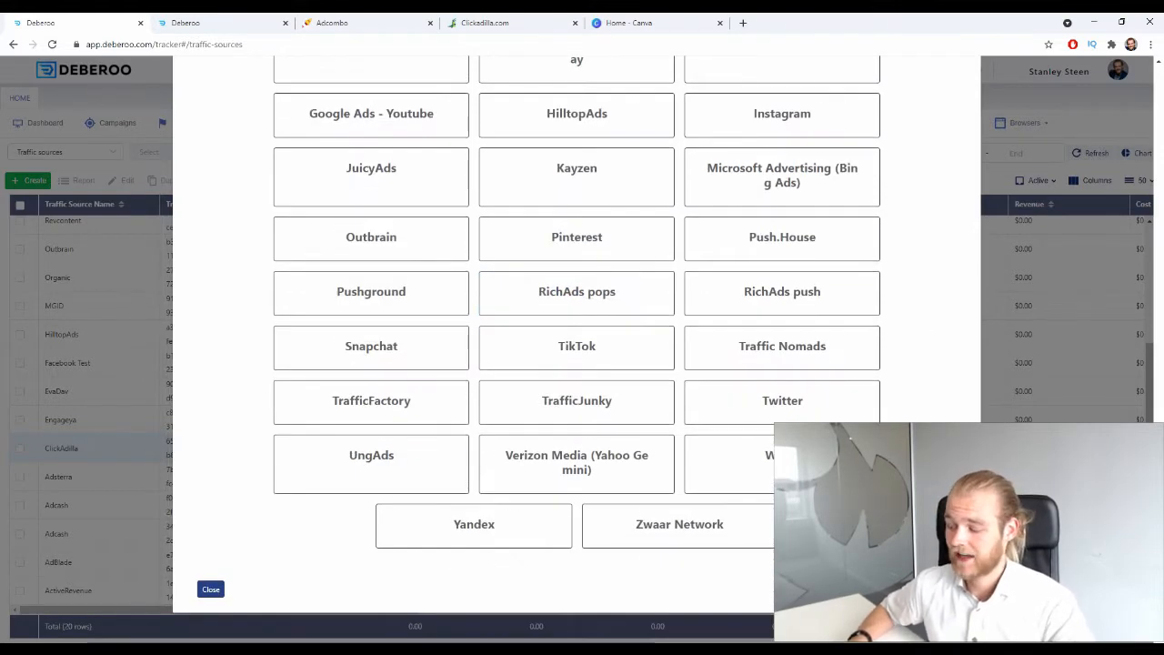
pyautogui.scroll(3, 604, 351)
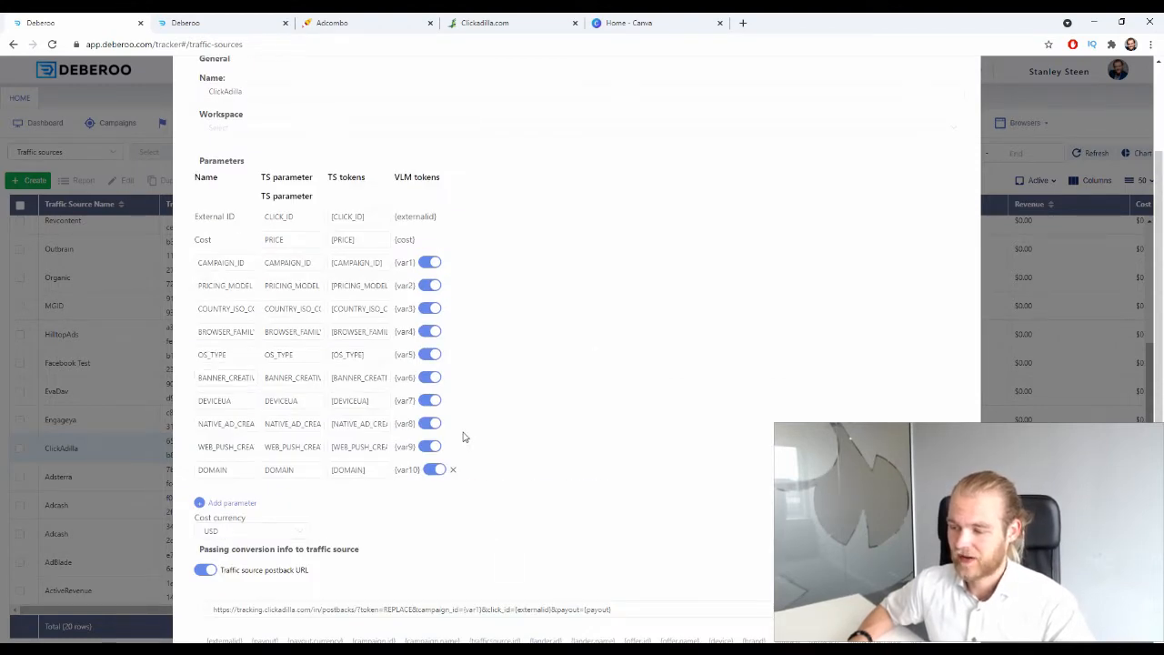
# Review the ClickAdilla template's parameters, pick a workspace for the traffic source, and close the form without saving.
pyautogui.scroll(2, 131, 238)
pyautogui.scroll(-5, 230, 357)
pyautogui.scroll(5, 230, 357)
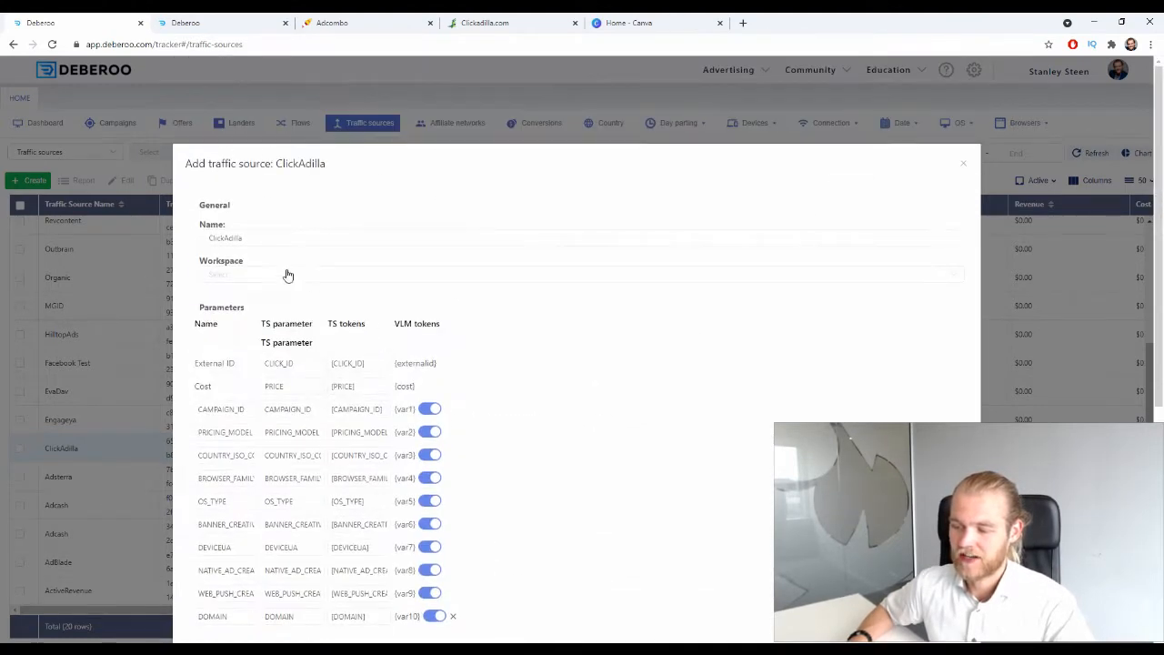
pyautogui.click(282, 273)
pyautogui.click(280, 309)
pyautogui.scroll(-5, 295, 314)
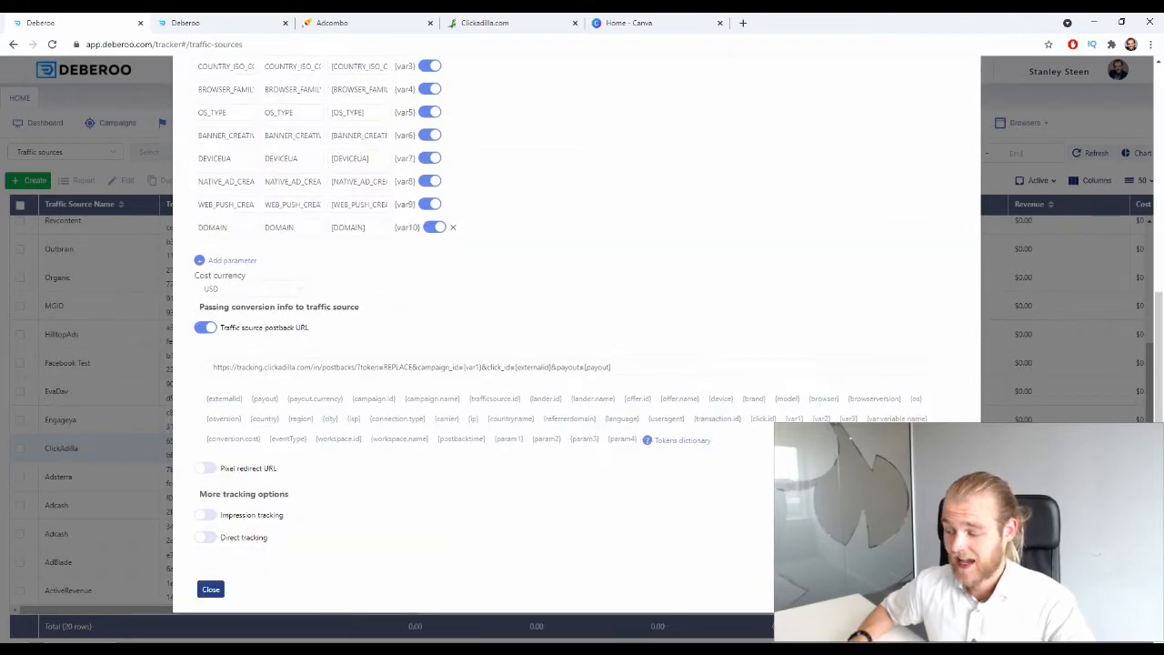
pyautogui.click(210, 589)
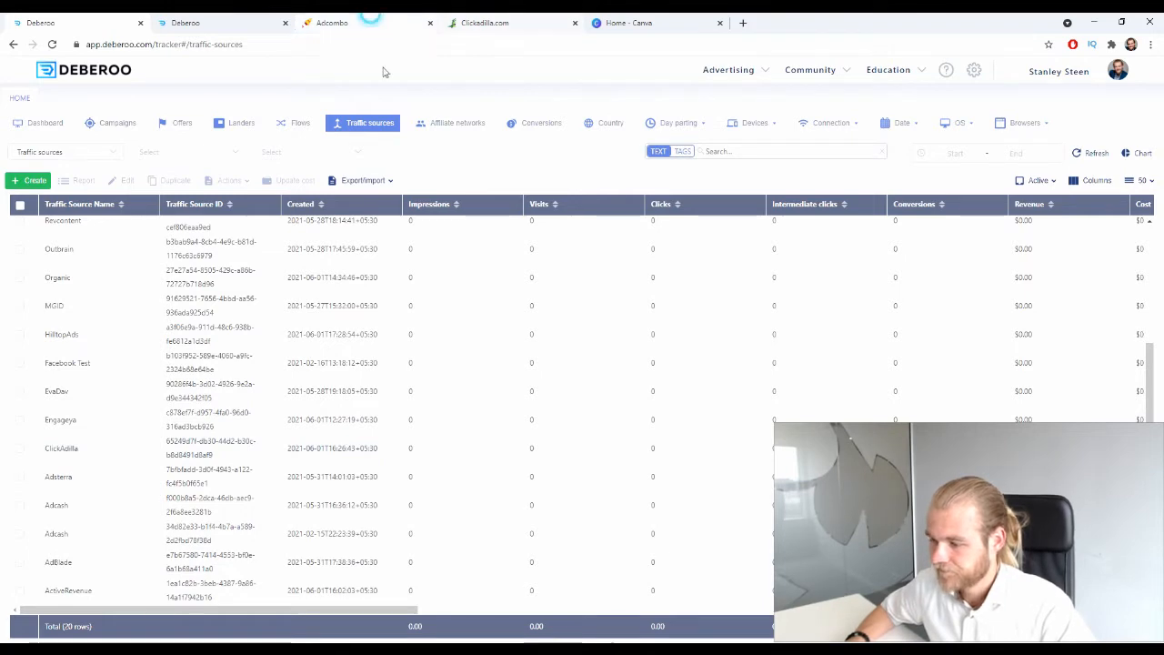
# Switch back to the AdCombo offer and examine its lists of landings and prelandings.
pyautogui.click(369, 20)
pyautogui.scroll(-2, 562, 300)
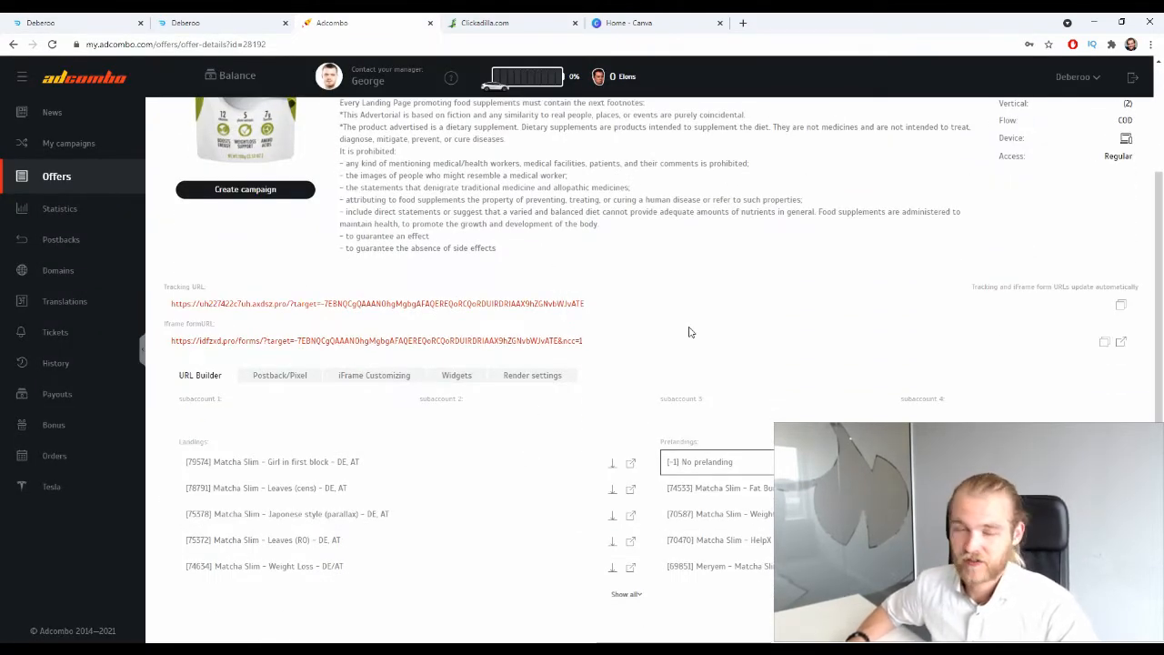
pyautogui.moveTo(177, 442); pyautogui.dragTo(211, 444)
pyautogui.moveTo(657, 443); pyautogui.dragTo(707, 443)
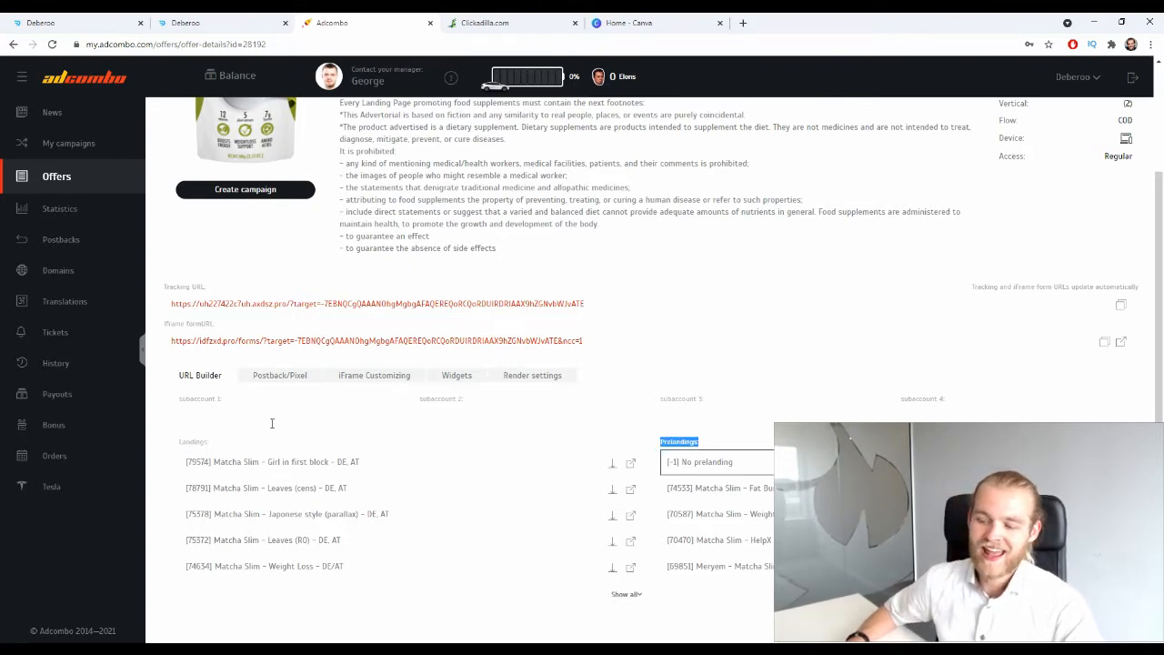
pyautogui.moveTo(179, 443); pyautogui.dragTo(209, 443)
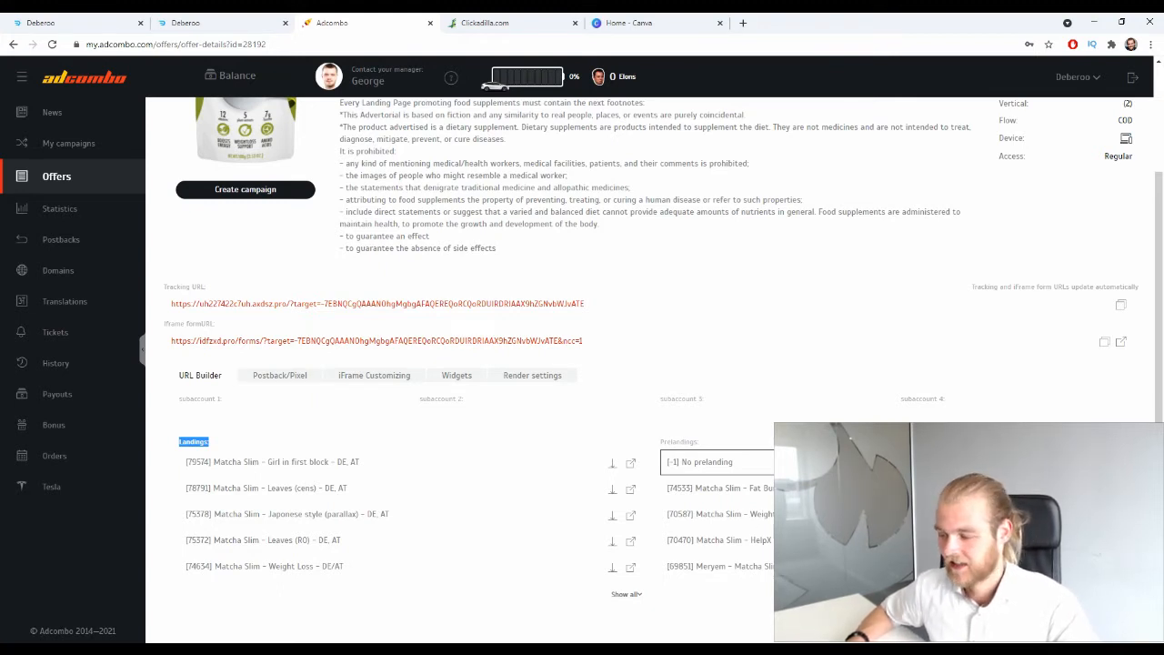
pyautogui.moveTo(720, 443); pyautogui.dragTo(660, 445)
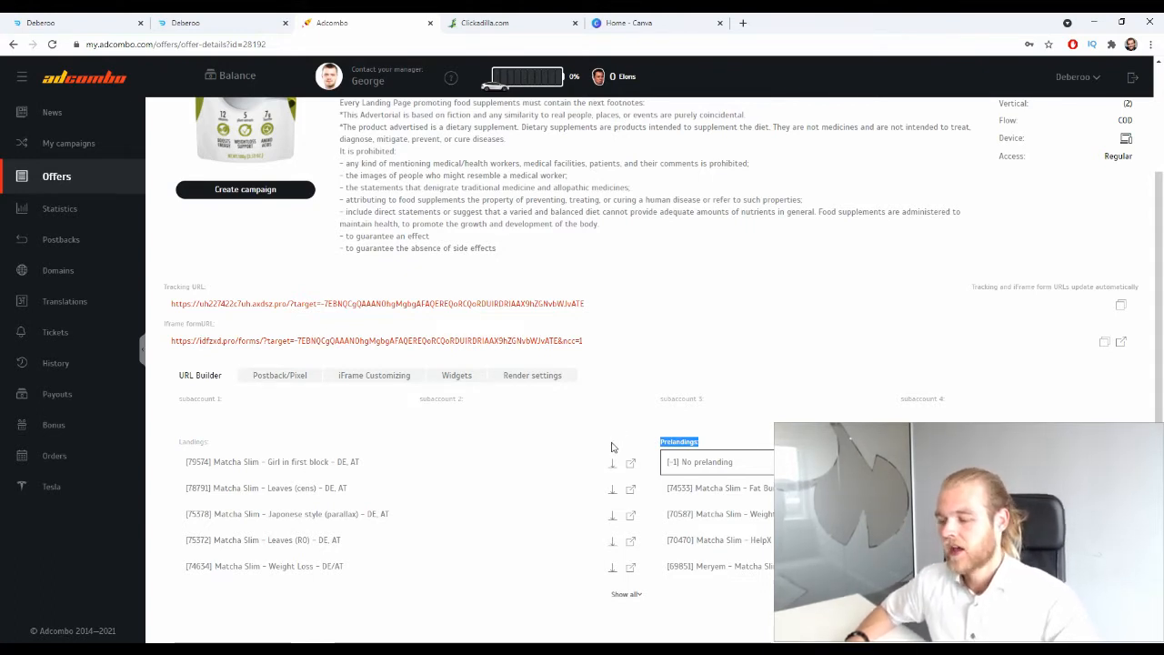
# Choose the No prelanding option for the Matcha Slim offer's tracking link.
pyautogui.click(648, 414)
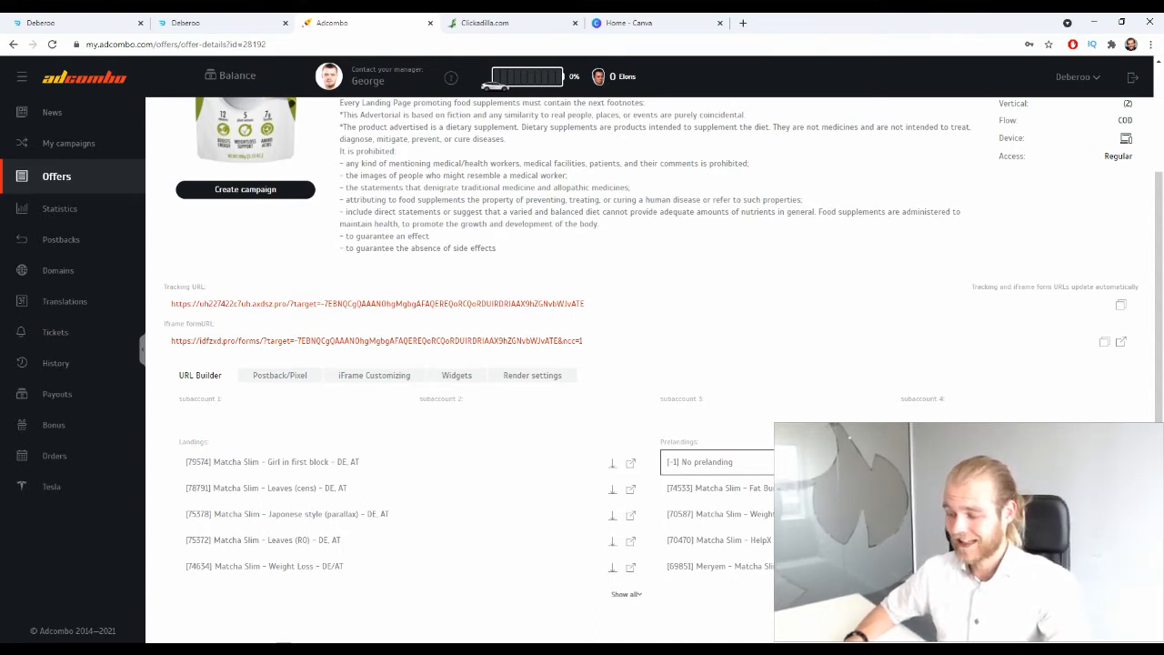
pyautogui.click(711, 465)
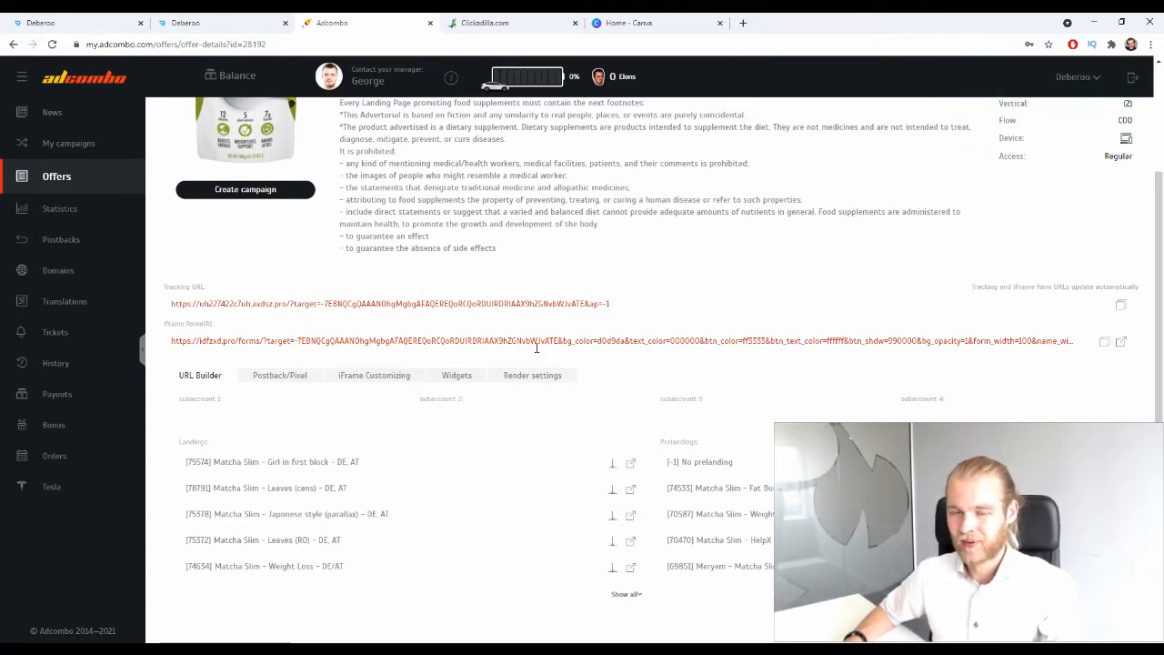
pyautogui.click(732, 459)
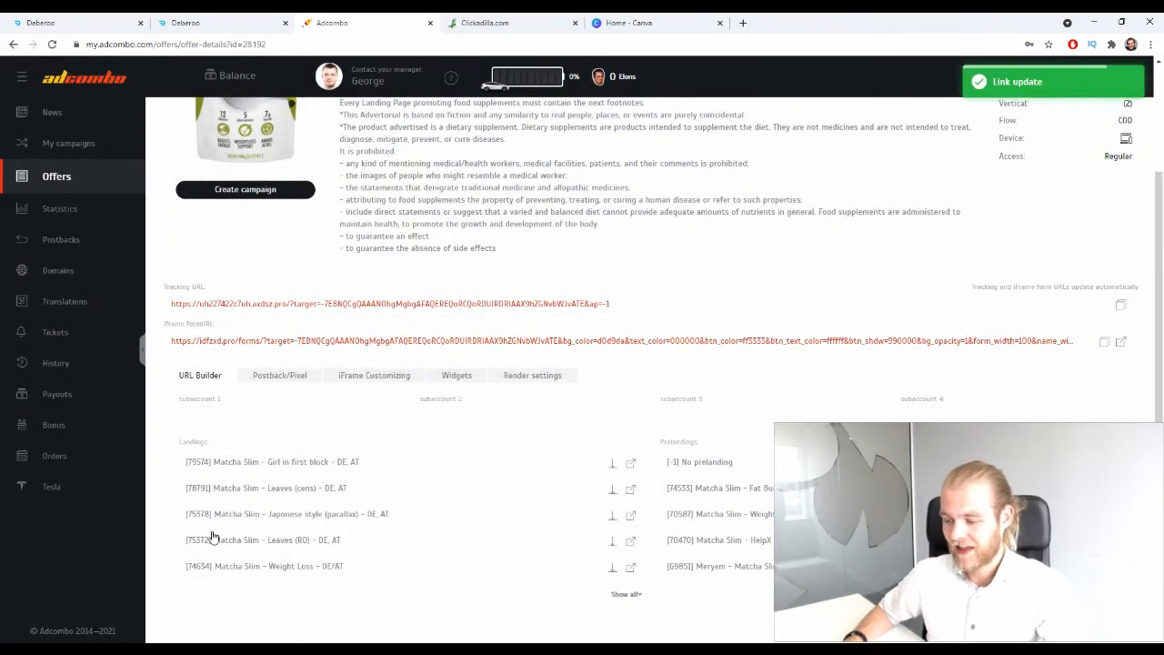
# Show all of the offer's landings and preview the "Matcha Slim - Girl in first block - DE, AT" landing page.
pyautogui.click(625, 594)
pyautogui.scroll(-1, 649, 509)
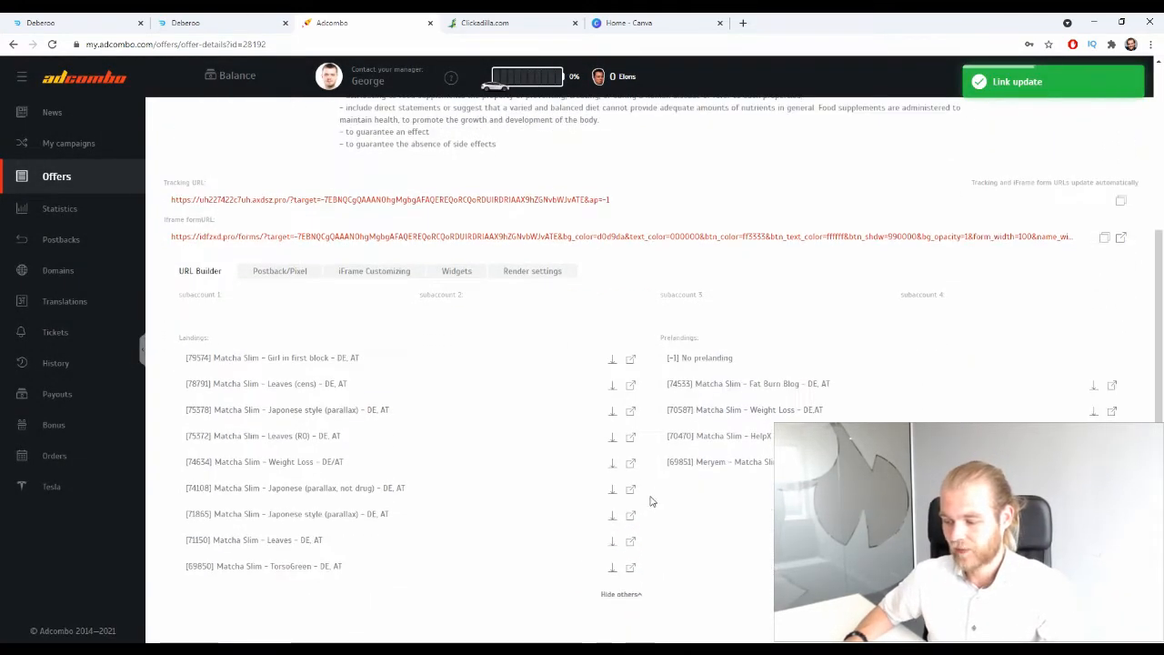
pyautogui.click(632, 362)
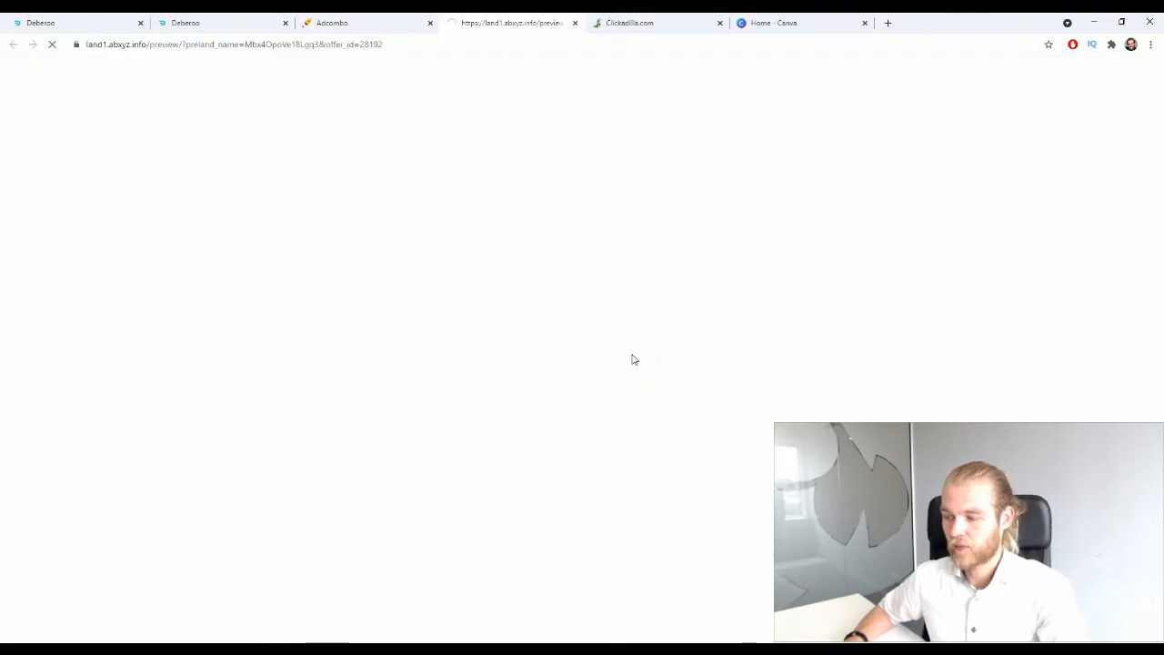
pyautogui.scroll(-5, 662, 339)
pyautogui.scroll(-5, 662, 338)
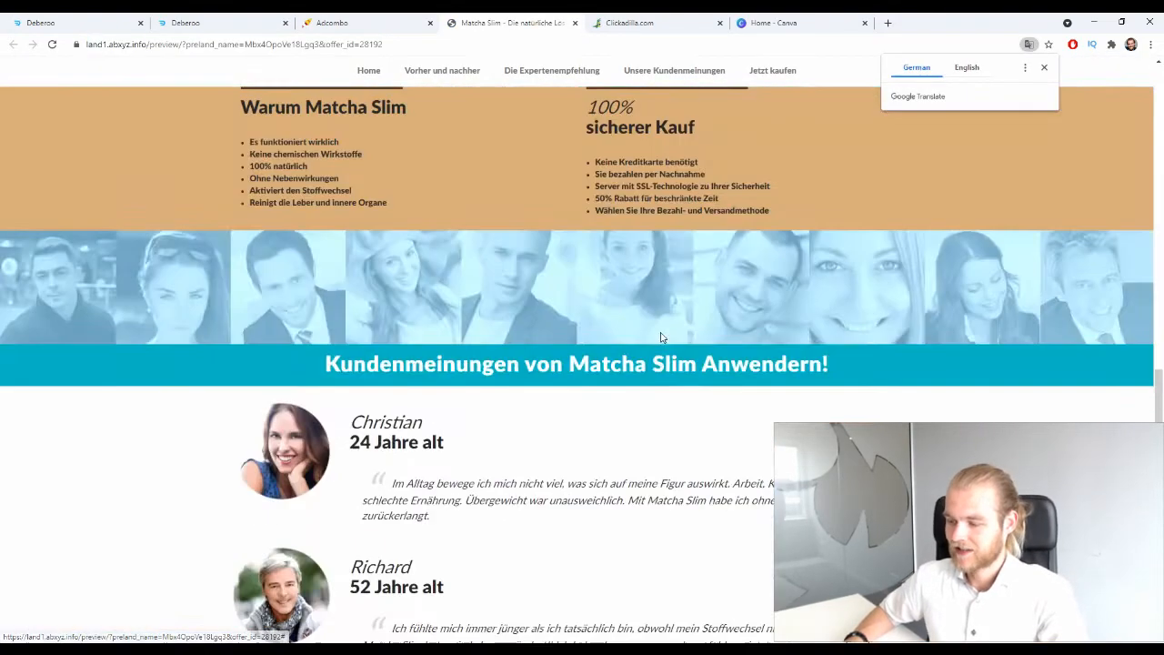
# Look through the rest of the previewed Matcha Slim landing page, including its order form, and close the preview.
pyautogui.scroll(-5, 662, 328)
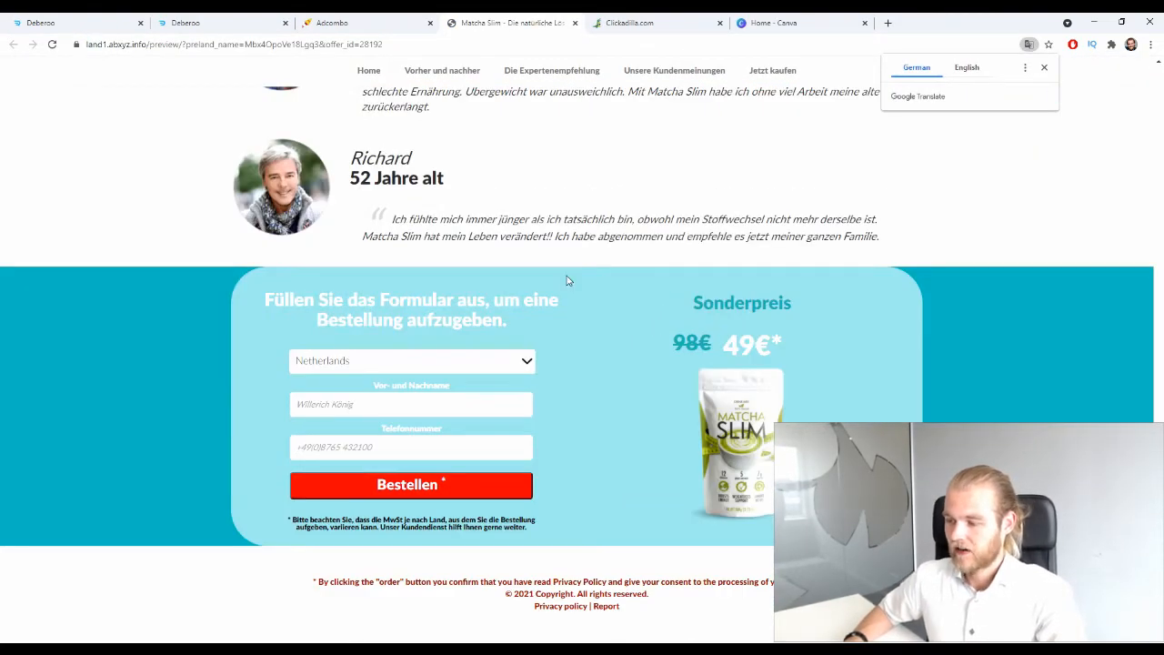
pyautogui.scroll(20, 567, 281)
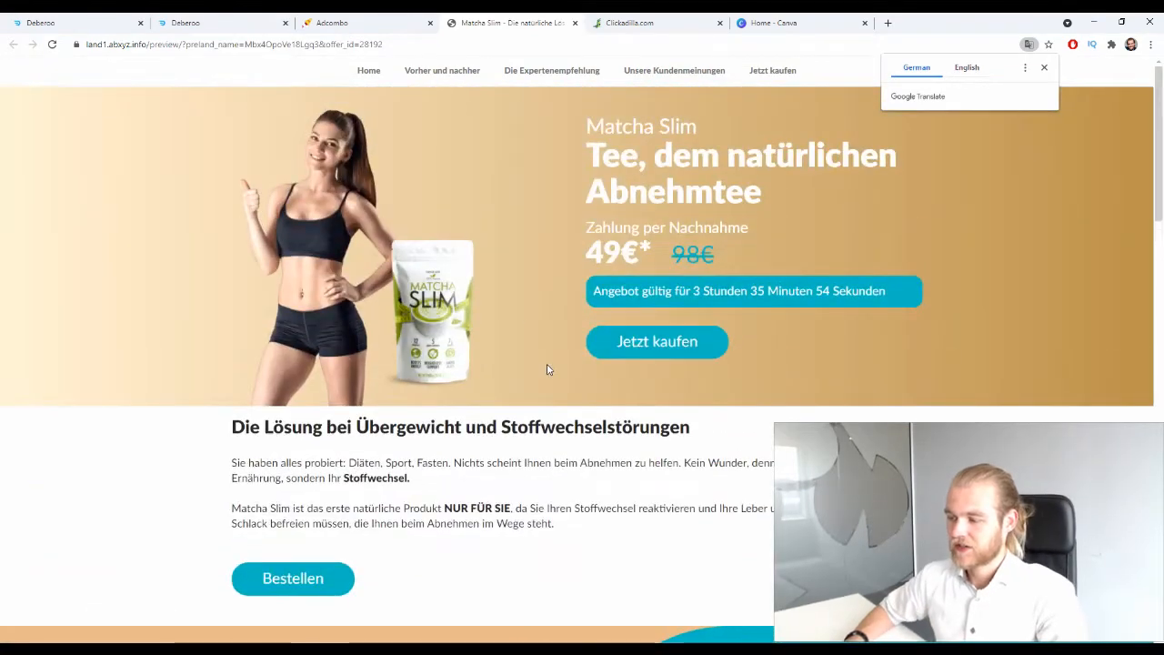
pyautogui.click(575, 23)
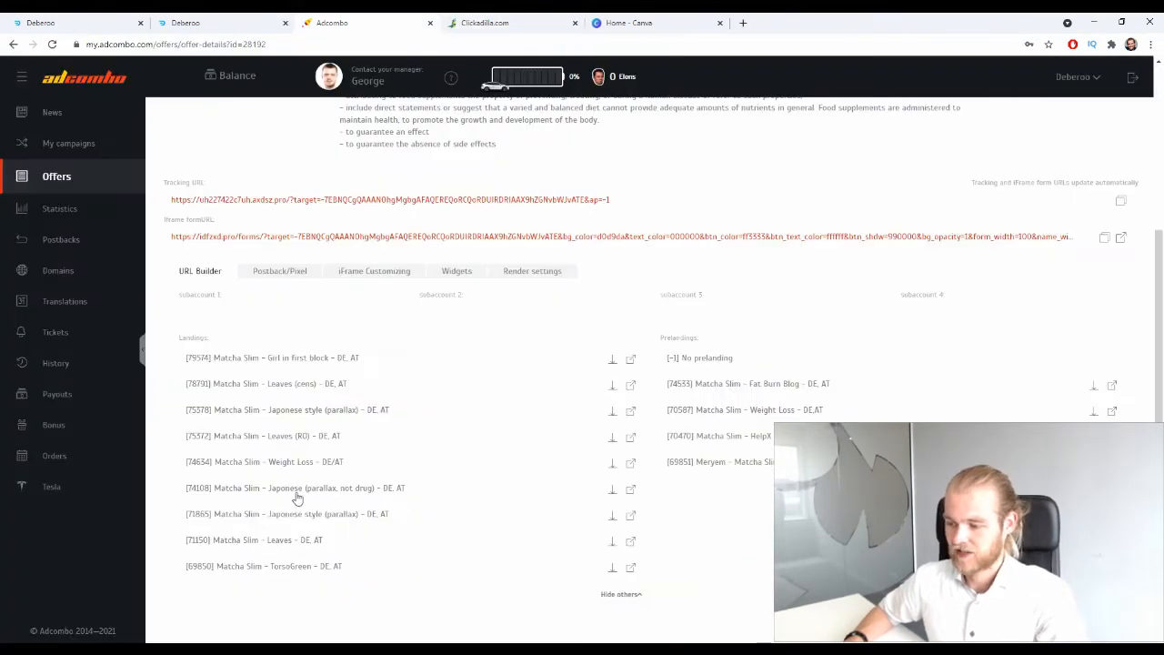
# Choose the "Girl in first block" landing for the offer and examine the landing and prelanding parameters in its tracking URL.
pyautogui.click(253, 358)
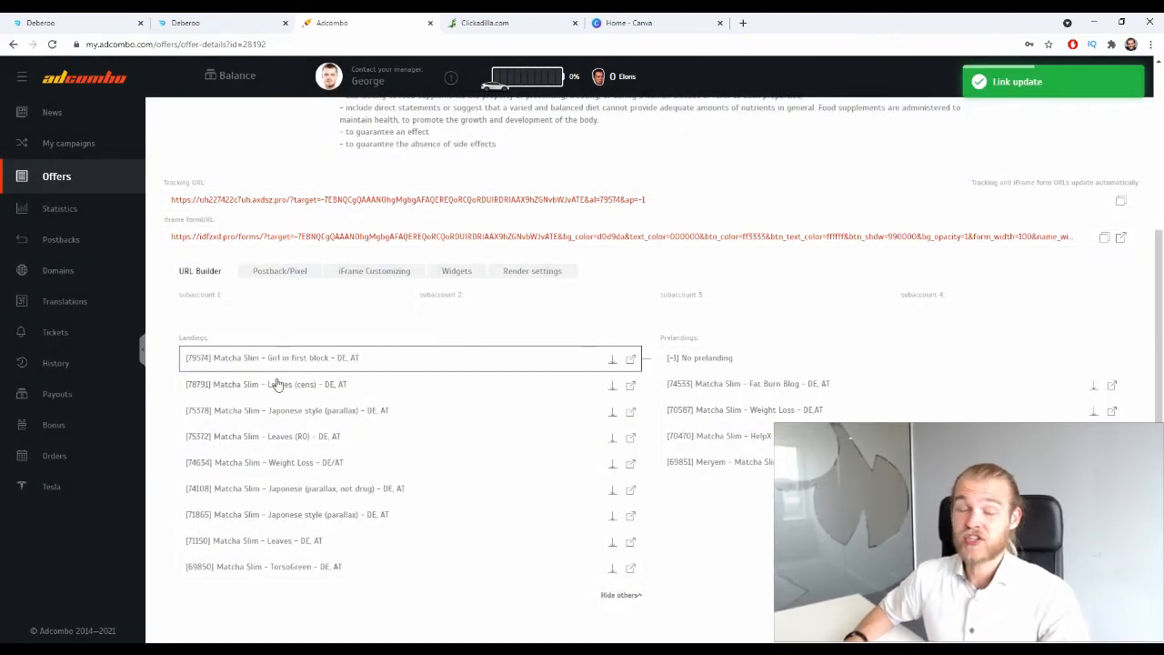
pyautogui.click(628, 198)
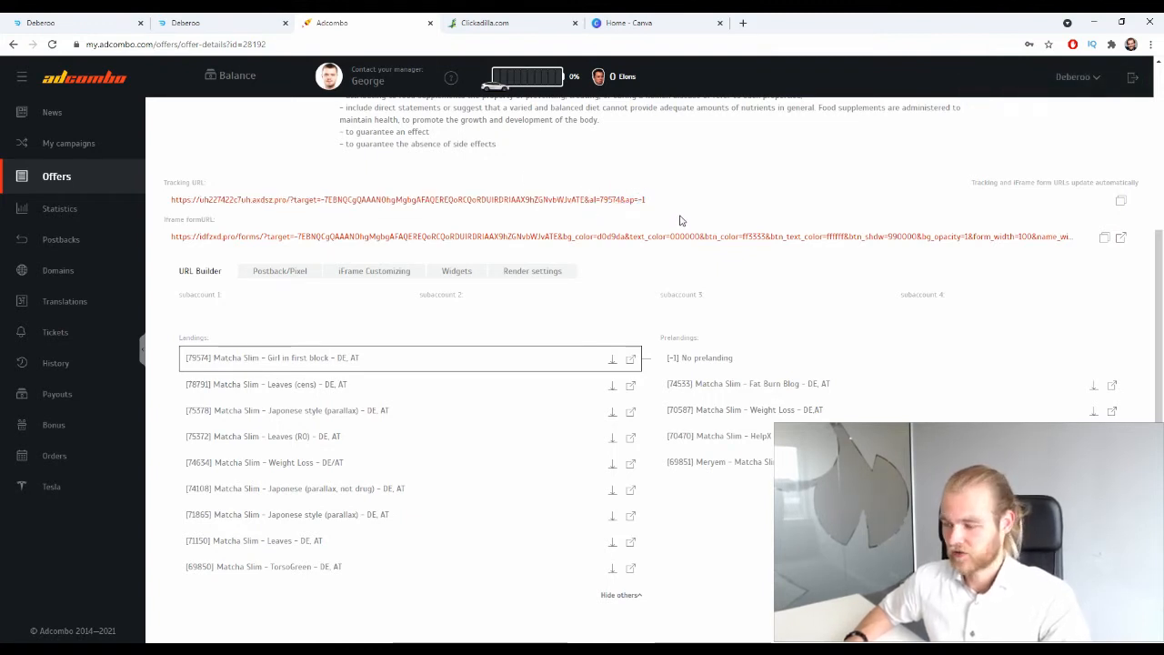
pyautogui.moveTo(666, 199); pyautogui.dragTo(600, 202)
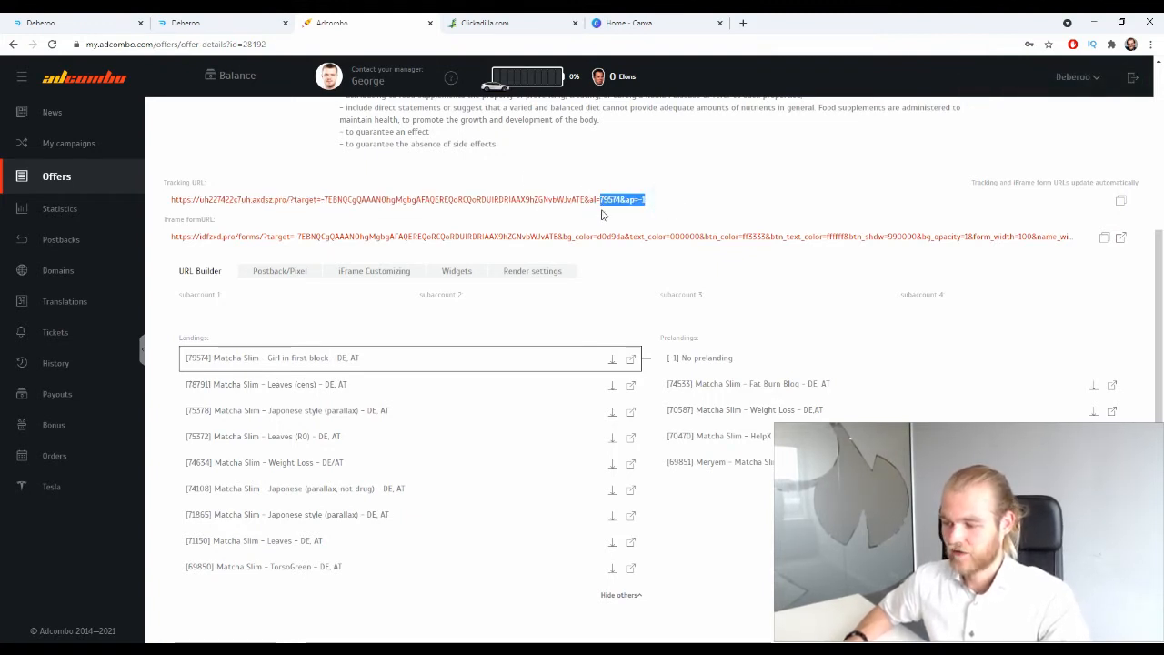
pyautogui.click(639, 167)
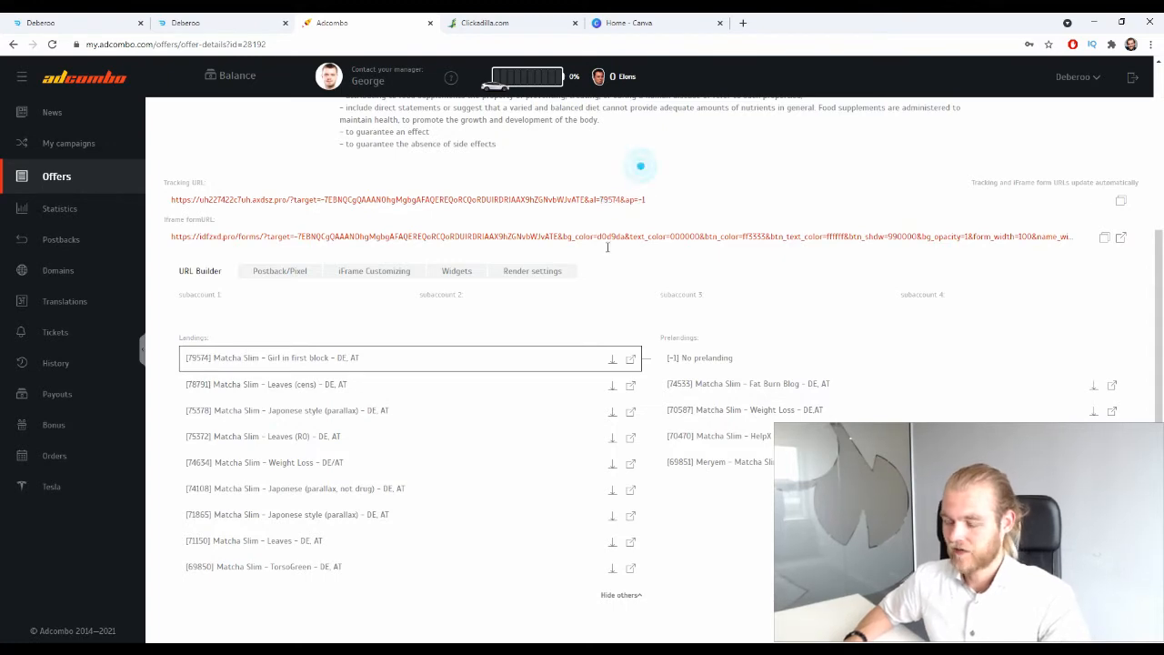
# Switch the tracking link in turn through the Leaves (cens), Japanese style (parallax), Leaves (RO), Weight Loss and Japanese (parallax, not drug) landings.
pyautogui.click(300, 386)
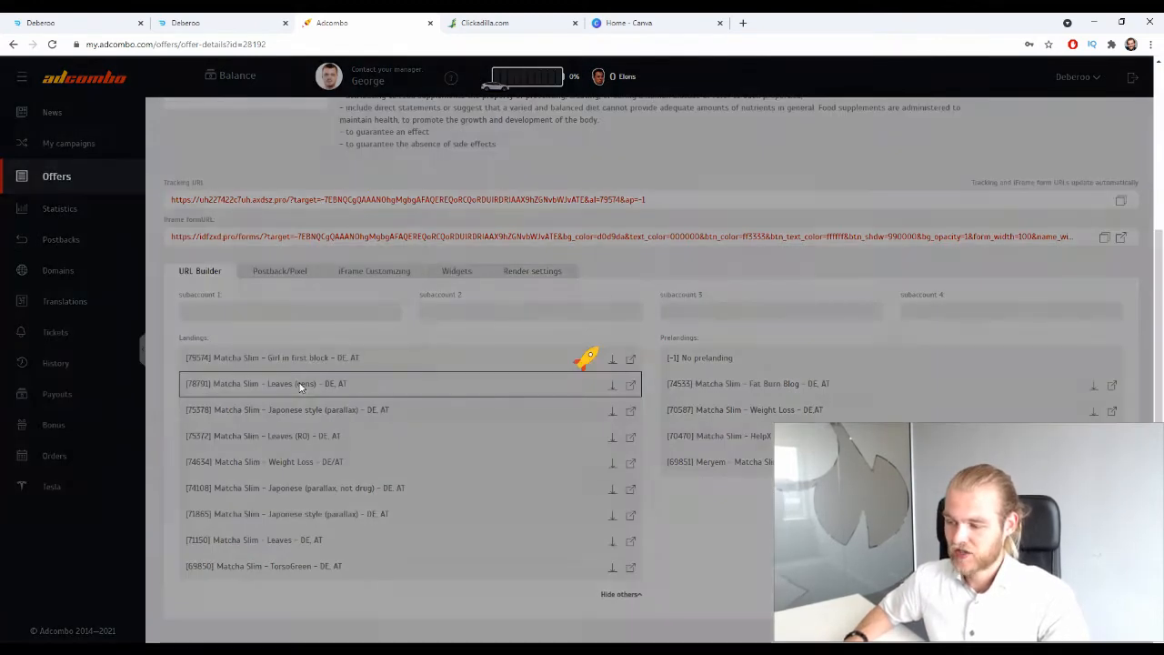
pyautogui.click(309, 410)
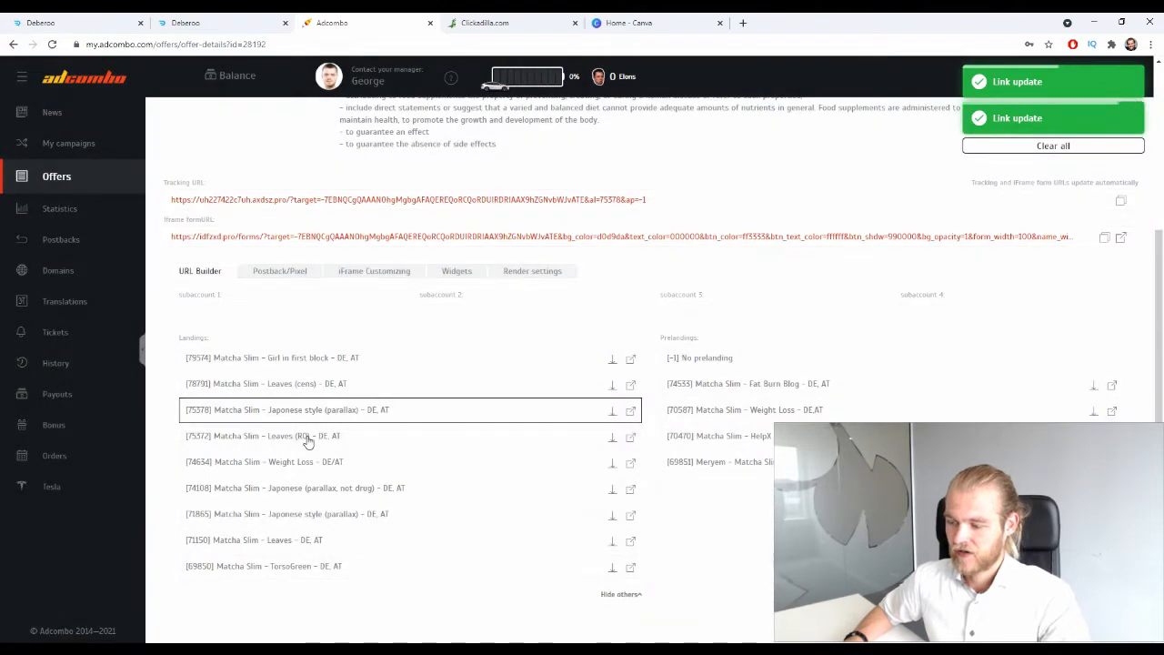
pyautogui.click(303, 436)
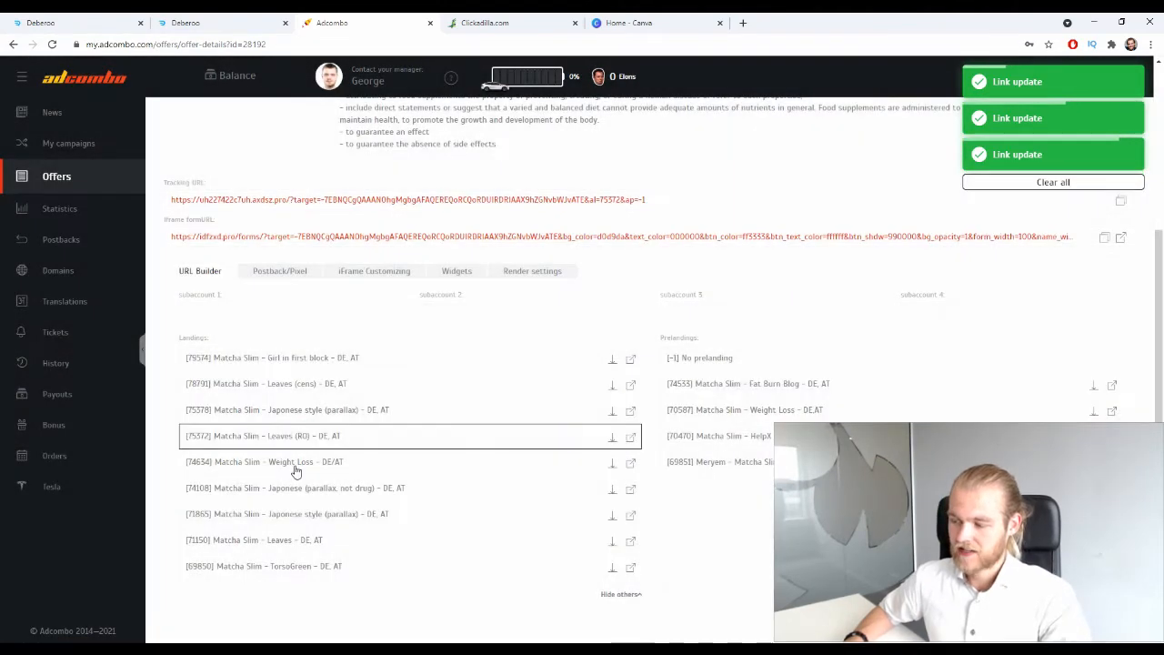
pyautogui.click(294, 465)
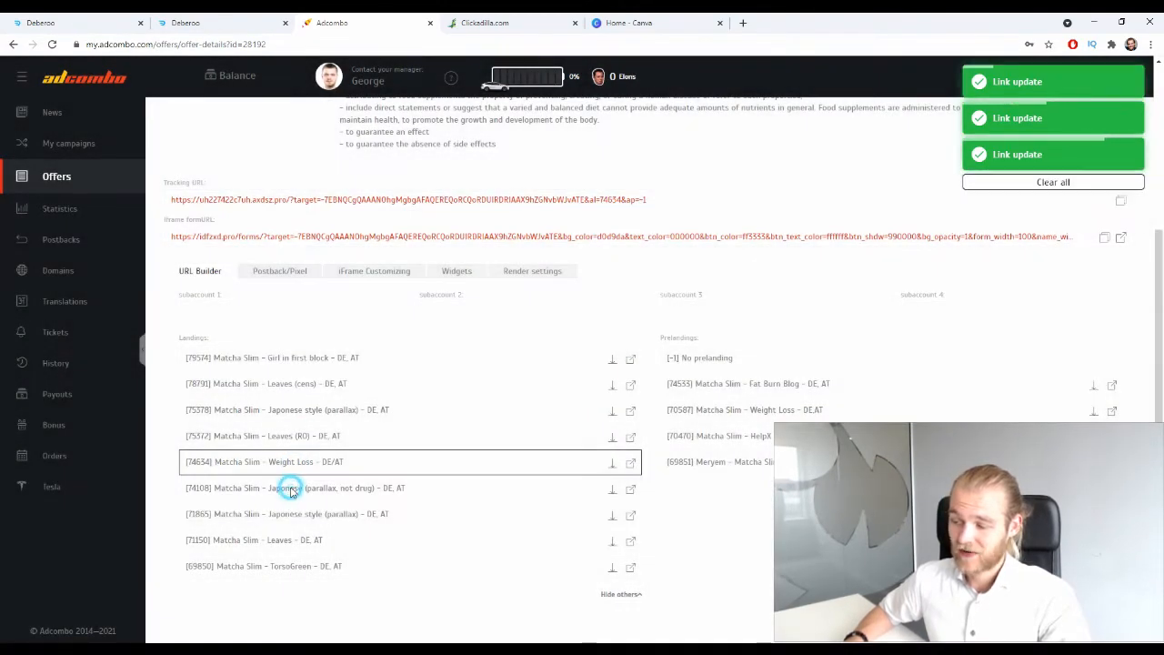
pyautogui.click(291, 487)
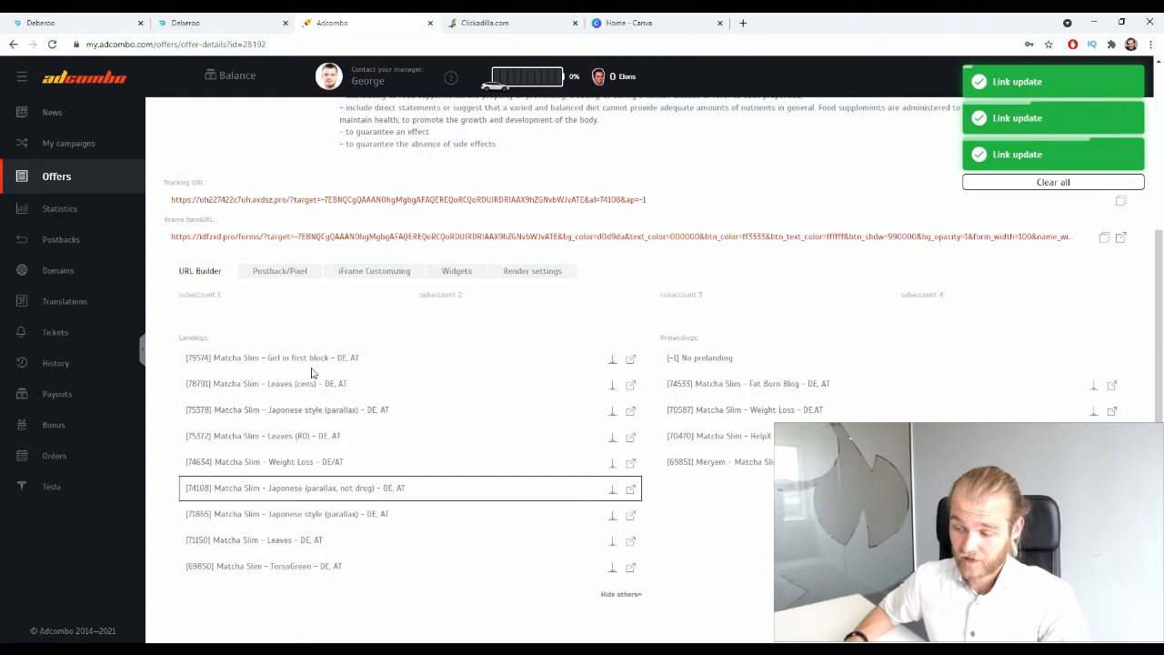
# Set the landing to "Matcha Slim - Girl in first block - DE, AT" and select the complete tracking URL.
pyautogui.click(312, 360)
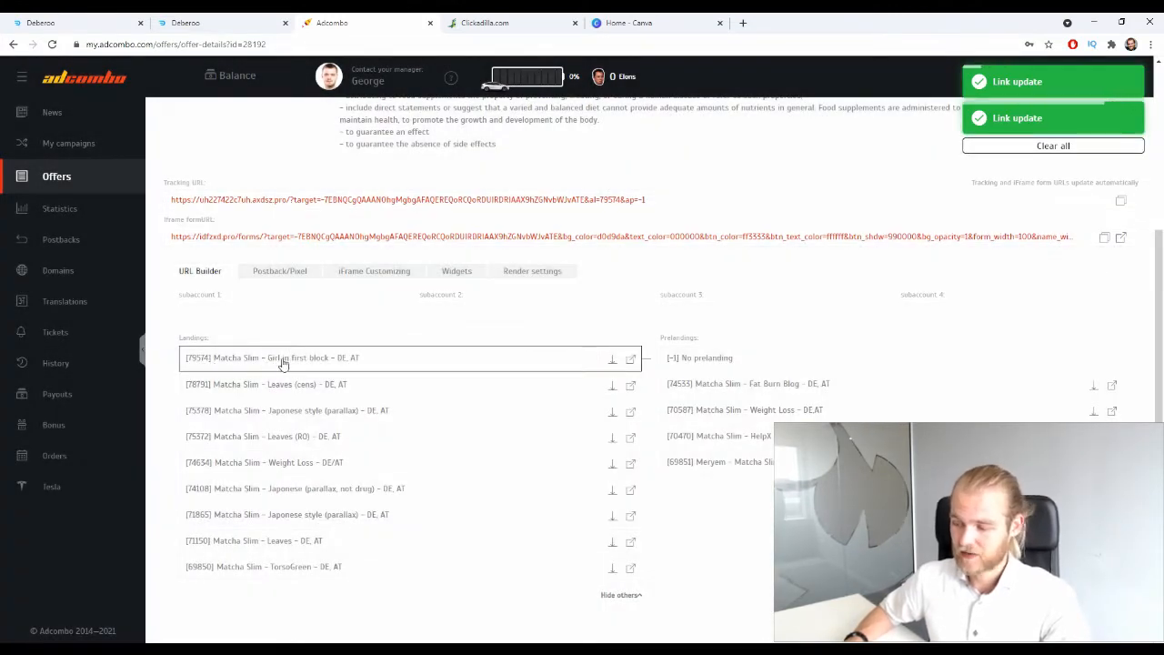
pyautogui.click(275, 361)
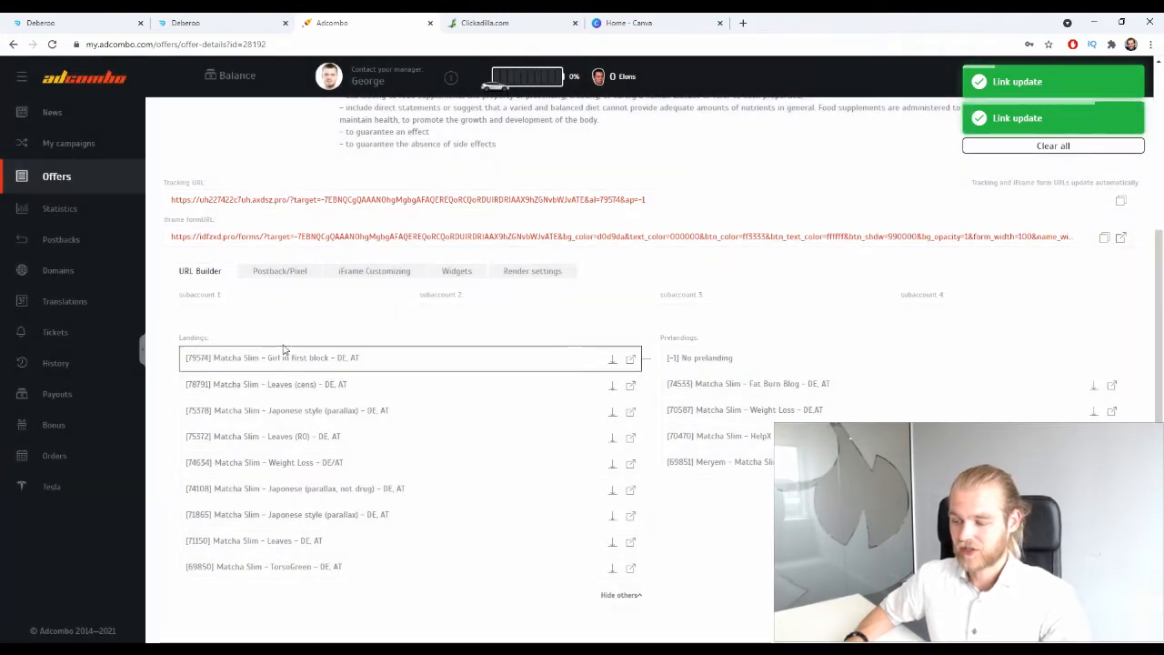
pyautogui.click(352, 192)
pyautogui.click(378, 195)
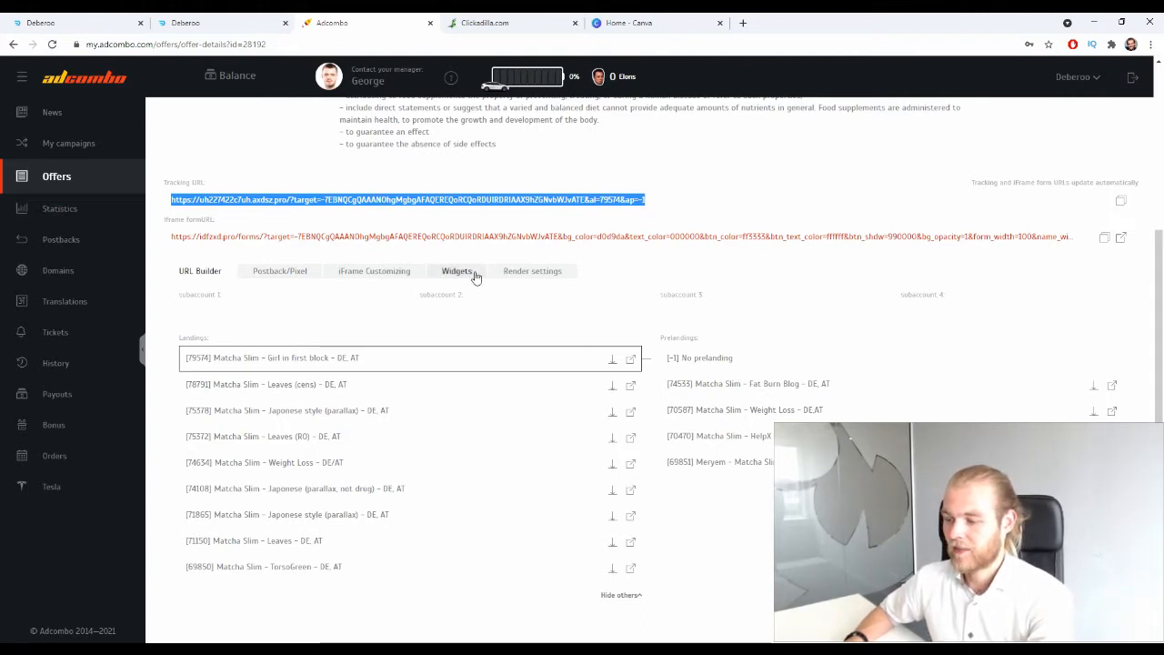
# Switch to the Deberoo tracker and start a new offer in its offers section.
pyautogui.click(89, 18)
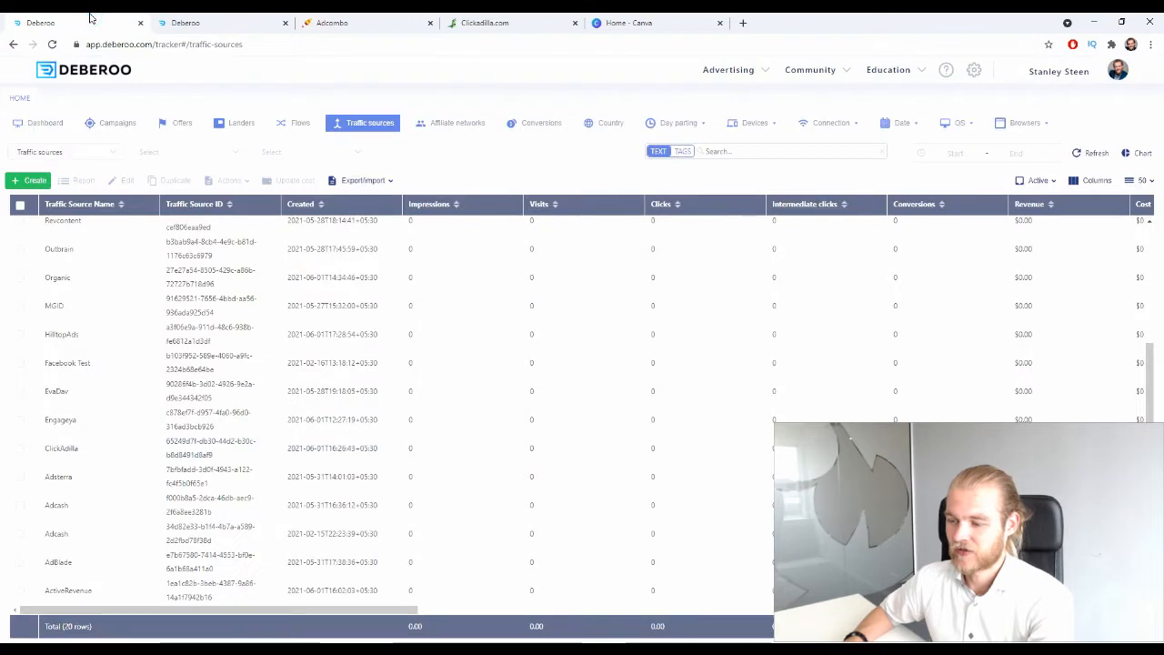
pyautogui.click(173, 124)
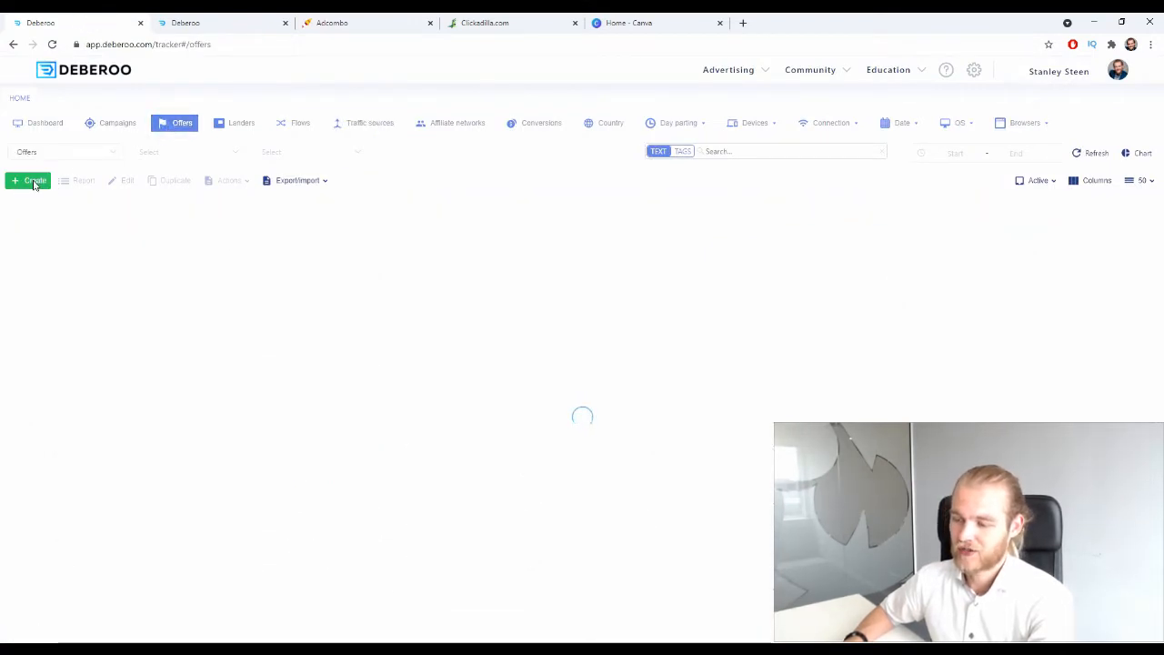
pyautogui.click(33, 182)
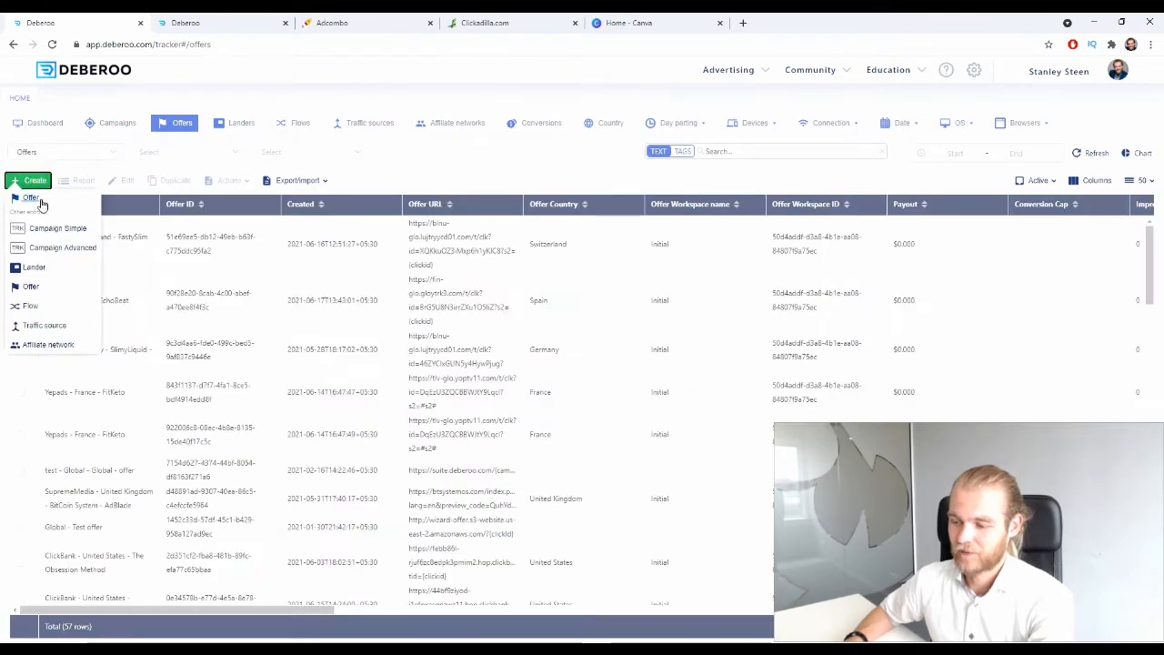
pyautogui.click(40, 201)
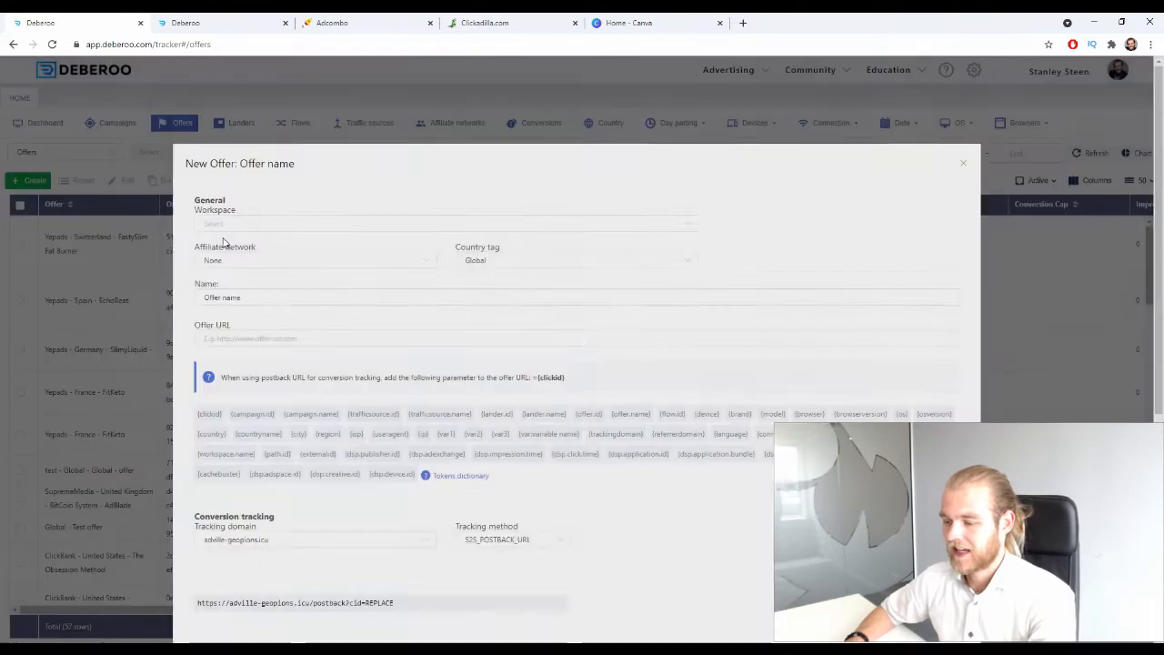
# Set the new offer's workspace to Initial, its affiliate network to AdCombo and its country tag to Germany.
pyautogui.click(253, 225)
pyautogui.click(242, 259)
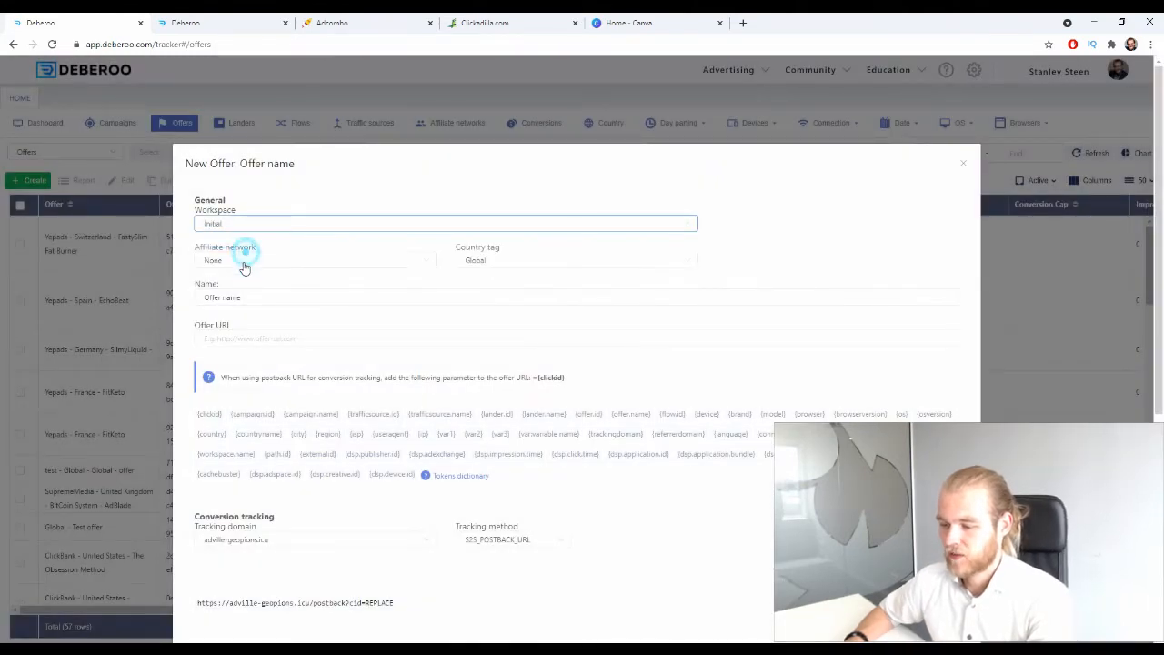
pyautogui.click(240, 261)
pyautogui.click(246, 311)
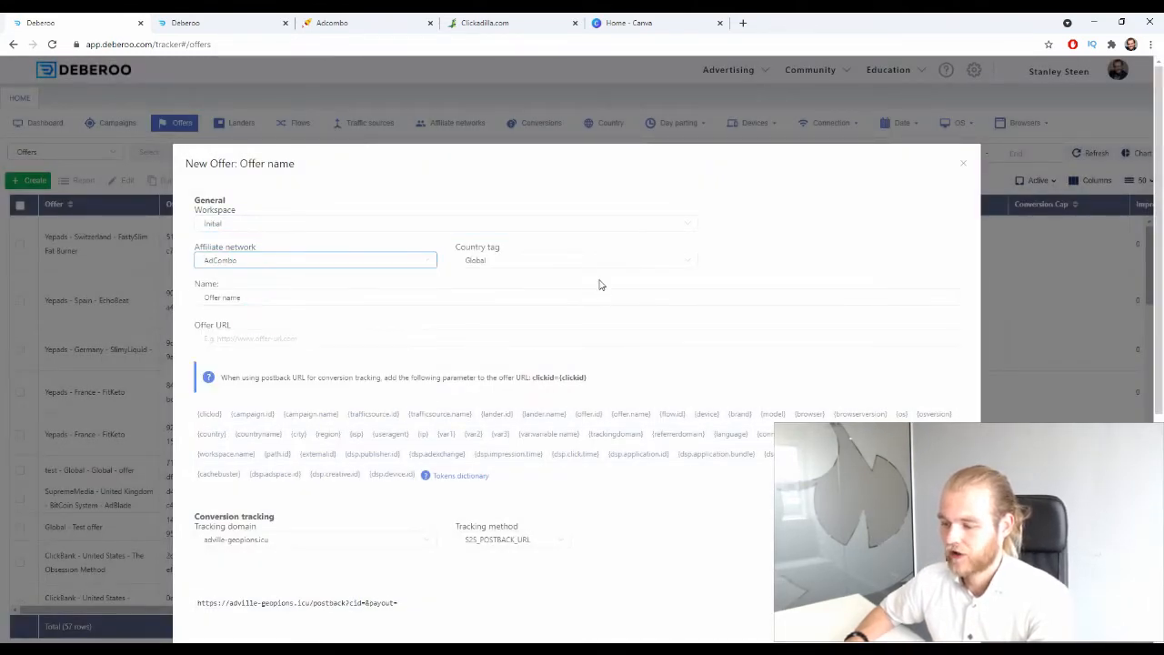
pyautogui.click(558, 260)
pyautogui.write('germ')
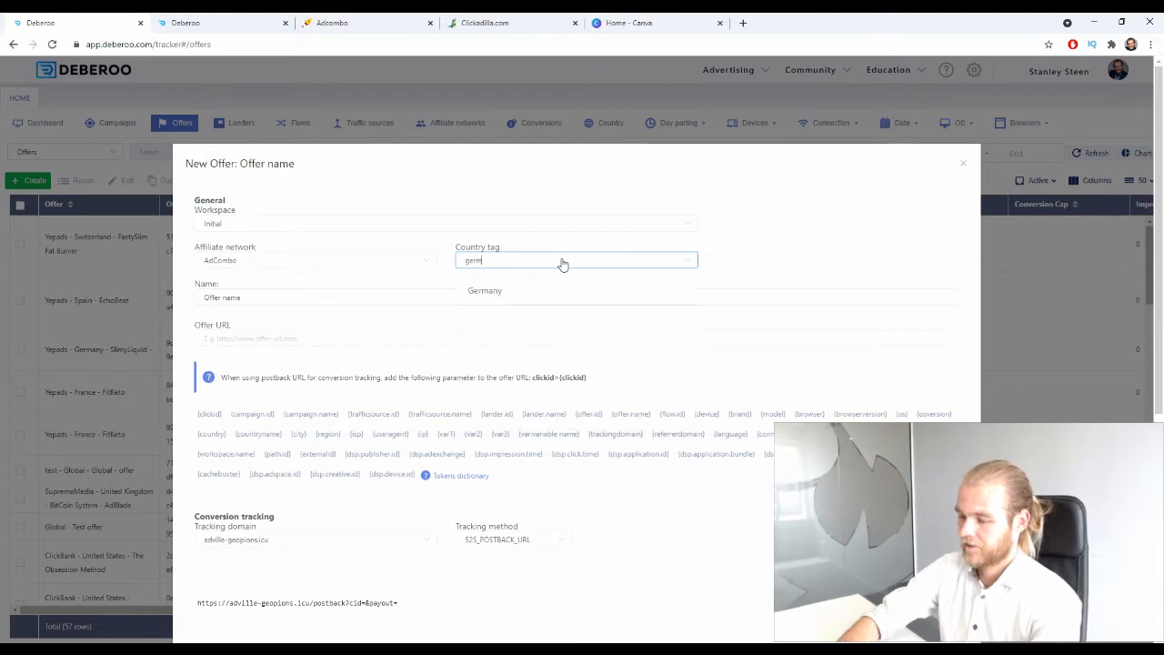
pyautogui.click(553, 294)
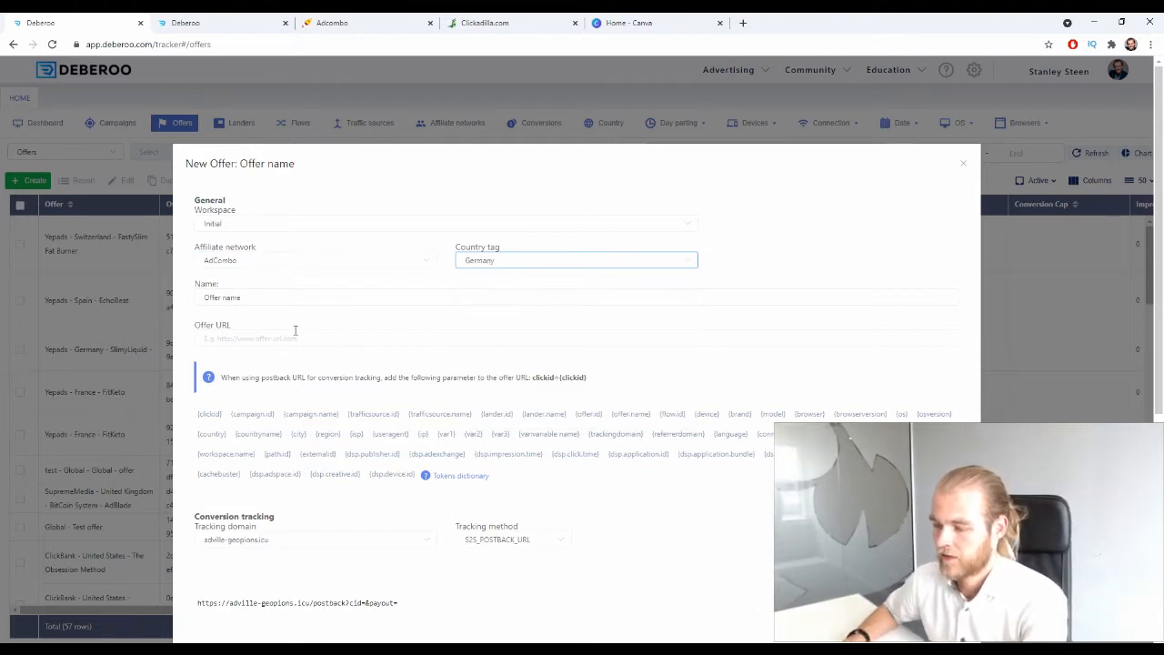
# Switch to the AdCombo offer page and copy the product name "Matcha Slim" from its title.
pyautogui.click(264, 296)
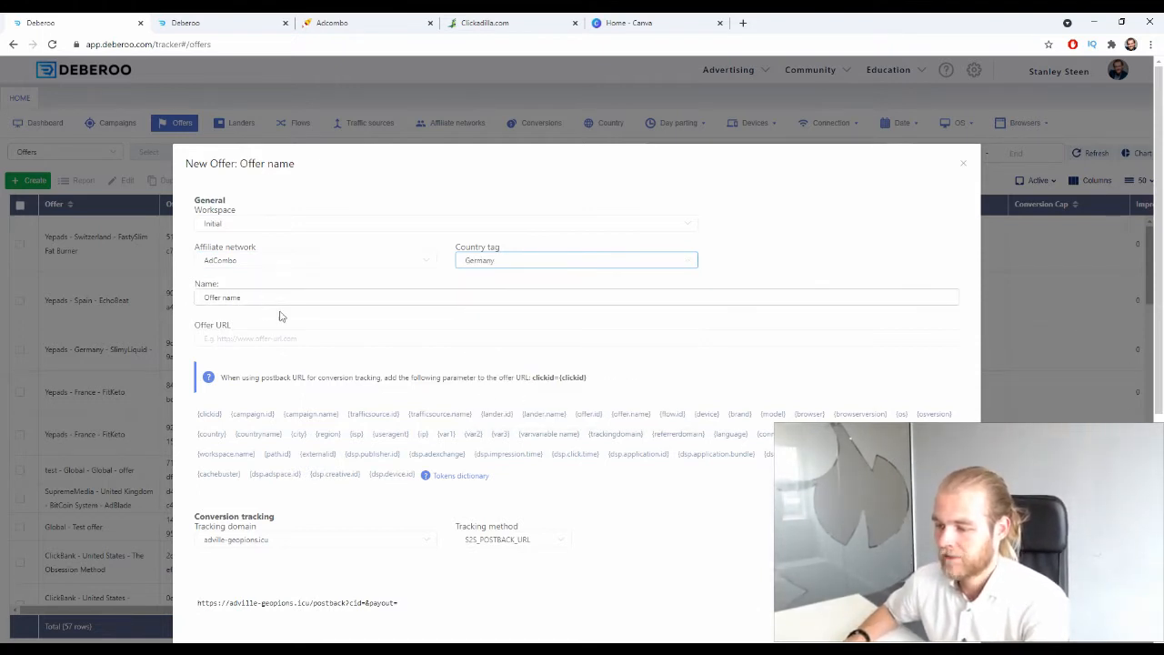
pyautogui.click(334, 23)
pyautogui.scroll(3, 282, 164)
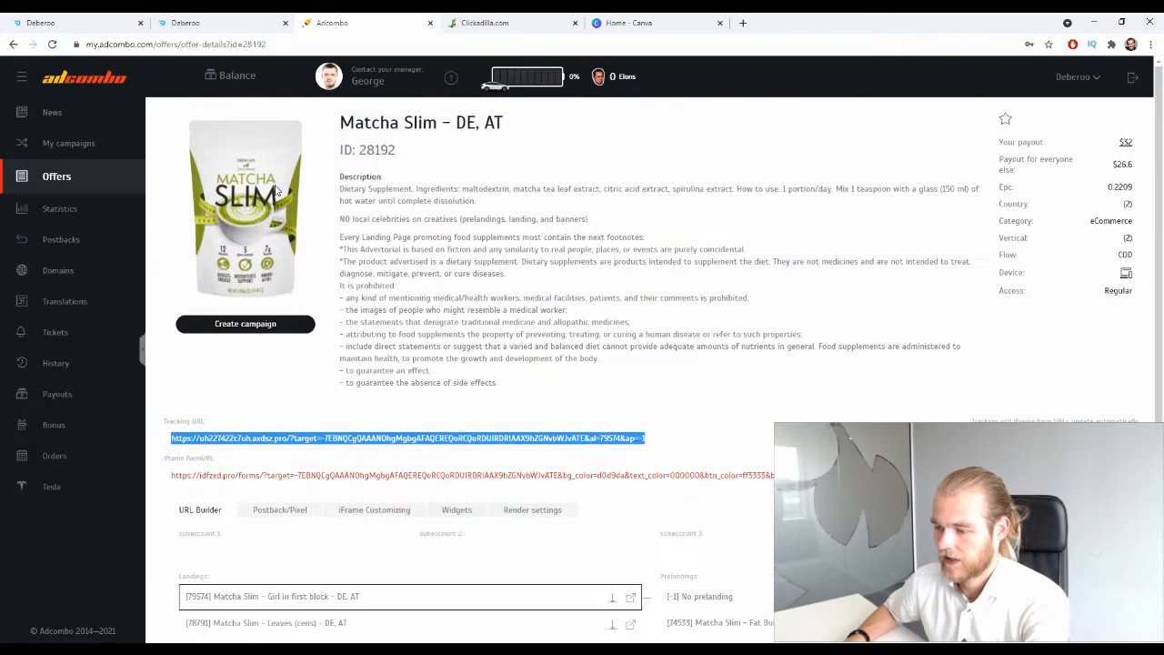
pyautogui.moveTo(341, 122); pyautogui.dragTo(437, 128)
pyautogui.hotkey('ctrl', 'c')
# Return to the Deberoo offer form and name the offer "Matcha Slim - AdCombo", leaving the offer URL empty.
pyautogui.click(124, 20)
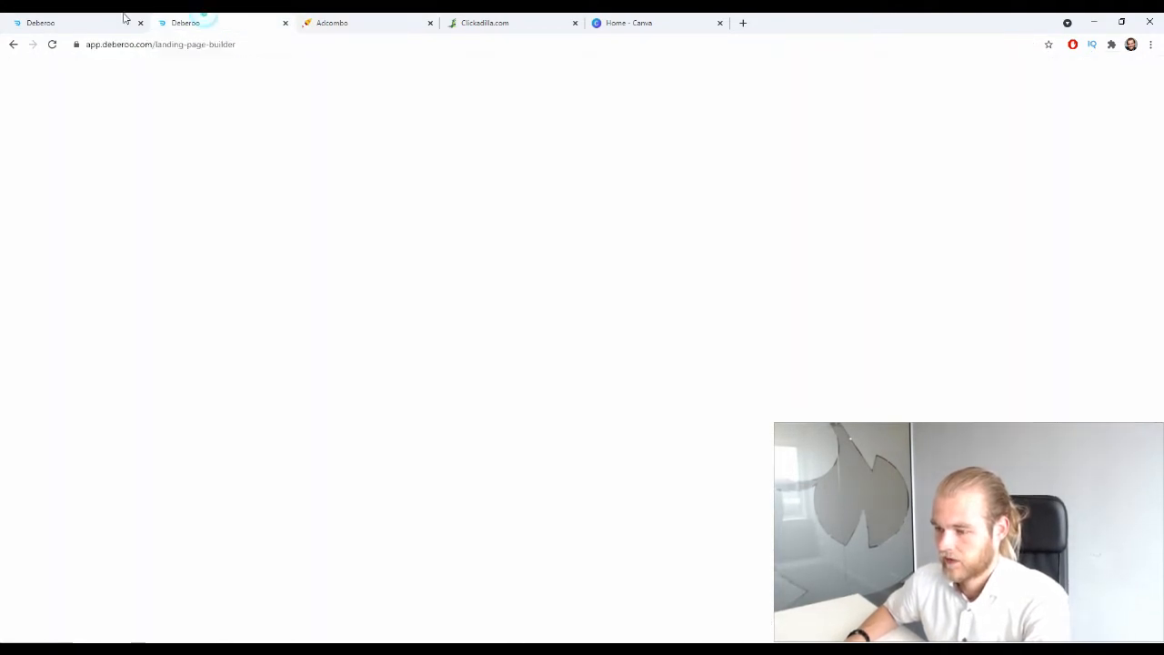
pyautogui.click(254, 332)
pyautogui.hotkey('ctrl', 'v')
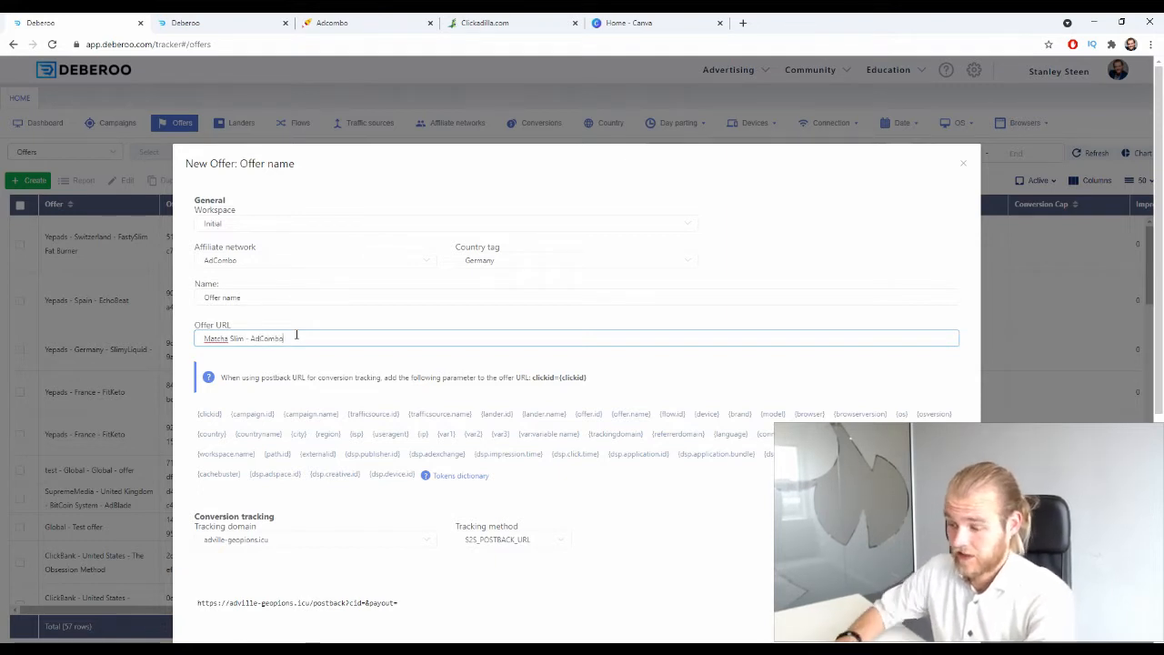
pyautogui.moveTo(303, 340); pyautogui.dragTo(185, 343)
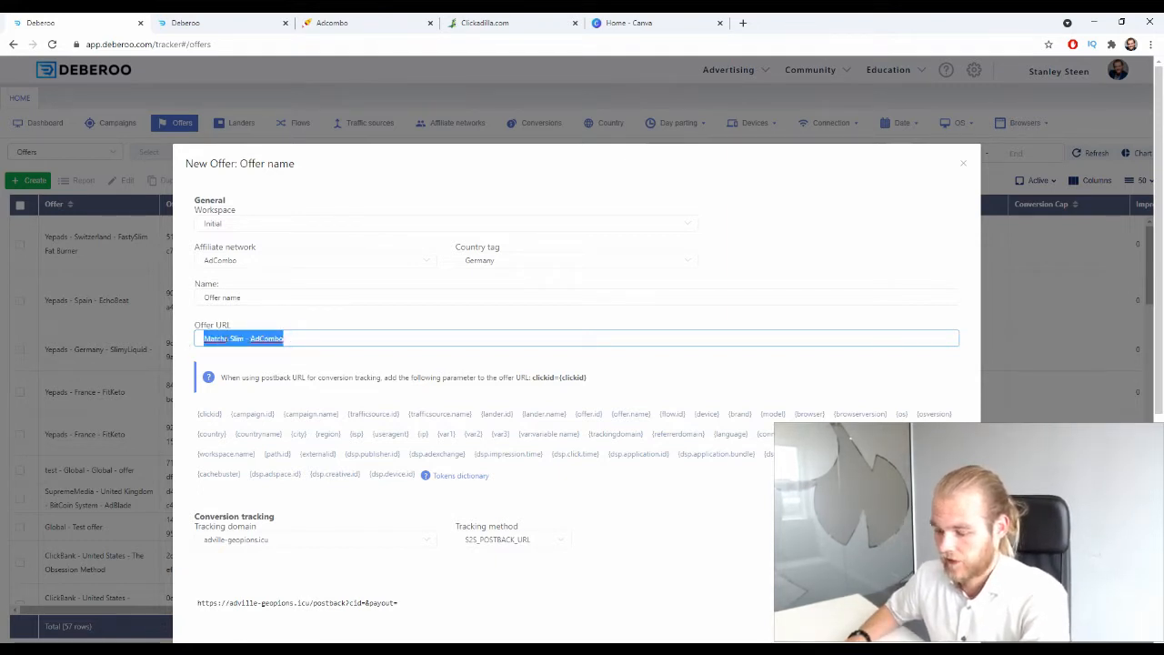
pyautogui.hotkey('ctrl', 'x')
pyautogui.click(243, 300)
pyautogui.hotkey('ctrl', 'a')
pyautogui.hotkey('ctrl', 'v')
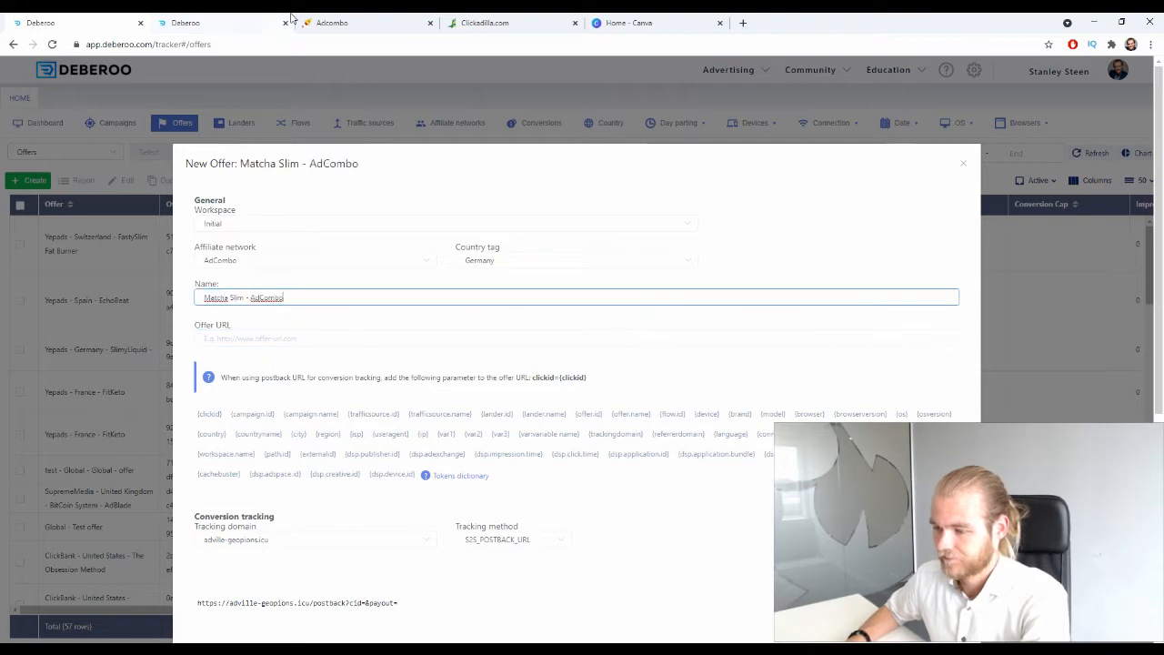
# Copy the tracking URL from the AdCombo offer page and paste it as the Deberoo offer's URL.
pyautogui.click(332, 23)
pyautogui.click(380, 438)
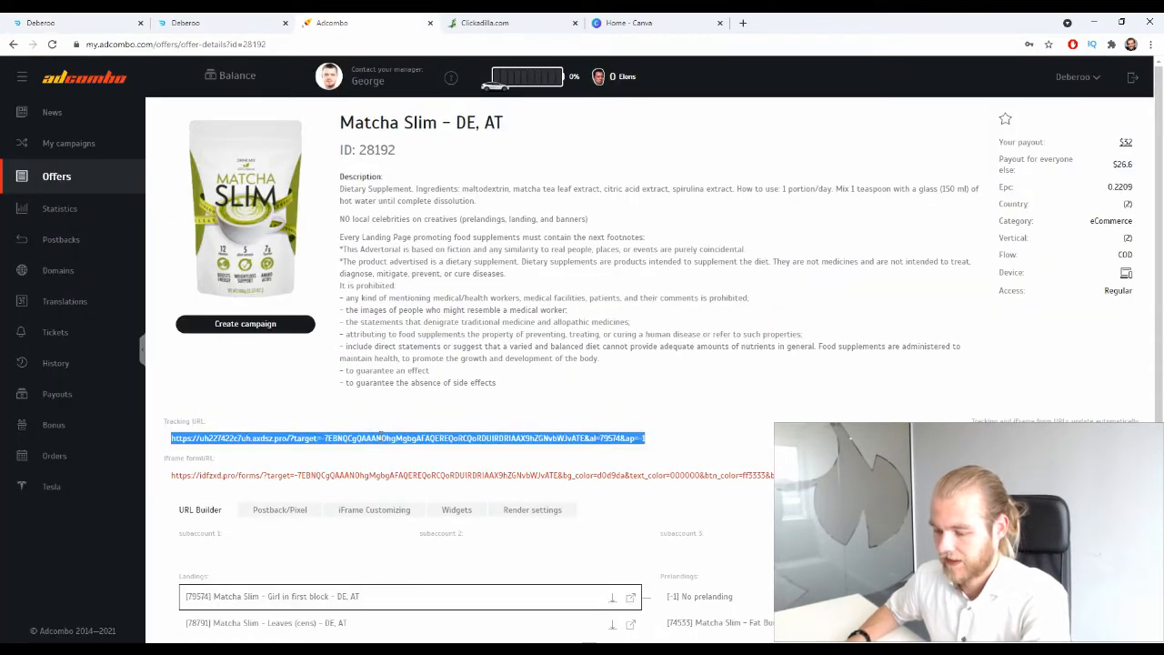
pyautogui.hotkey('ctrl', 'c')
pyautogui.click(40, 23)
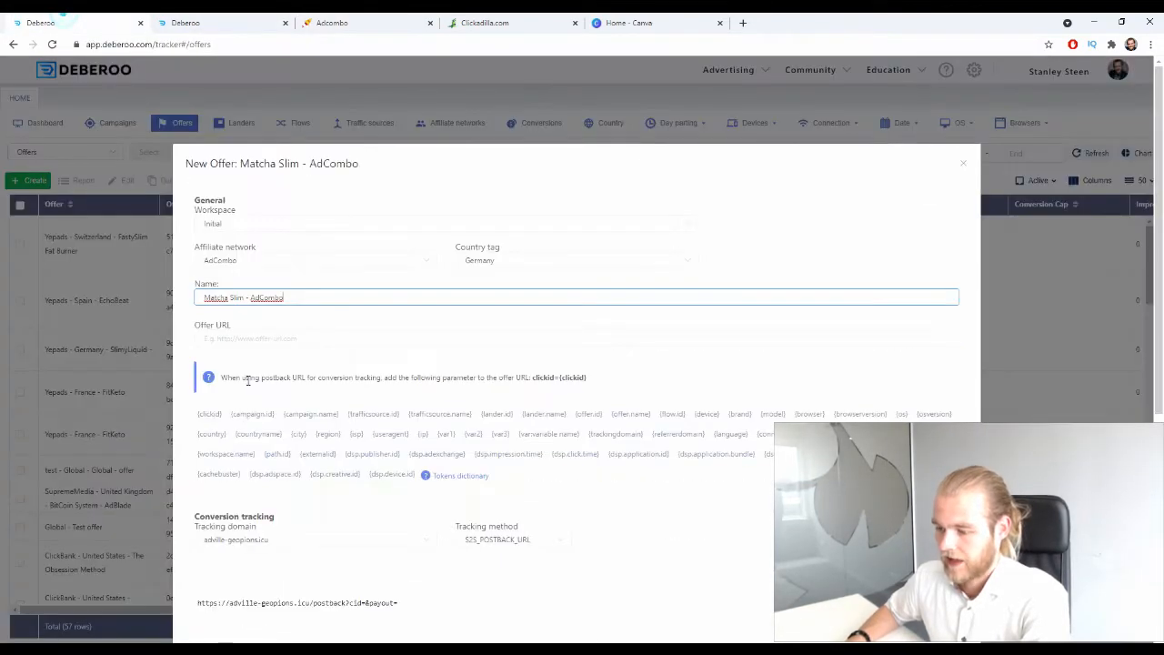
pyautogui.click(270, 338)
pyautogui.hotkey('ctrl', 'v')
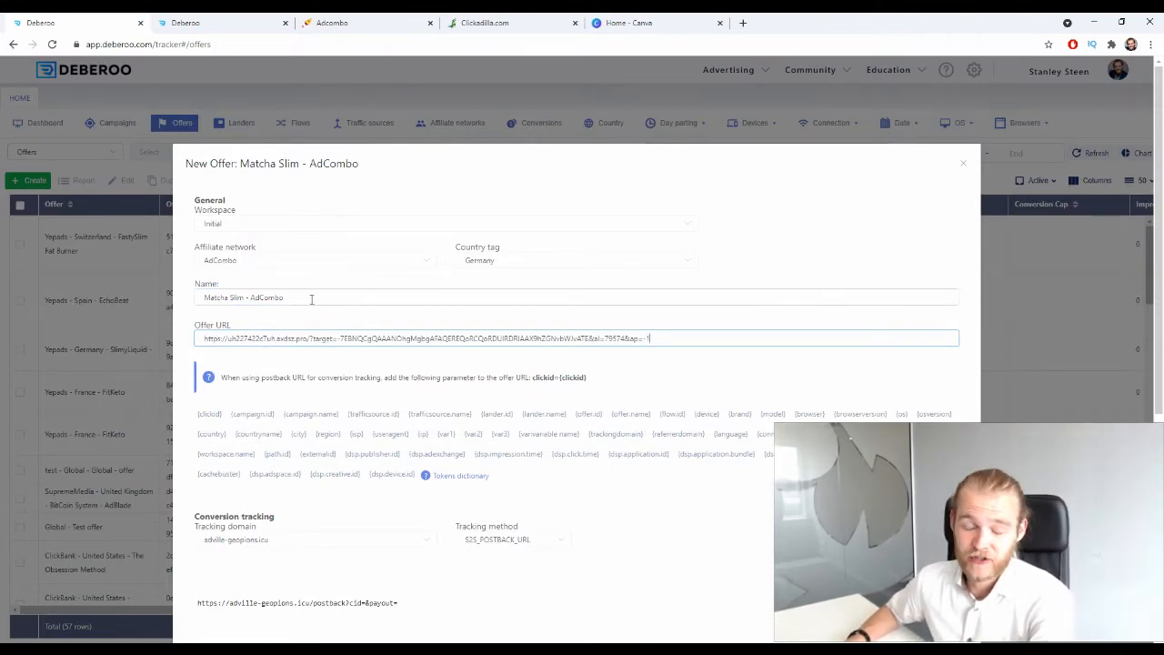
# Append the click ID parameter "?clickid={clickid}" to the end of the offer URL.
pyautogui.moveTo(598, 380); pyautogui.dragTo(539, 387)
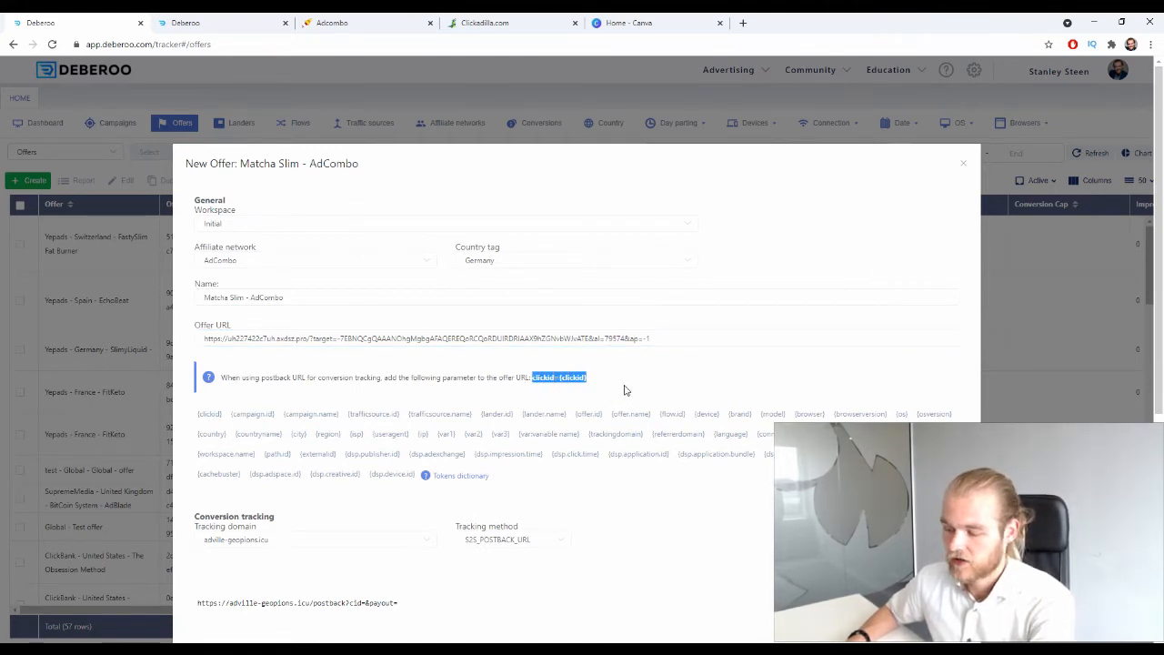
pyautogui.click(678, 340)
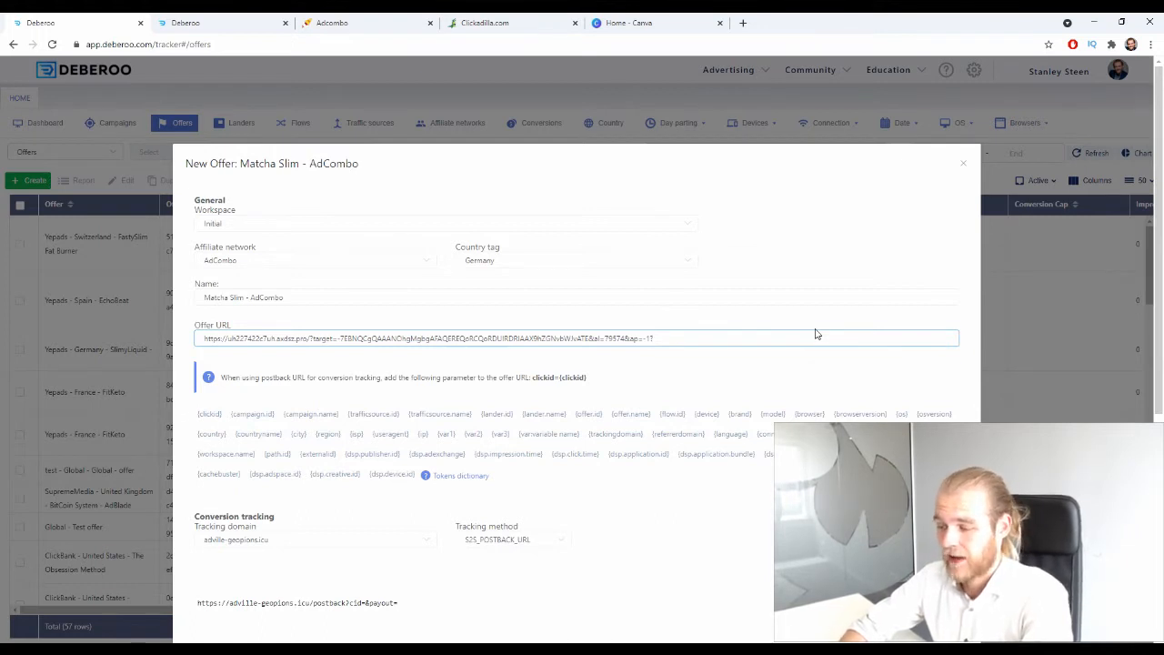
pyautogui.hotkey('ctrl', 'v')
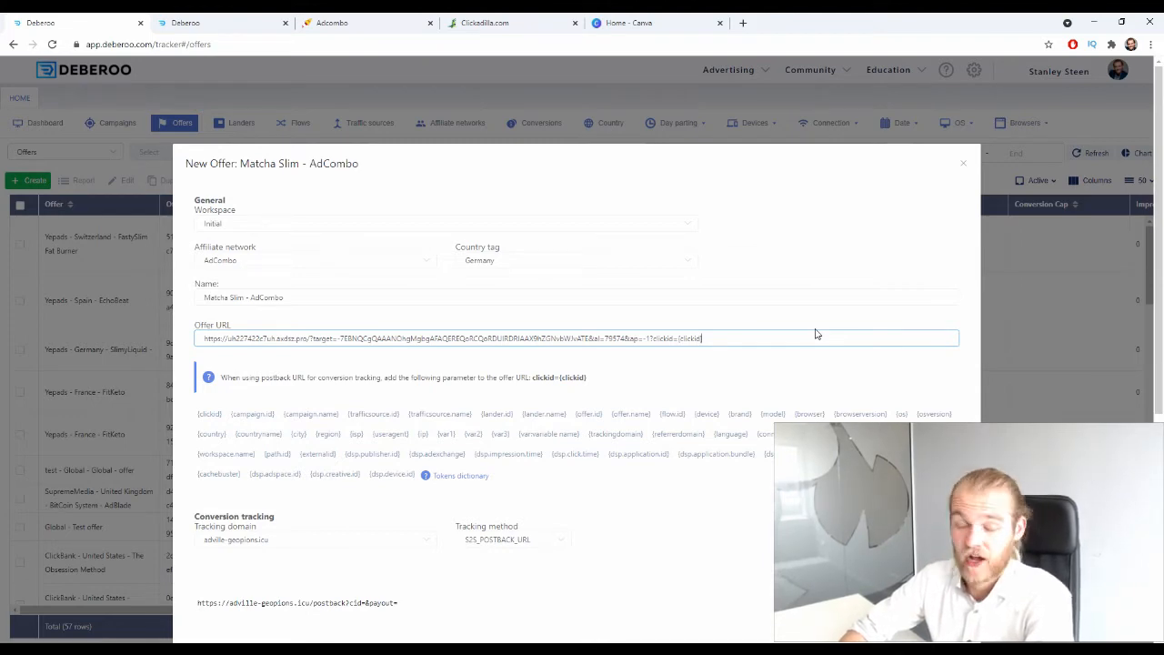
# Finish the new Matcha Slim offer and return to the offers list.
pyautogui.scroll(-4, 515, 390)
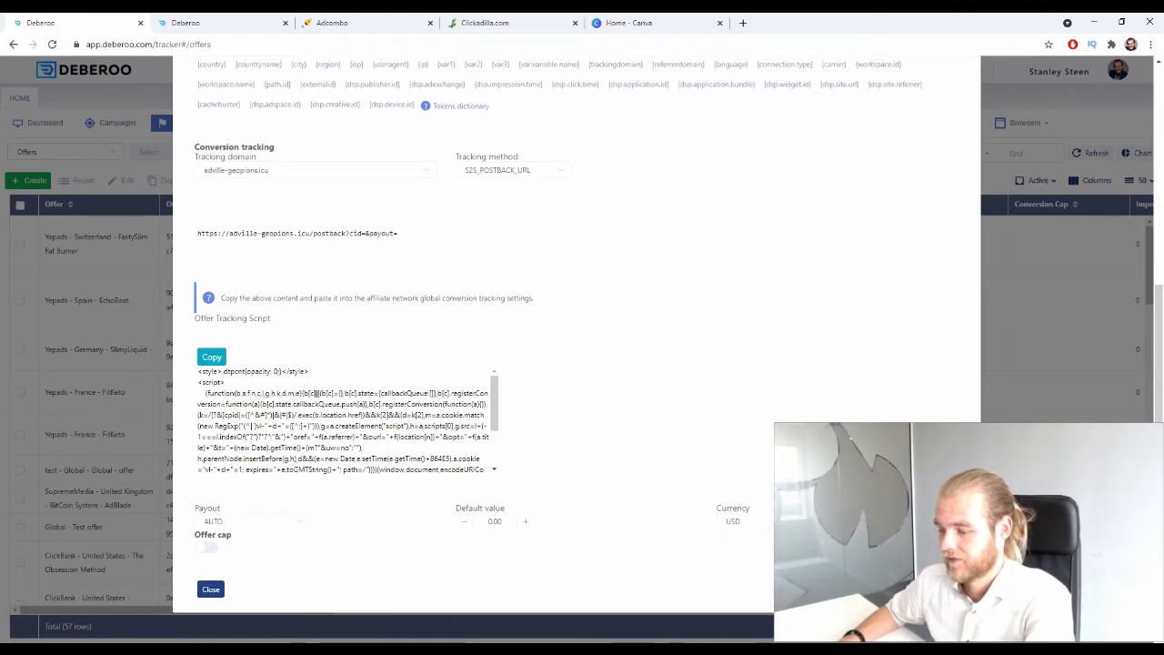
pyautogui.press('Escape')
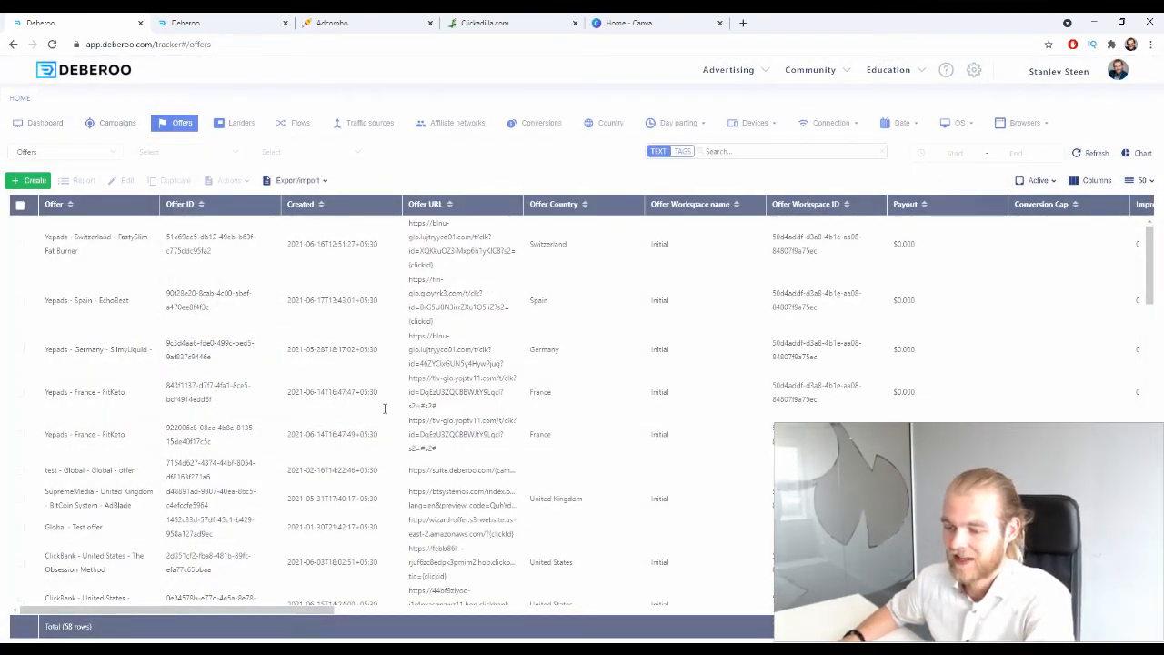
pyautogui.click(287, 183)
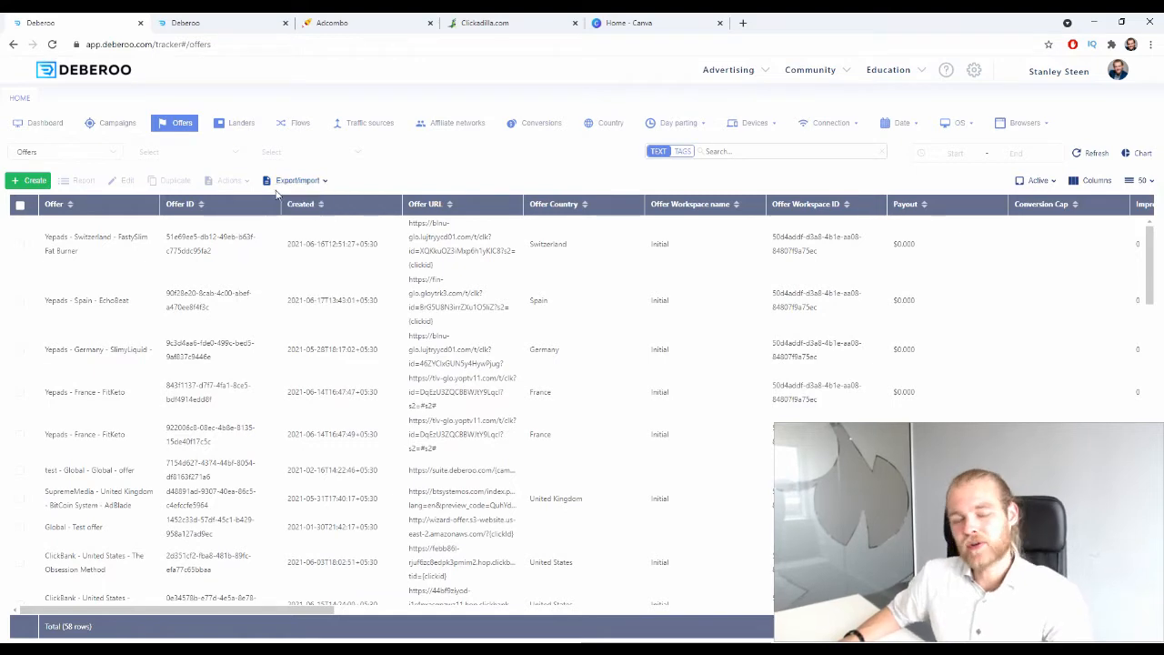
pyautogui.moveTo(273, 193)
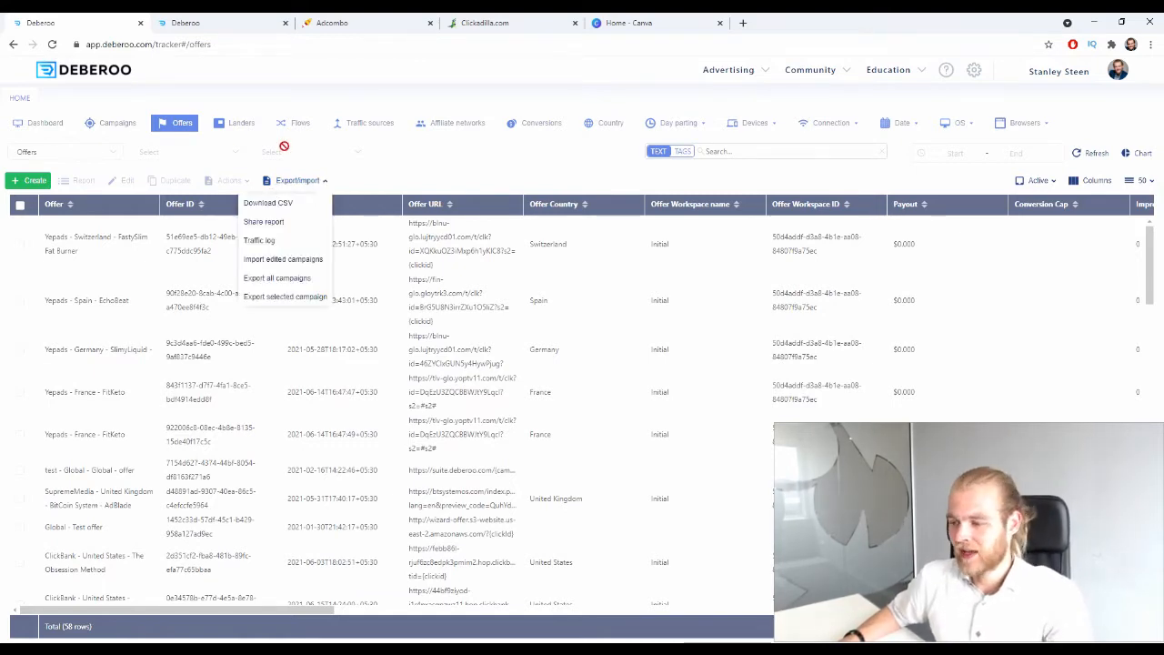
# Switch to the AdCombo offer page and open previews of the four Matcha Slim prelandings.
pyautogui.click(363, 22)
pyautogui.scroll(-2, 528, 273)
pyautogui.click(583, 159)
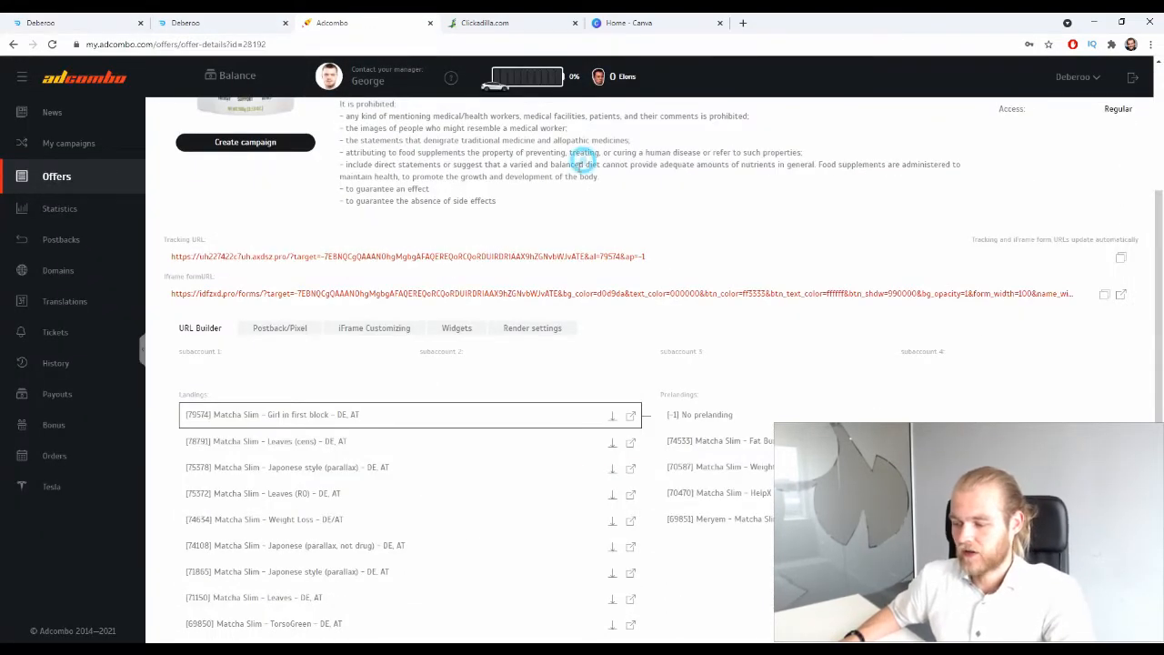
pyautogui.scroll(-1, 766, 484)
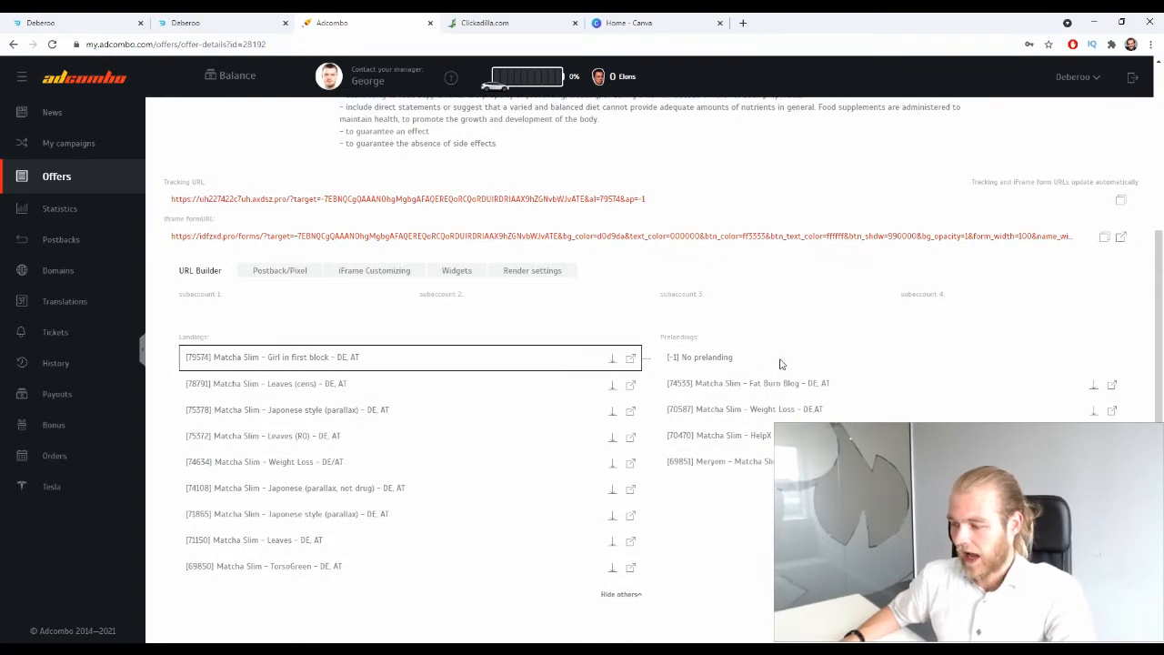
pyautogui.click(1111, 410)
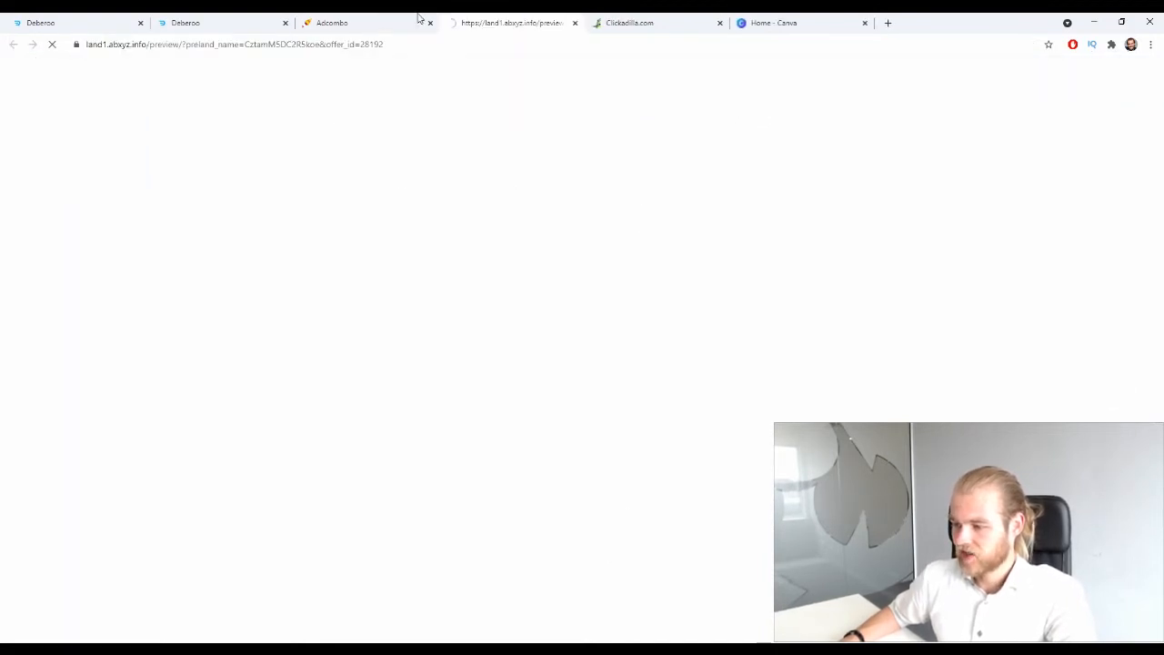
pyautogui.click(1112, 410)
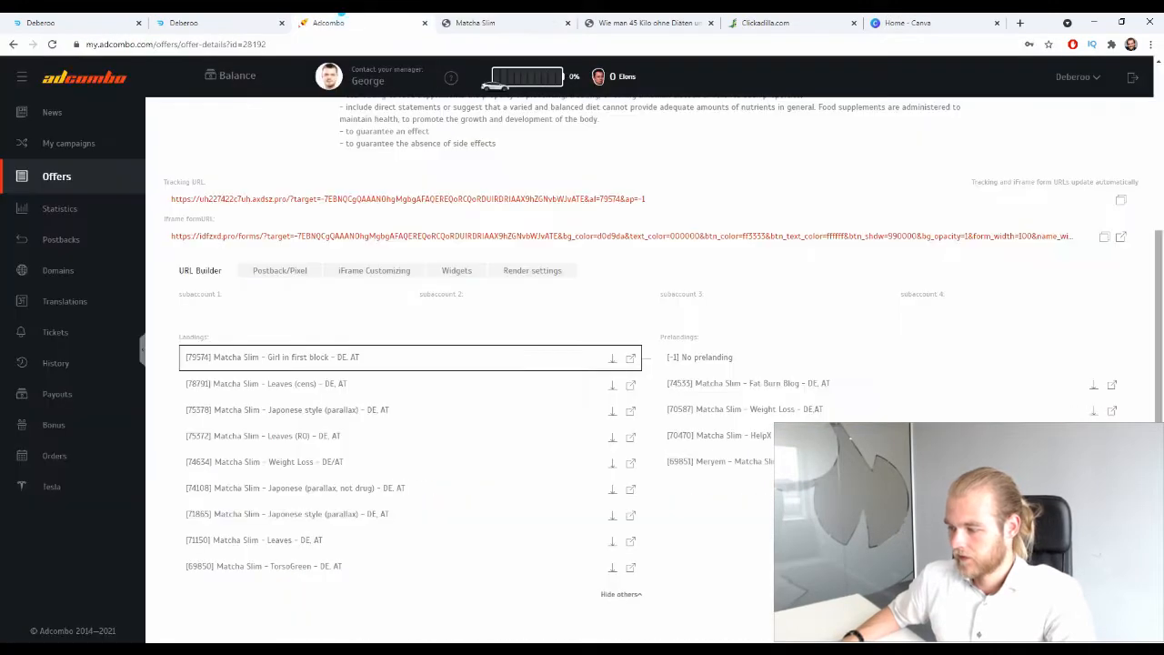
pyautogui.click(1111, 437)
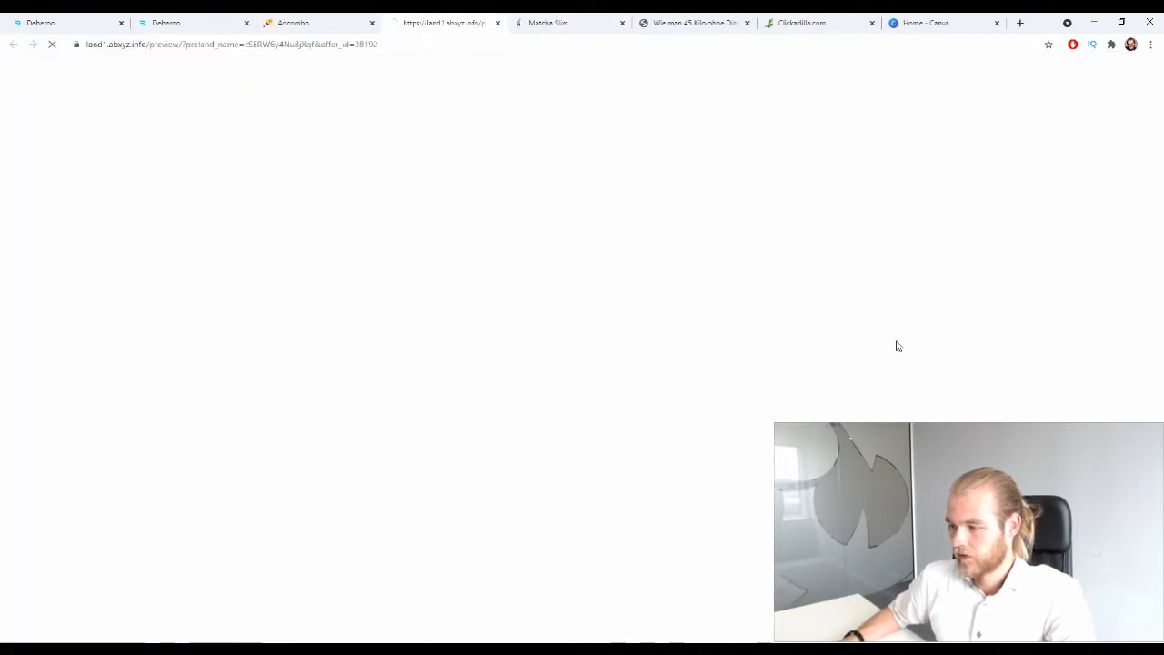
pyautogui.click(288, 19)
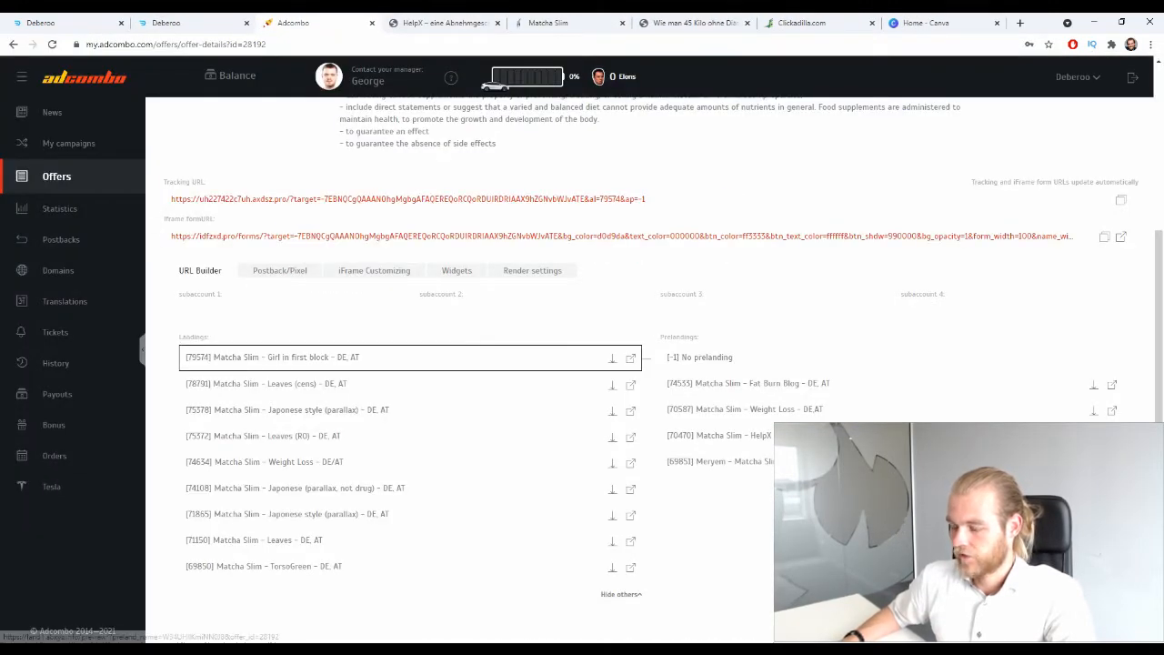
pyautogui.click(1111, 462)
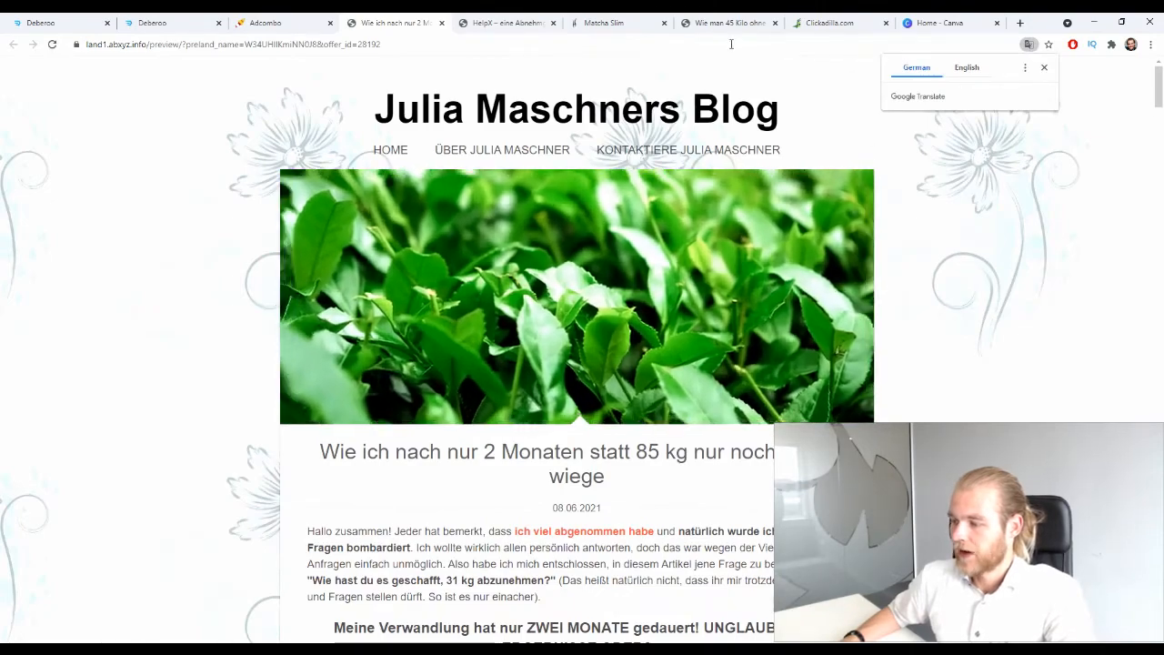
# Review the Fat Burn Blog prelanding from its headline and story through the order button to the comments.
pyautogui.click(727, 23)
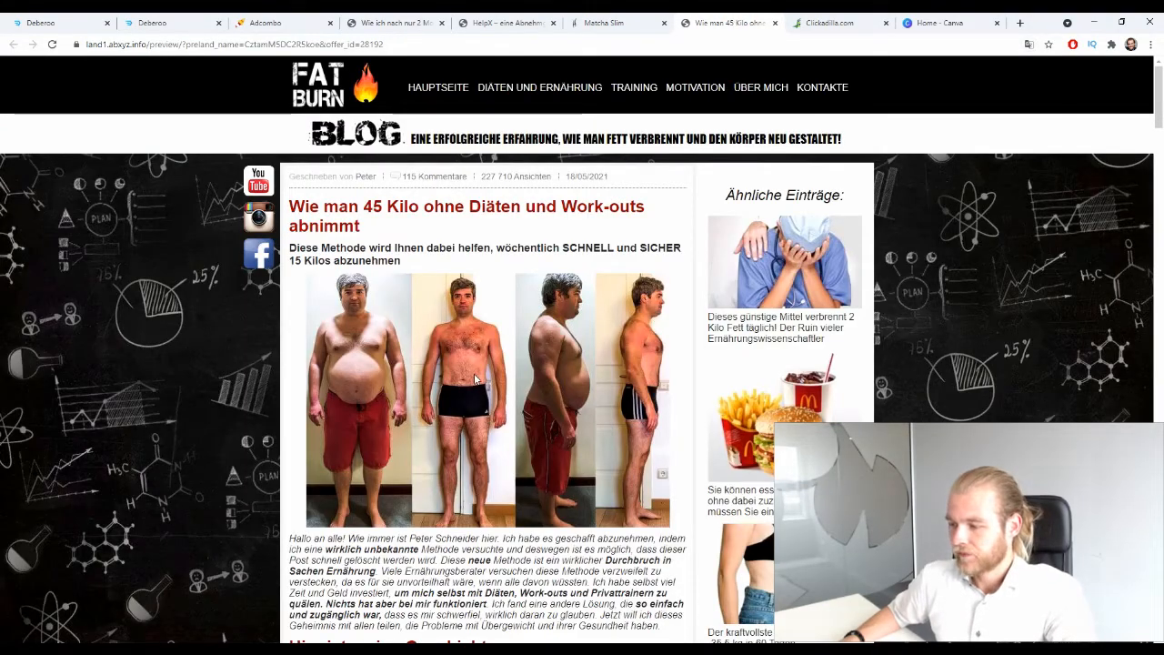
pyautogui.scroll(-20, 462, 389)
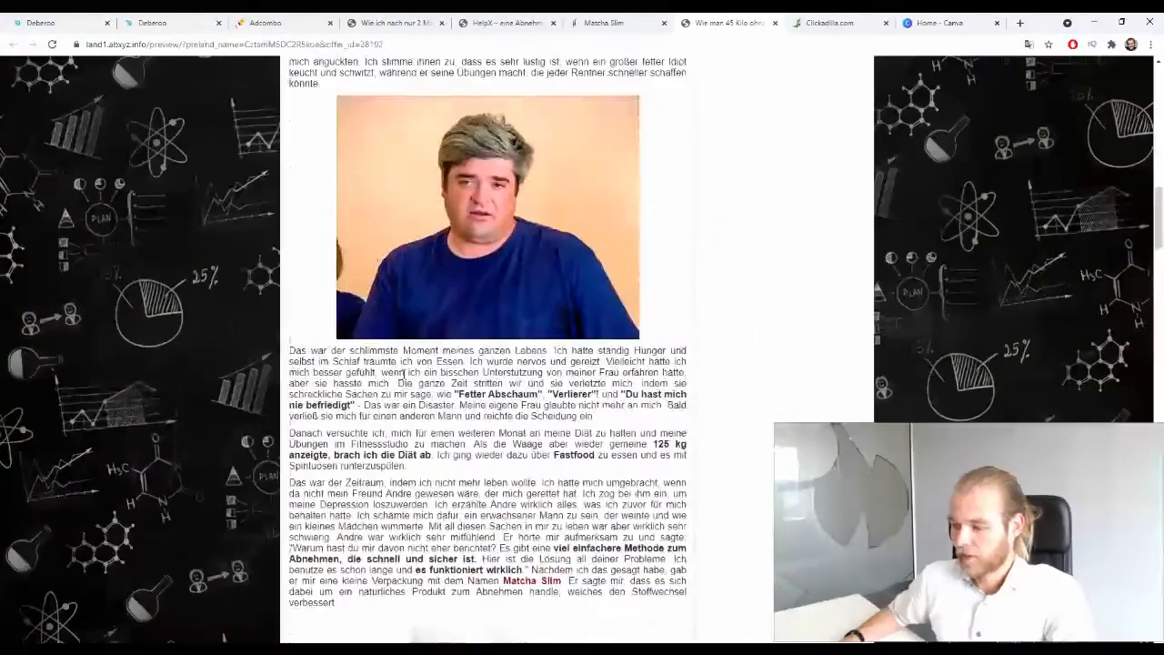
pyautogui.scroll(-4, 409, 376)
pyautogui.scroll(-8, 408, 375)
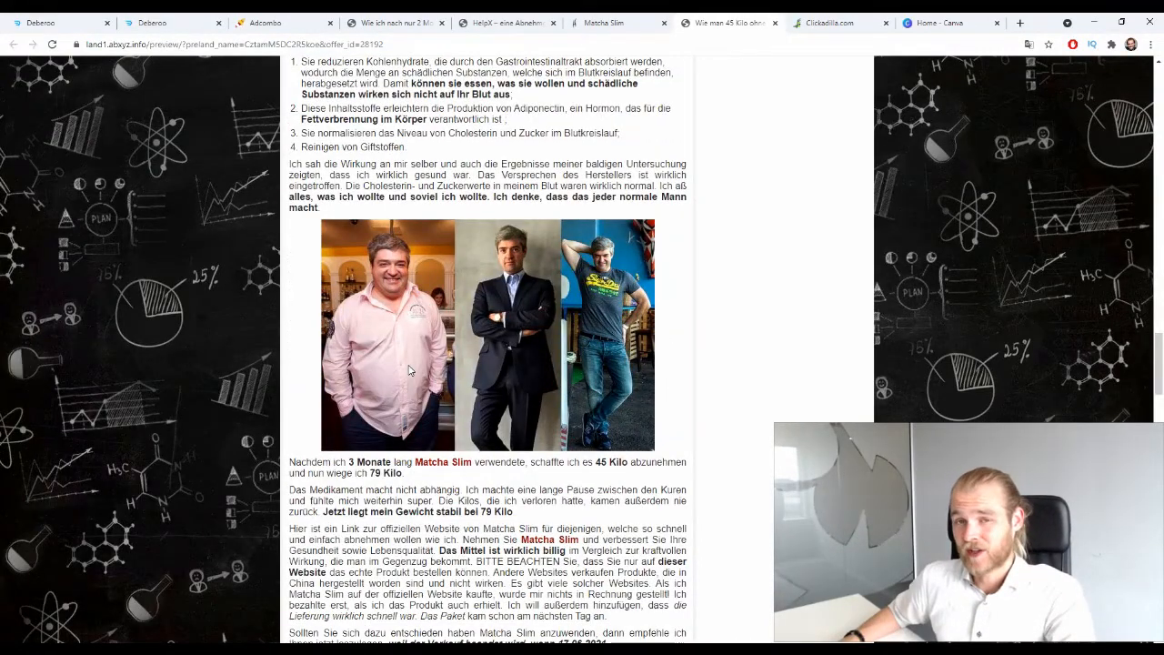
pyautogui.scroll(-9, 409, 369)
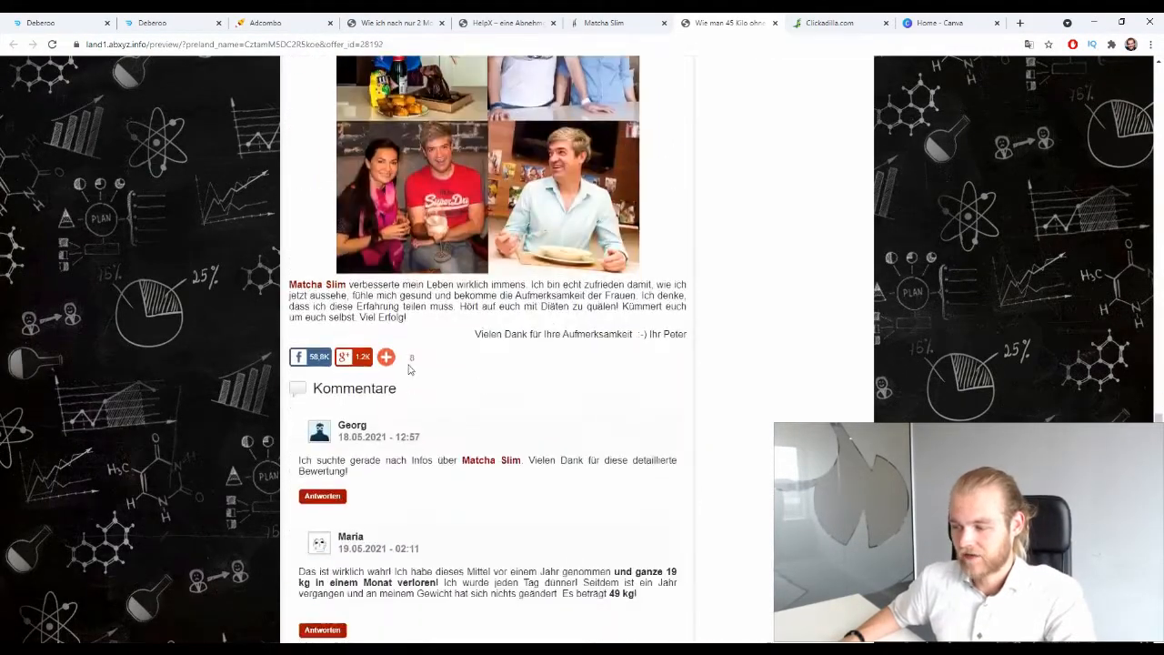
pyautogui.scroll(20, 413, 362)
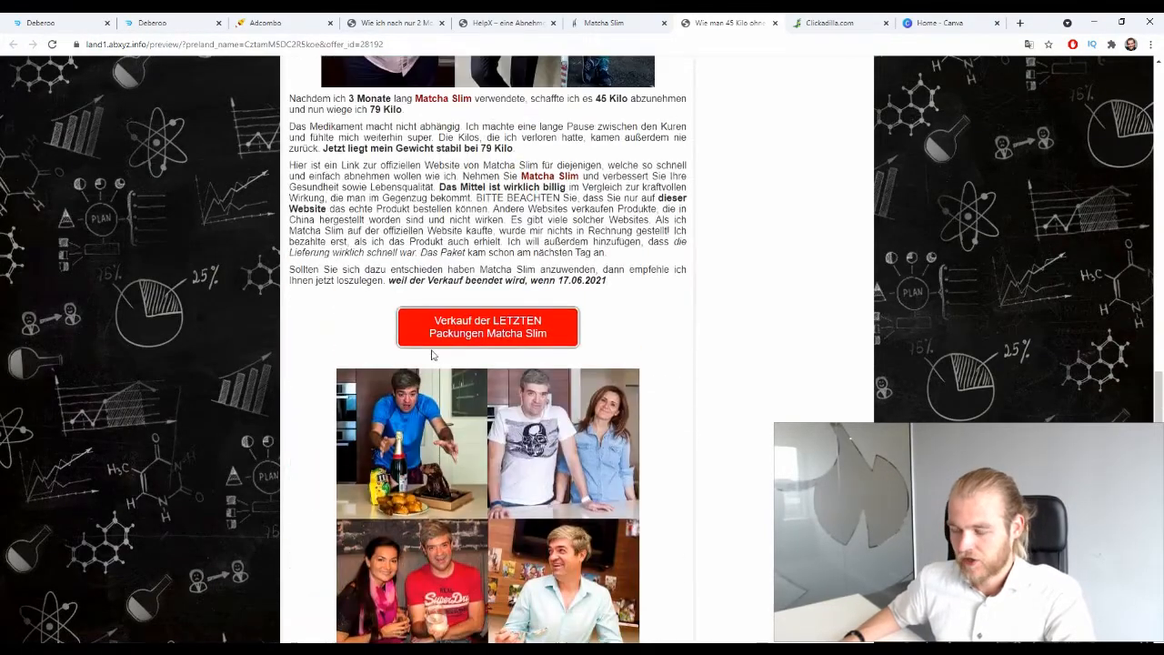
pyautogui.scroll(15, 419, 350)
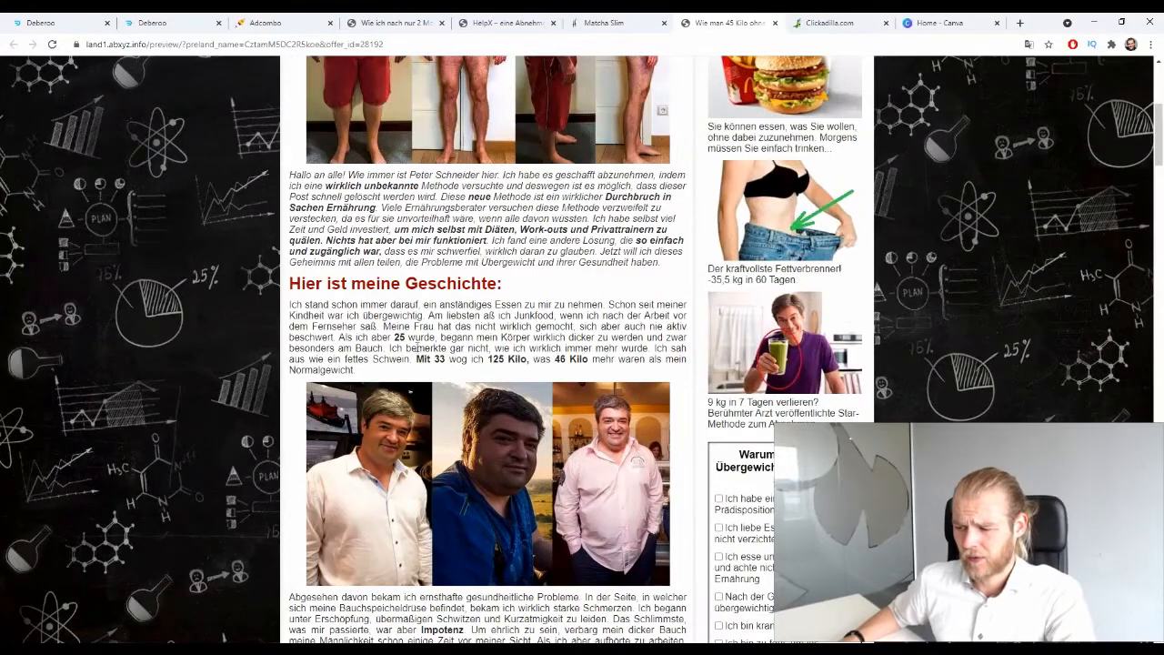
pyautogui.scroll(3, 417, 348)
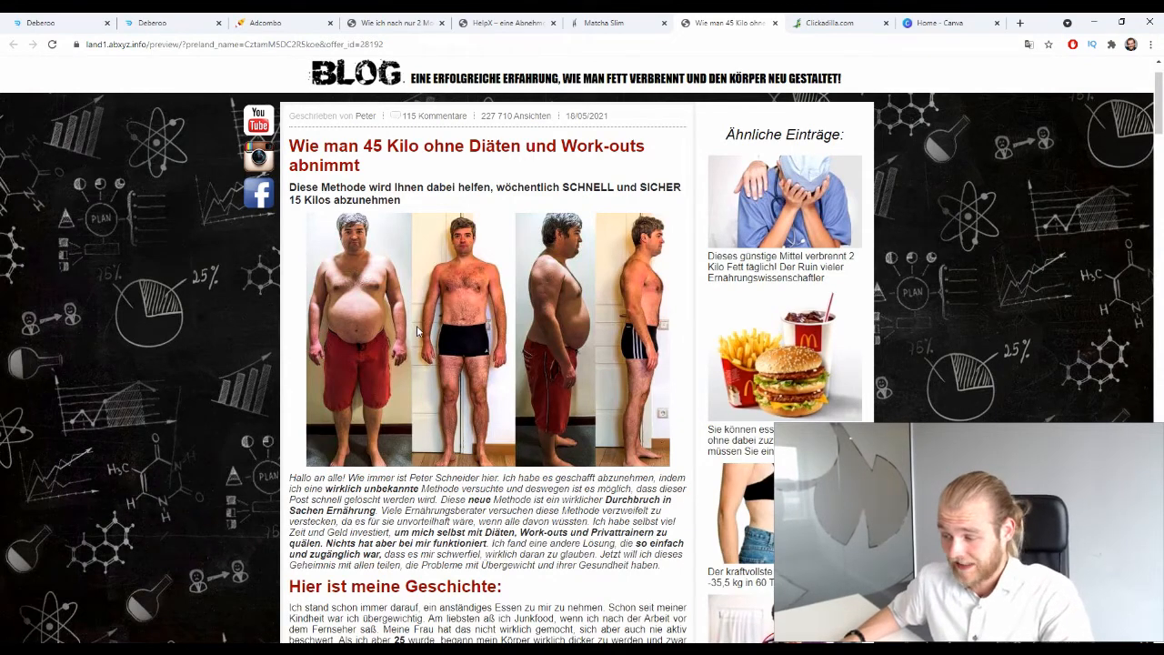
# Review the Weight Loss prelanding from the reader letters down to the comments.
pyautogui.click(673, 20)
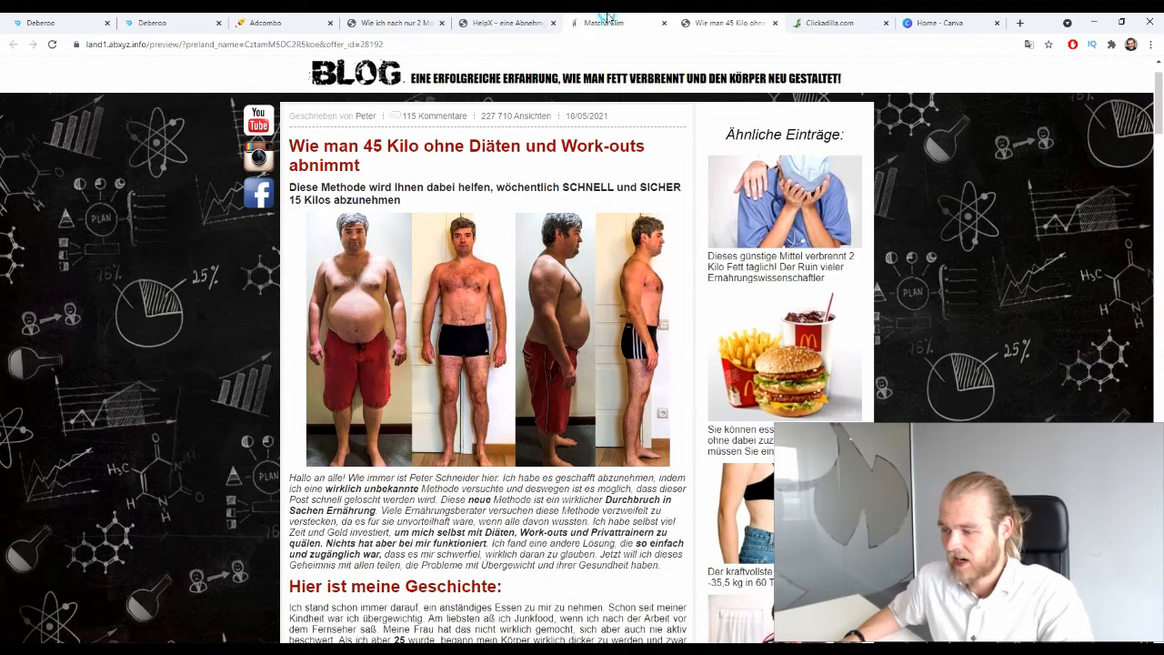
pyautogui.scroll(-15, 400, 327)
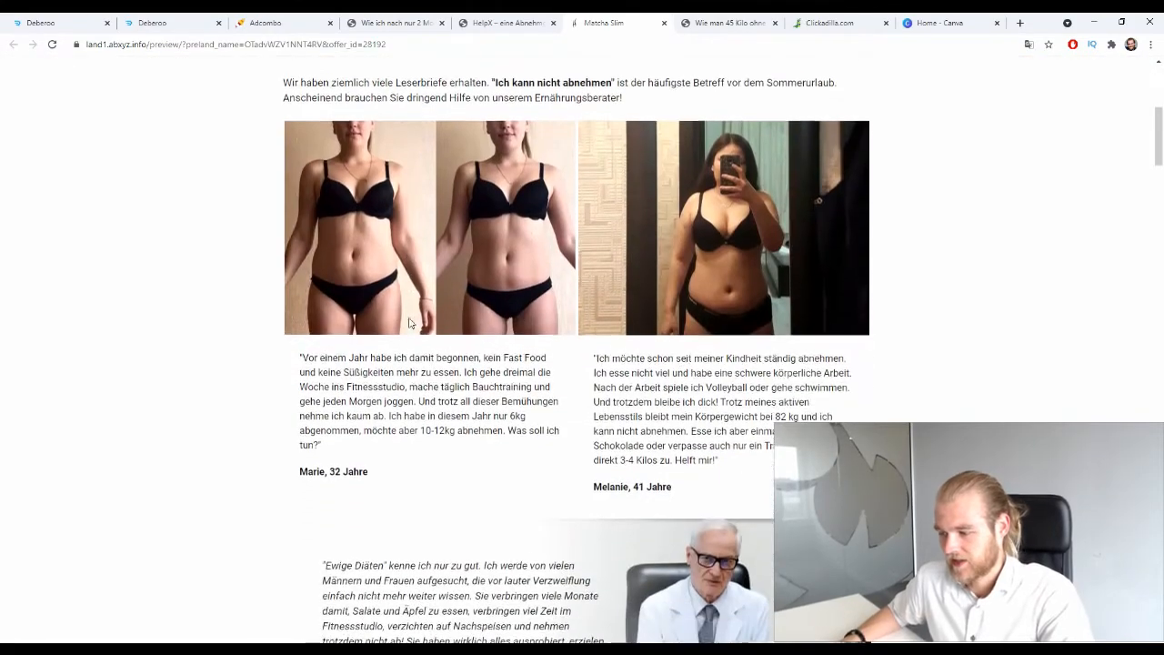
pyautogui.scroll(-20, 432, 310)
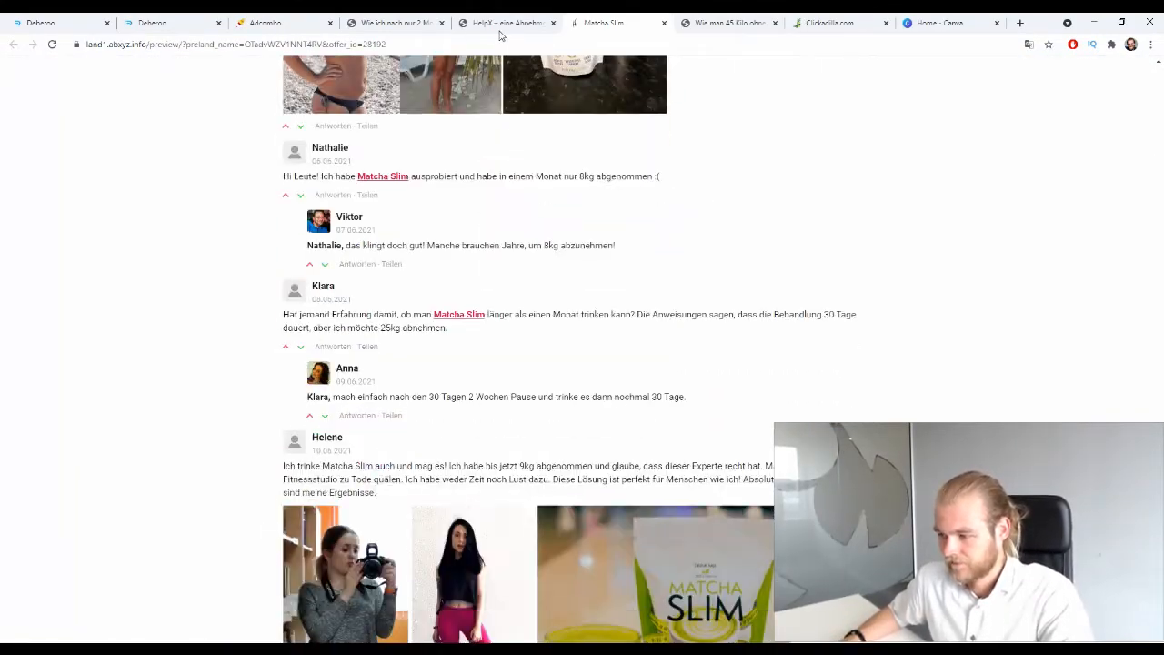
# Review the HelpX prelanding, including its product image, order button and comments.
pyautogui.click(501, 27)
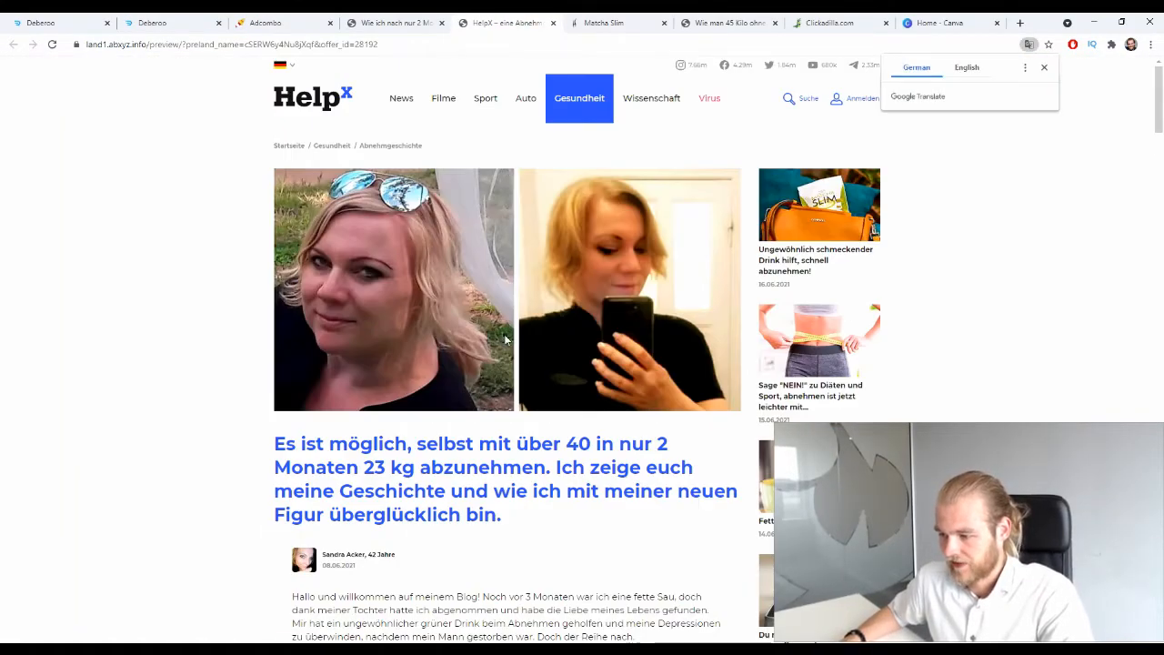
pyautogui.scroll(-3, 505, 337)
pyautogui.scroll(-20, 505, 337)
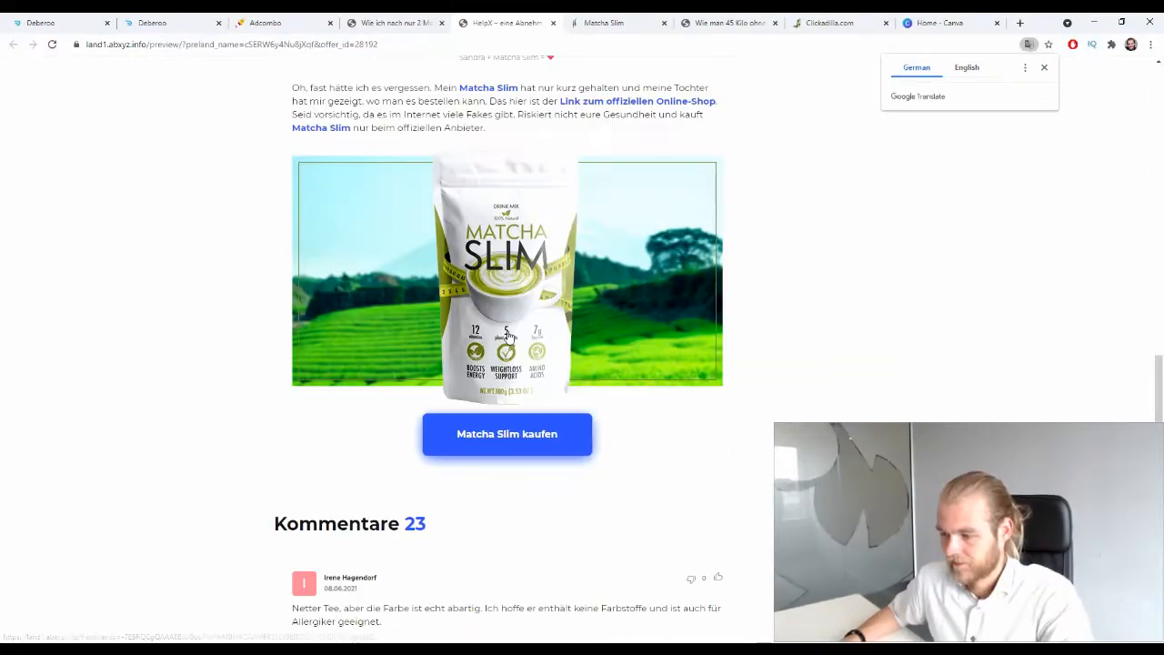
pyautogui.scroll(-3, 507, 337)
# Review the personal blog prelanding with the tea leaf header, down to its offer button and comments.
pyautogui.click(395, 23)
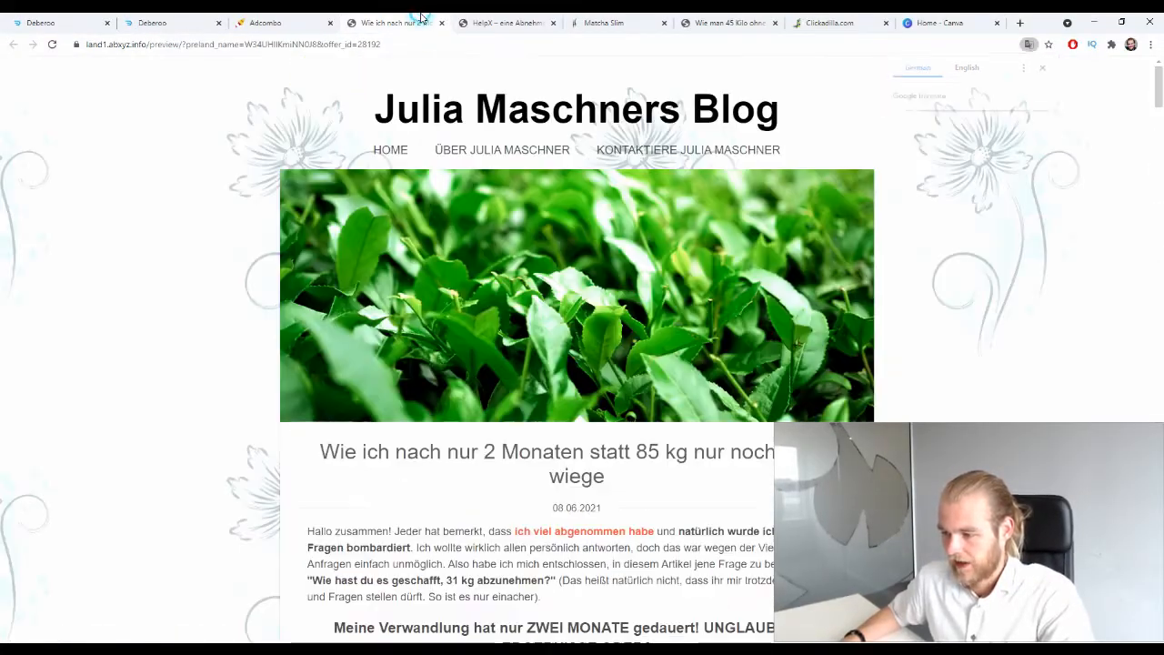
pyautogui.scroll(-15, 437, 233)
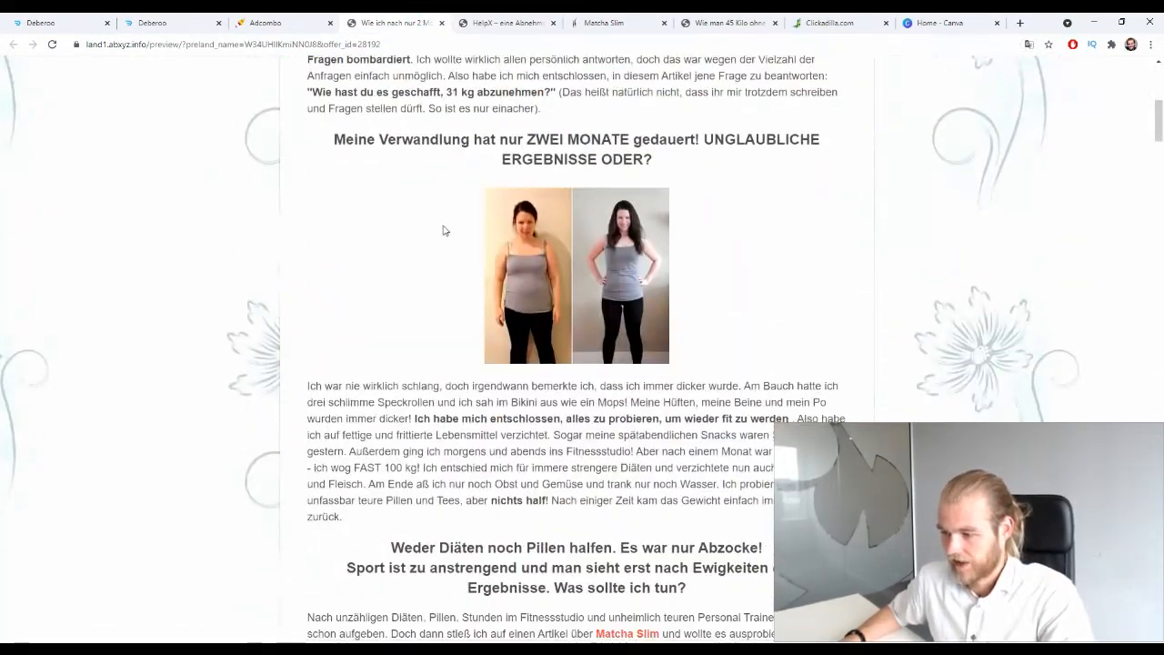
pyautogui.scroll(-15, 442, 233)
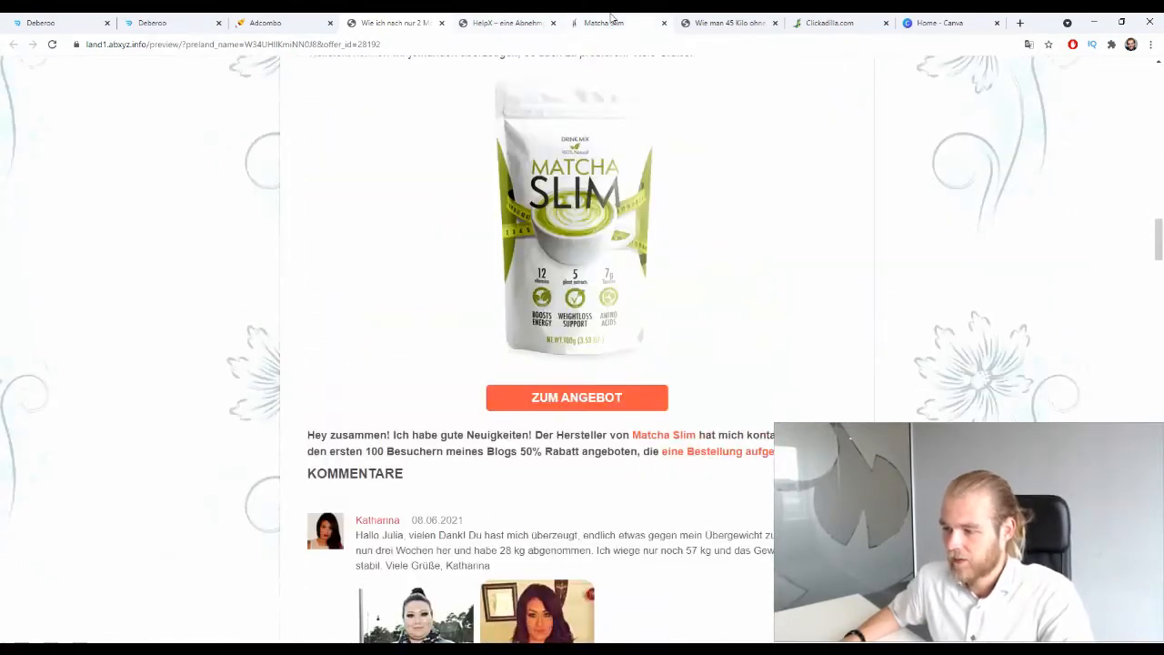
# Close the four prelanding previews and return to the AdCombo offer page.
pyautogui.click(514, 22)
pyautogui.click(428, 22)
pyautogui.click(442, 23)
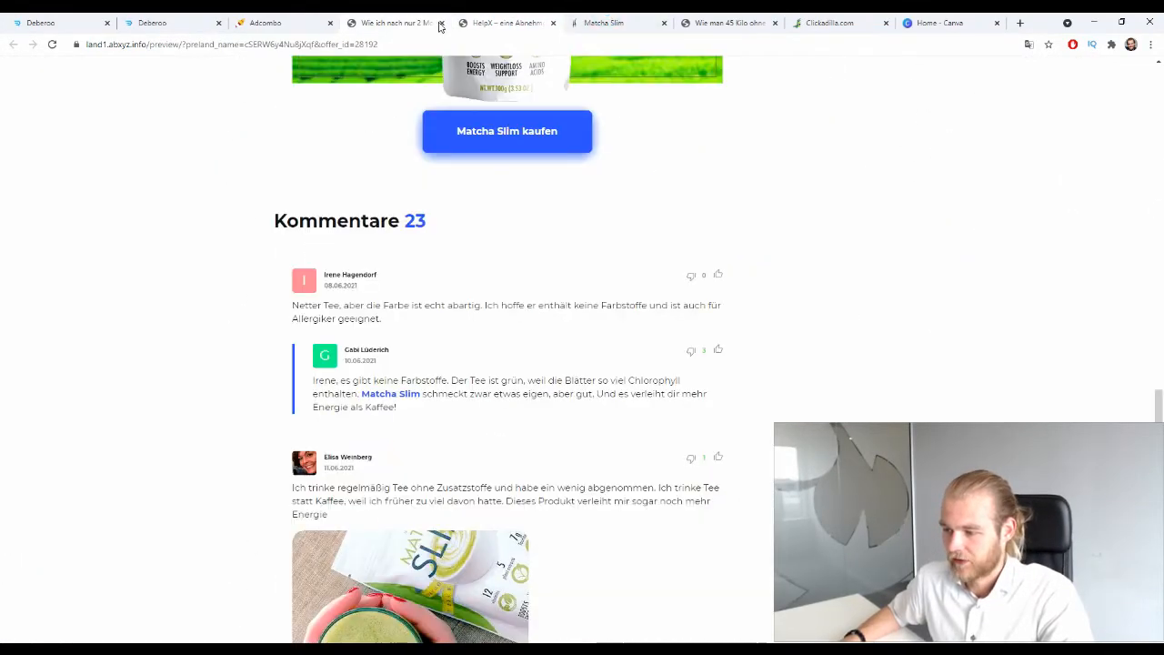
pyautogui.click(442, 23)
pyautogui.click(442, 23)
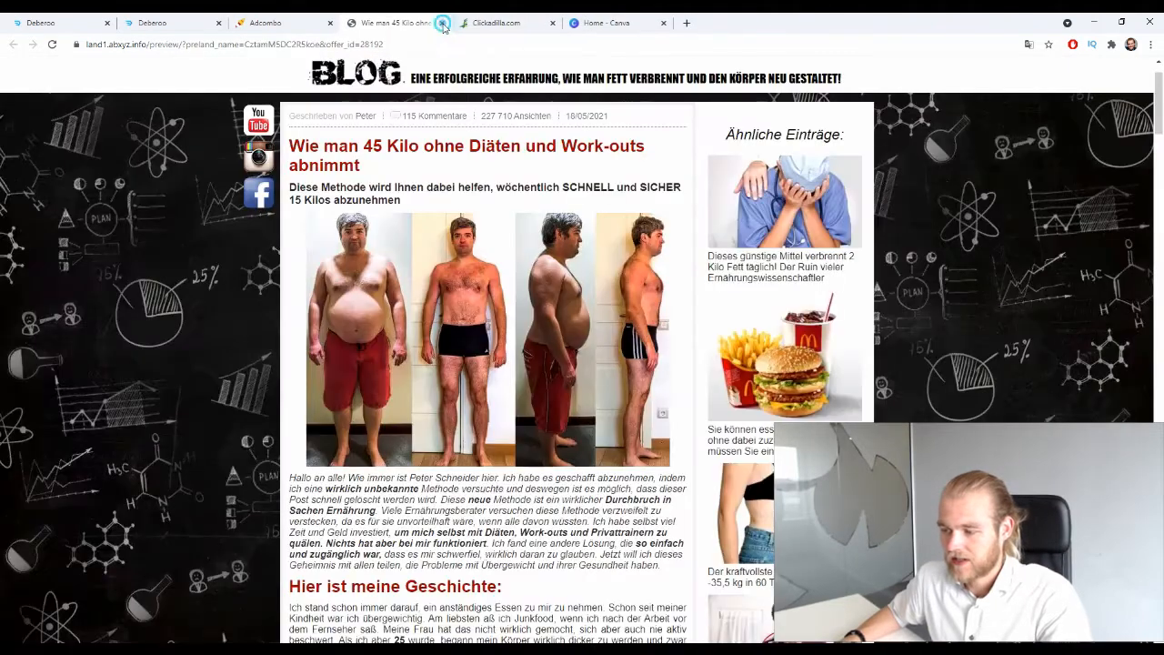
pyautogui.click(442, 22)
pyautogui.click(301, 20)
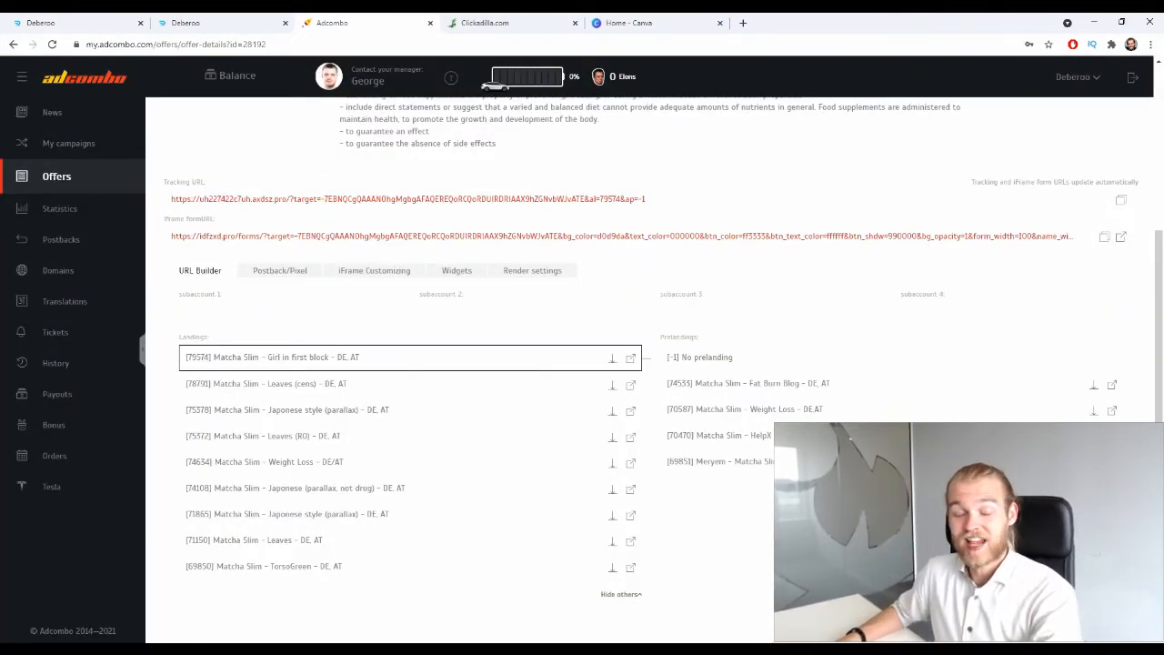
# Download the Weight Loss and HelpX prelandings of Matcha Slim as ZIP files.
pyautogui.click(1094, 410)
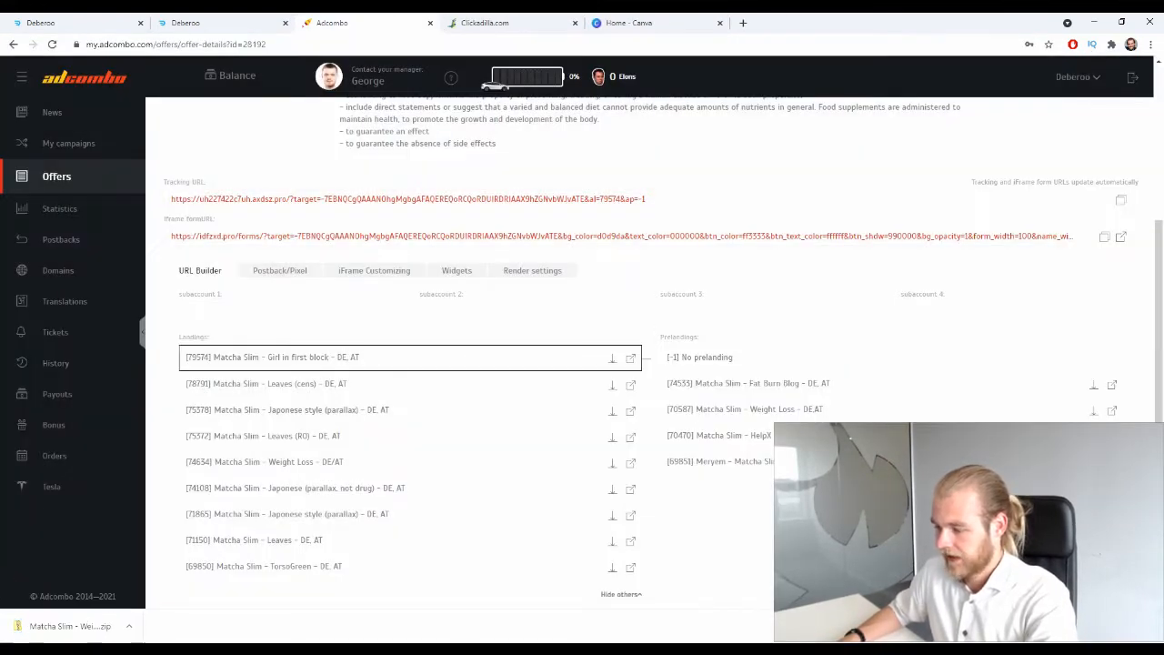
pyautogui.click(612, 357)
pyautogui.click(584, 427)
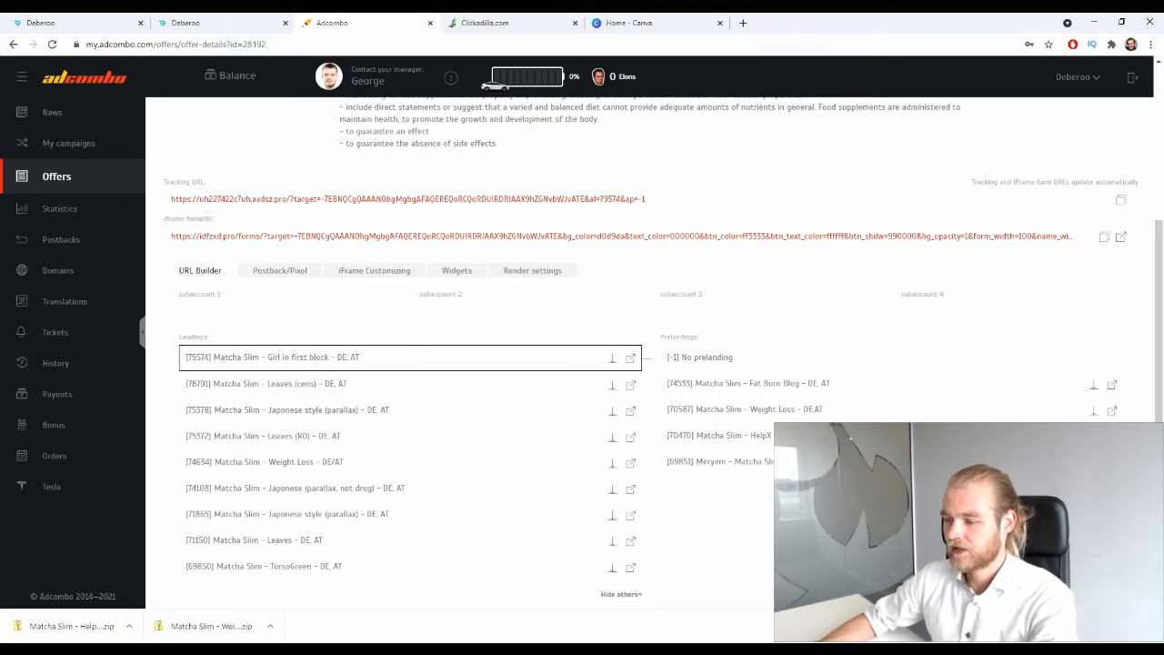
# Create a landing page in Deberoo named "DE - Matcha Slim - AdCombo Lander 1" from the downloaded Weight Loss ZIP.
pyautogui.click(198, 21)
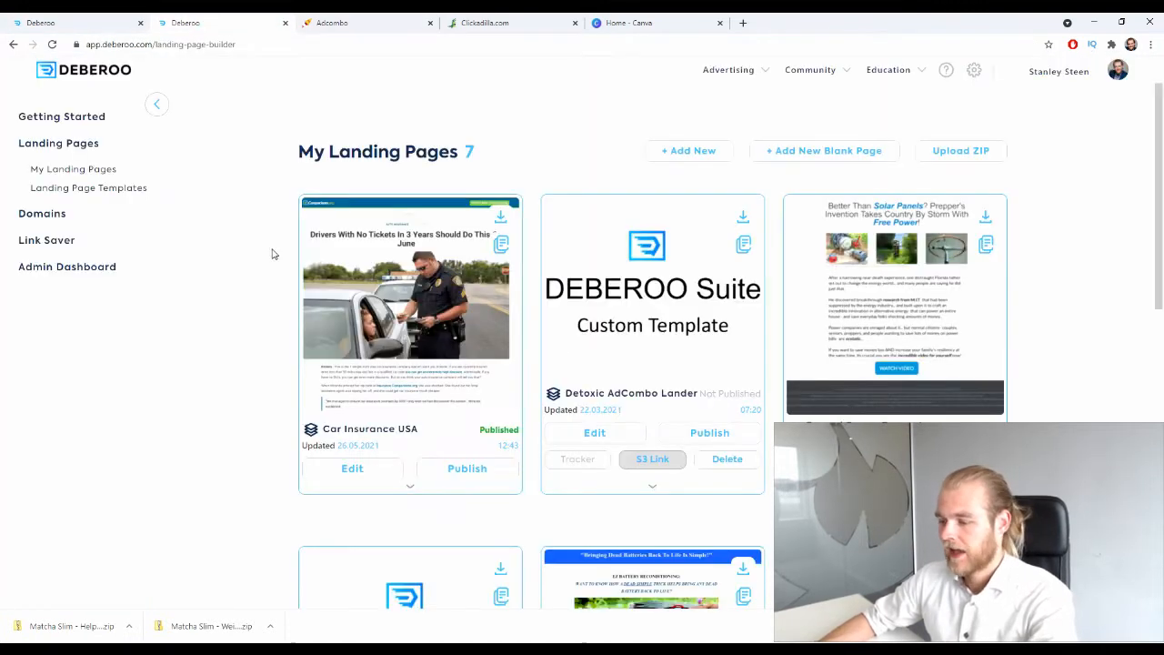
pyautogui.click(1001, 158)
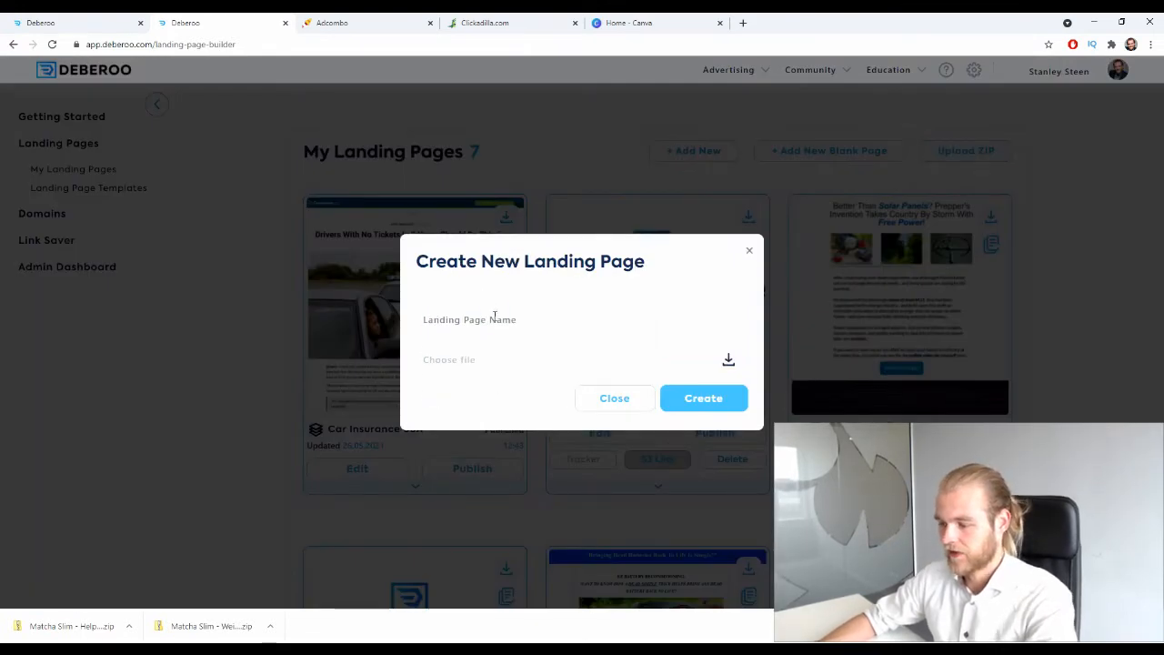
pyautogui.click(495, 318)
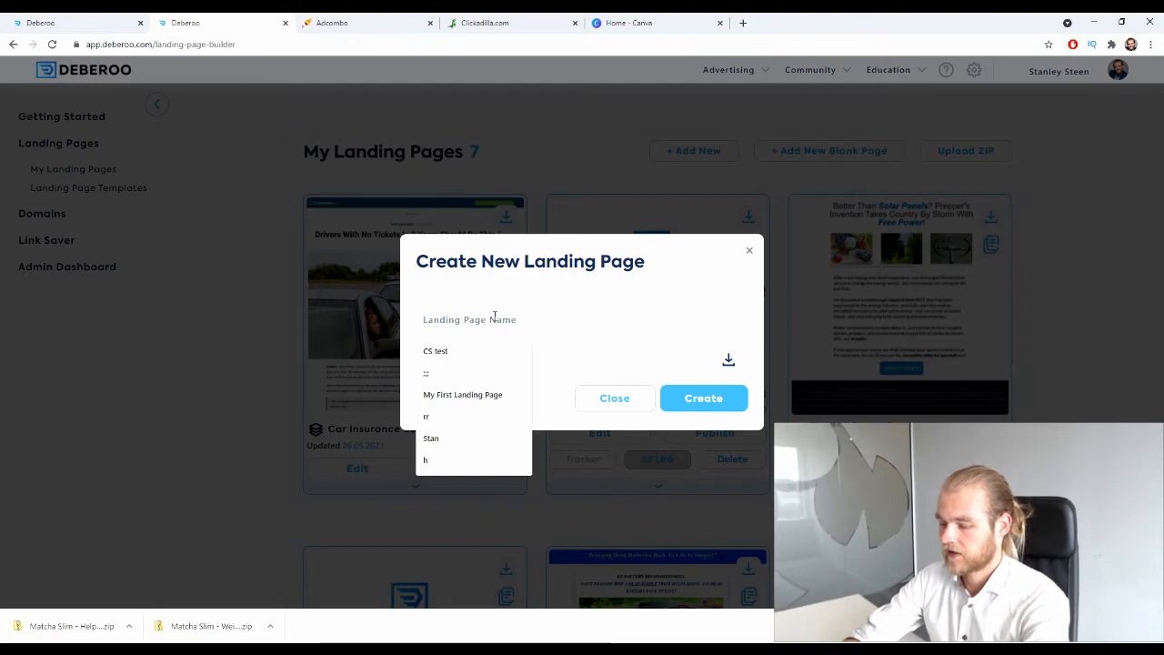
pyautogui.write('DE -')
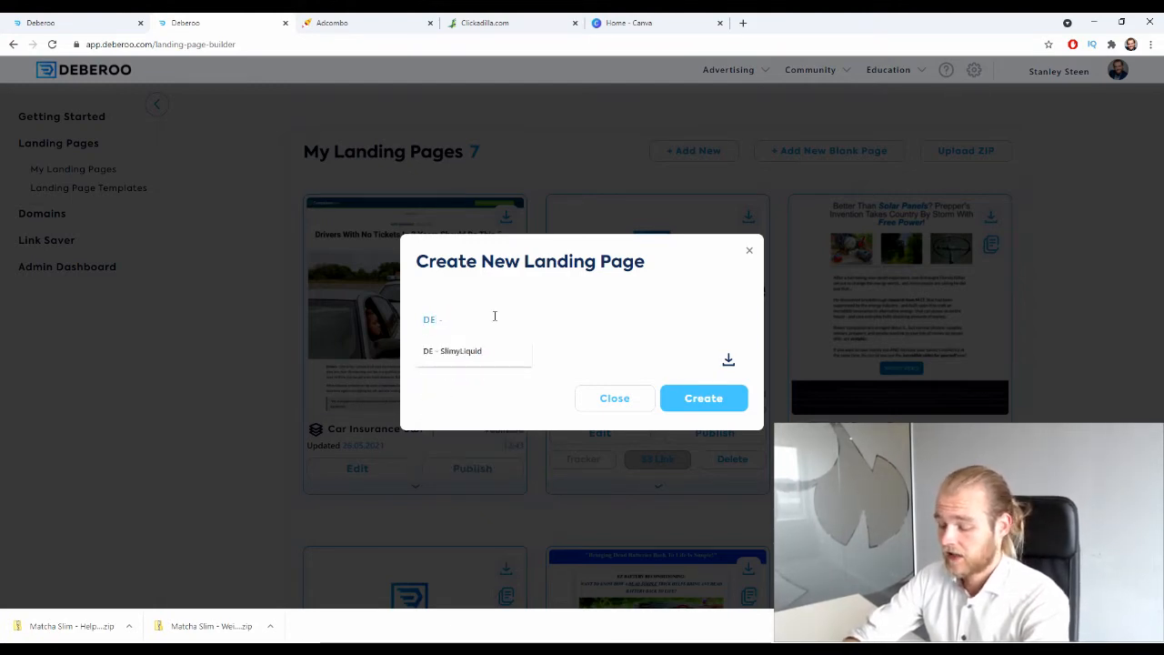
pyautogui.write(' Match')
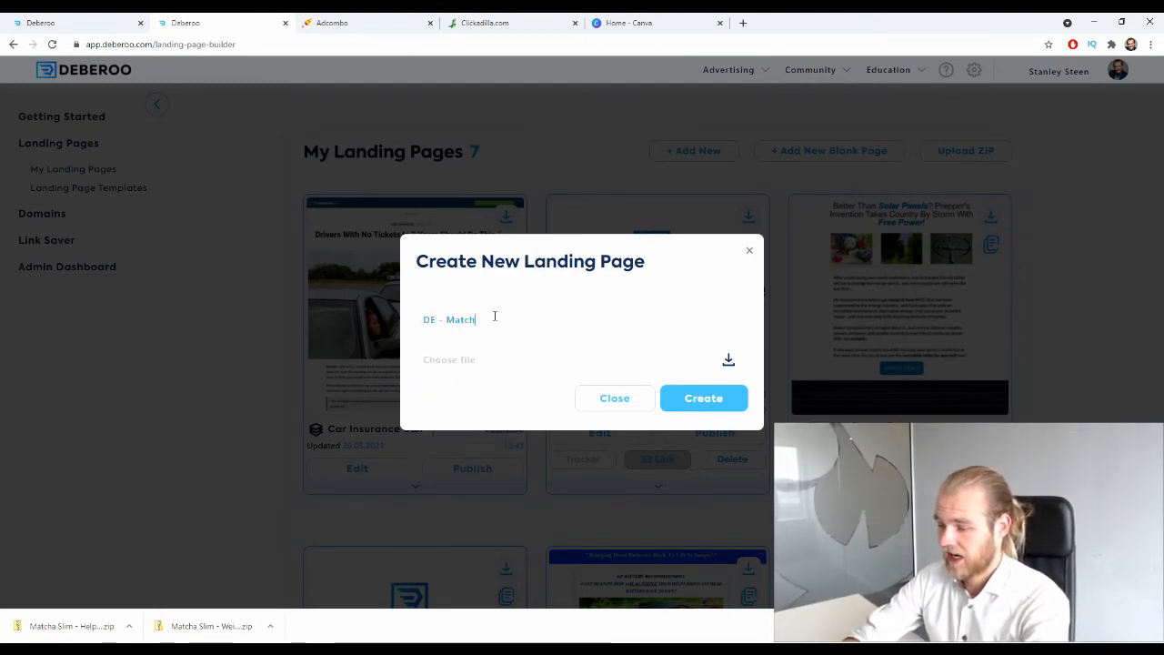
pyautogui.write('a Slim ')
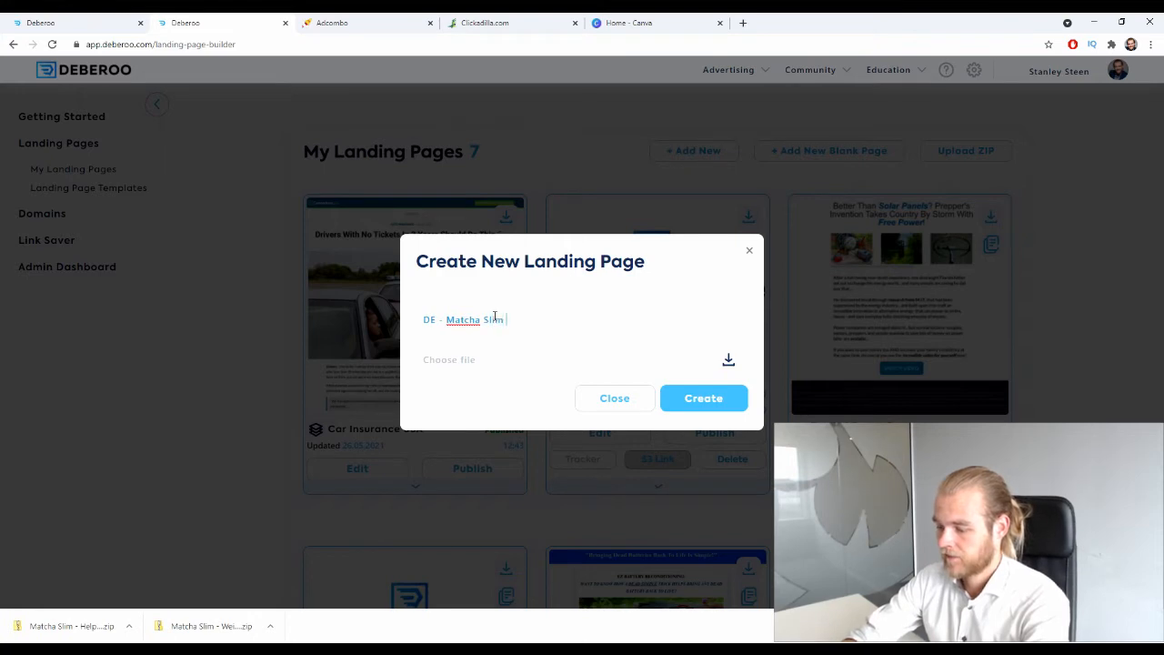
pyautogui.write('- AdCombo Lander 1')
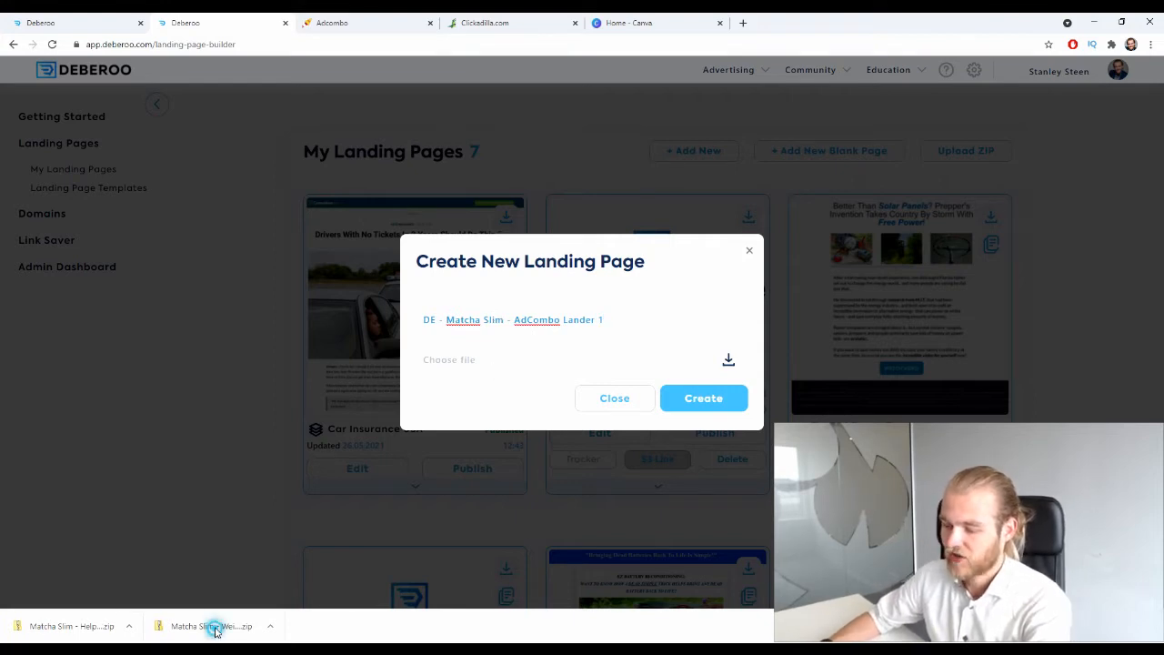
pyautogui.moveTo(213, 626); pyautogui.dragTo(482, 360)
pyautogui.click(715, 412)
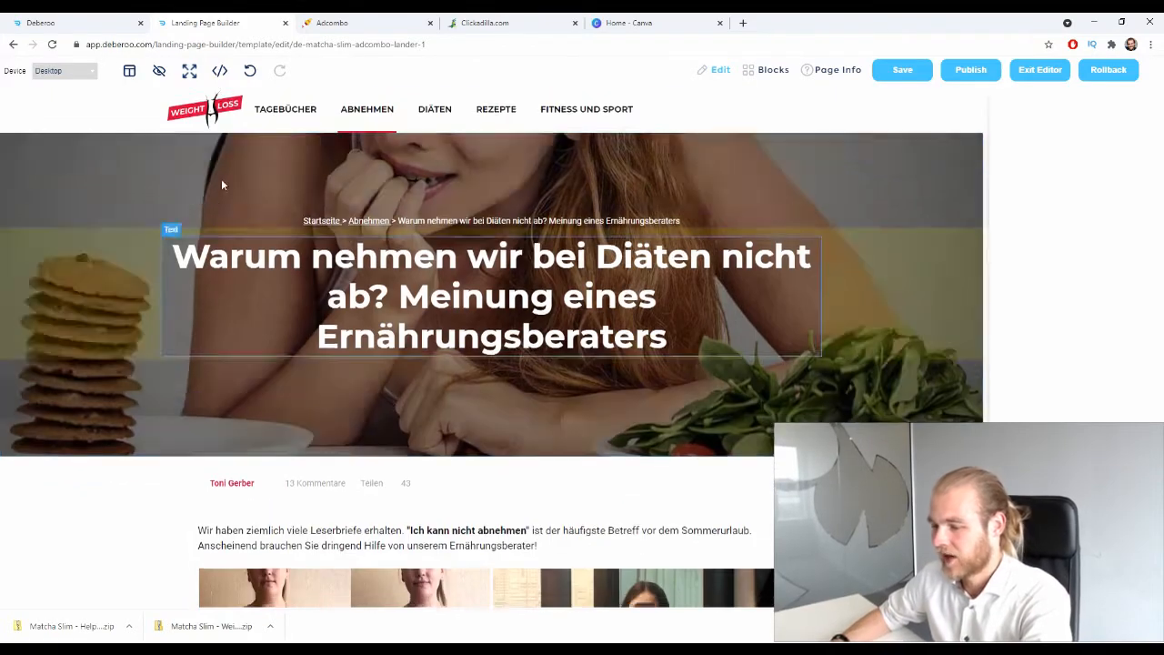
# Review the imported Weight Loss page in the editor, from its header through the product image and order button to the comments.
pyautogui.scroll(-1, 451, 277)
pyautogui.scroll(-20, 450, 255)
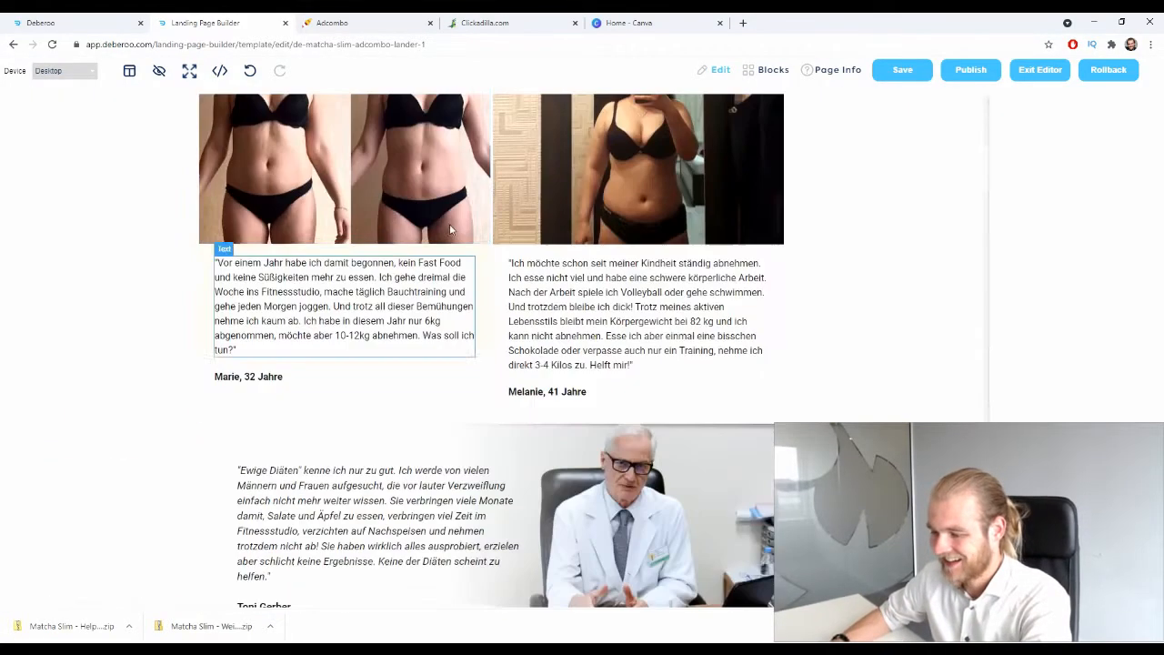
pyautogui.scroll(-20, 438, 211)
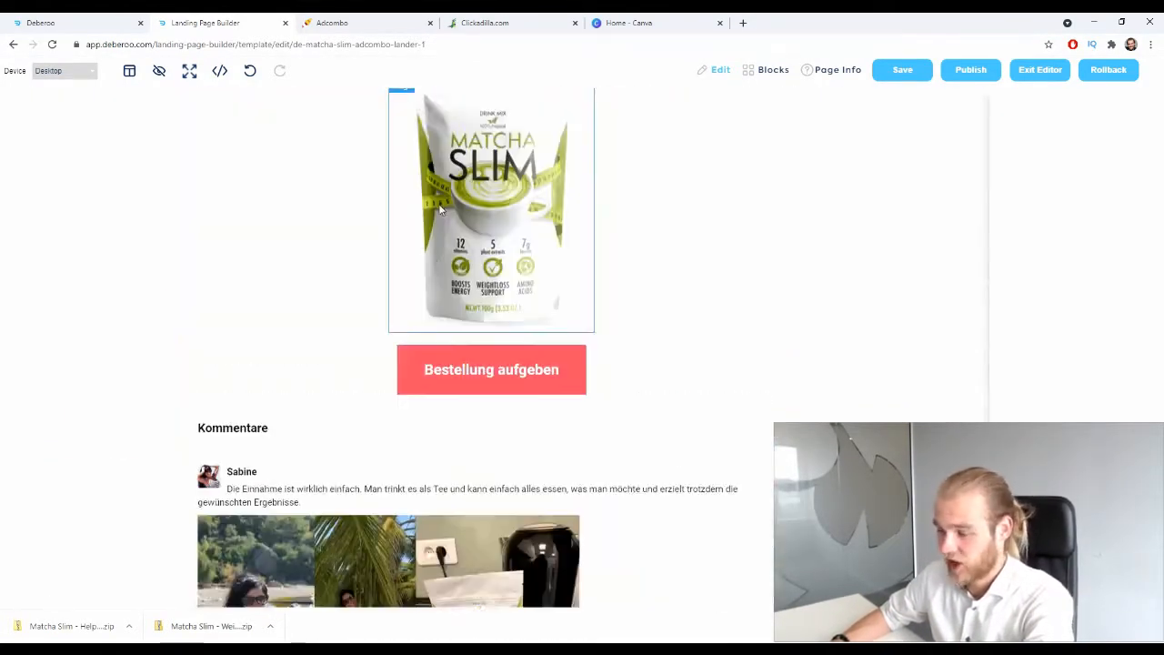
pyautogui.scroll(20, 451, 240)
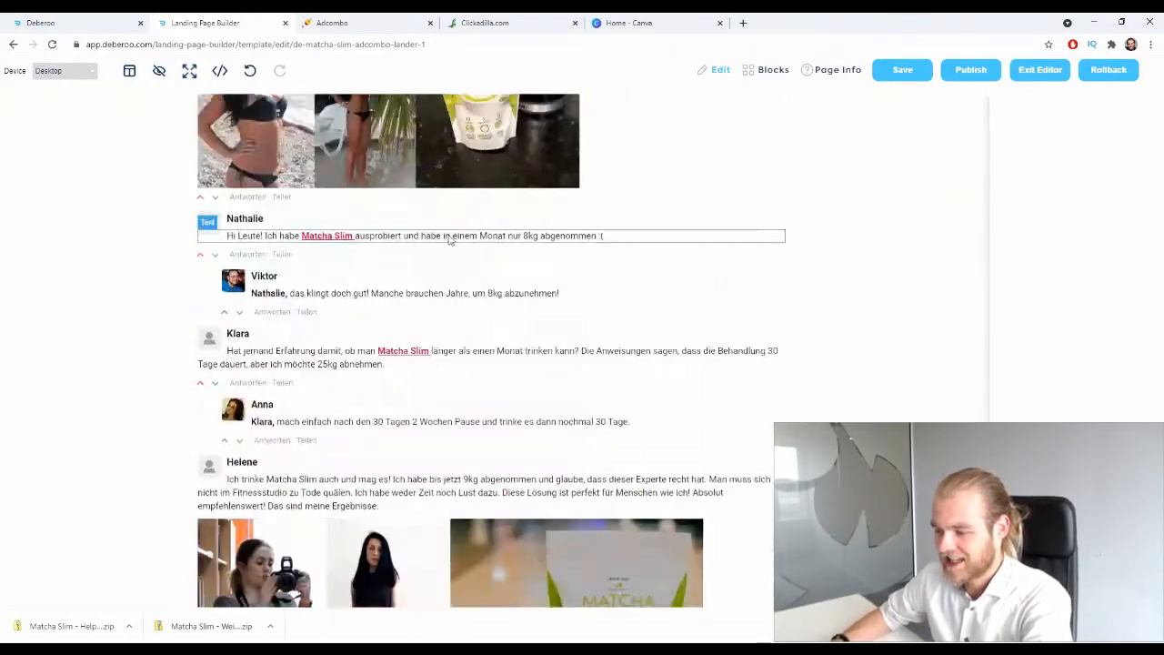
pyautogui.scroll(10, 450, 253)
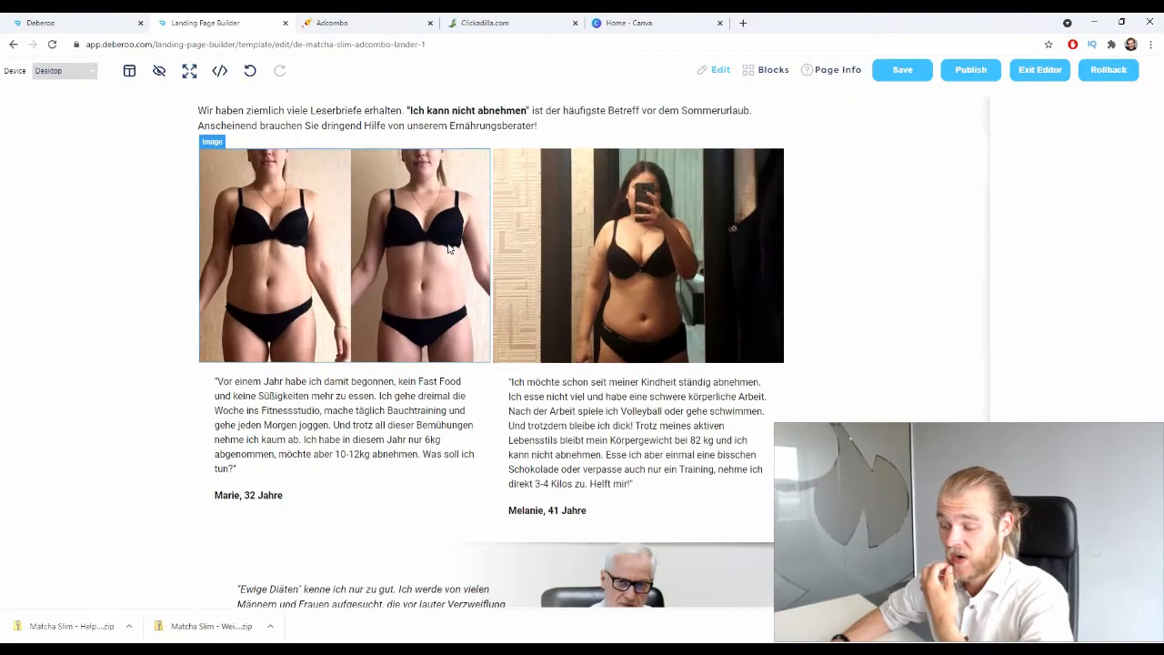
pyautogui.scroll(-5, 449, 246)
pyautogui.scroll(6, 449, 243)
pyautogui.scroll(4, 449, 244)
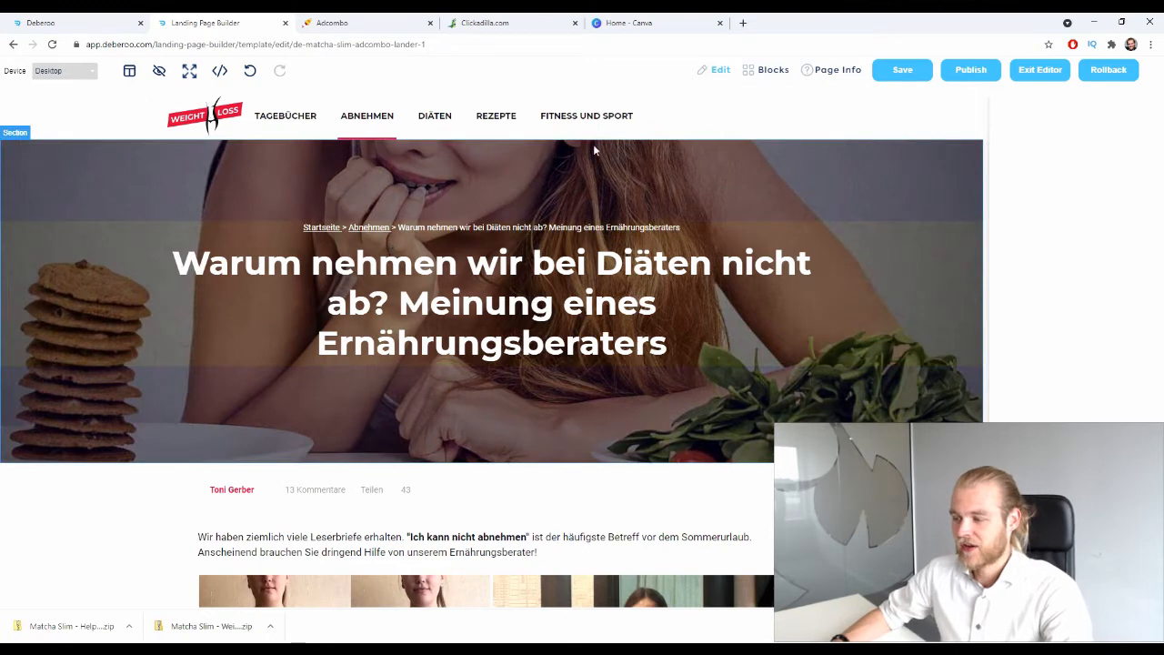
# Open the landing page's info settings and copy the single-offer click URL from the tracker's profile settings.
pyautogui.click(830, 73)
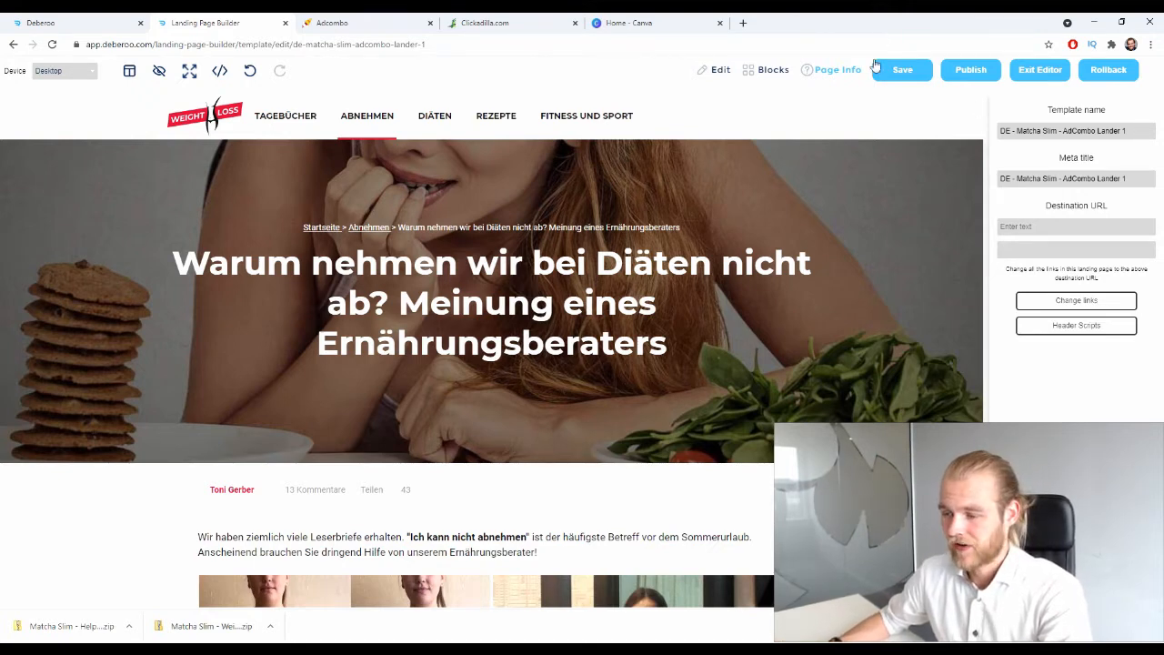
pyautogui.click(98, 20)
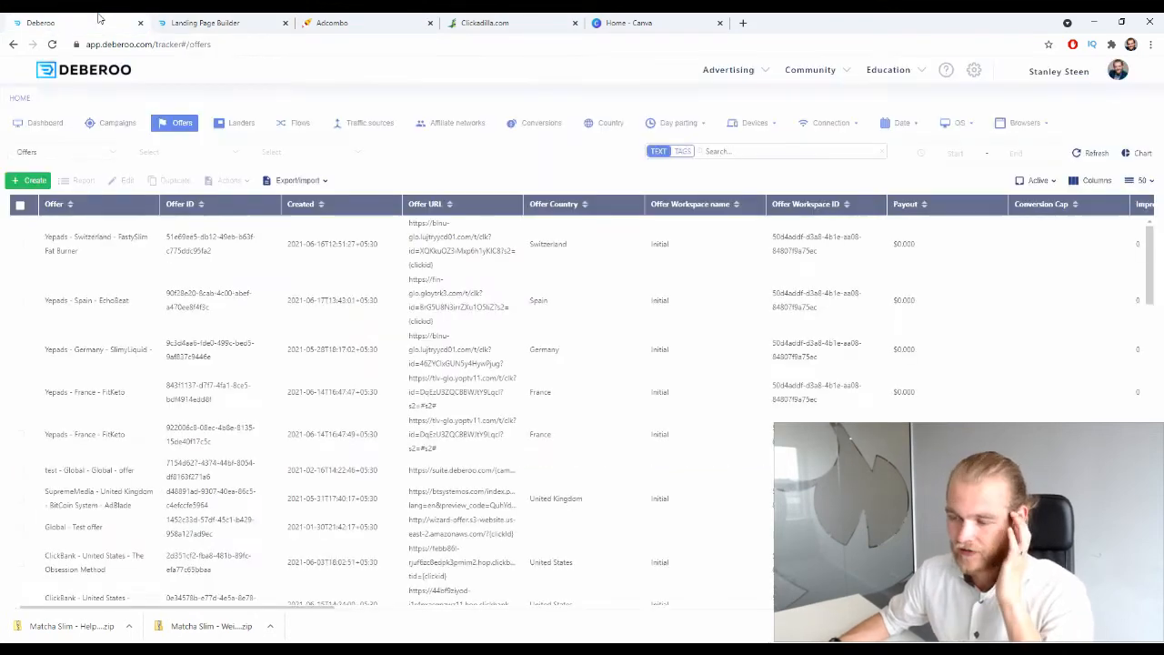
pyautogui.click(1061, 74)
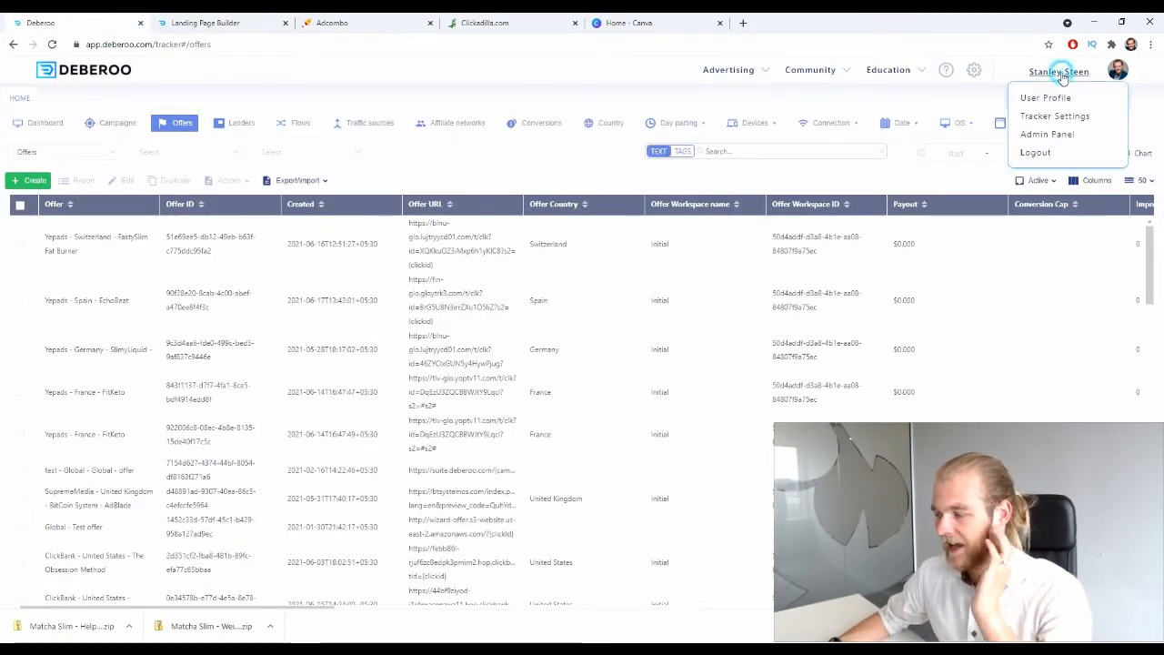
pyautogui.click(1055, 100)
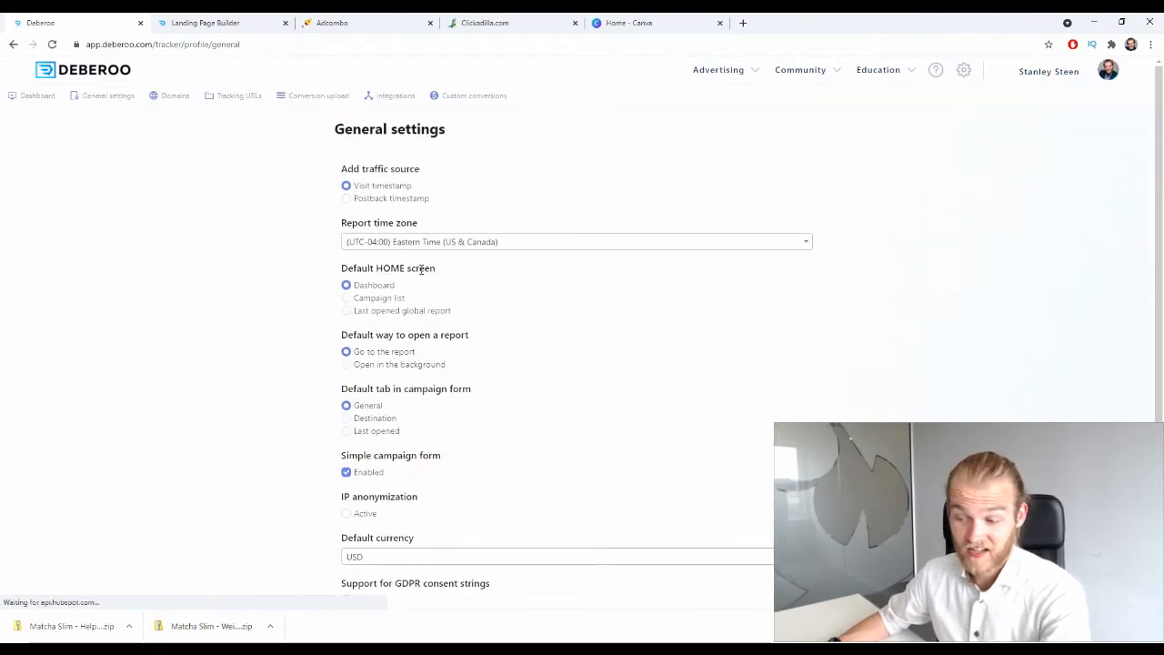
pyautogui.click(227, 97)
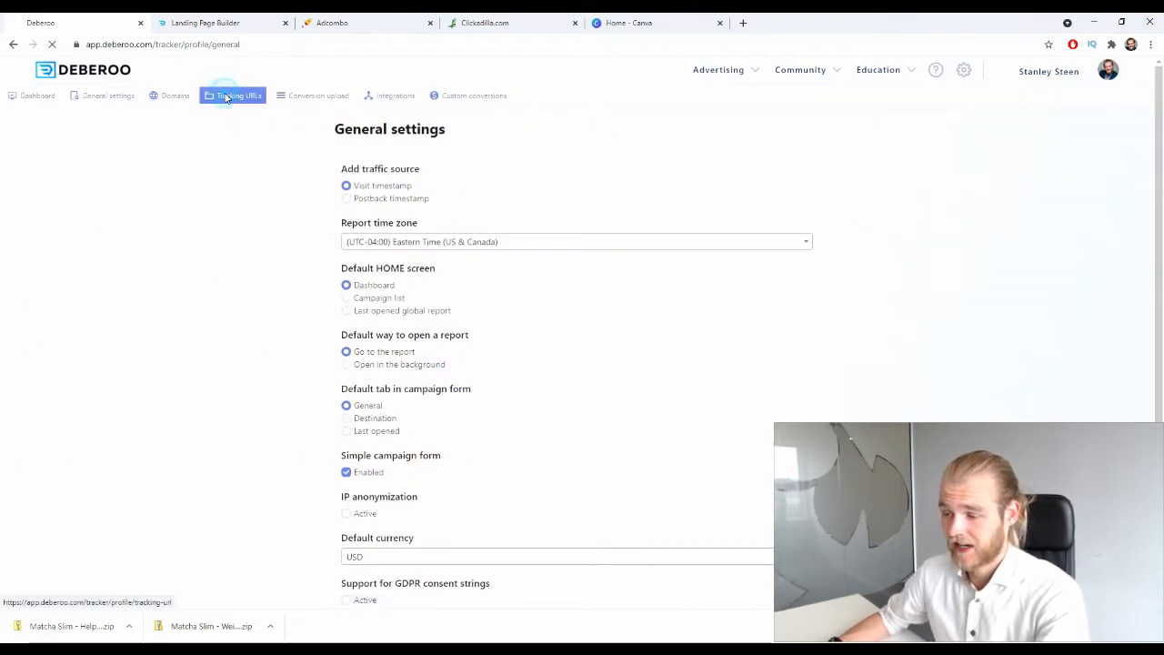
pyautogui.moveTo(455, 311); pyautogui.dragTo(247, 312)
pyautogui.hotkey('ctrl', 'c')
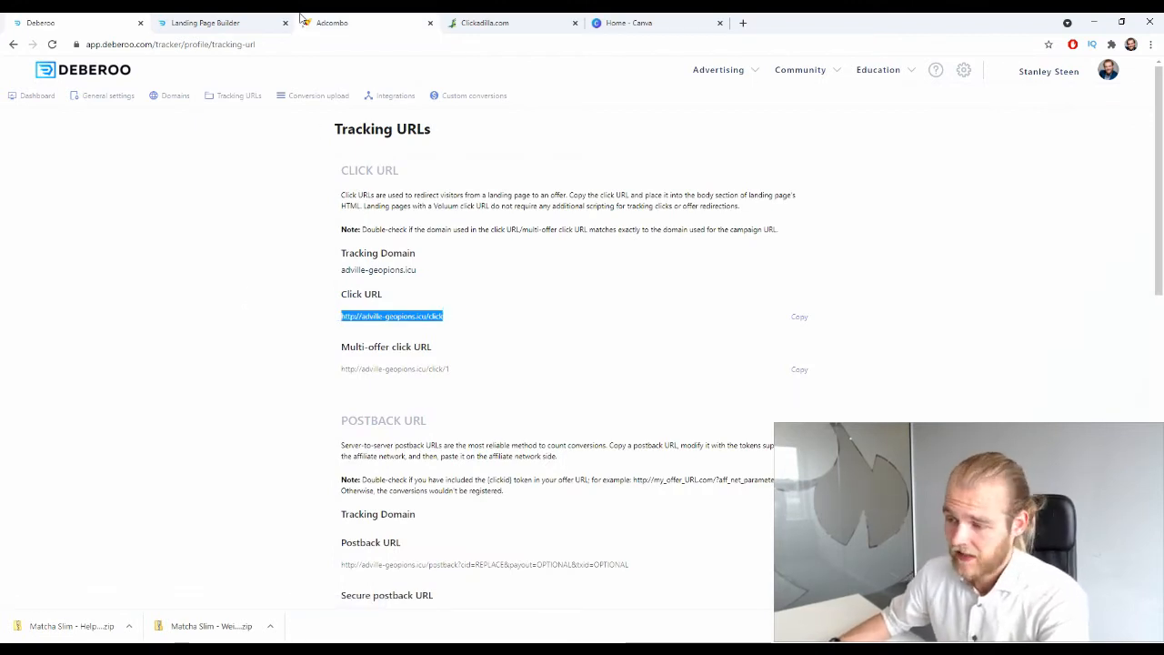
pyautogui.click(228, 23)
pyautogui.click(1027, 226)
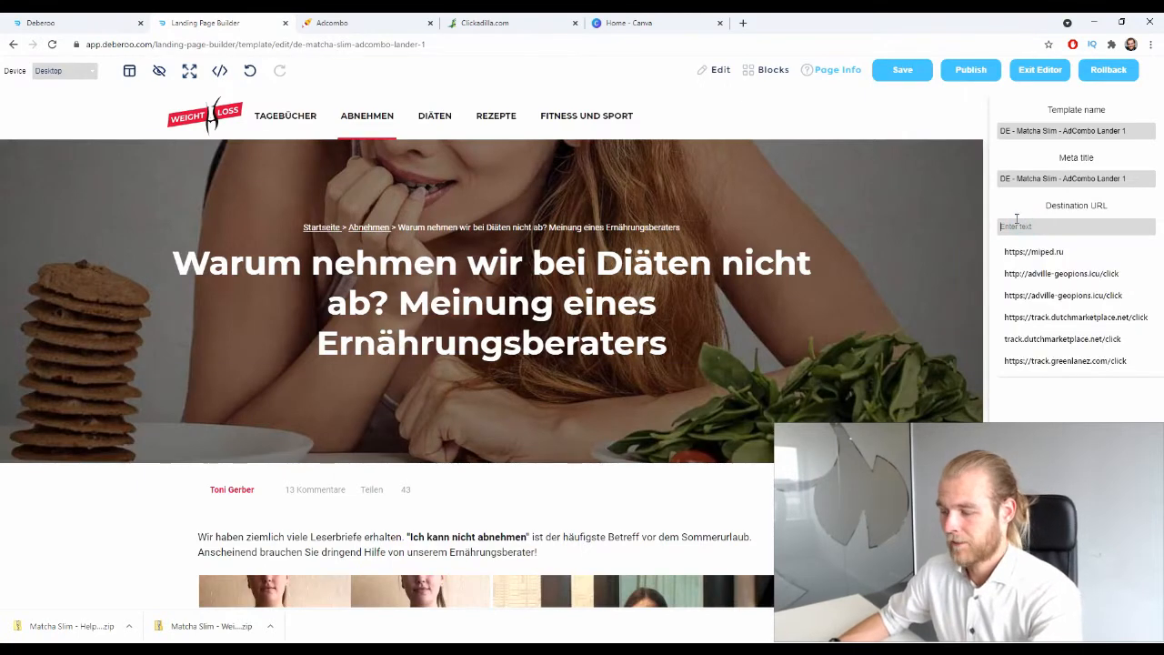
pyautogui.hotkey('ctrl', 'v')
pyautogui.click(1077, 302)
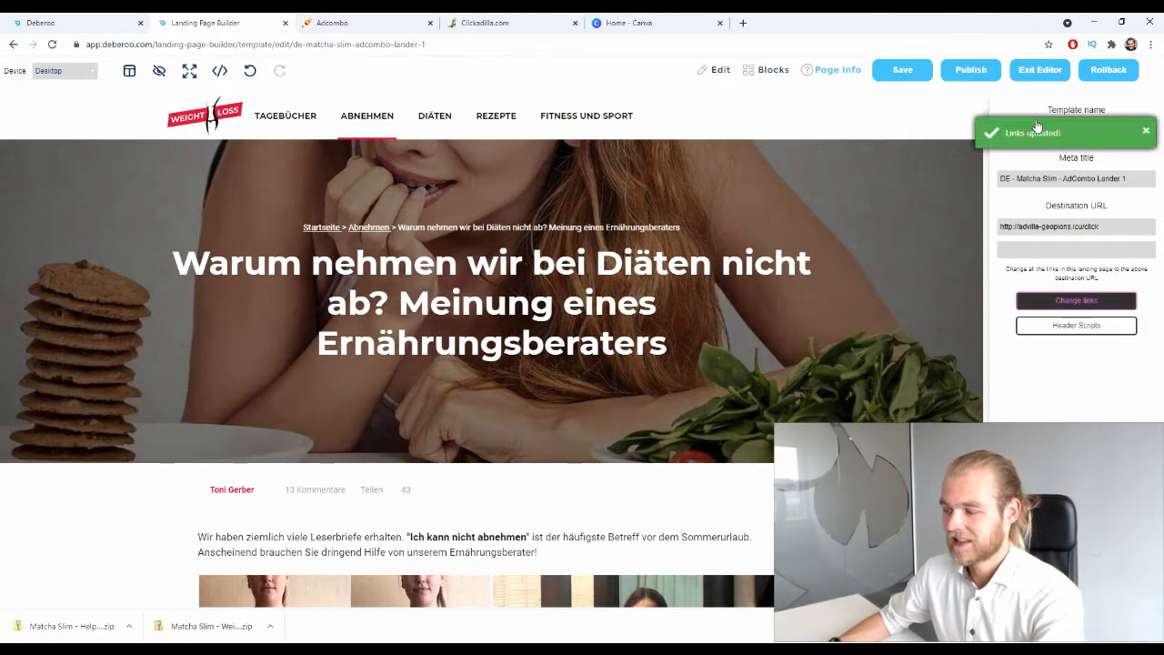
# Publish Lander 1 to the imakeshhmoney-com domain, view the live page and return to the editor.
pyautogui.click(970, 70)
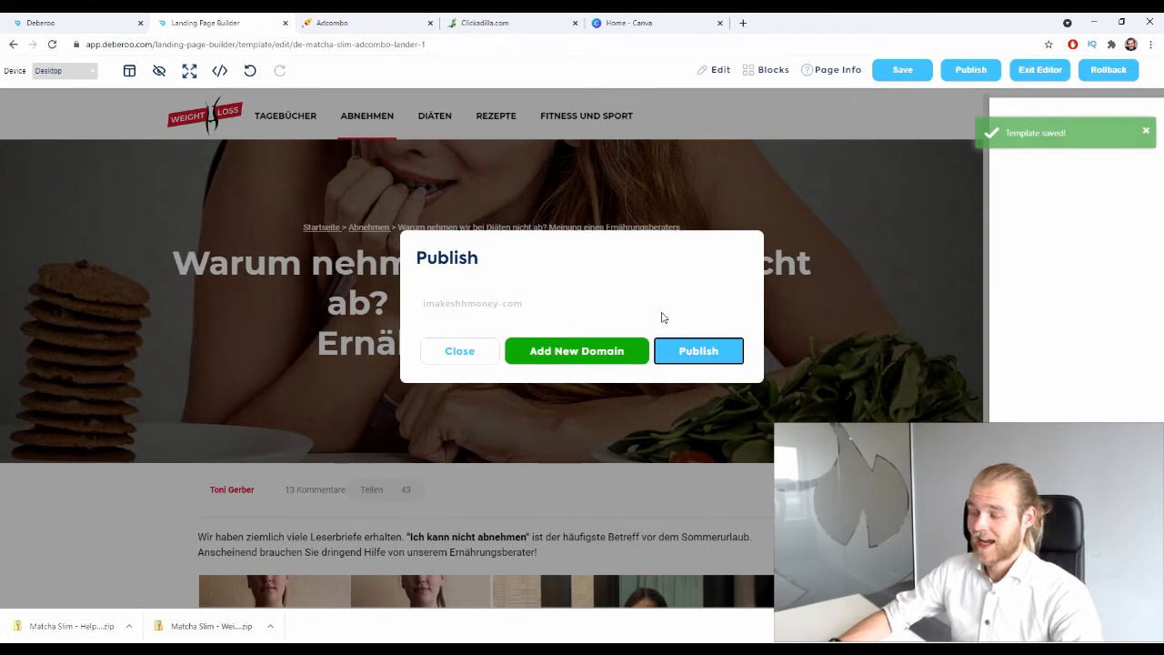
pyautogui.click(656, 352)
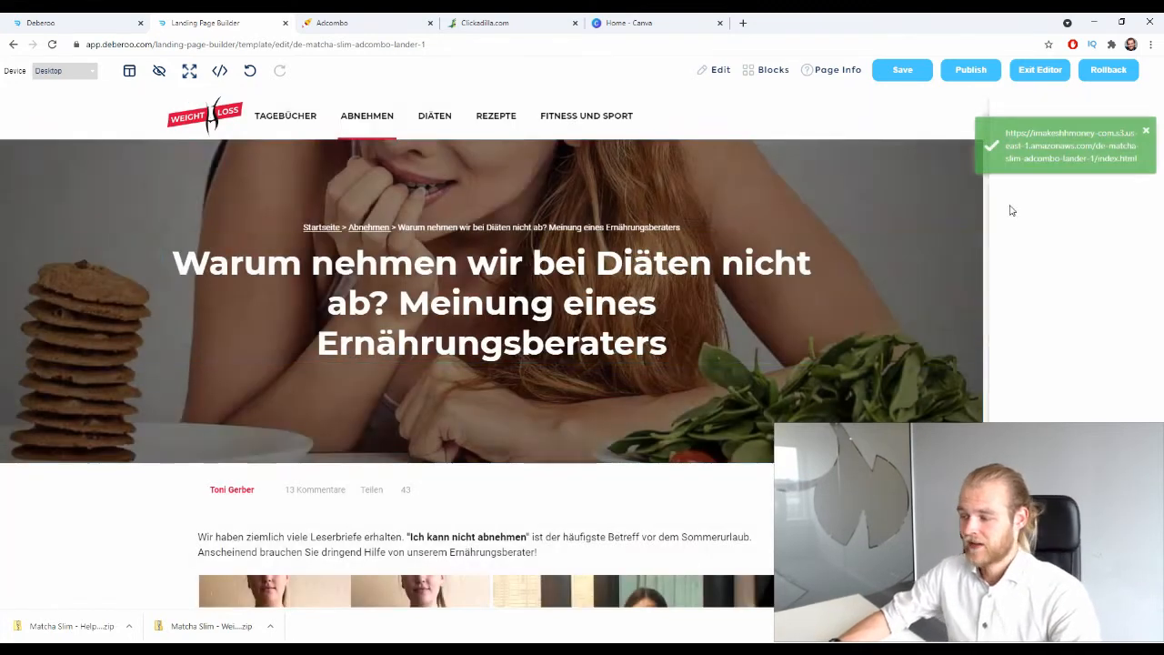
pyautogui.click(1012, 137)
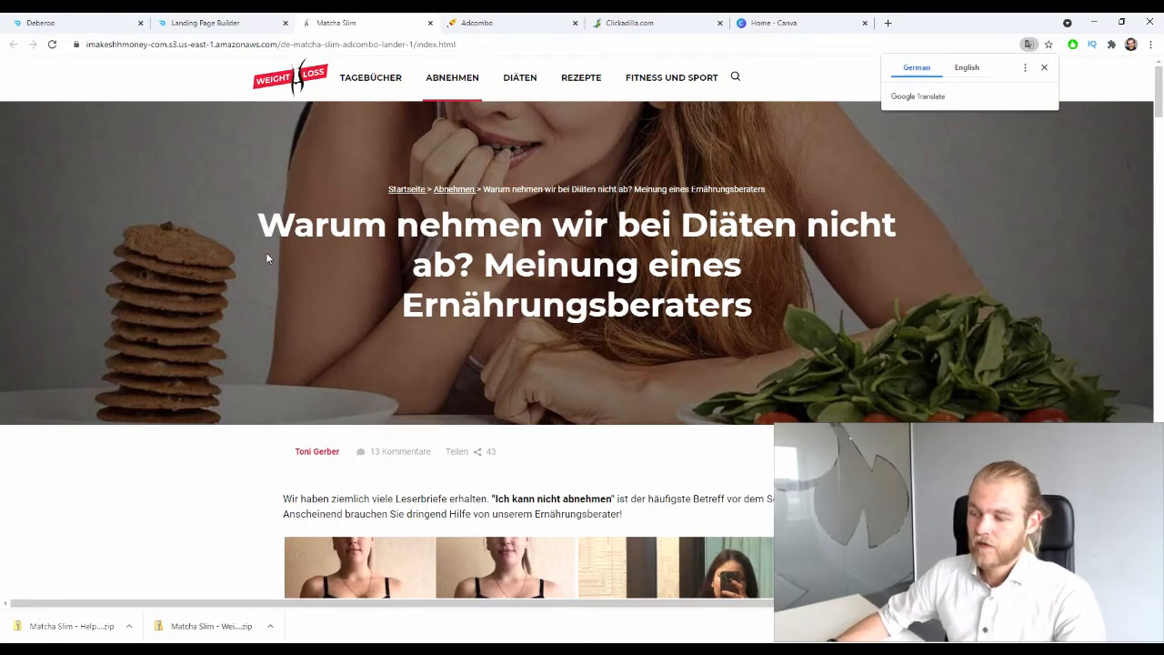
pyautogui.click(244, 24)
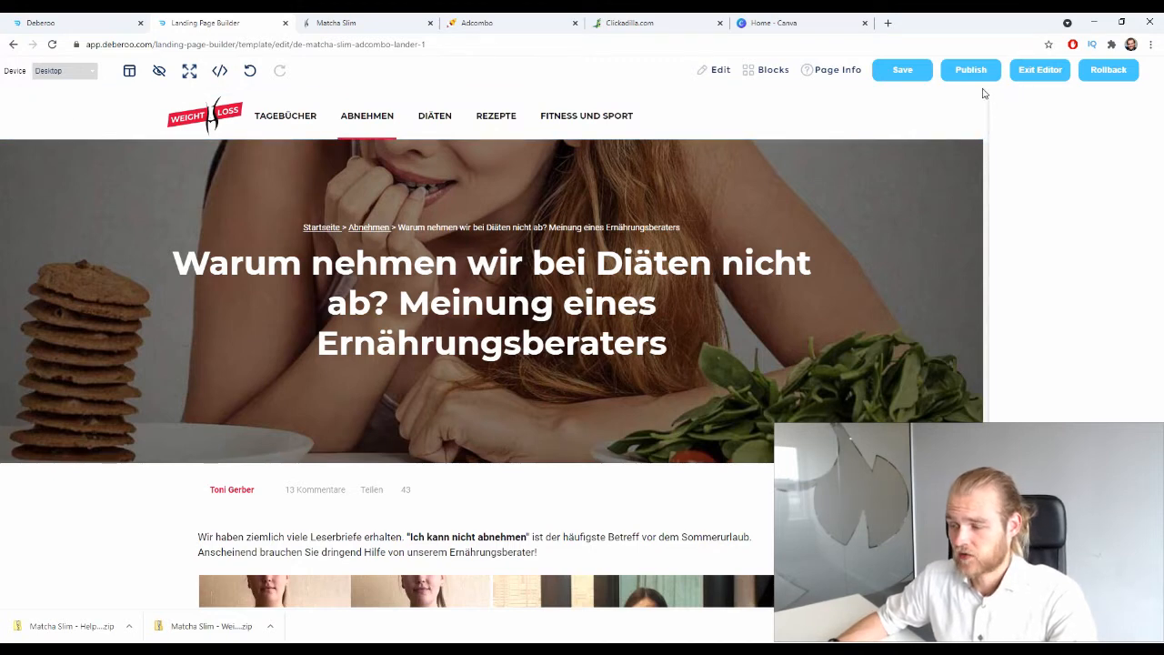
# Exit the editor and create a landing page named "DE - Matcha Slim - AdCombo Lander 2" from the downloaded HelpX ZIP.
pyautogui.click(1040, 71)
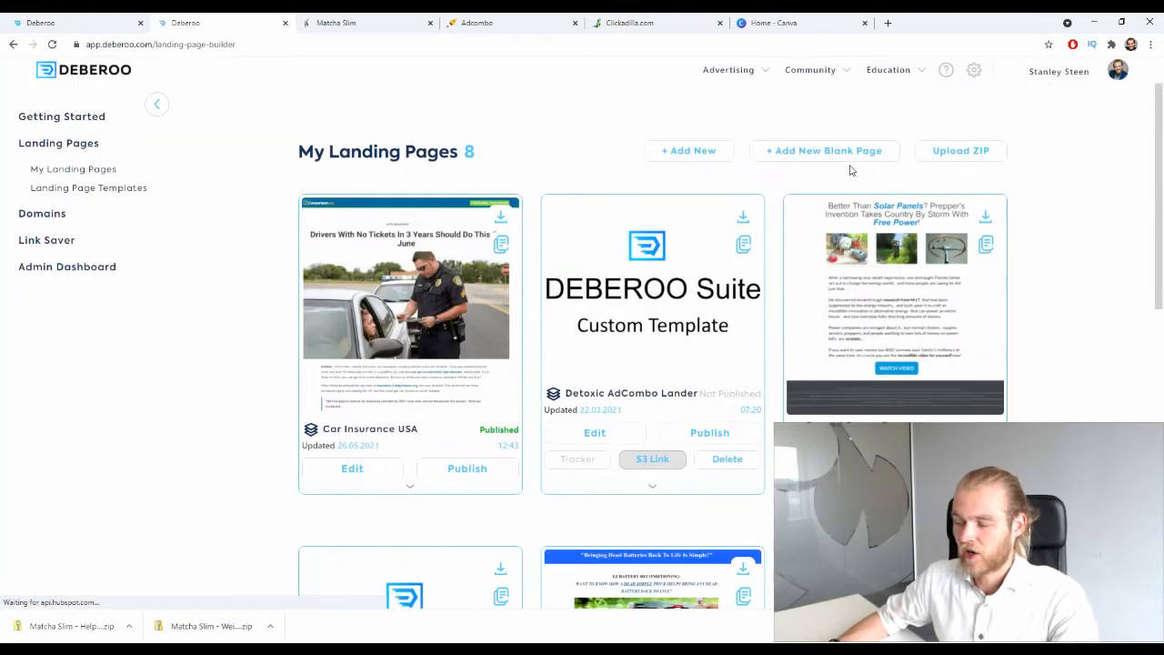
pyautogui.click(989, 157)
pyautogui.click(524, 312)
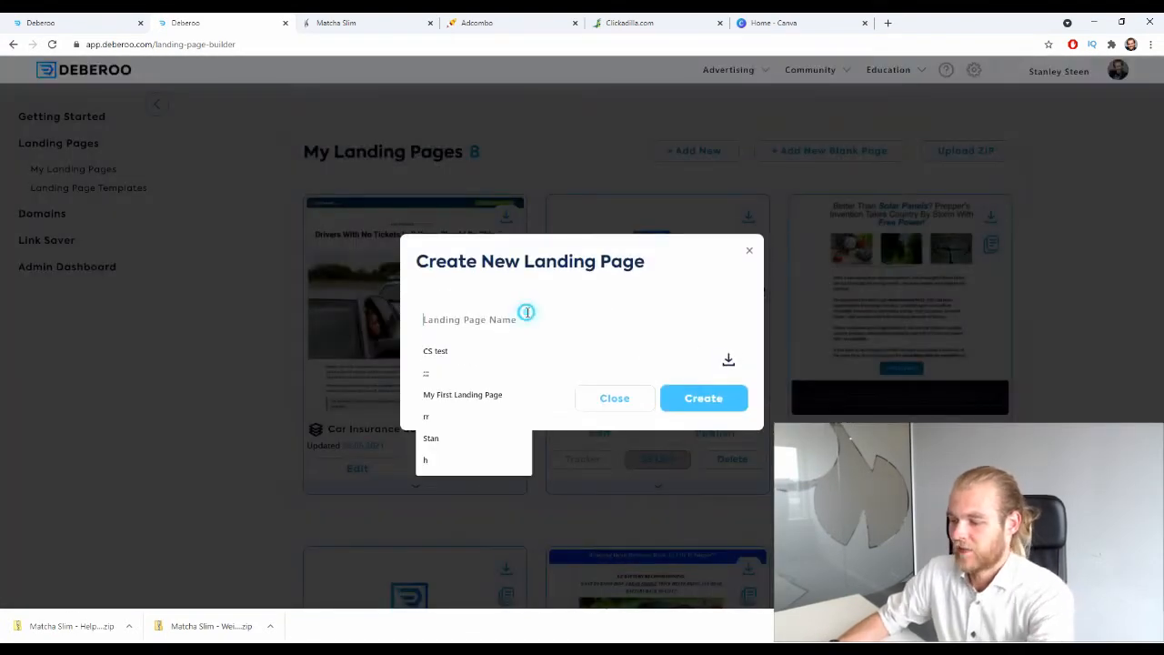
pyautogui.write('De')
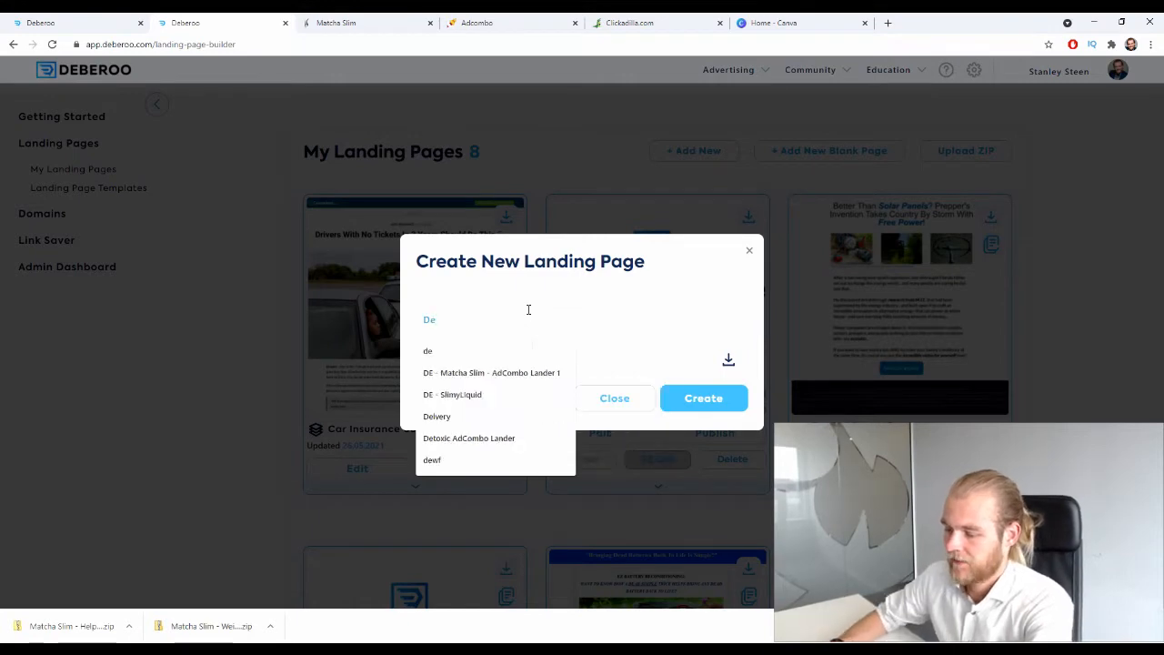
pyautogui.press('BackSpace')
pyautogui.write('E')
pyautogui.click(557, 375)
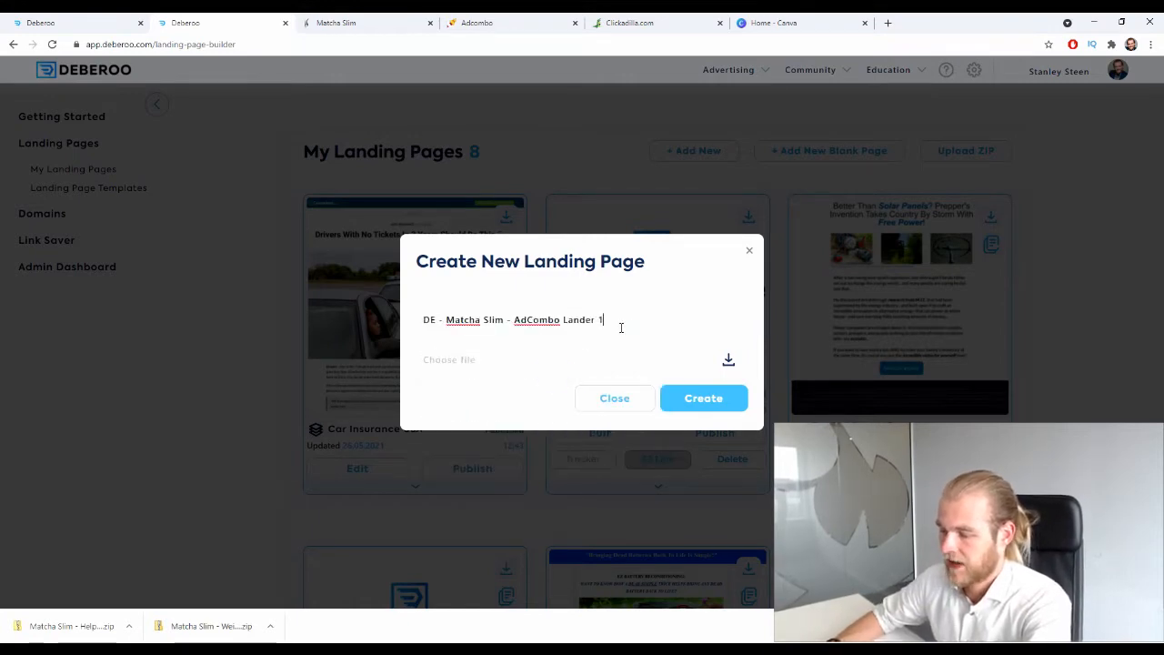
pyautogui.doubleClick(623, 322)
pyautogui.press('BackSpace')
pyautogui.write('2')
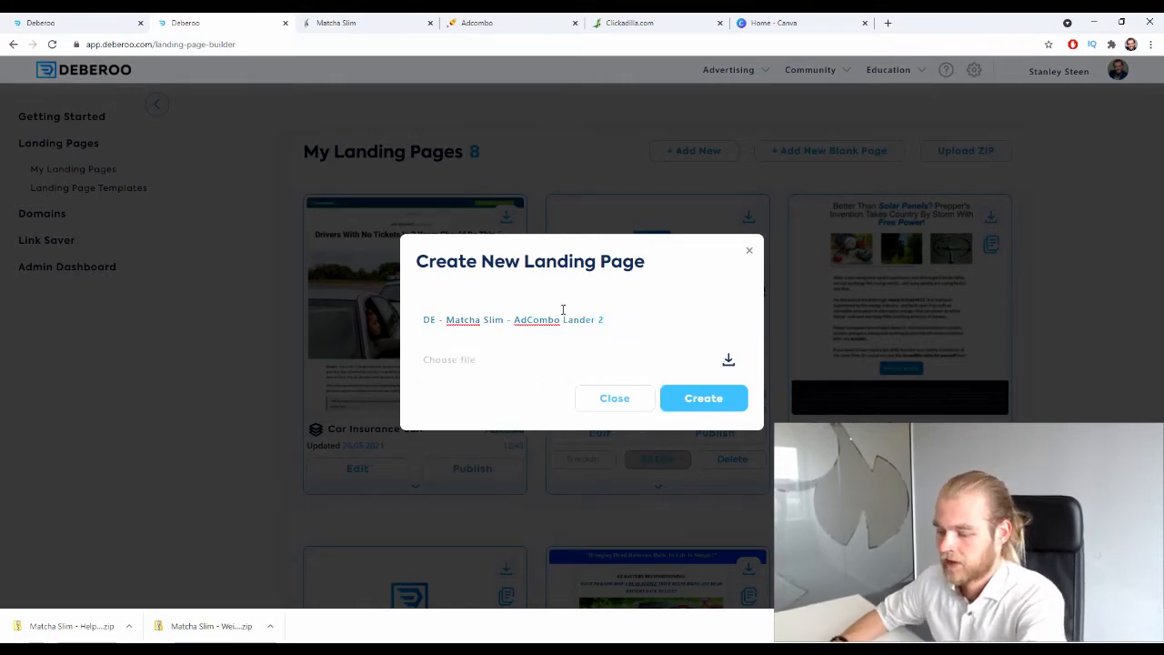
pyautogui.moveTo(71, 626); pyautogui.dragTo(543, 373)
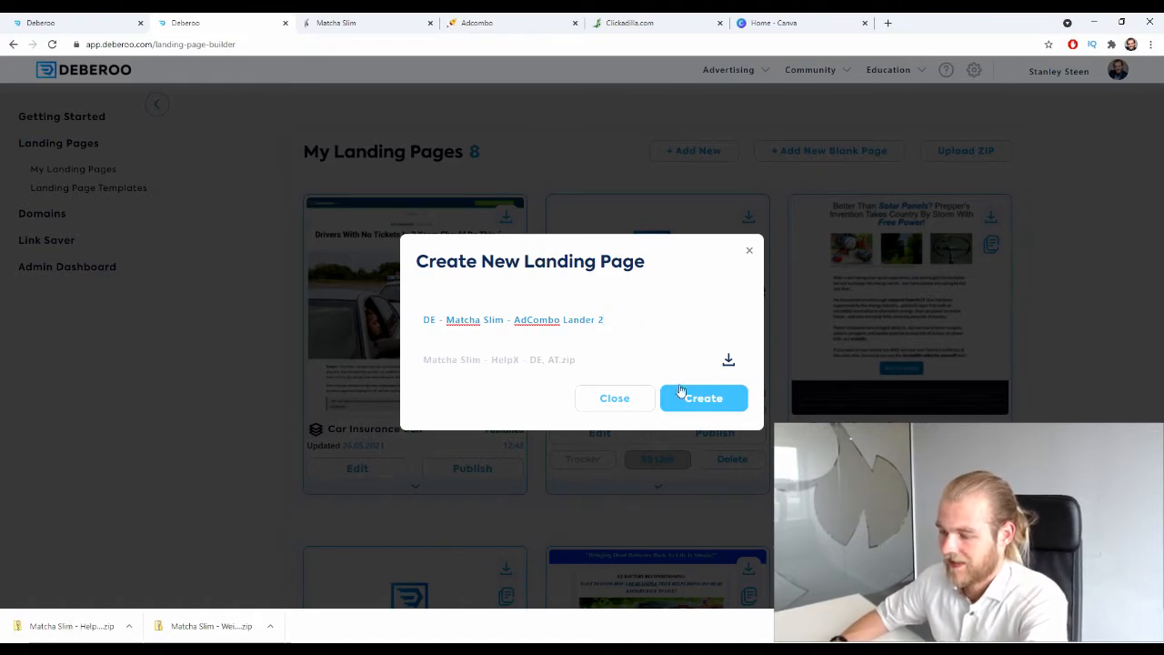
pyautogui.click(677, 397)
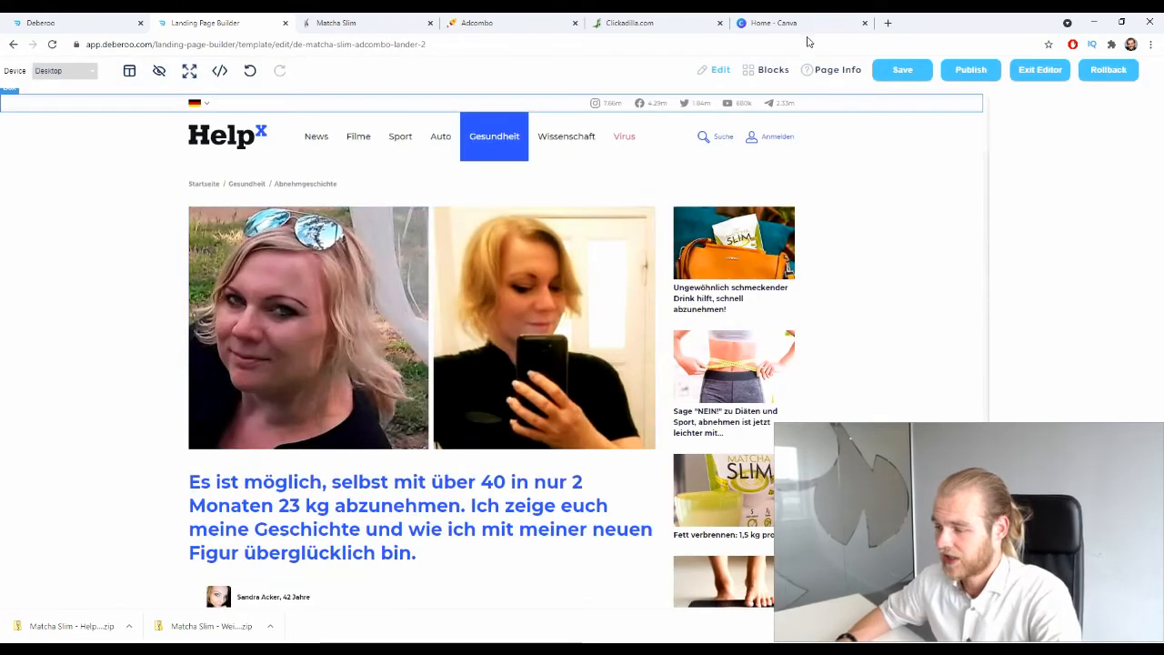
pyautogui.click(824, 70)
pyautogui.click(1031, 228)
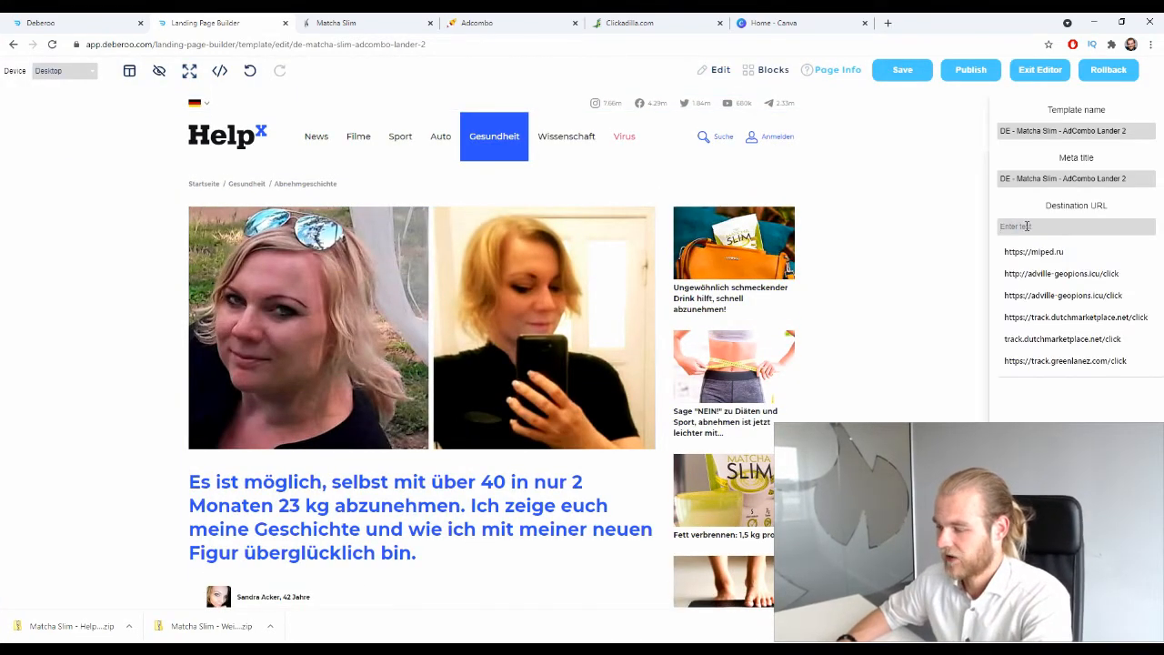
pyautogui.click(1046, 270)
pyautogui.click(1101, 301)
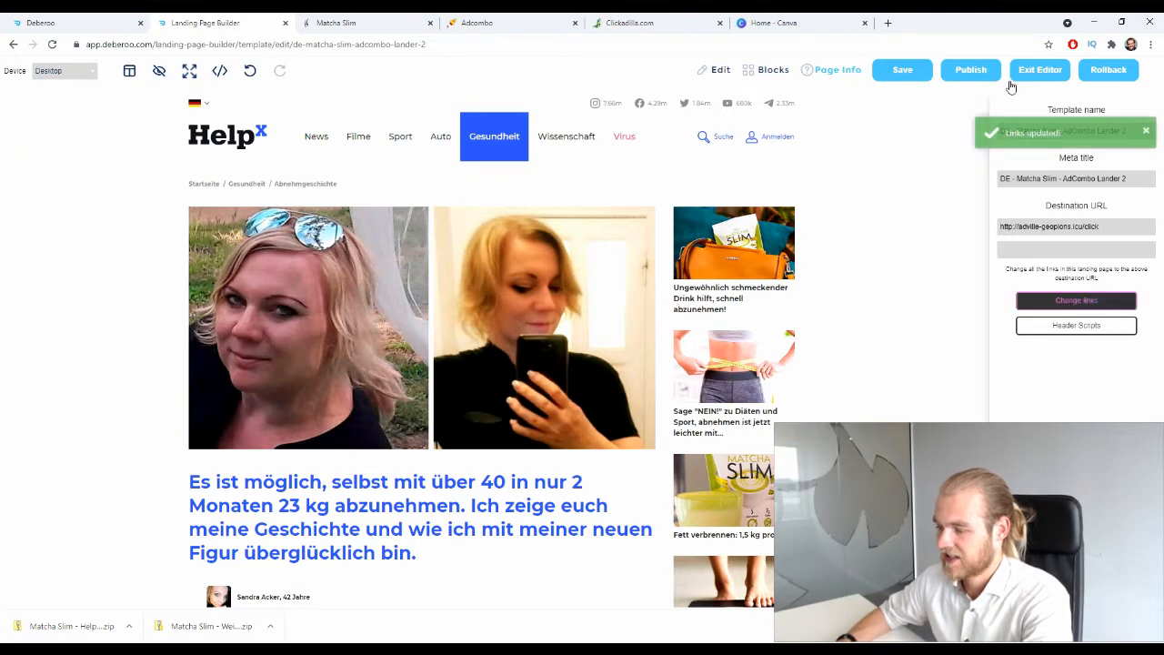
pyautogui.click(970, 70)
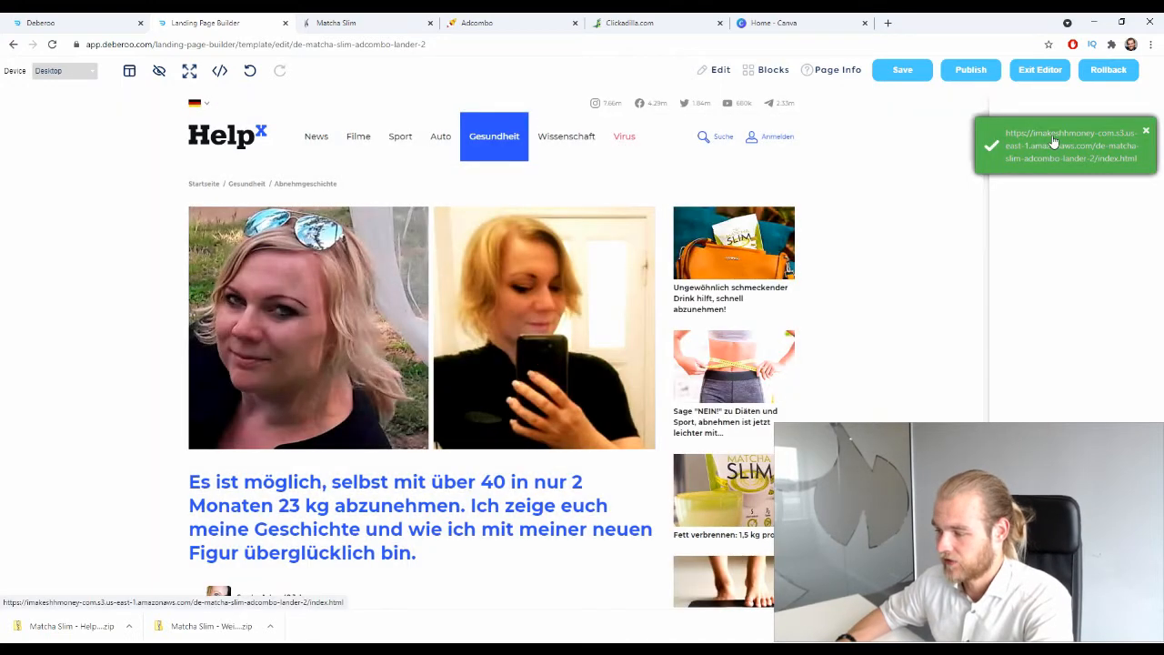
# View the published Lander 2 page and start a new lander in the Deberoo tracker.
pyautogui.click(1053, 143)
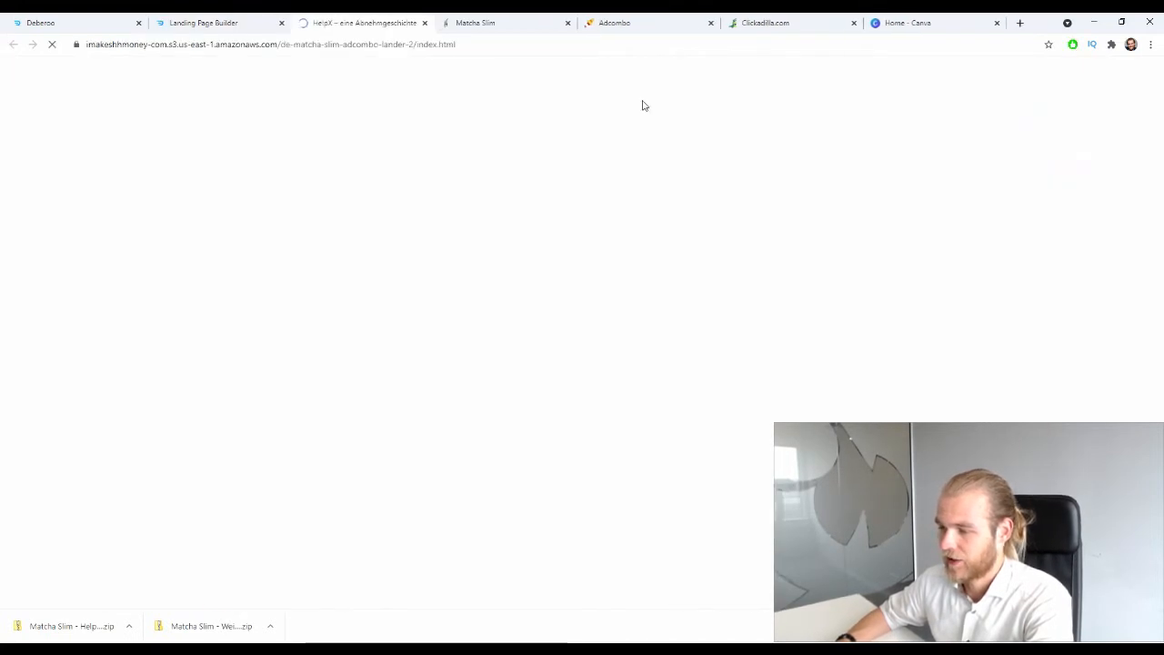
pyautogui.hotkey('ctrl', '1')
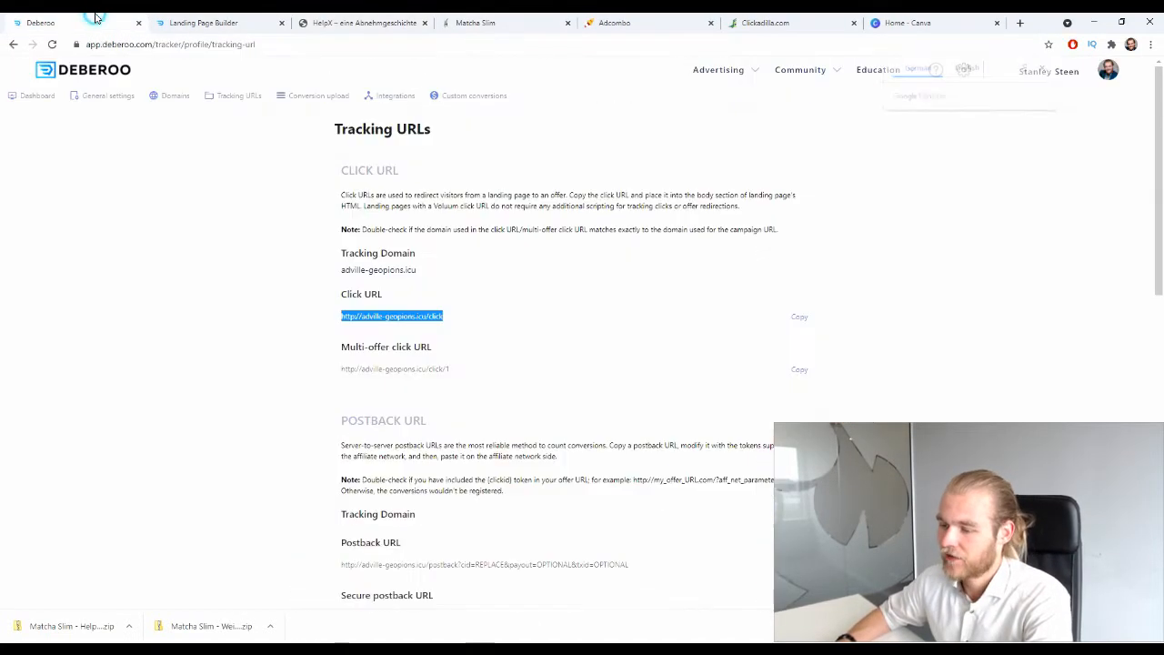
pyautogui.click(41, 98)
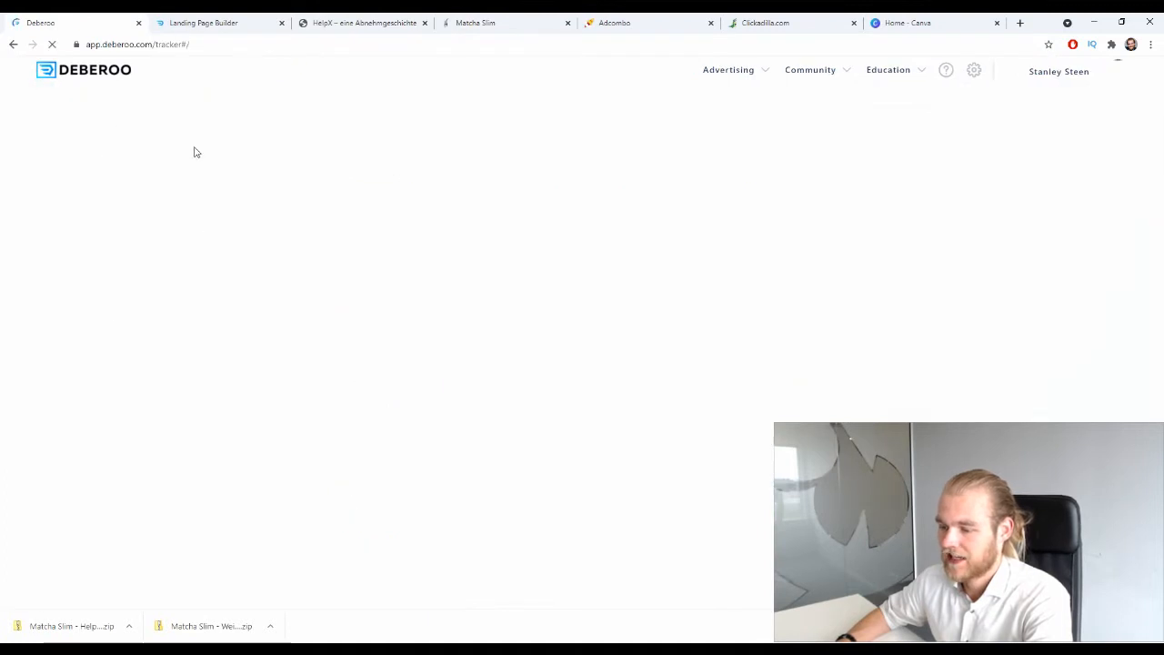
pyautogui.click(234, 127)
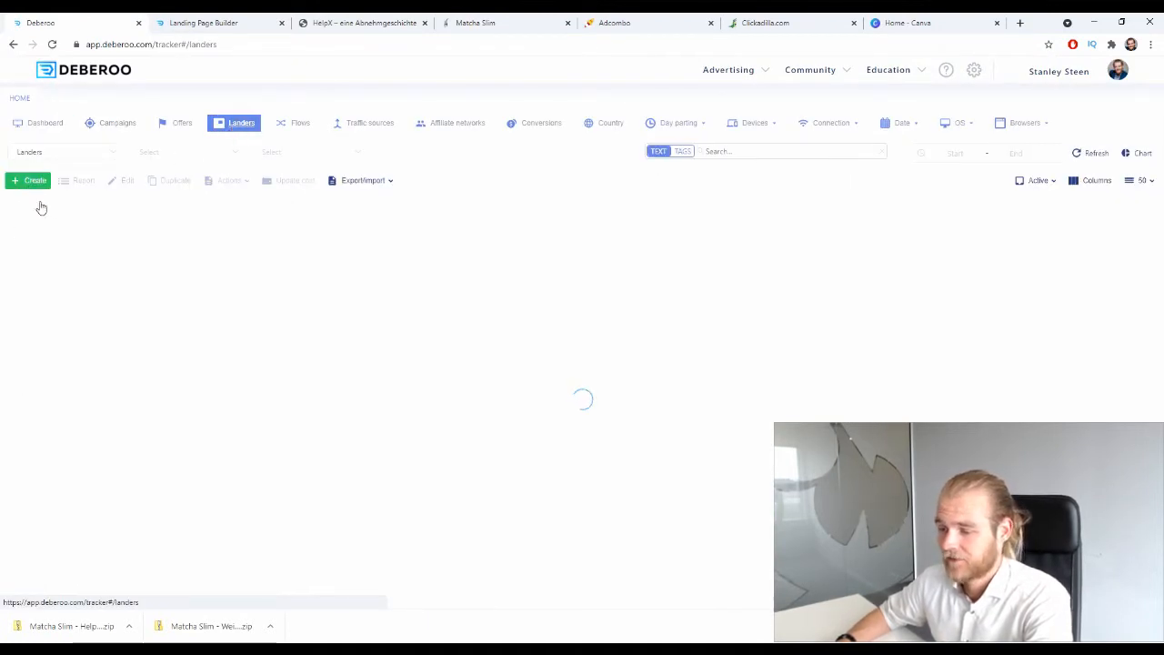
pyautogui.click(33, 182)
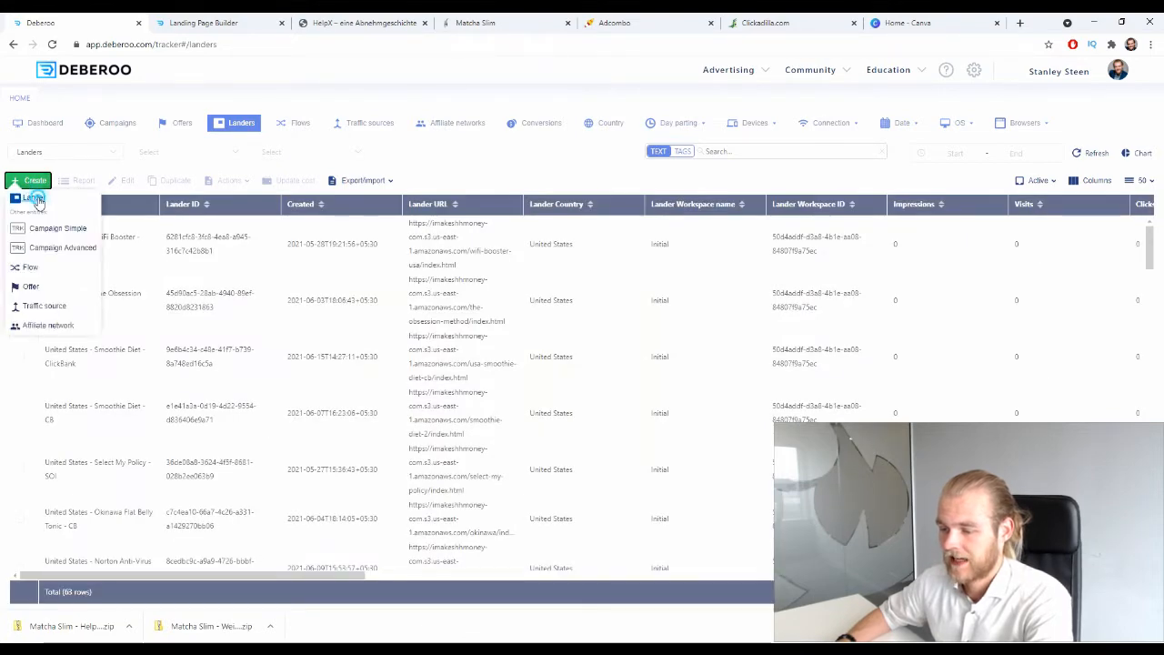
pyautogui.click(34, 198)
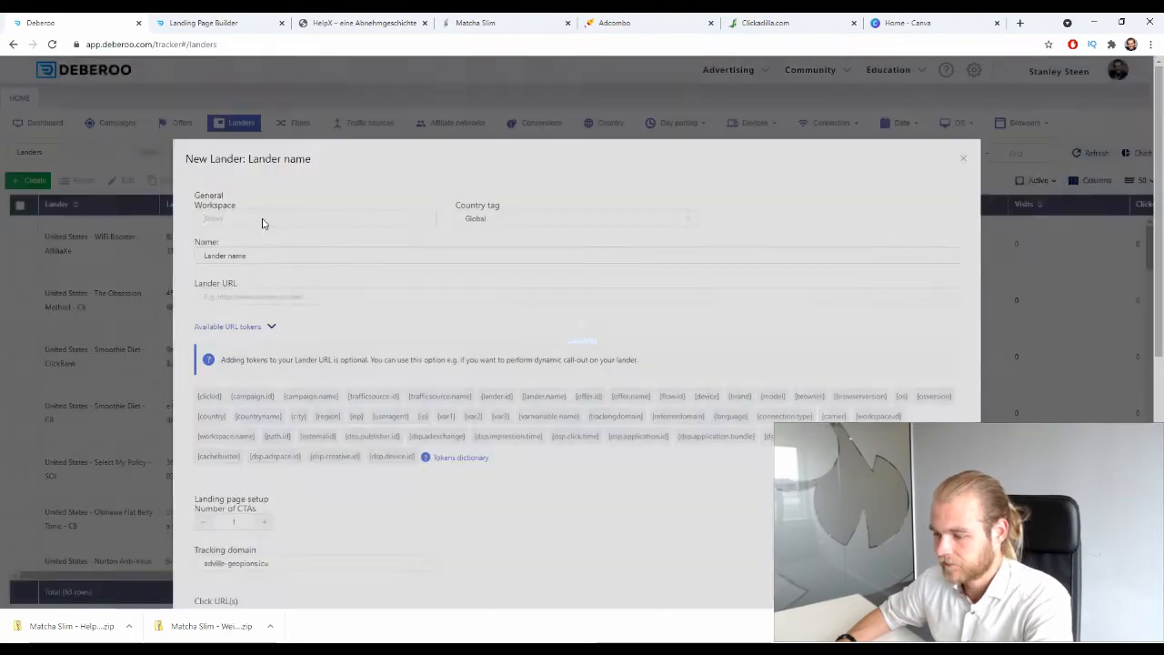
# Assign the new lander to the Initial workspace with the country tag Germany.
pyautogui.click(261, 218)
pyautogui.click(258, 248)
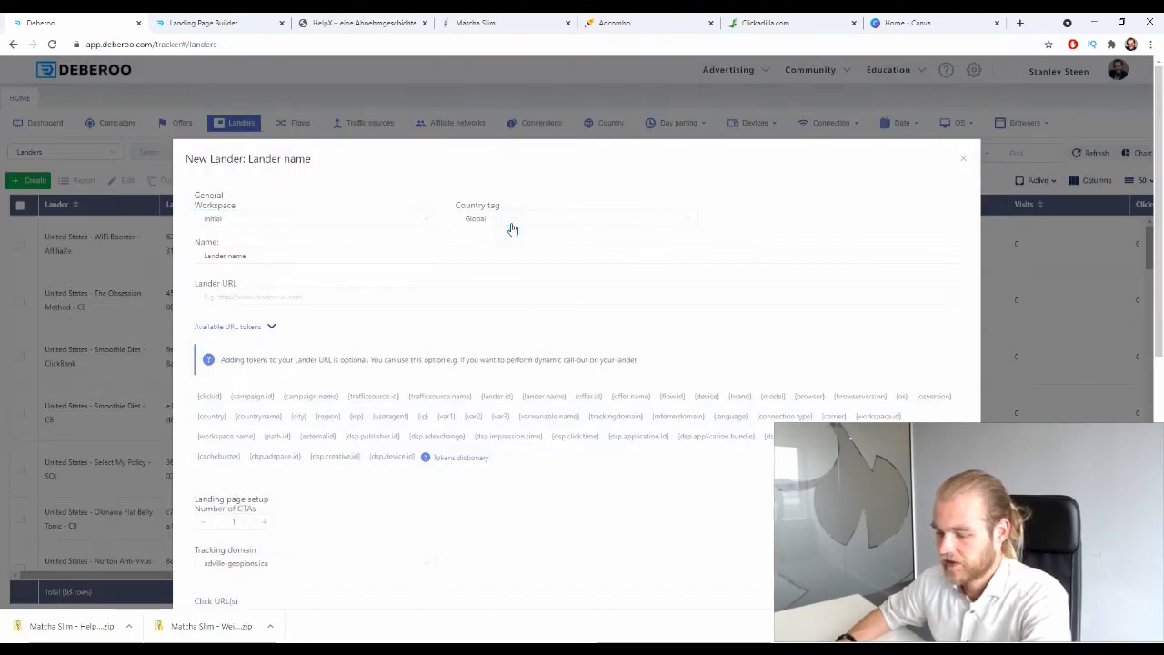
pyautogui.click(510, 226)
pyautogui.write('de')
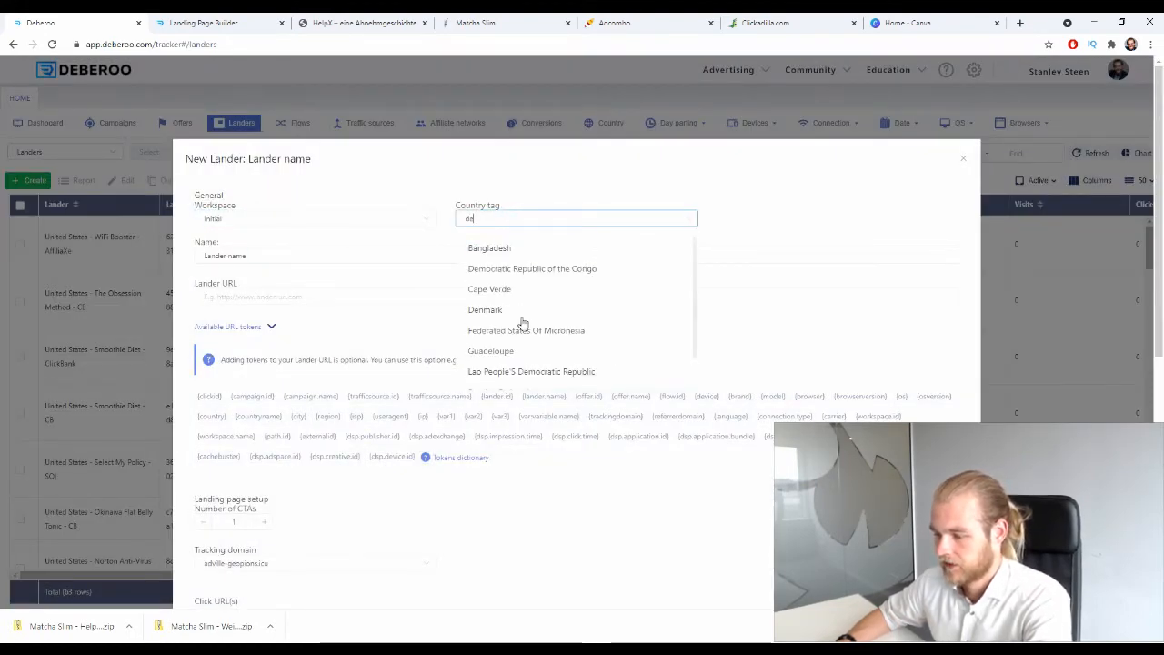
pyautogui.hotkey('ctrl', 'a')
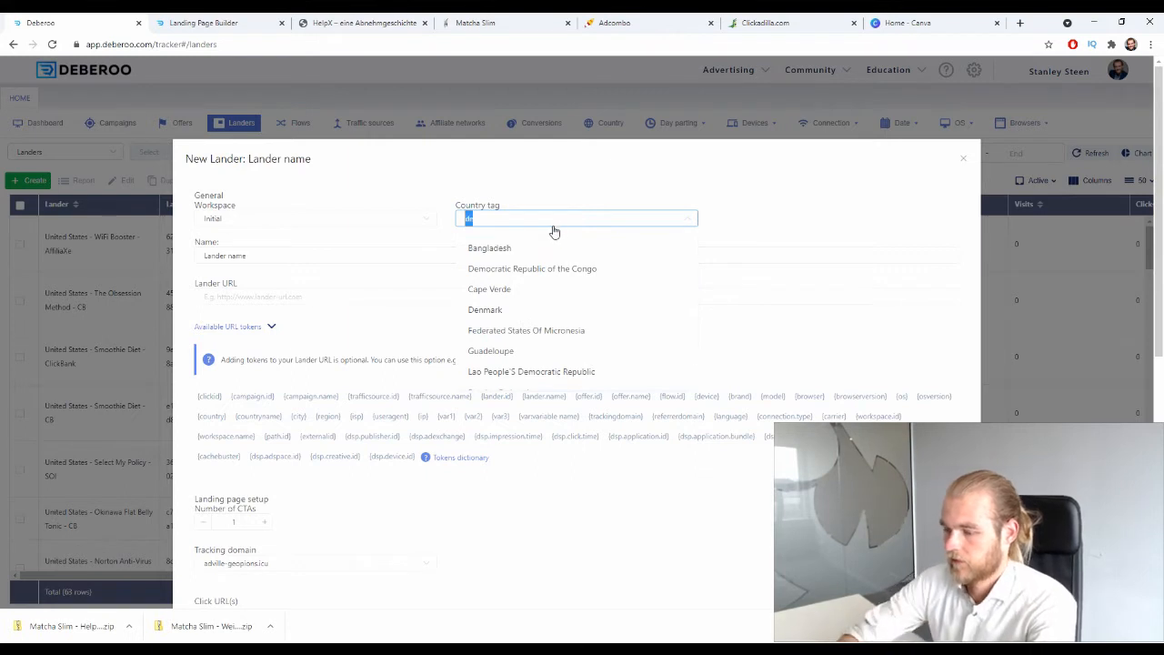
pyautogui.write('germ')
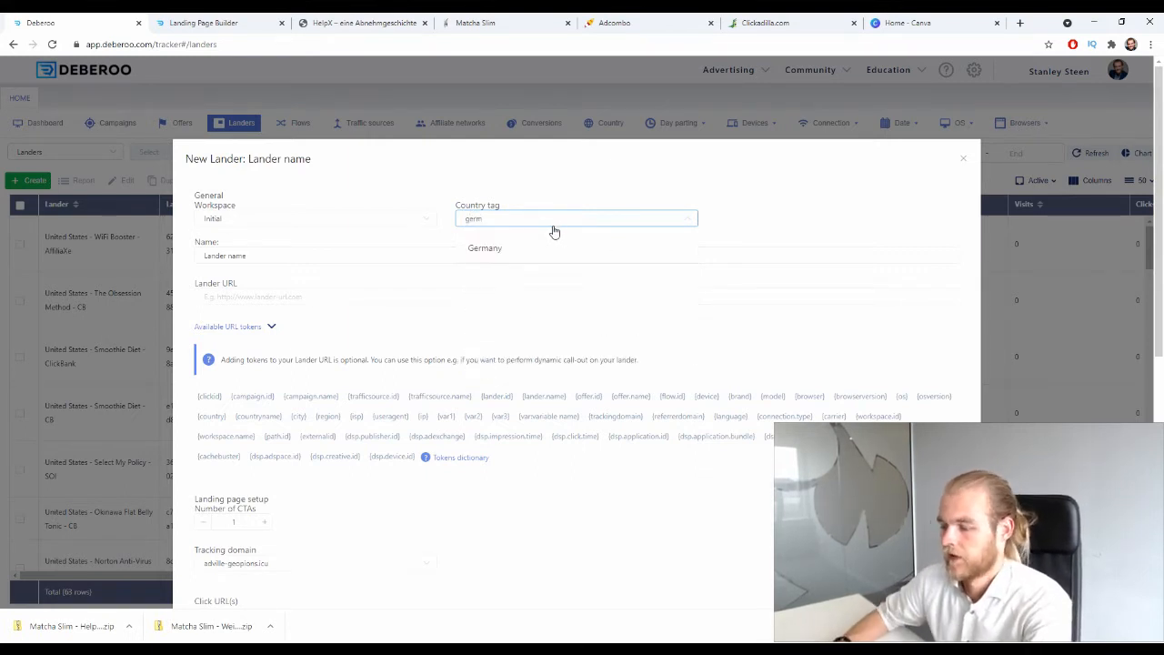
pyautogui.click(558, 246)
# Name the lander "Matcha Slim Lander 1", use the live Lander 1 page address as its lander URL and save it.
pyautogui.tripleClick(270, 255)
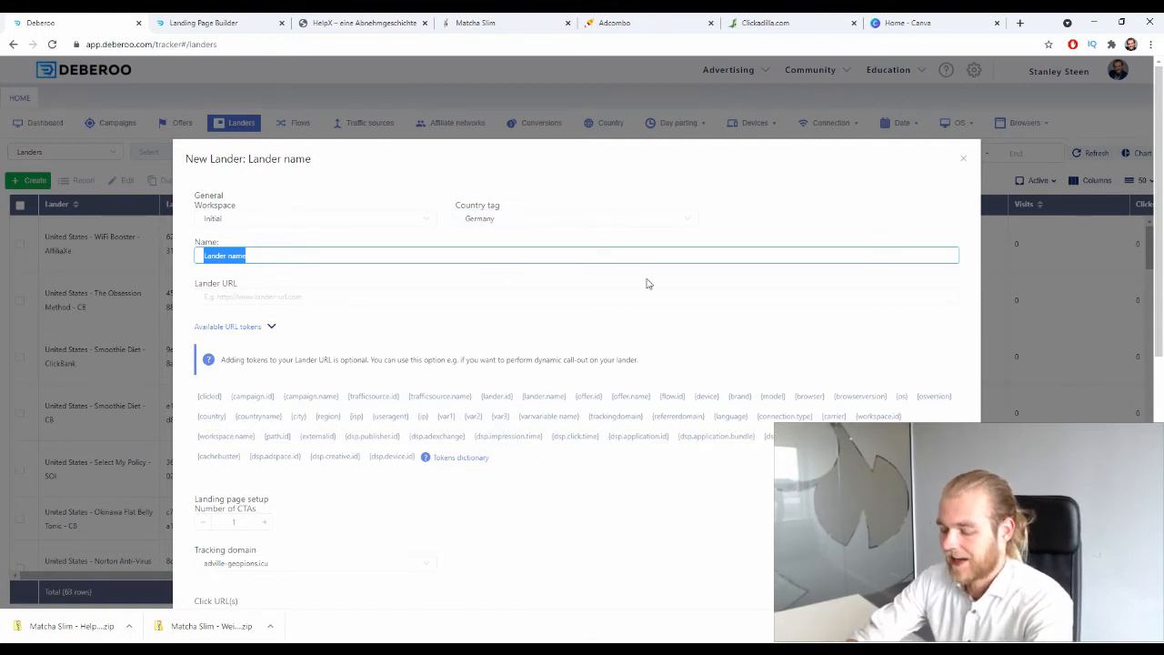
pyautogui.write('Matcha Slim')
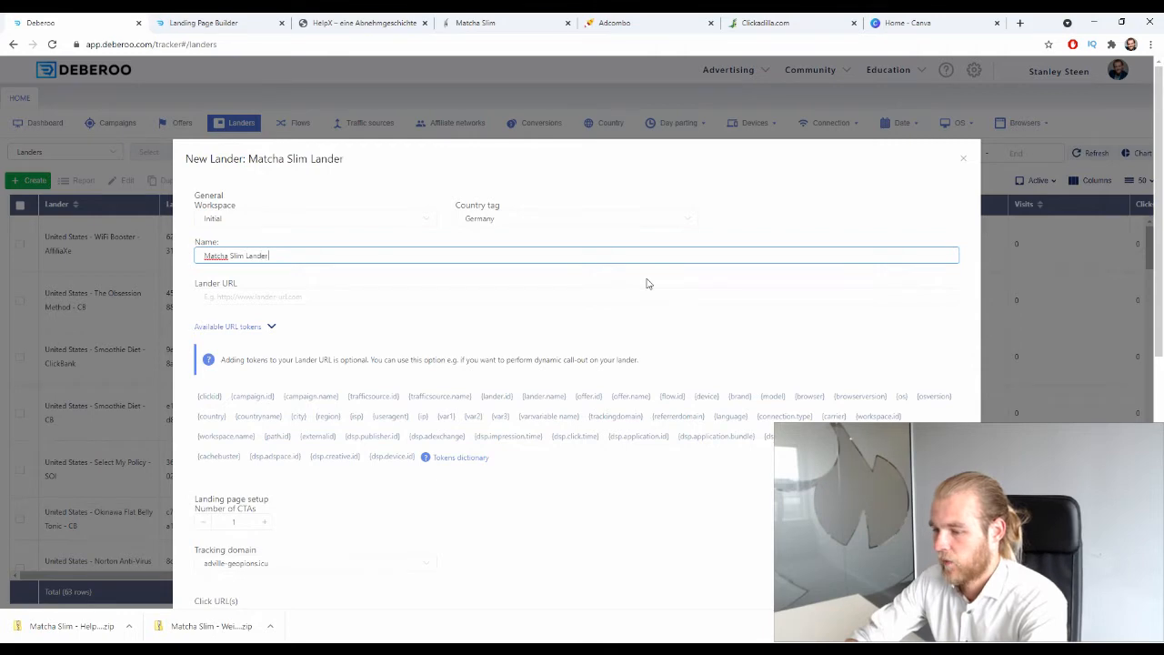
pyautogui.click(323, 296)
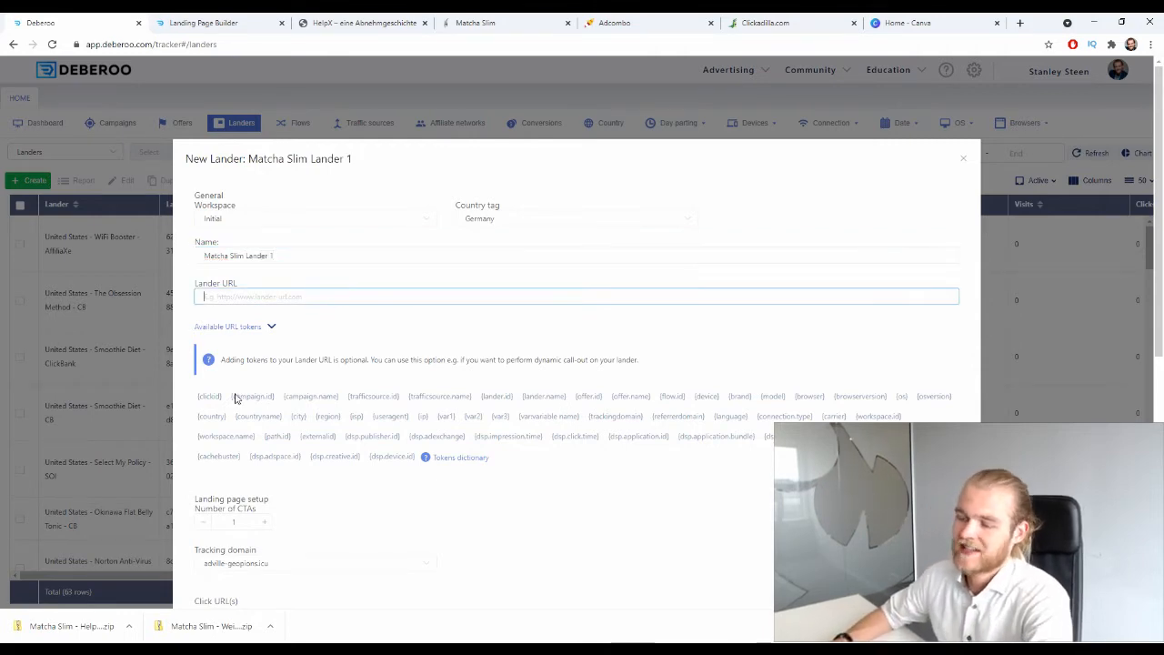
pyautogui.click(457, 22)
pyautogui.click(462, 40)
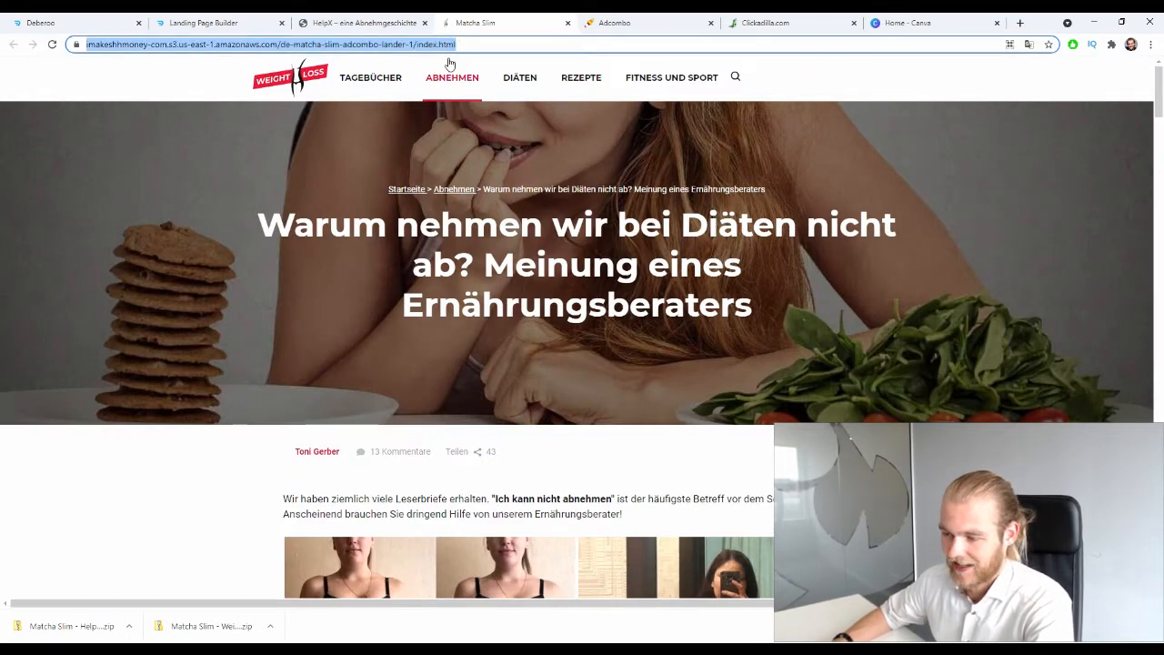
pyautogui.click(40, 22)
pyautogui.hotkey('ctrl', 'v')
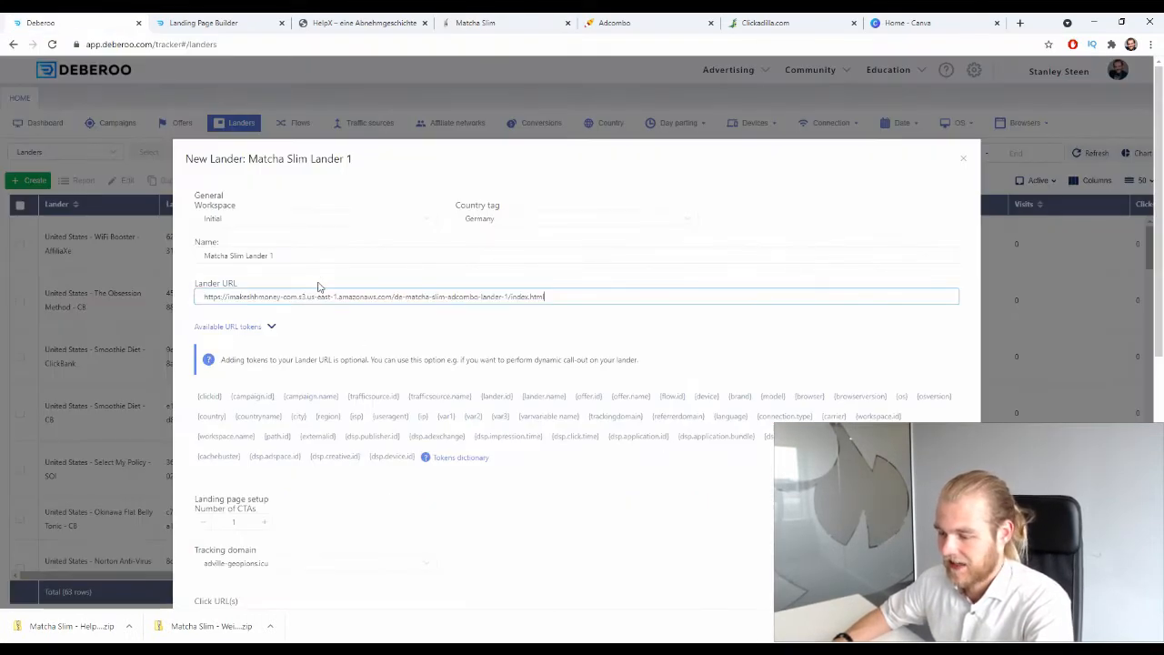
pyautogui.scroll(-5, 326, 283)
pyautogui.scroll(-1, 328, 283)
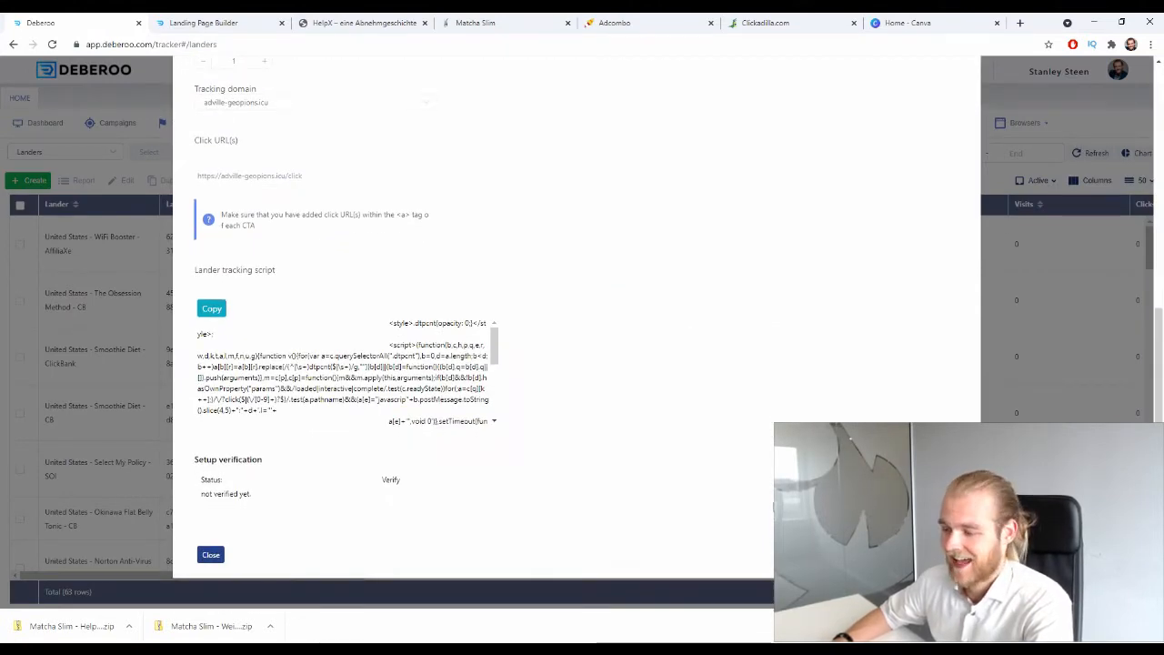
pyautogui.click(773, 507)
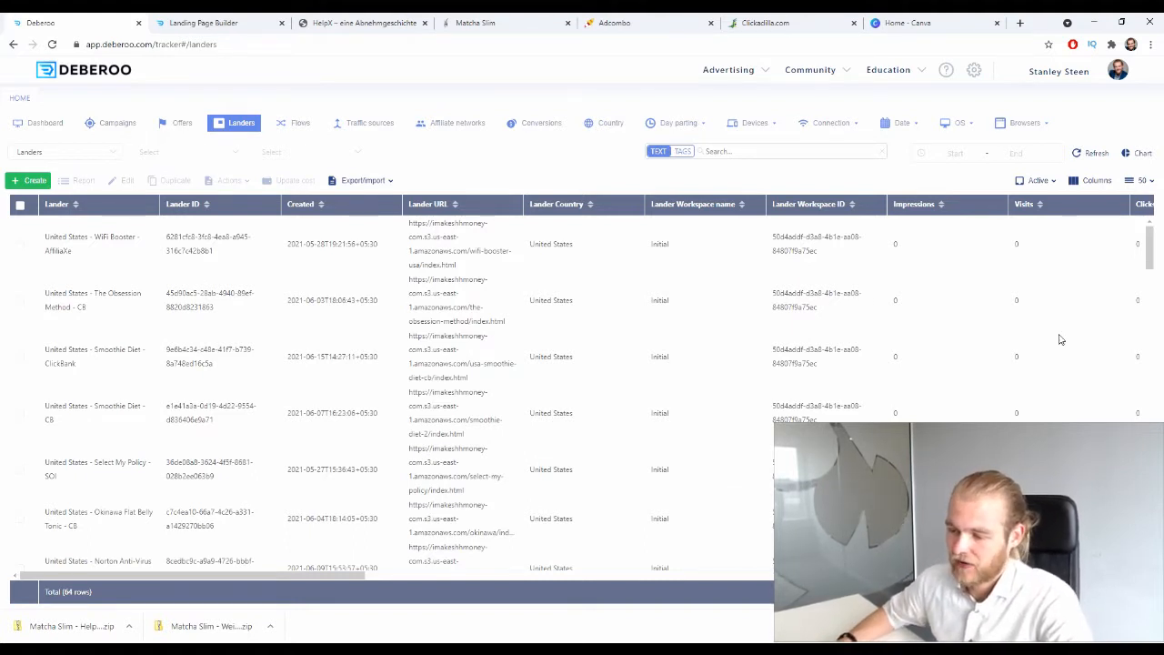
pyautogui.click(29, 180)
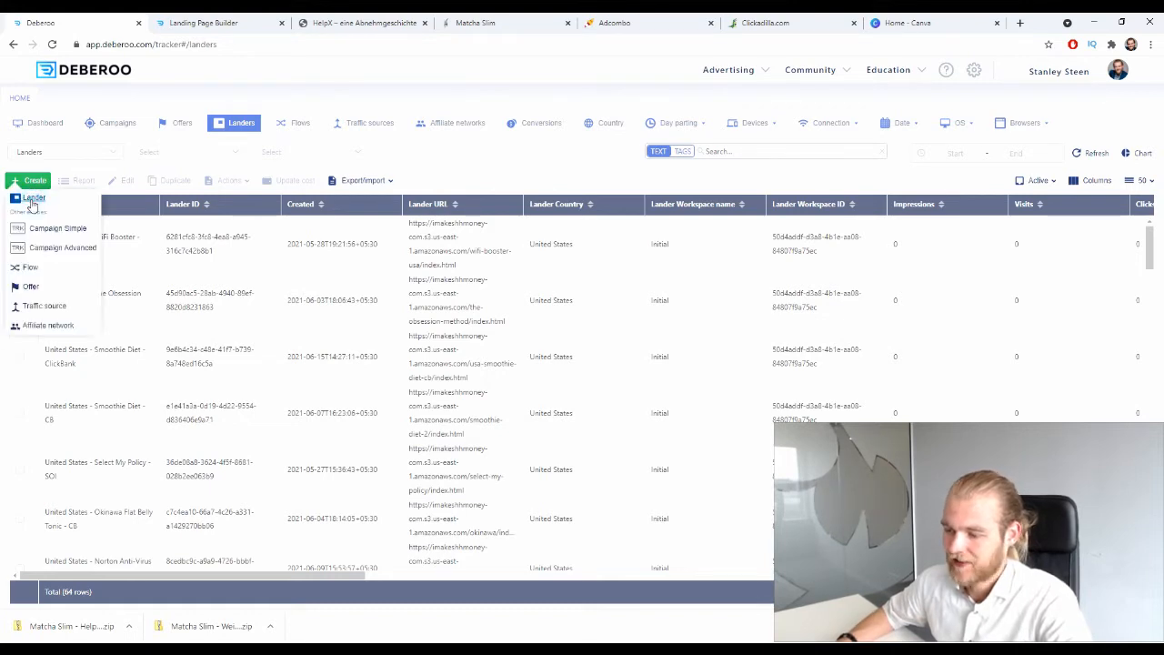
pyautogui.click(32, 199)
pyautogui.click(364, 23)
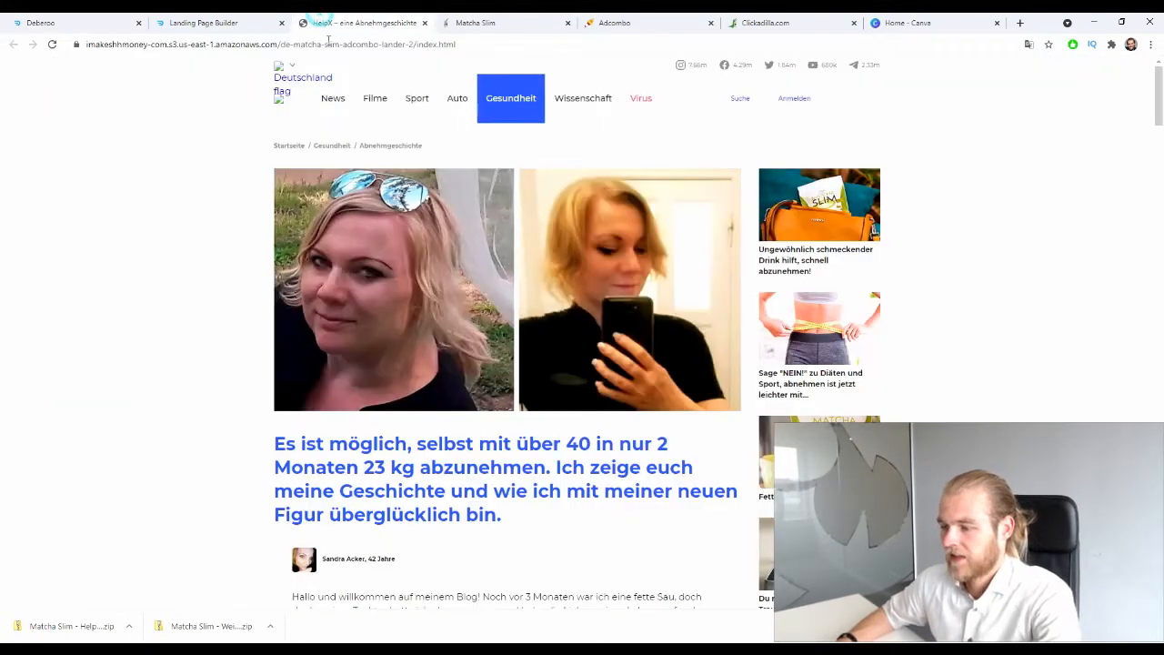
pyautogui.click(328, 46)
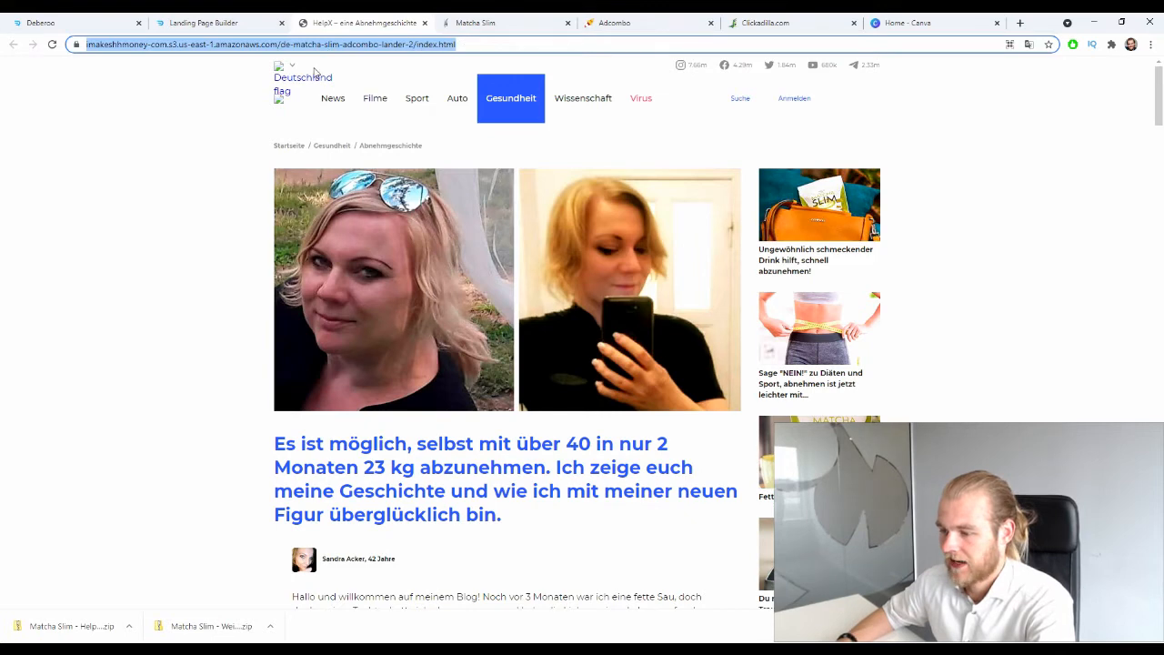
pyautogui.click(86, 21)
pyautogui.scroll(3, 318, 260)
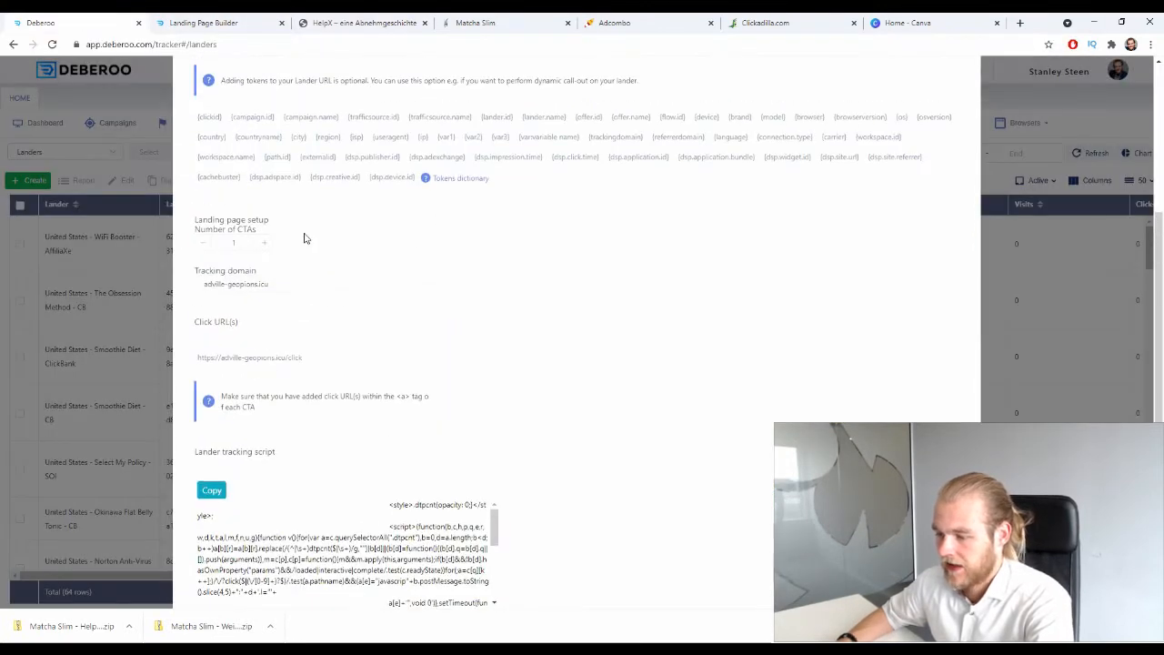
pyautogui.tripleClick(354, 136)
pyautogui.write('https://imakeshhmoney-com.s3.us-east-1.amazonaws.com/de-matcha-slim-adcombo-lander-2/index.html')
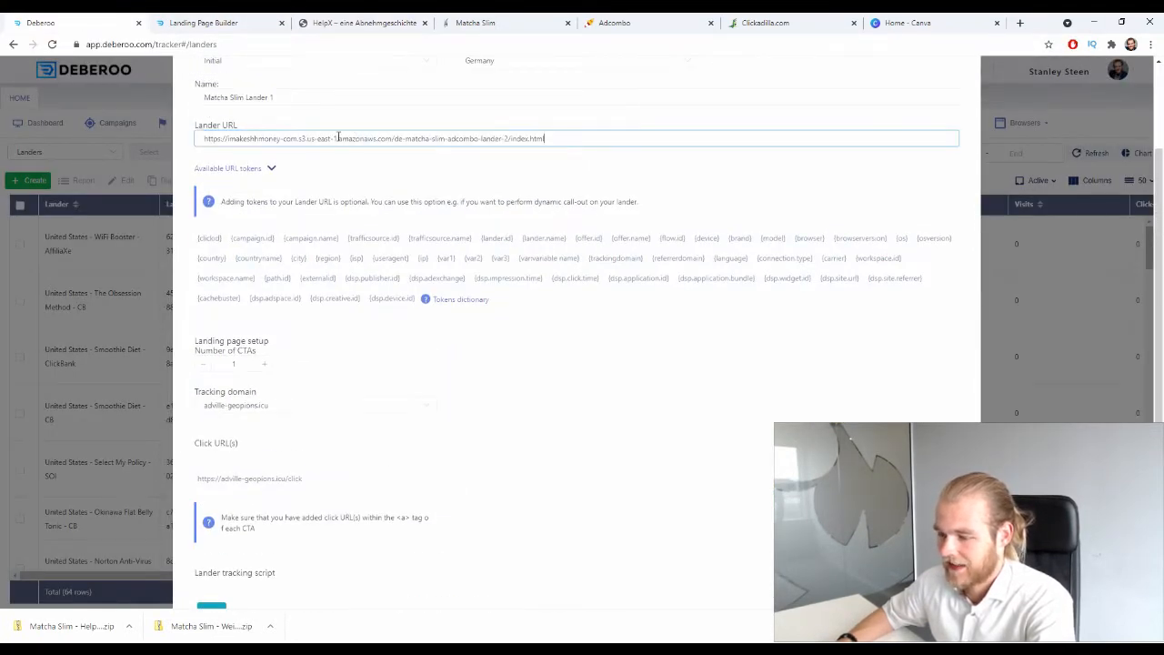
# Name this second lander "Matcha Slim Lander 2" and save it.
pyautogui.scroll(3, 346, 159)
pyautogui.click(320, 254)
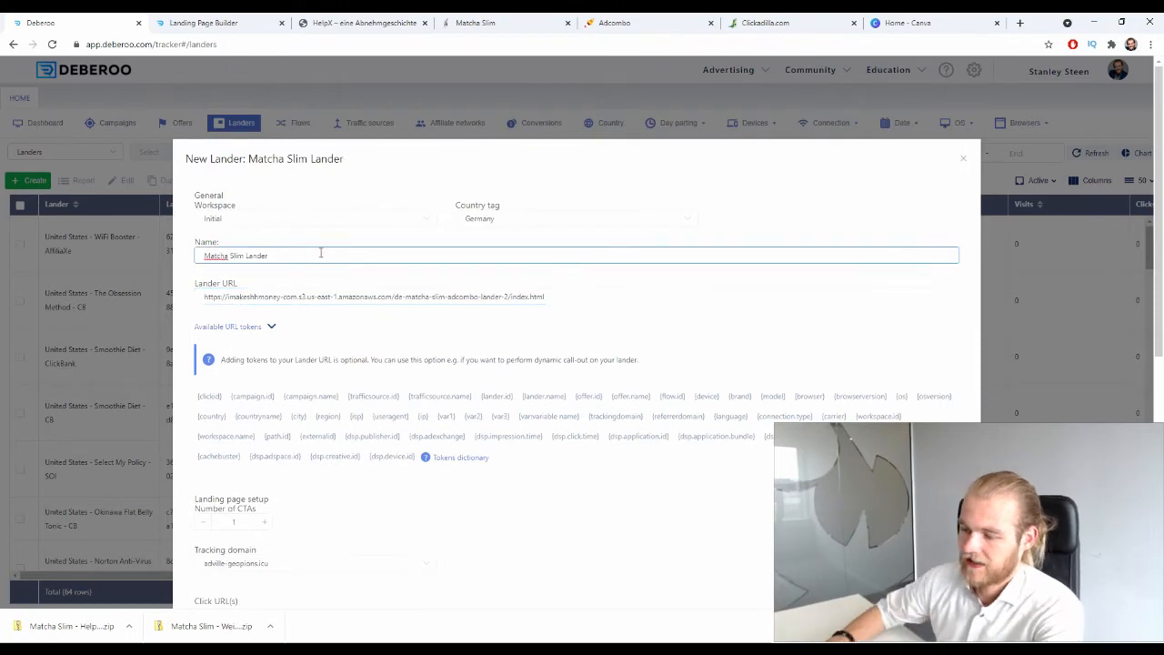
pyautogui.write('2')
pyautogui.scroll(-5, 673, 169)
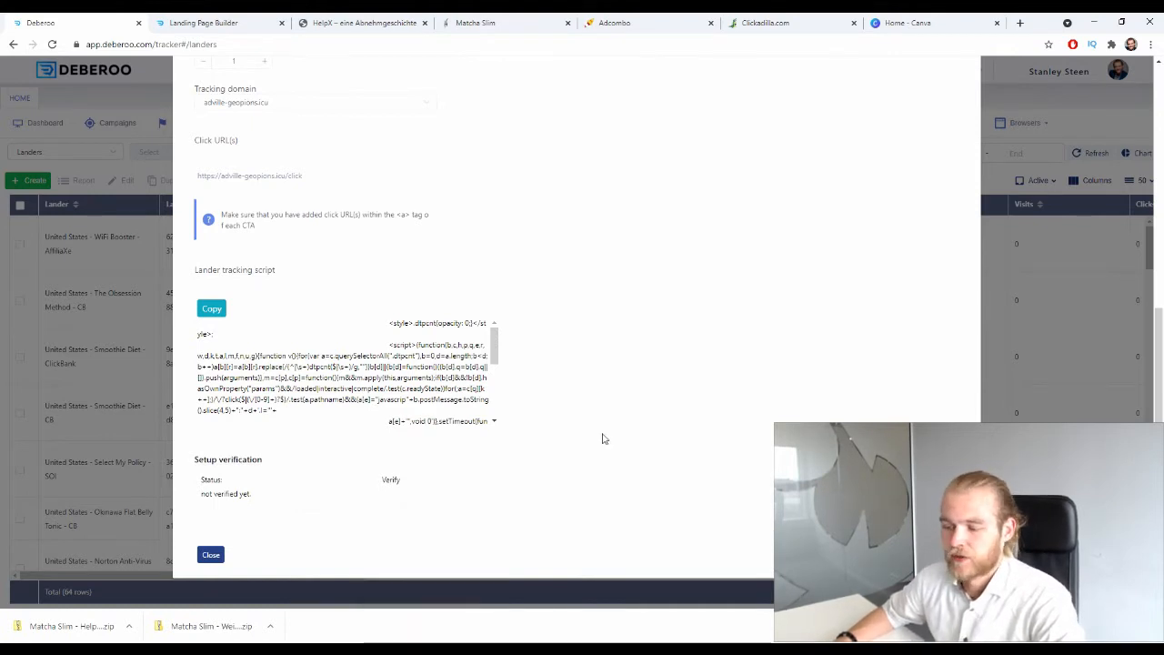
pyautogui.press('Escape')
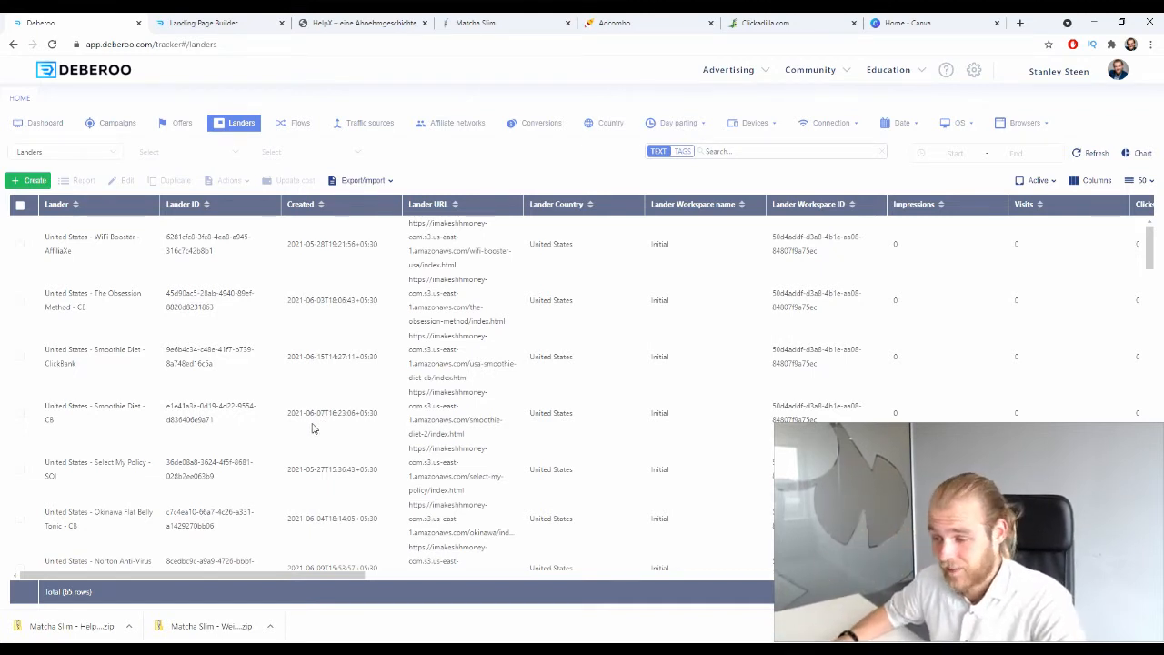
# Start a new tracker campaign in the Initial workspace with ClickAdilla as the traffic source.
pyautogui.click(126, 123)
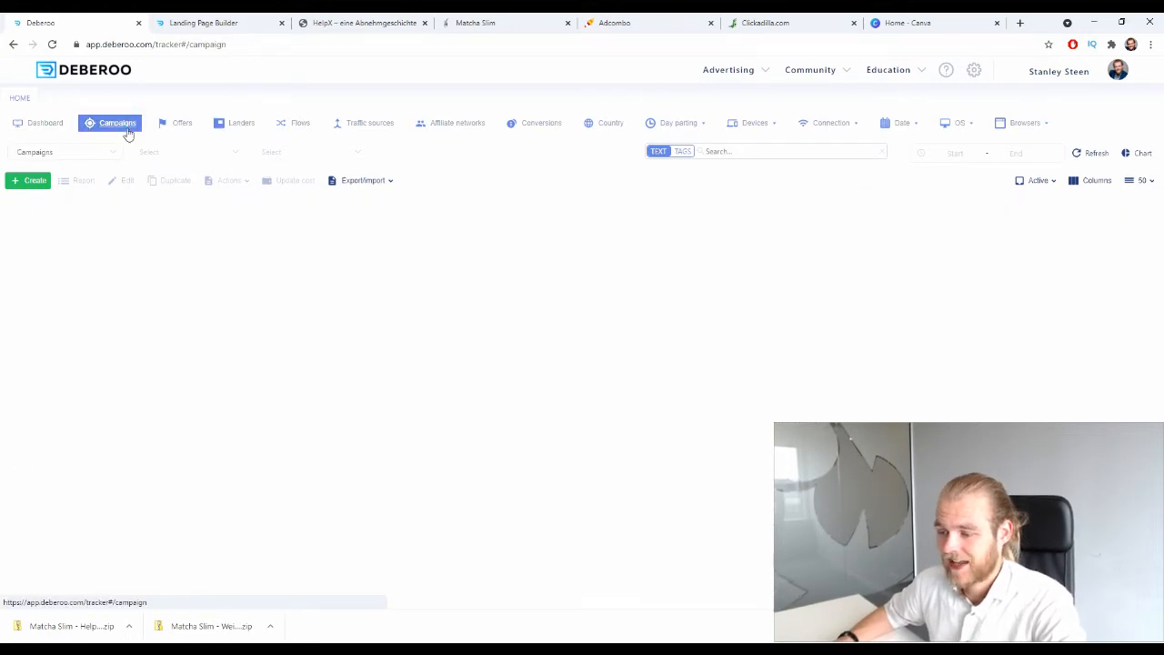
pyautogui.click(36, 184)
pyautogui.click(40, 200)
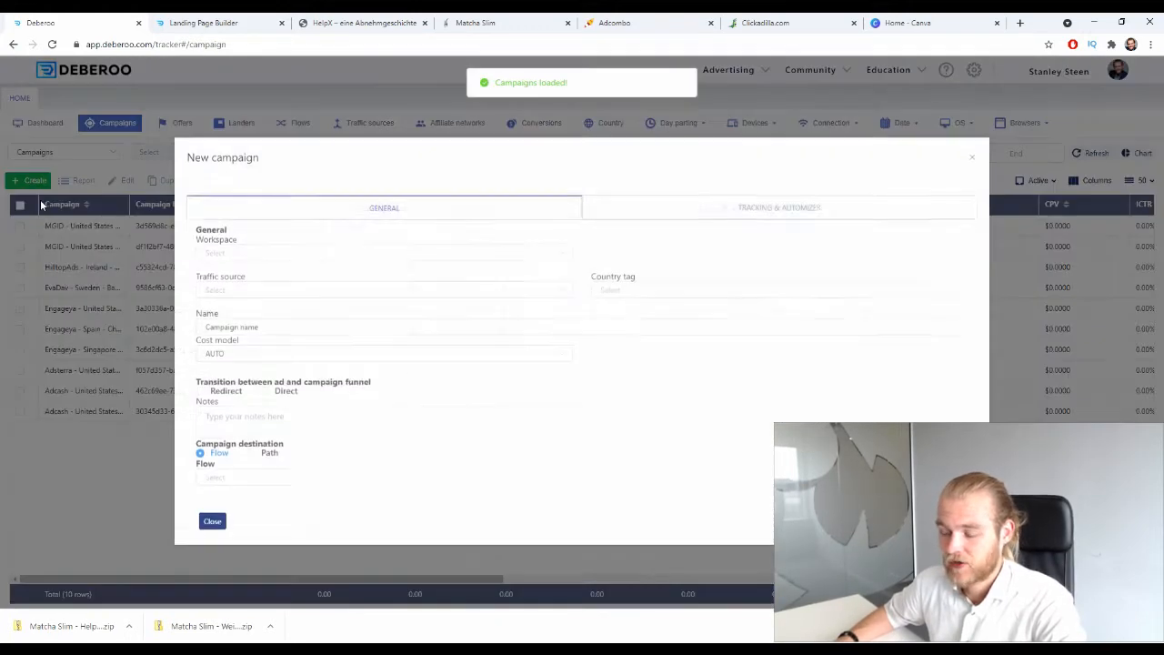
pyautogui.click(341, 255)
pyautogui.click(278, 287)
pyautogui.click(273, 291)
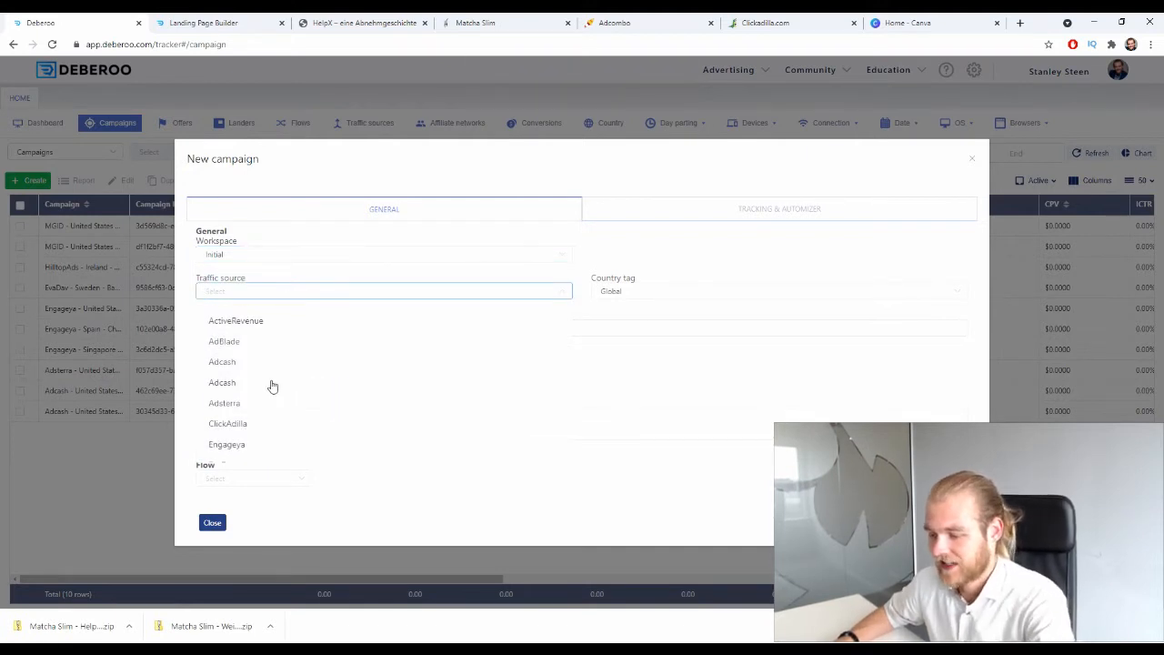
pyautogui.scroll(-1, 280, 368)
pyautogui.click(274, 363)
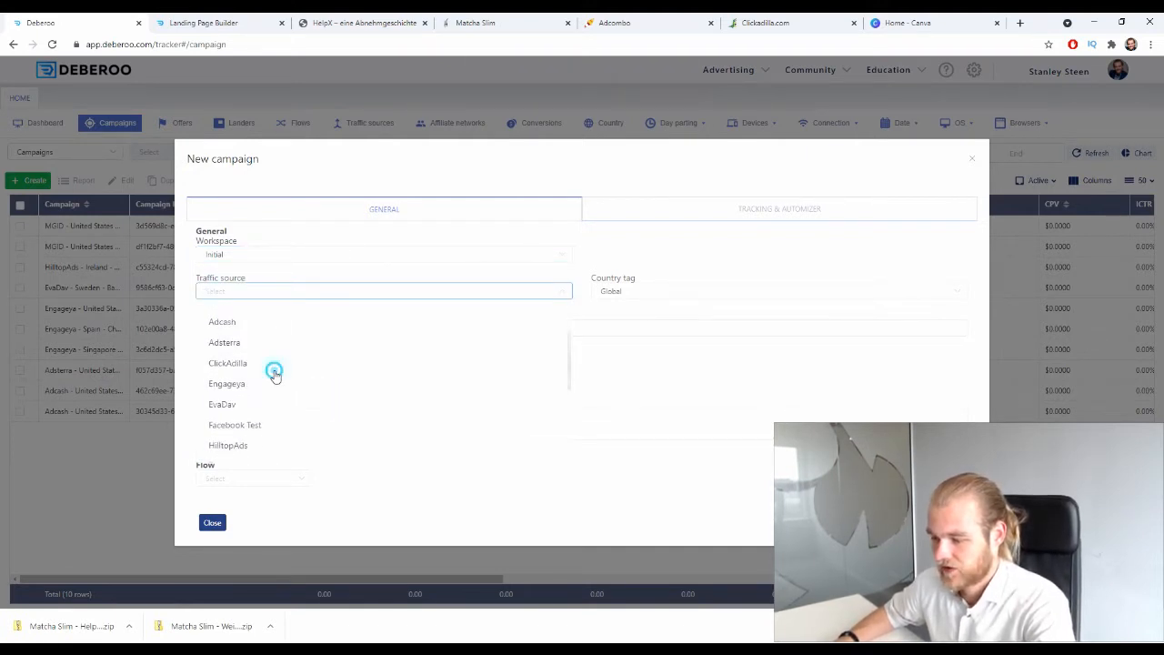
# Set the campaign's country tag to Germany and name it "Matcha Slim - AdCombo".
pyautogui.click(669, 292)
pyautogui.write('ger')
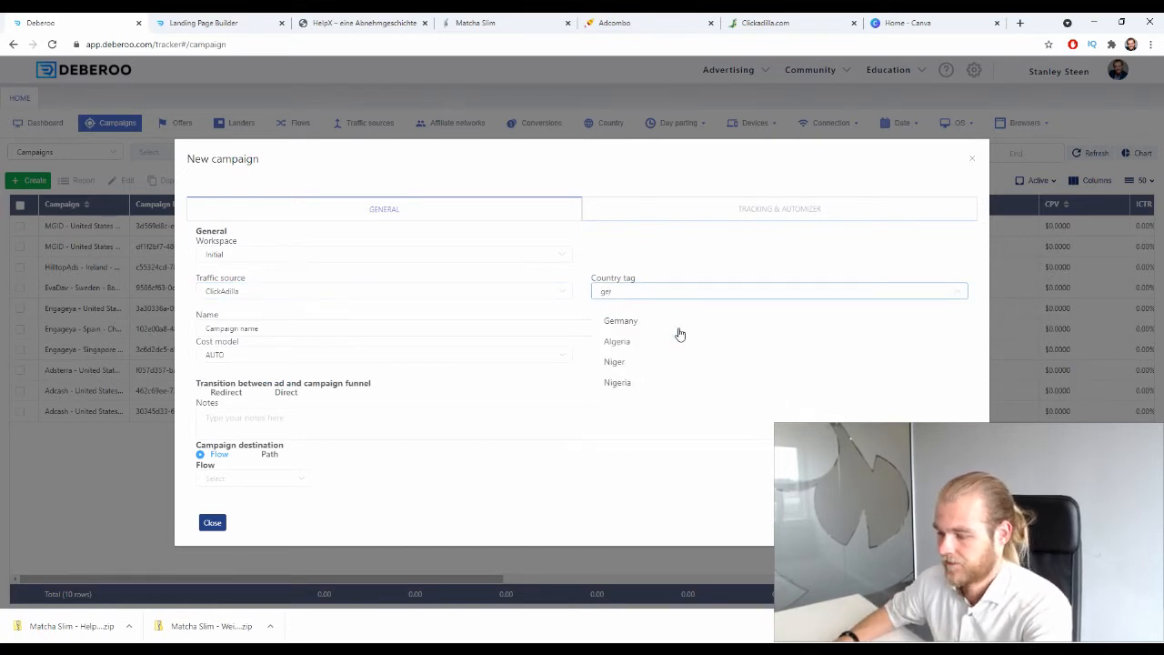
pyautogui.click(678, 322)
pyautogui.click(318, 327)
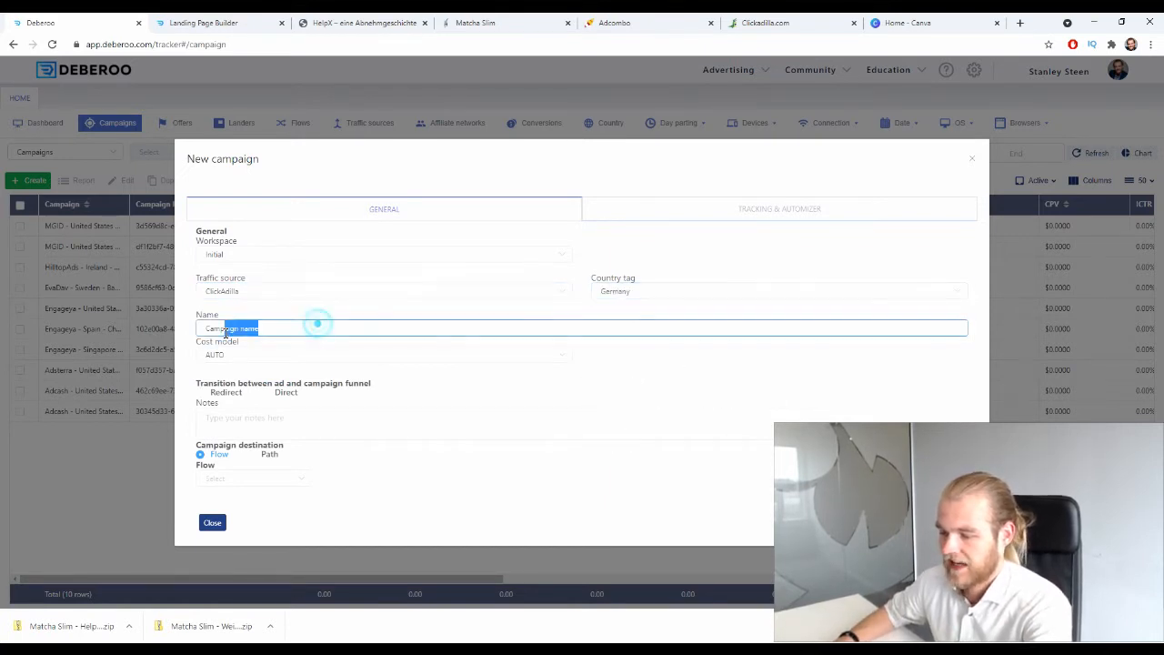
pyautogui.write('Matcha Slim - AdCombo')
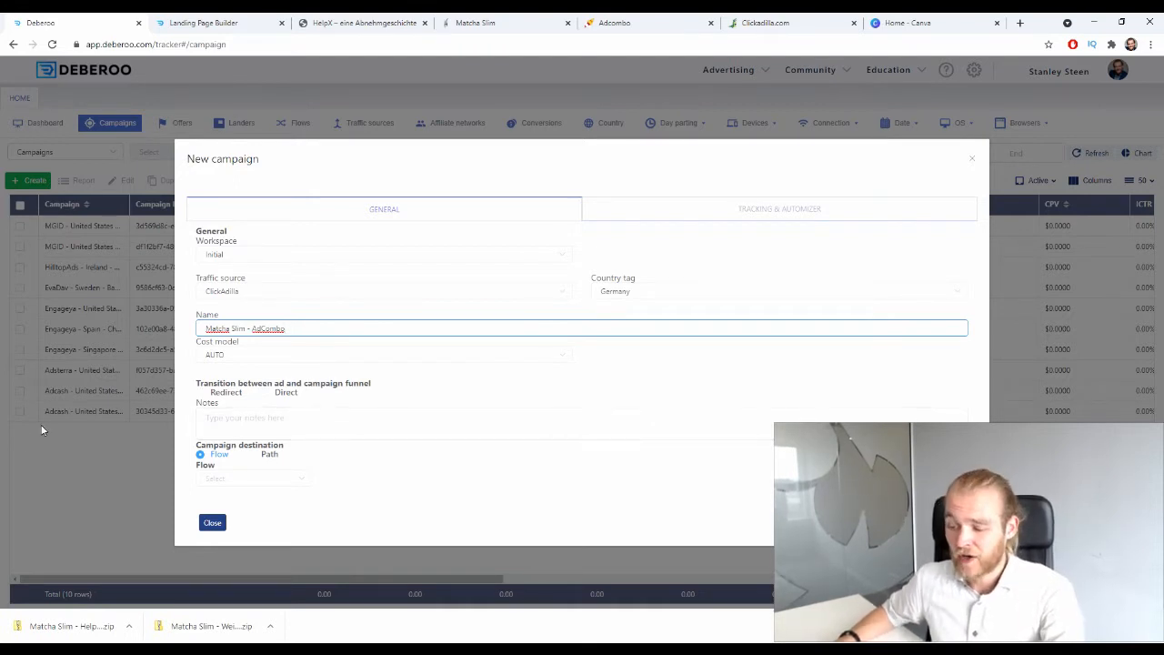
# Choose Redirect as the transition between the ad and the campaign funnel.
pyautogui.moveTo(202, 380); pyautogui.dragTo(311, 384)
pyautogui.click(361, 384)
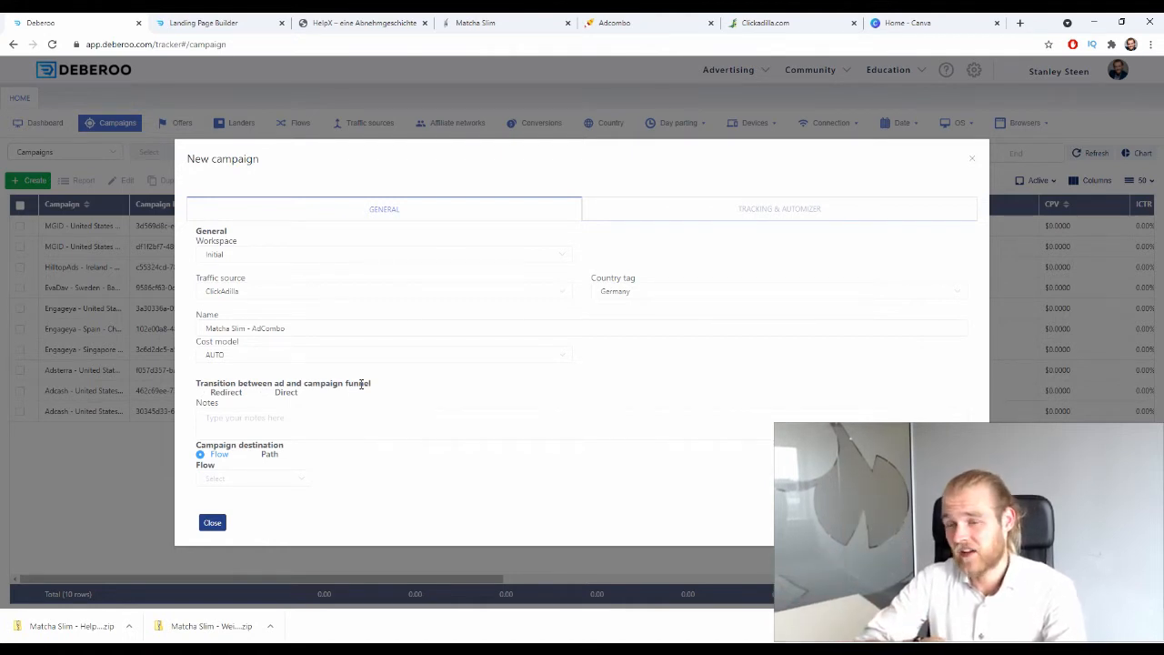
pyautogui.click(262, 392)
pyautogui.click(189, 391)
pyautogui.click(210, 392)
pyautogui.click(297, 390)
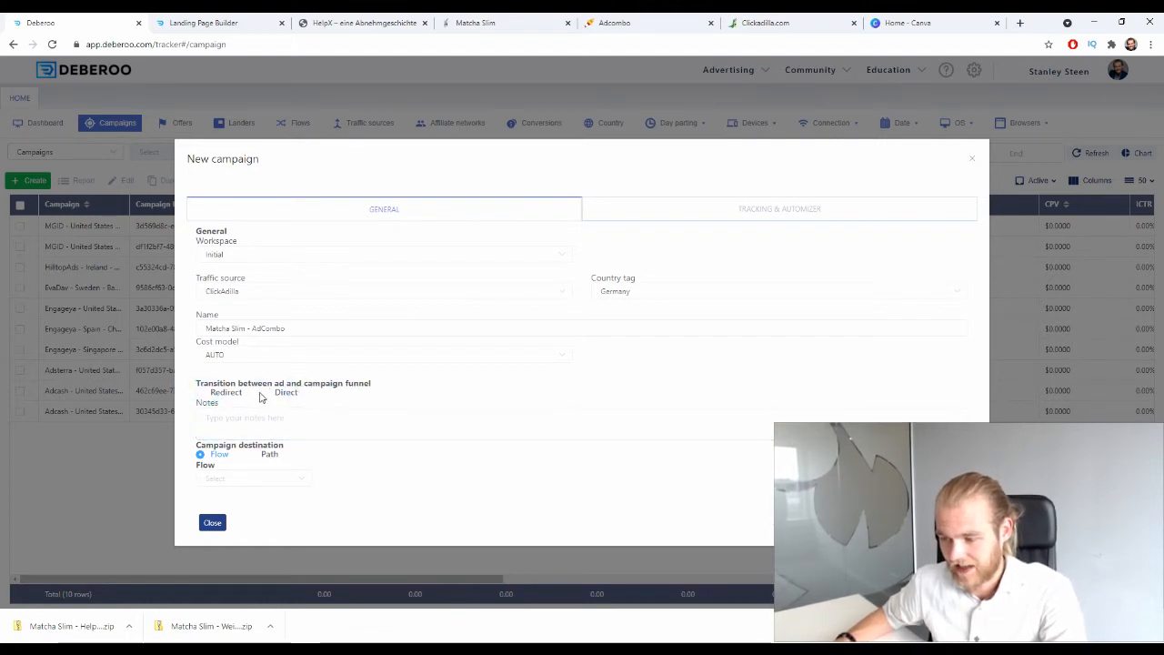
pyautogui.click(265, 392)
pyautogui.click(201, 393)
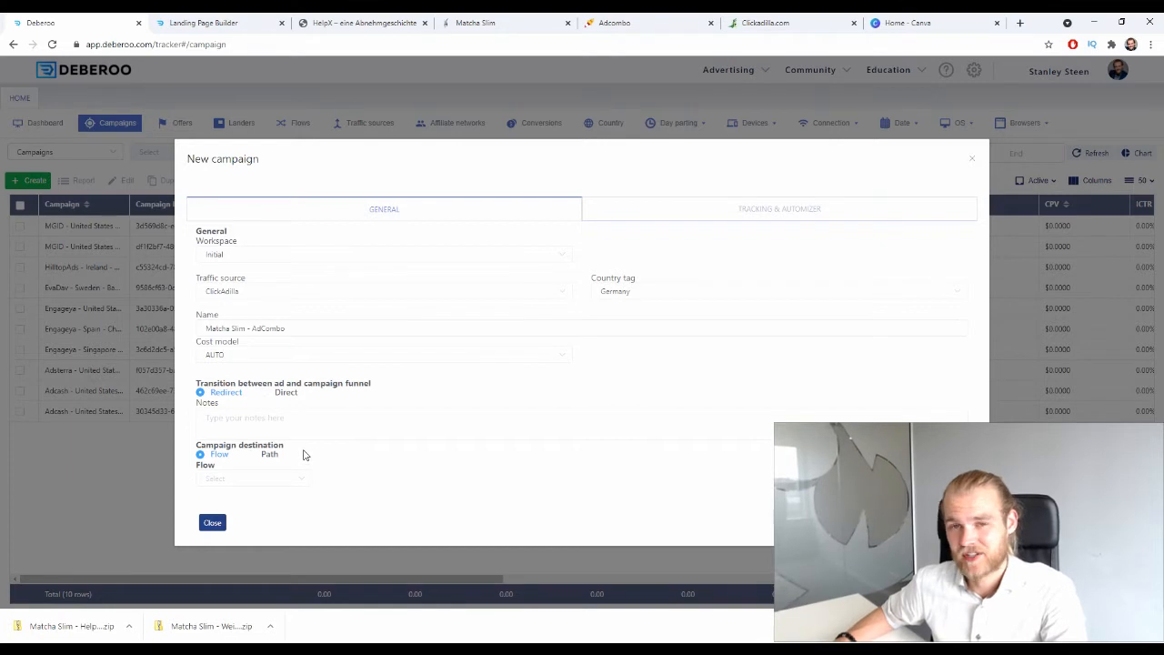
# Set the campaign destination to Path with a 302 transition to the offer, and add two lander rows and one offer row.
pyautogui.click(267, 454)
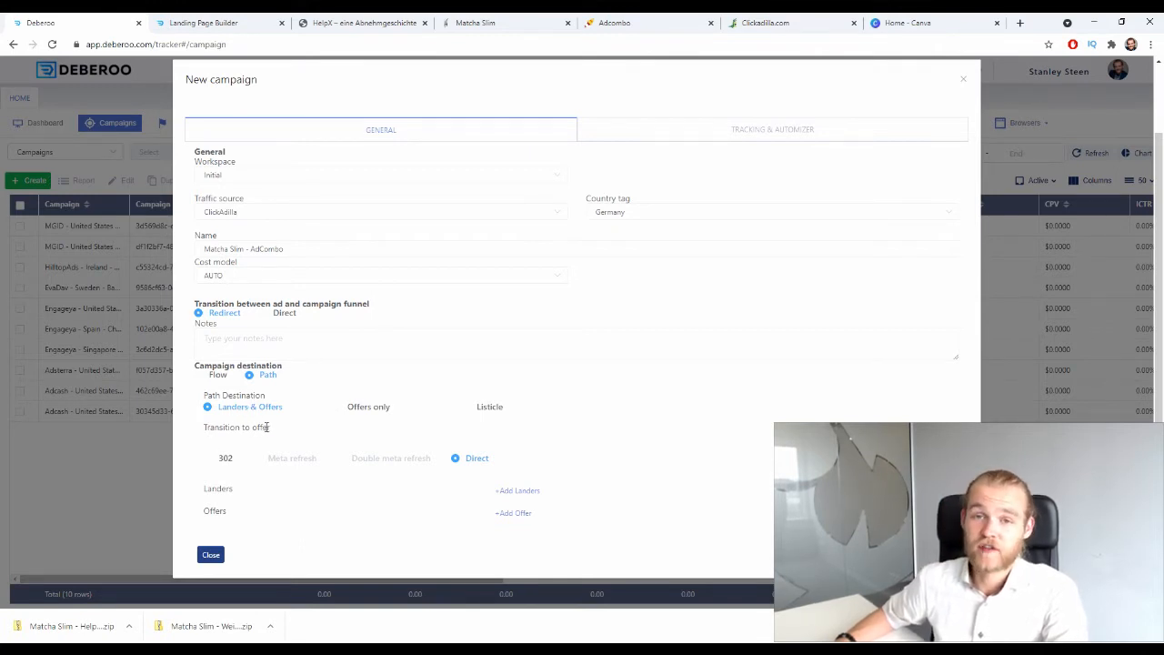
pyautogui.click(228, 458)
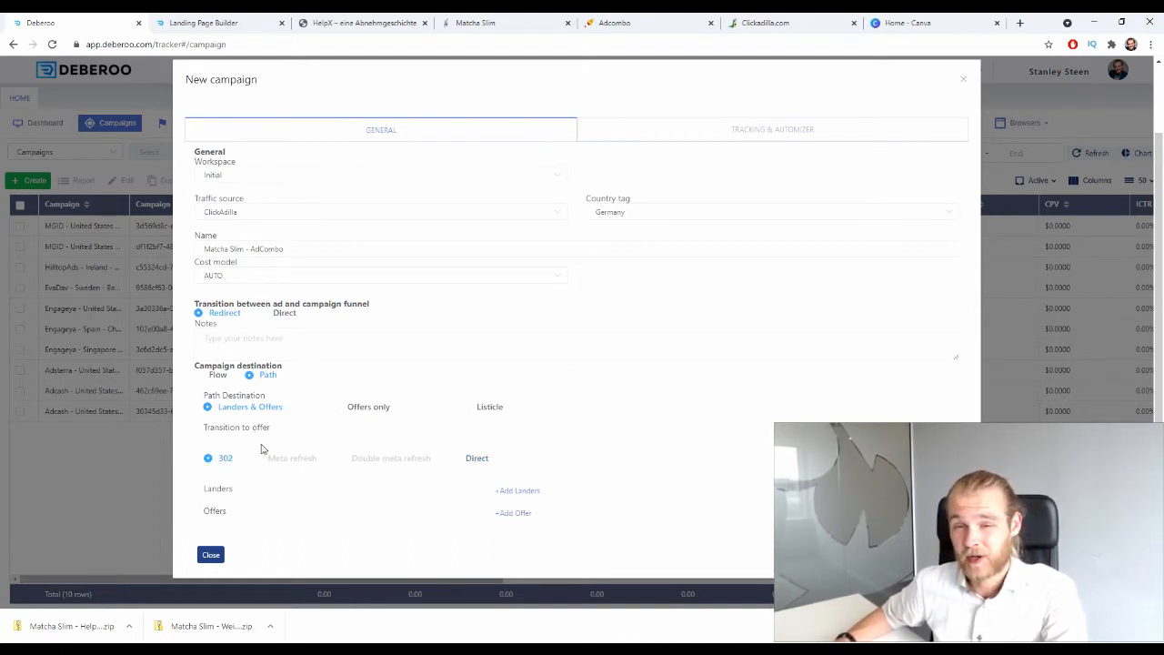
pyautogui.click(510, 489)
pyautogui.click(535, 488)
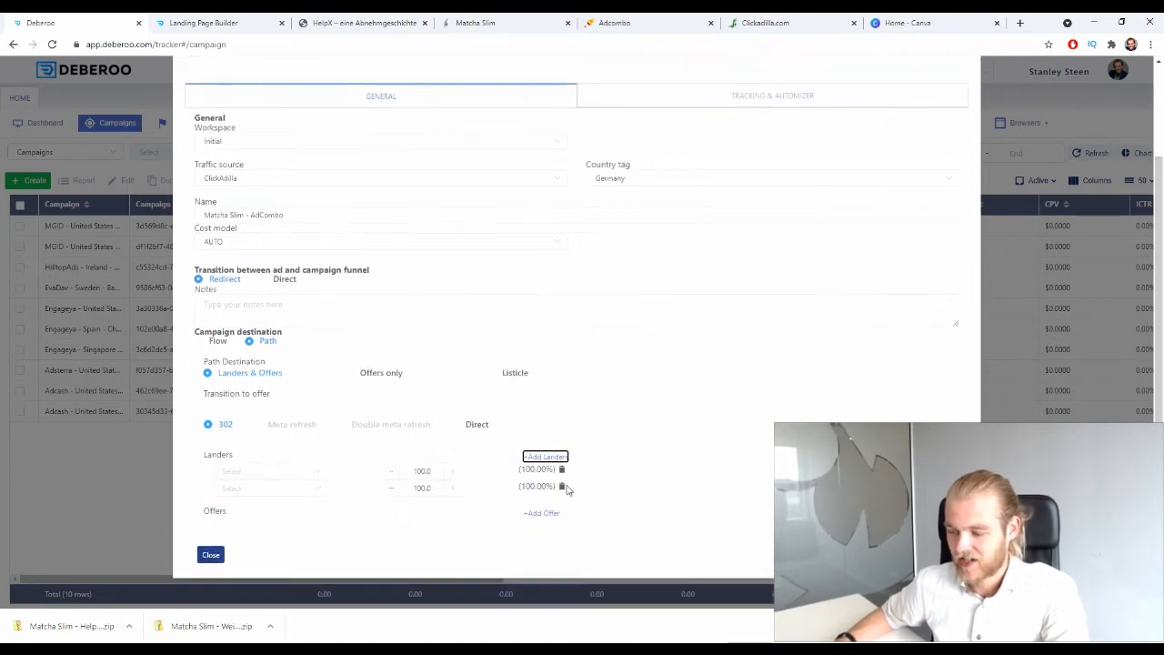
pyautogui.click(540, 513)
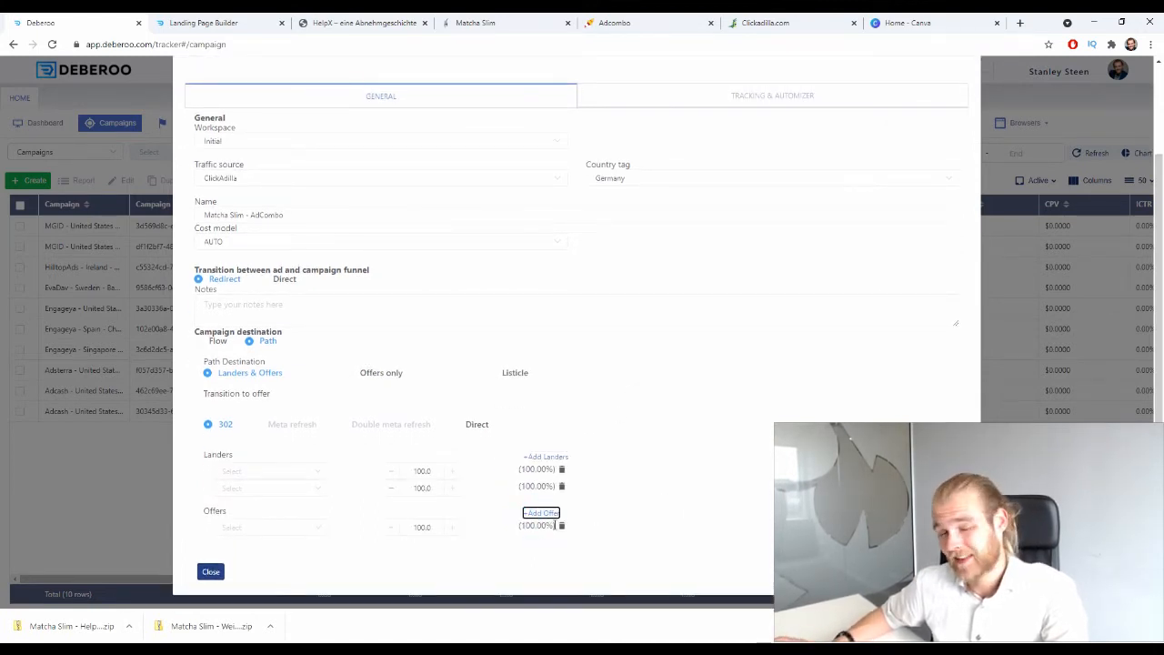
pyautogui.click(544, 515)
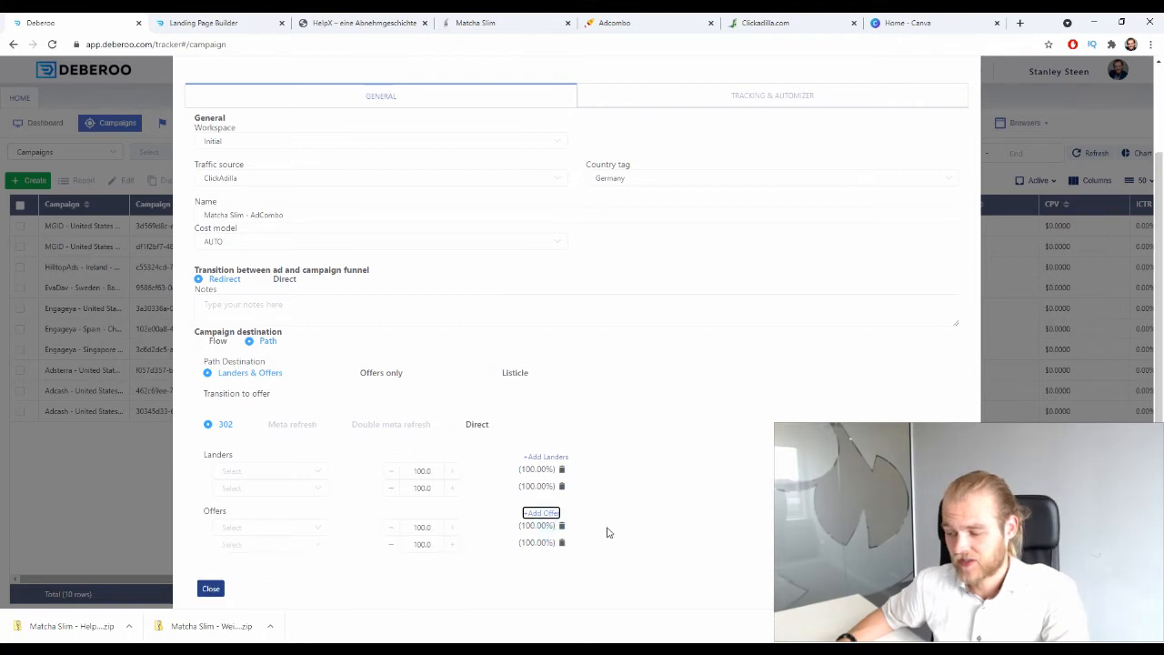
pyautogui.click(563, 543)
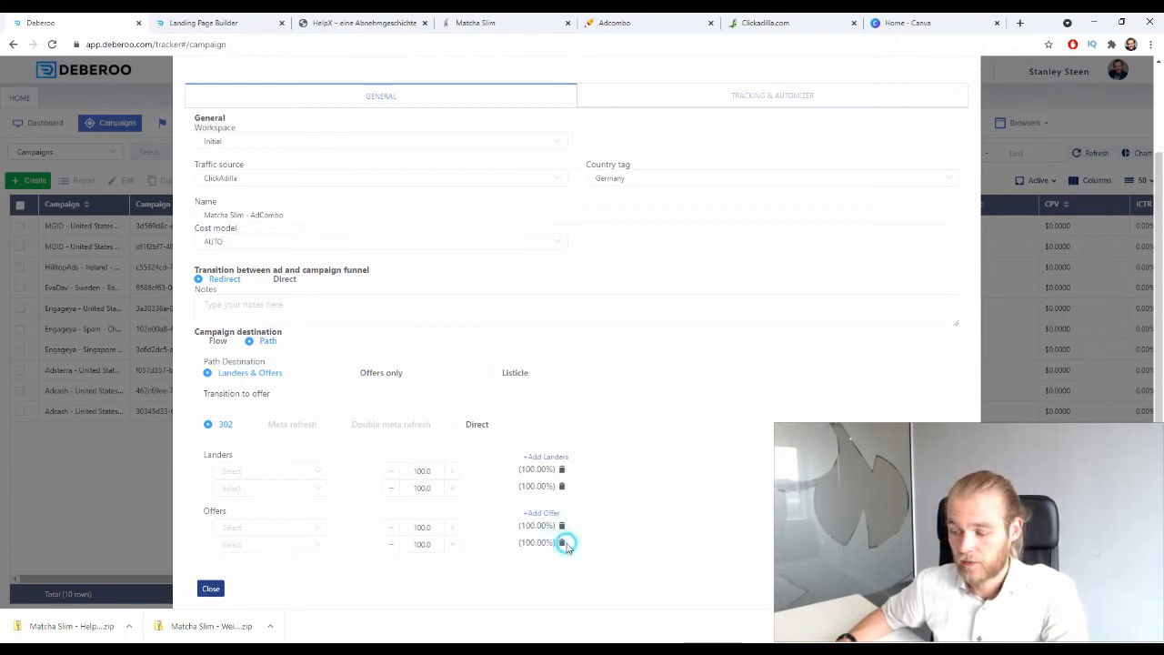
pyautogui.click(561, 544)
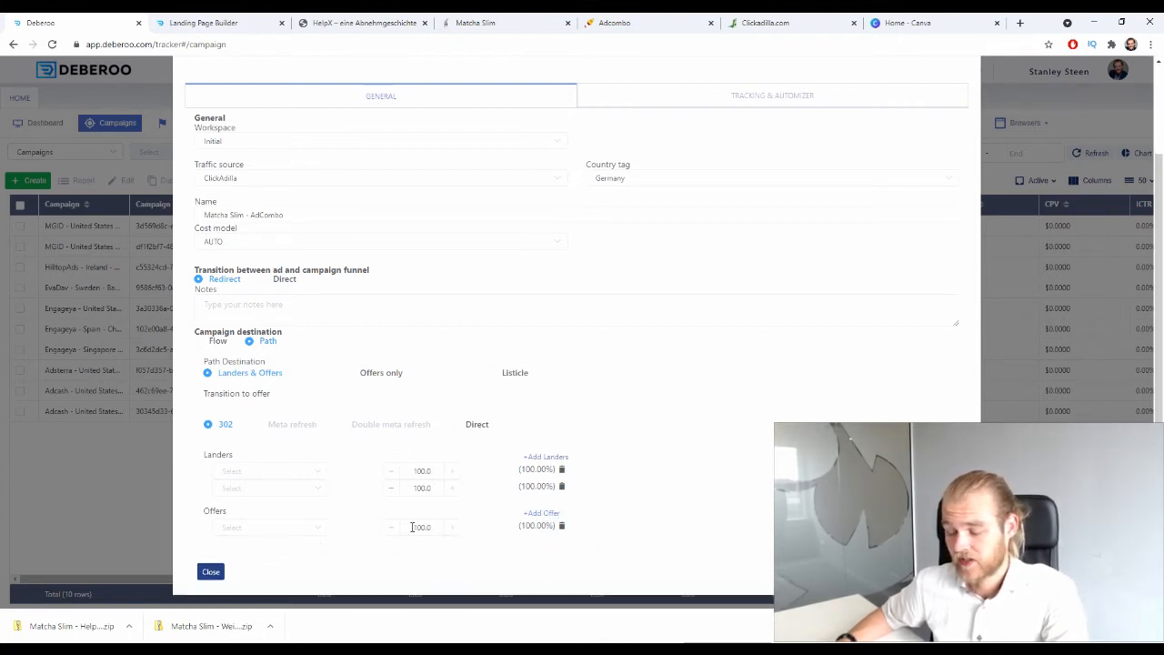
# Choose "Germany - Matcha Slim Lander 1" as the path's first lander.
pyautogui.doubleClick(284, 457)
pyautogui.click(291, 470)
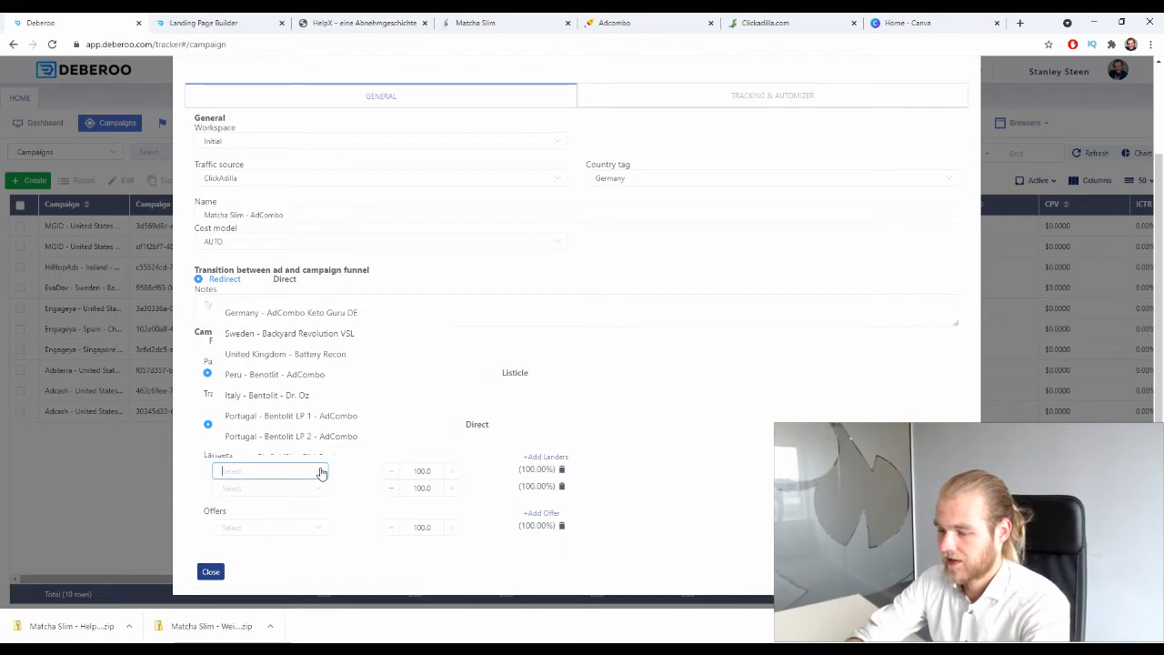
pyautogui.write('germany')
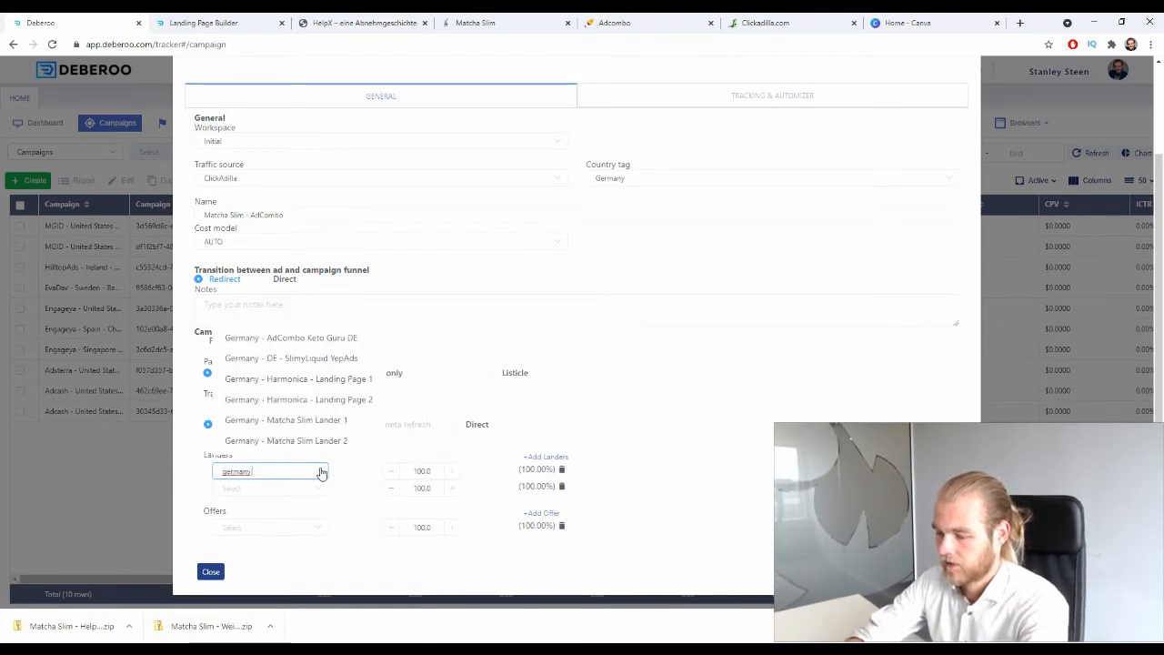
pyautogui.write(' ma')
pyautogui.press('BackSpace')
pyautogui.press('BackSpace')
pyautogui.press('BackSpace')
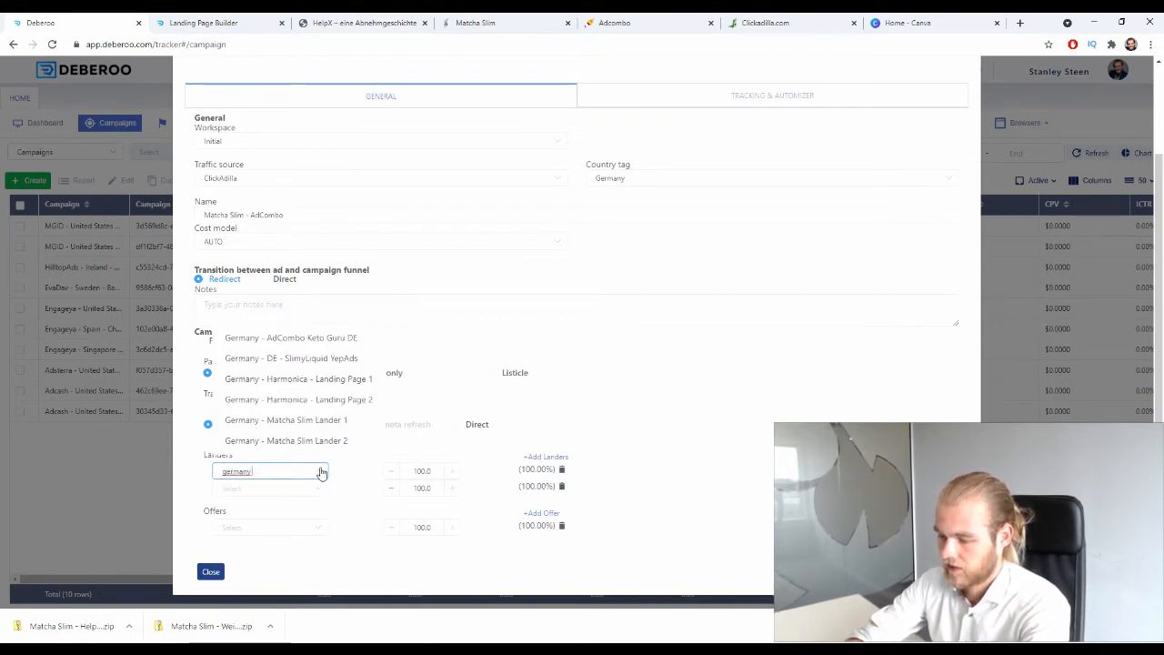
pyautogui.click(295, 424)
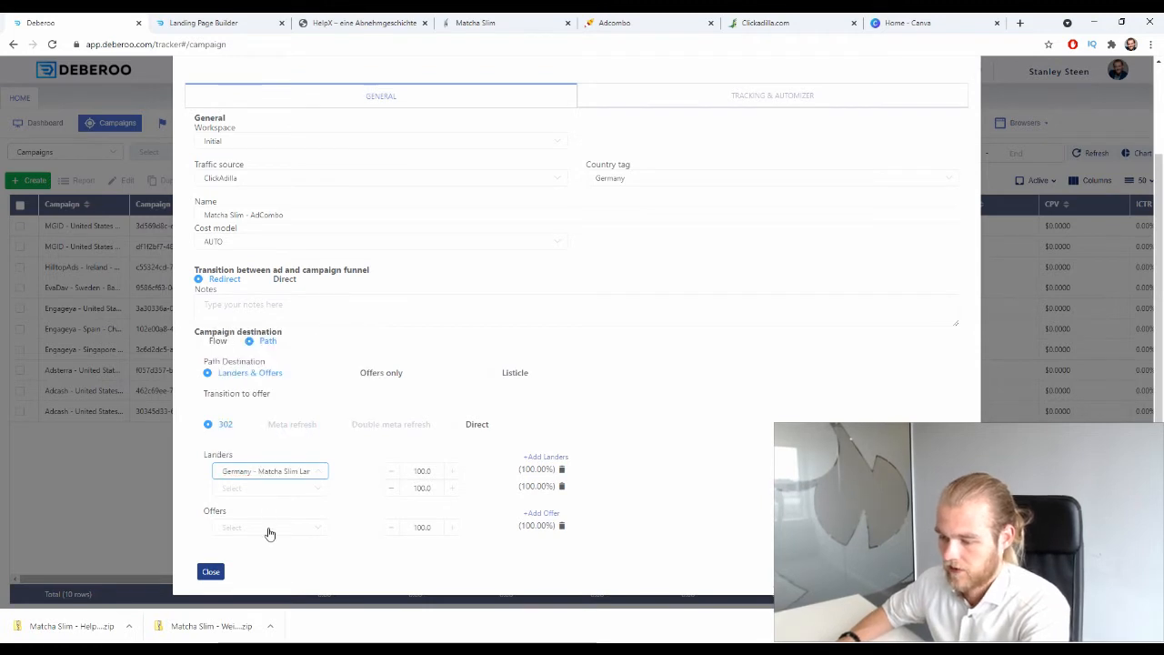
# Choose "Germany - Matcha Slim Lander 2" as the path's second lander.
pyautogui.click(269, 529)
pyautogui.click(175, 476)
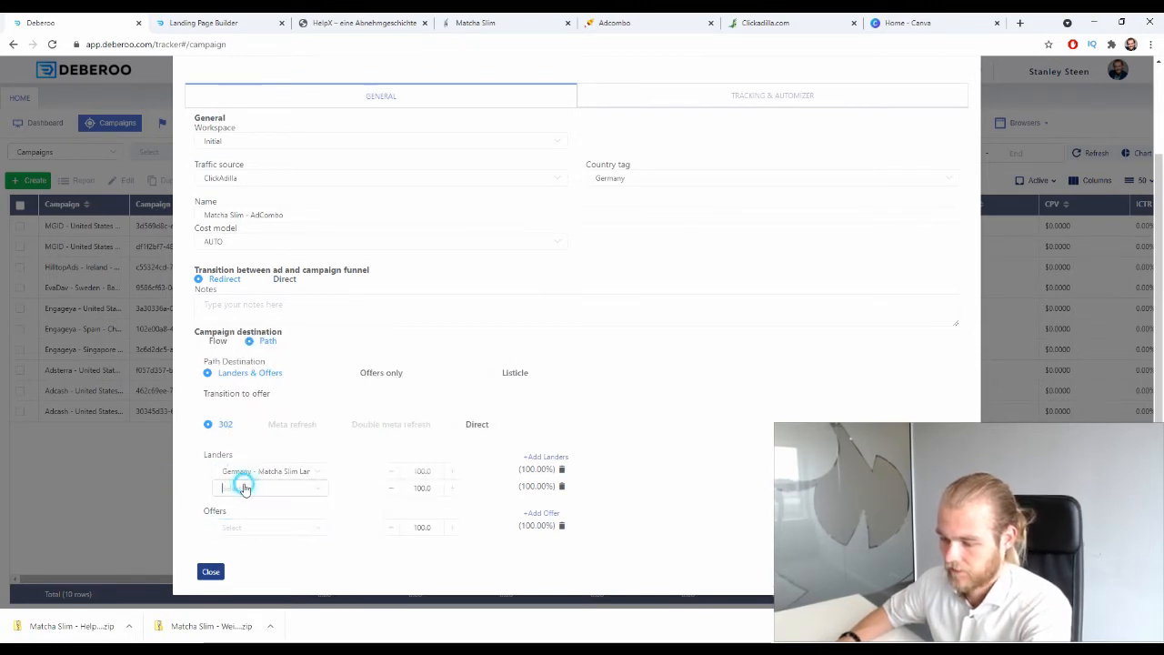
pyautogui.click(242, 488)
pyautogui.write('germ')
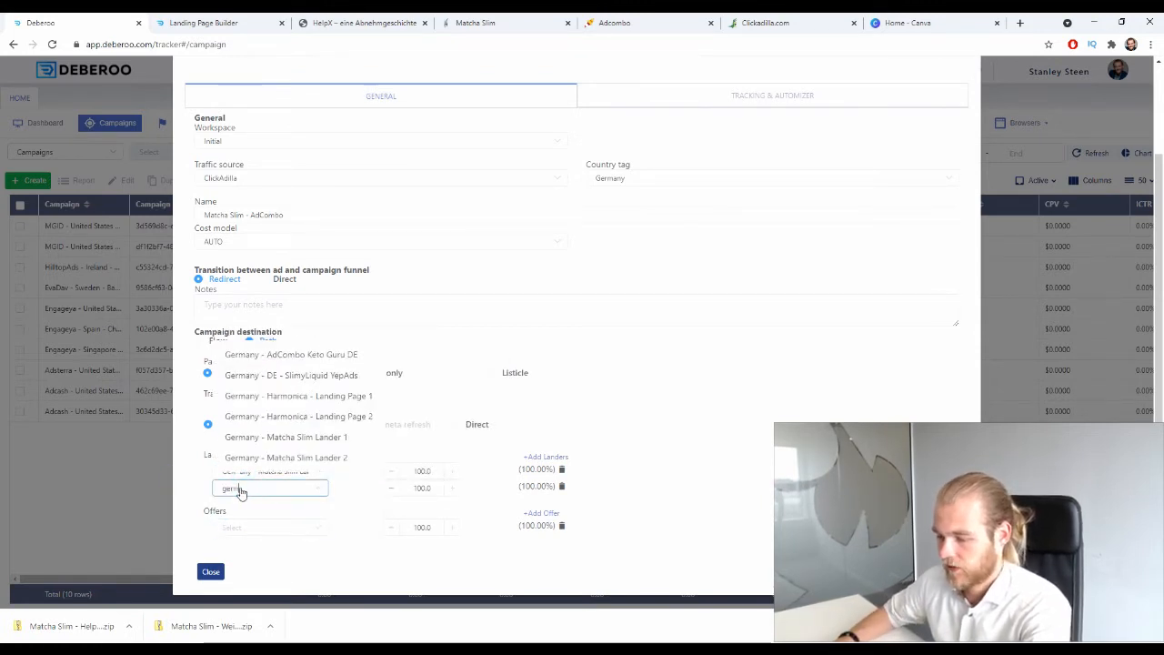
pyautogui.click(312, 456)
# Choose "AdCombo - Germany - Matcha Slim - AdCombo" as the path's offer.
pyautogui.click(293, 529)
pyautogui.write('g')
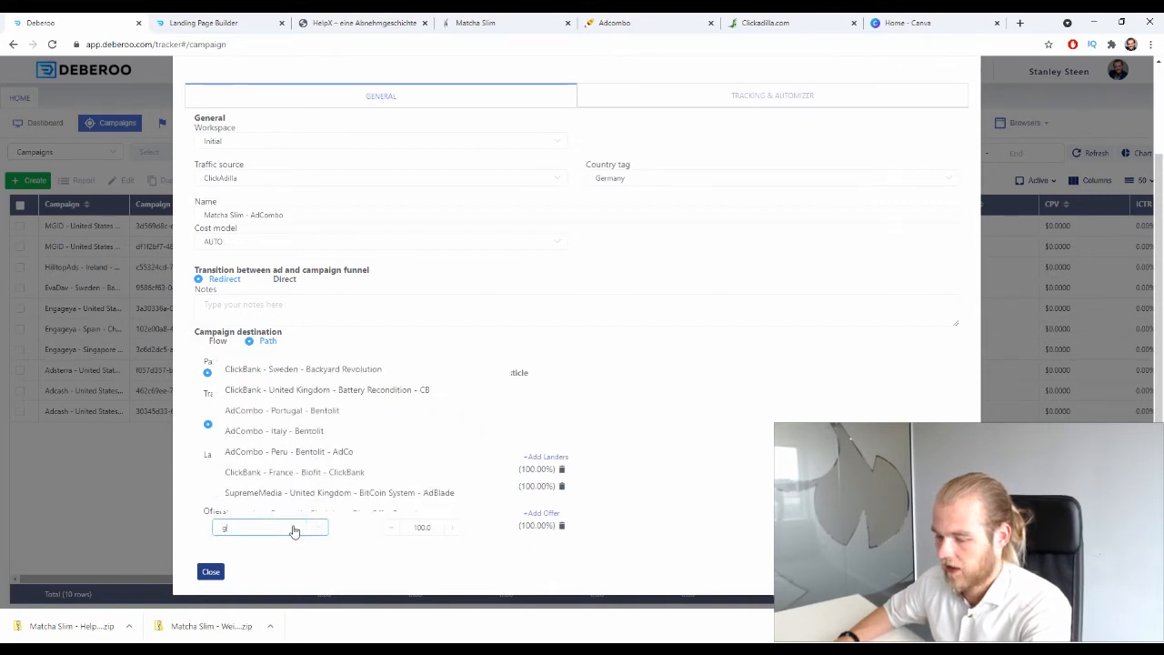
pyautogui.write('en')
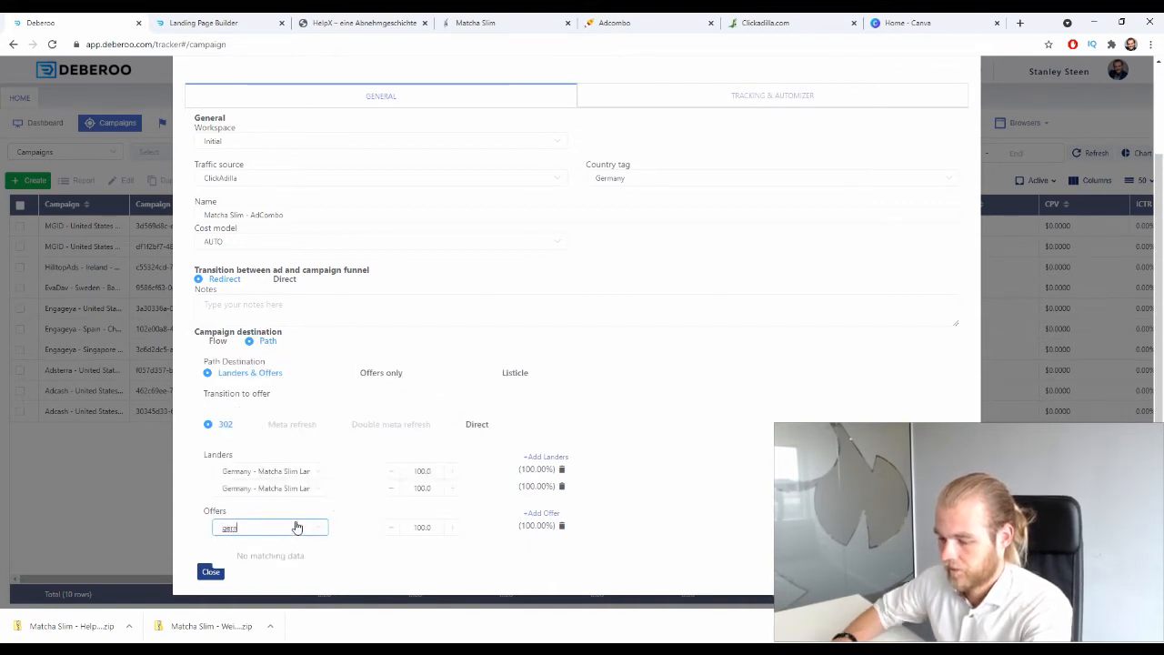
pyautogui.press('BackSpace')
pyautogui.write('rm')
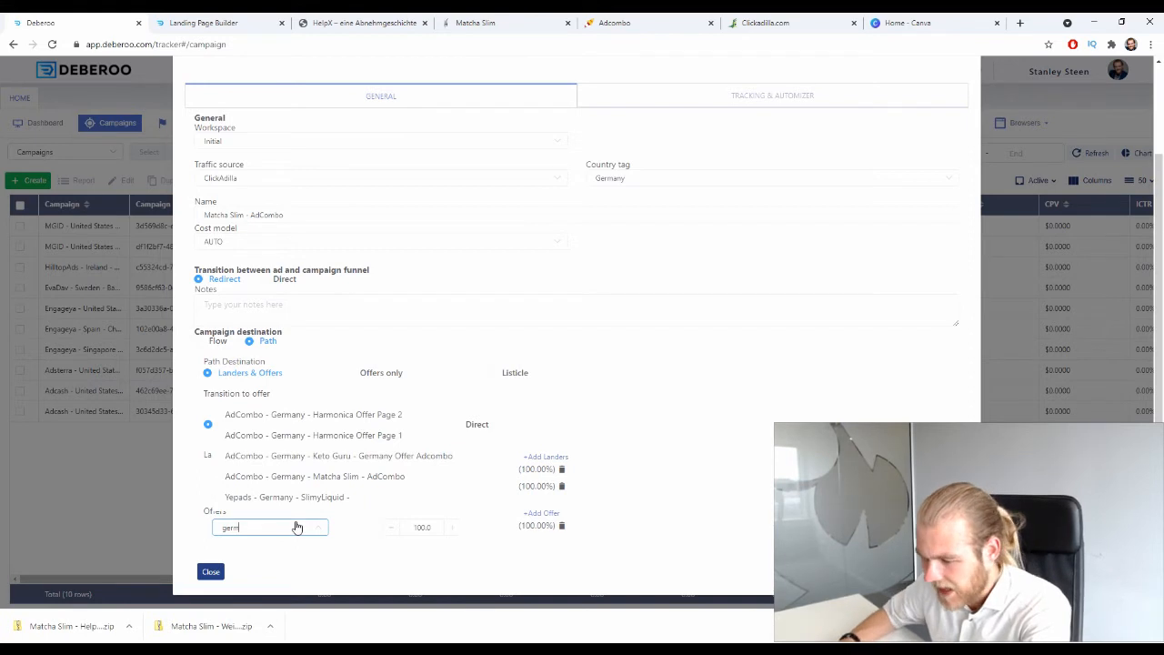
pyautogui.click(378, 483)
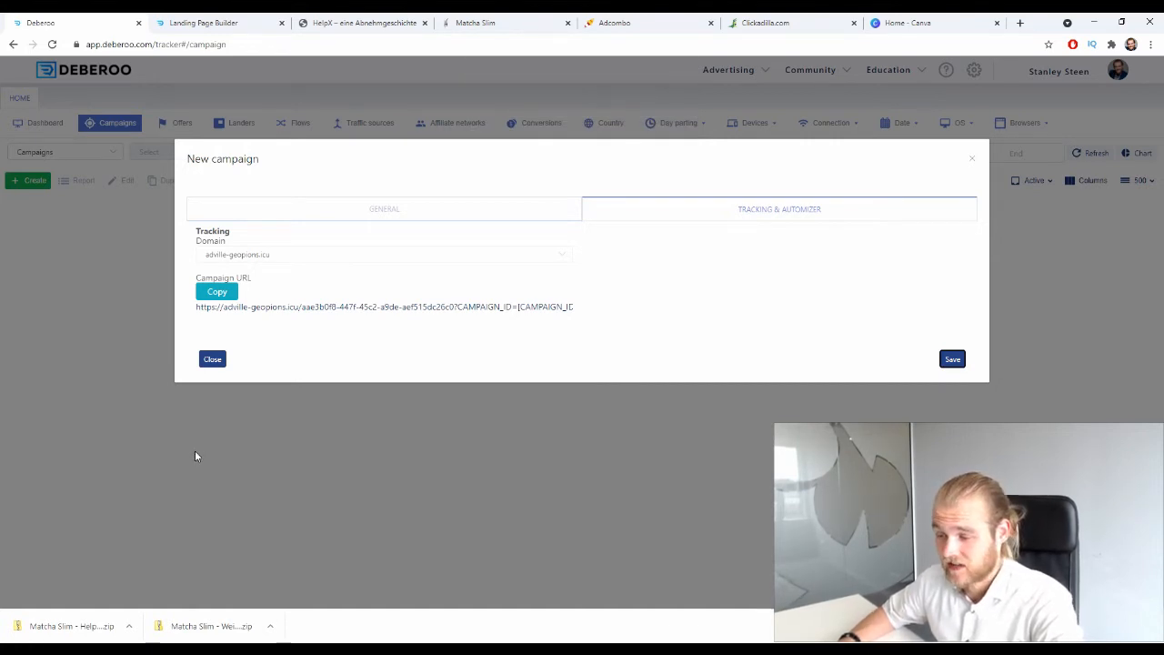
# Copy the tracker campaign's URL, and switch to ClickAdilla to start a new ad campaign.
pyautogui.moveTo(196, 277); pyautogui.dragTo(256, 283)
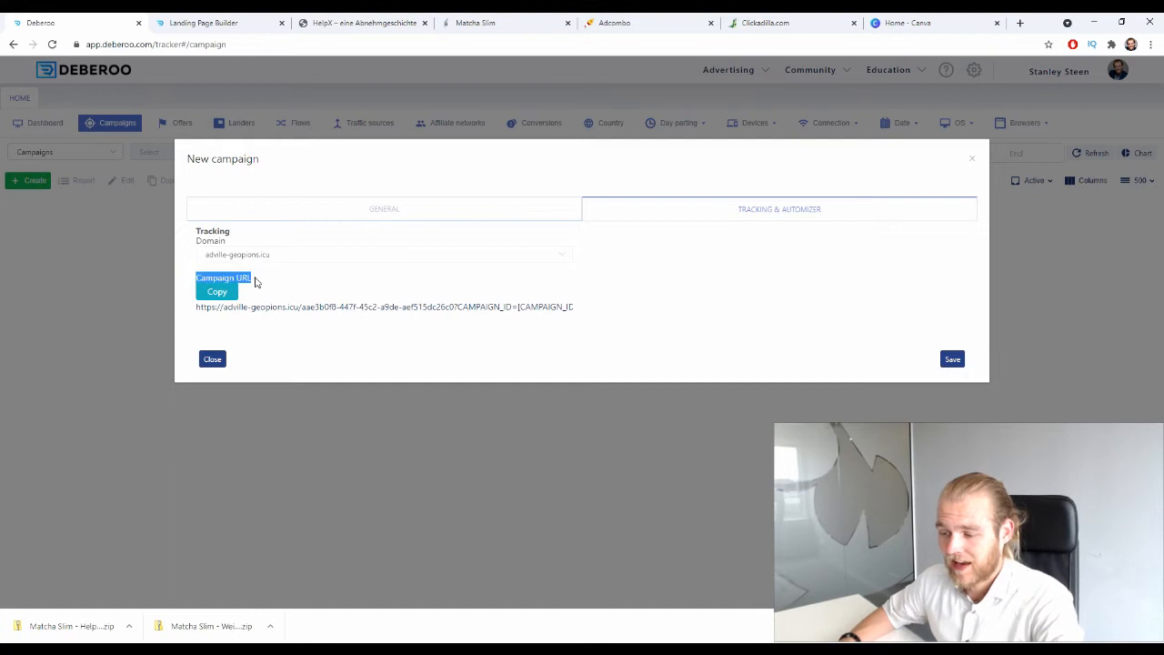
pyautogui.click(229, 292)
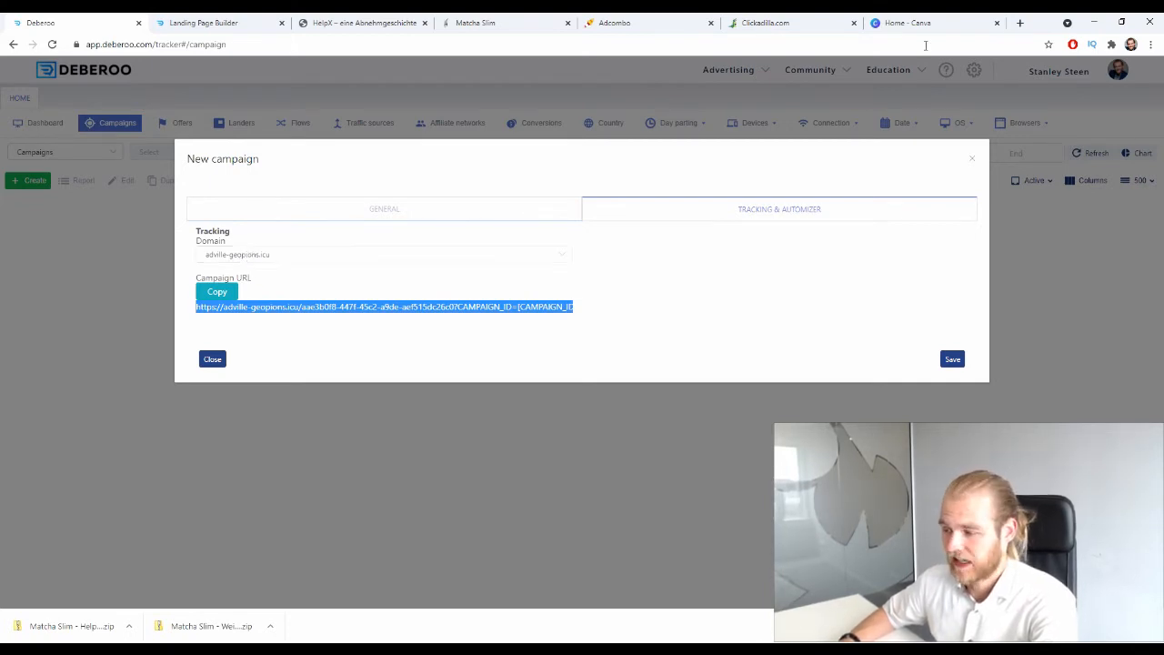
pyautogui.click(783, 23)
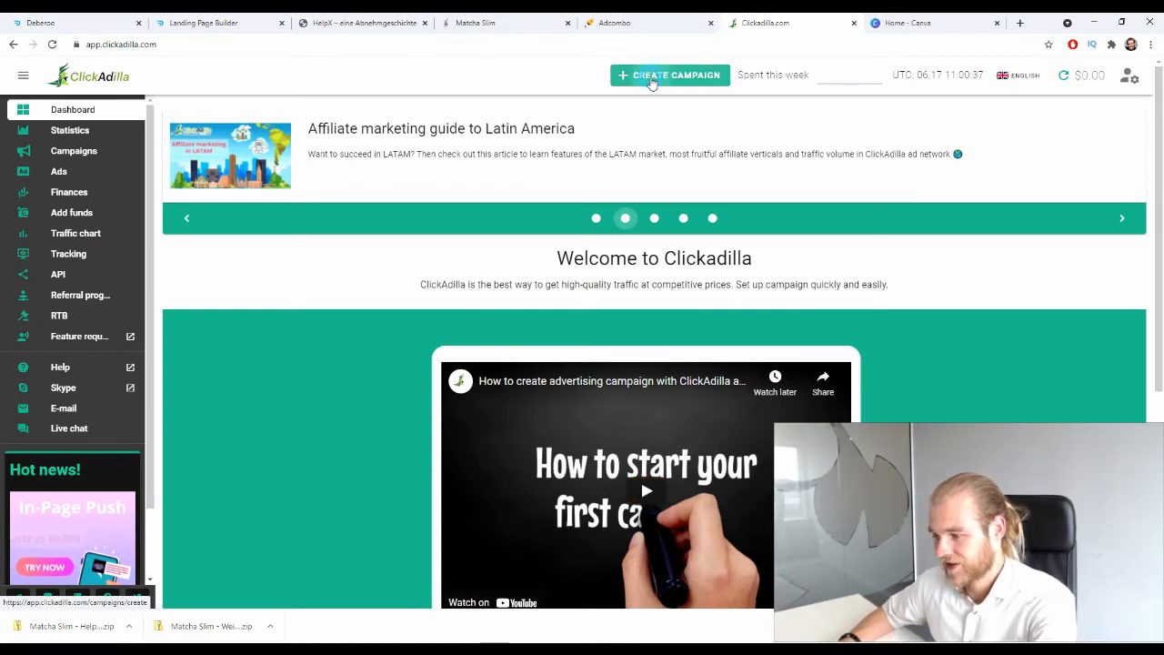
pyautogui.click(652, 80)
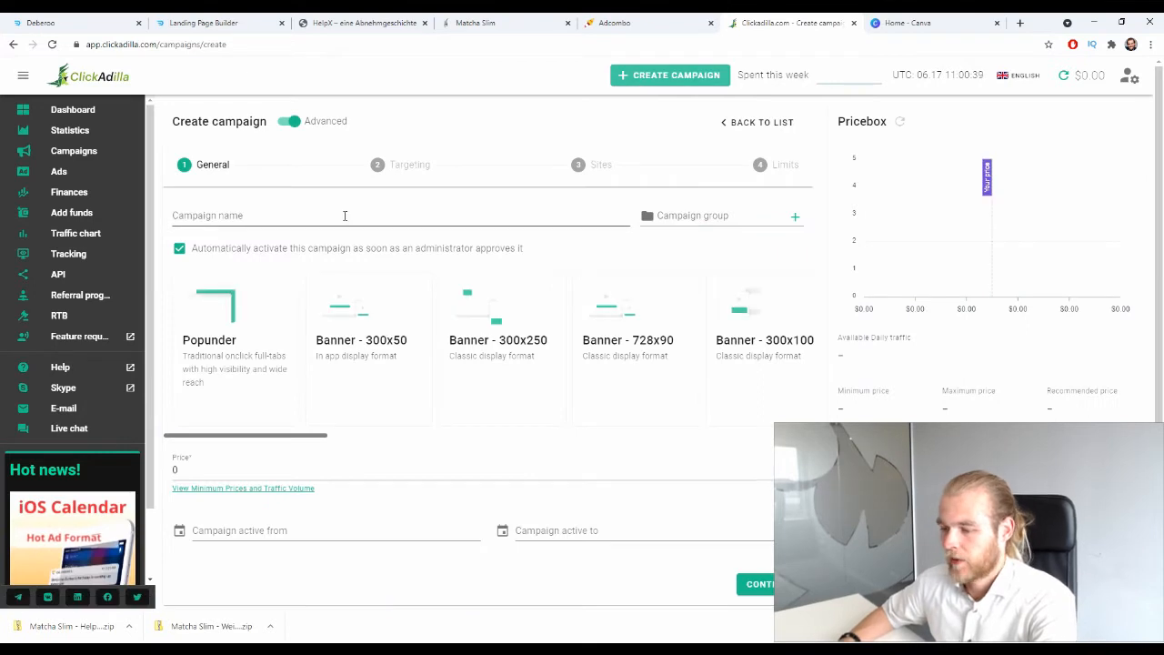
# Name the campaign "DE - Matcha Slim - AdCombo" and turn off its automatic activation after administrator approval.
pyautogui.click(343, 214)
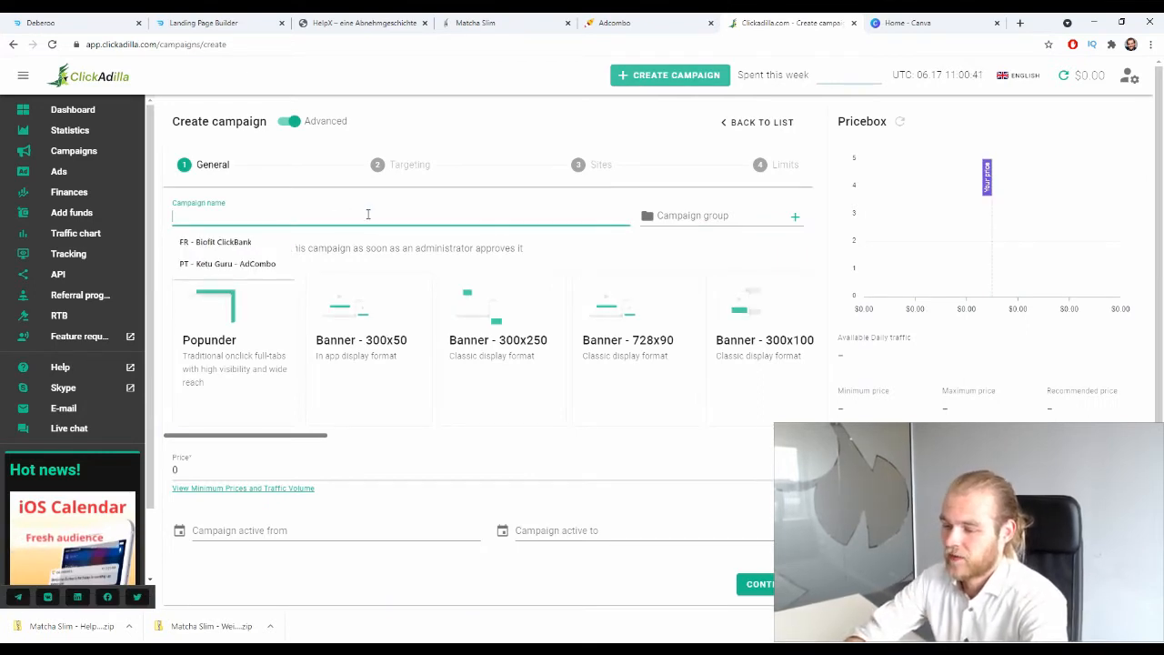
pyautogui.write('DE -')
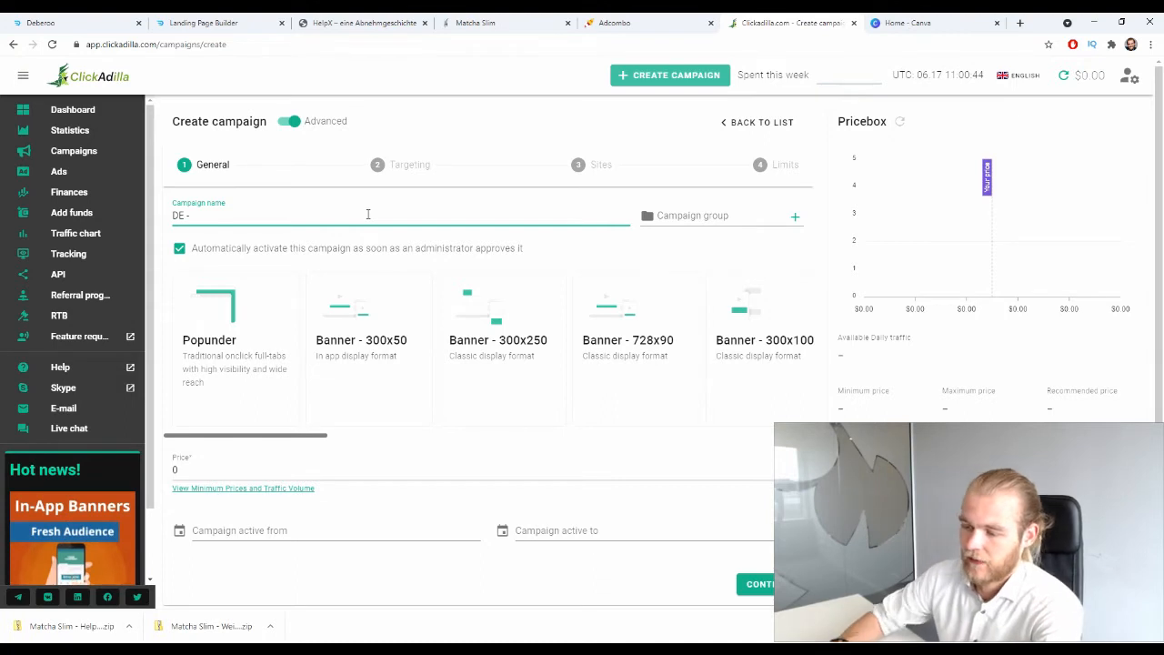
pyautogui.hotkey('ctrl', 'v')
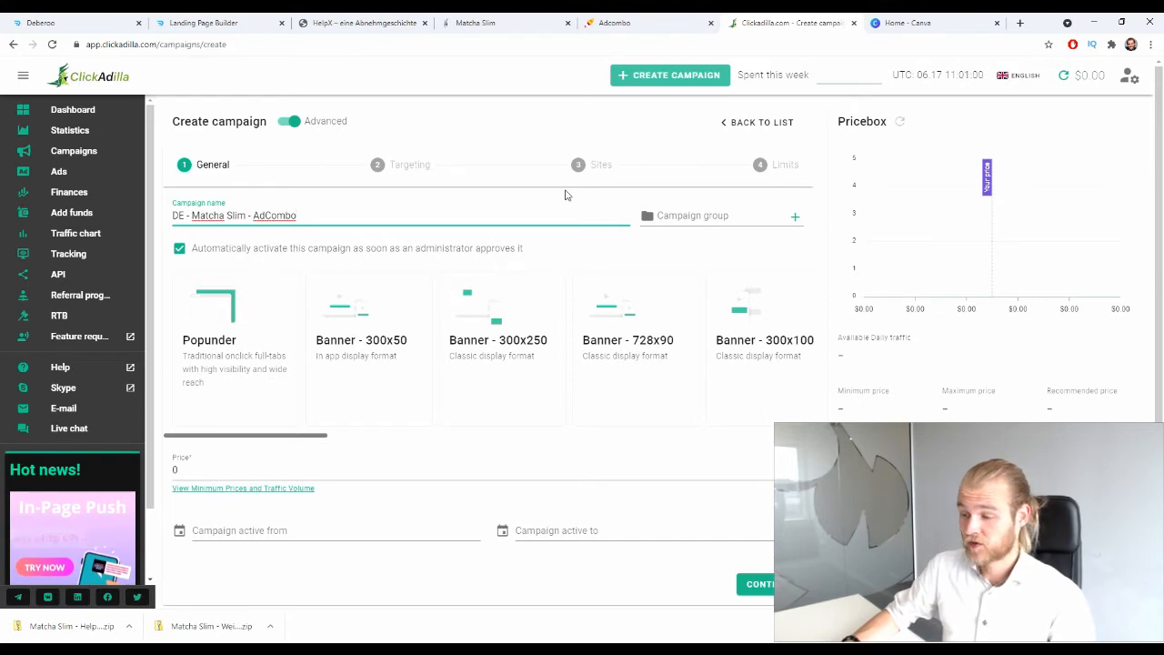
pyautogui.click(201, 254)
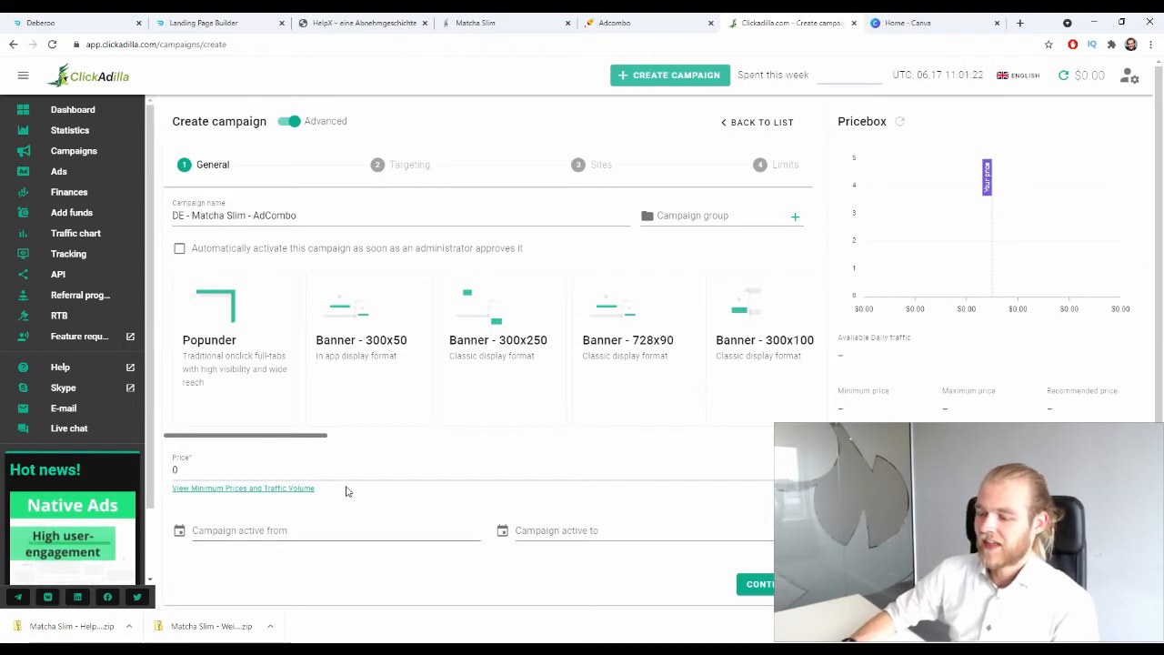
# Select the Native Ad format for the campaign with "Native ad" as the ad placement.
pyautogui.moveTo(287, 434); pyautogui.dragTo(606, 452)
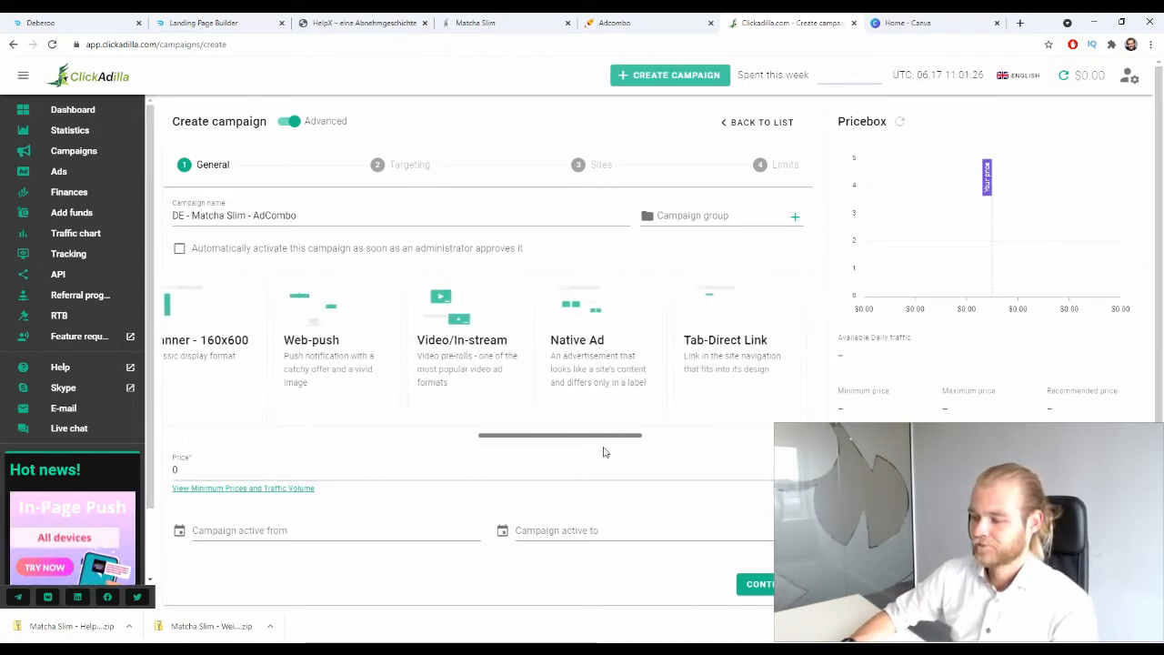
pyautogui.click(603, 338)
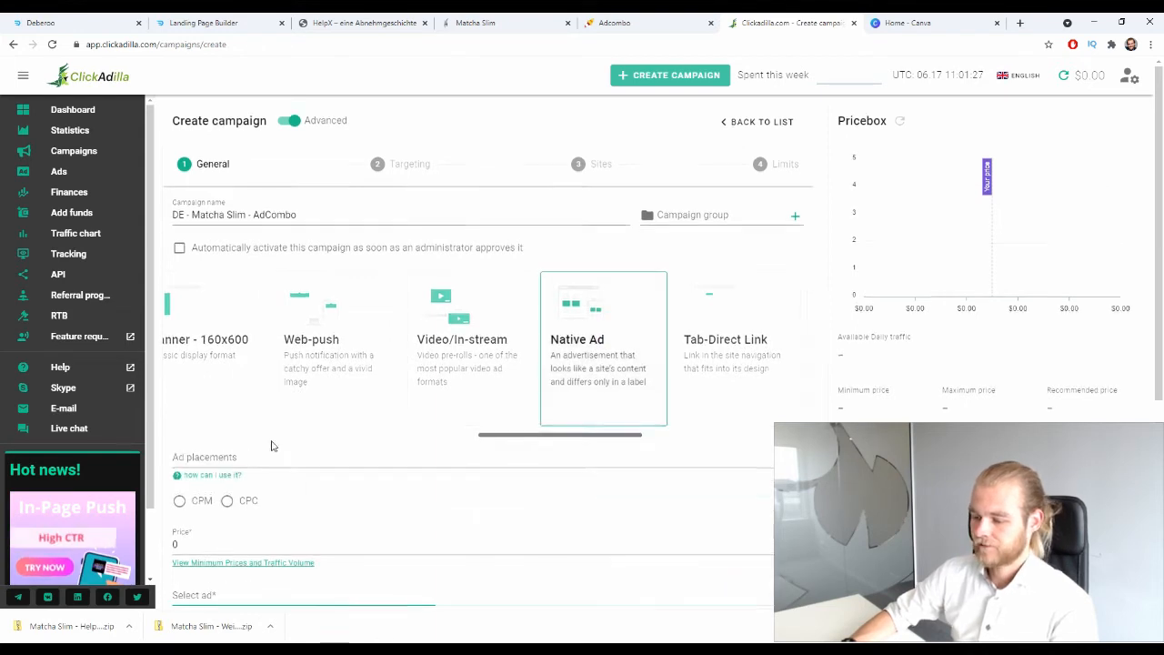
pyautogui.scroll(-2, 270, 444)
pyautogui.click(237, 331)
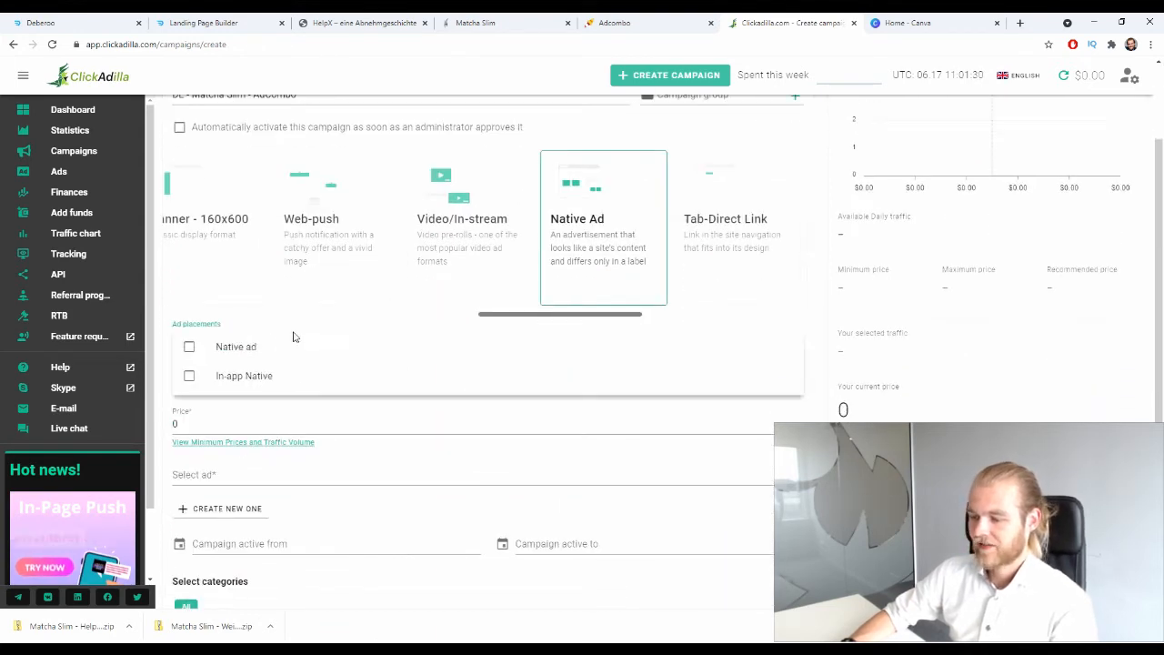
pyautogui.click(242, 351)
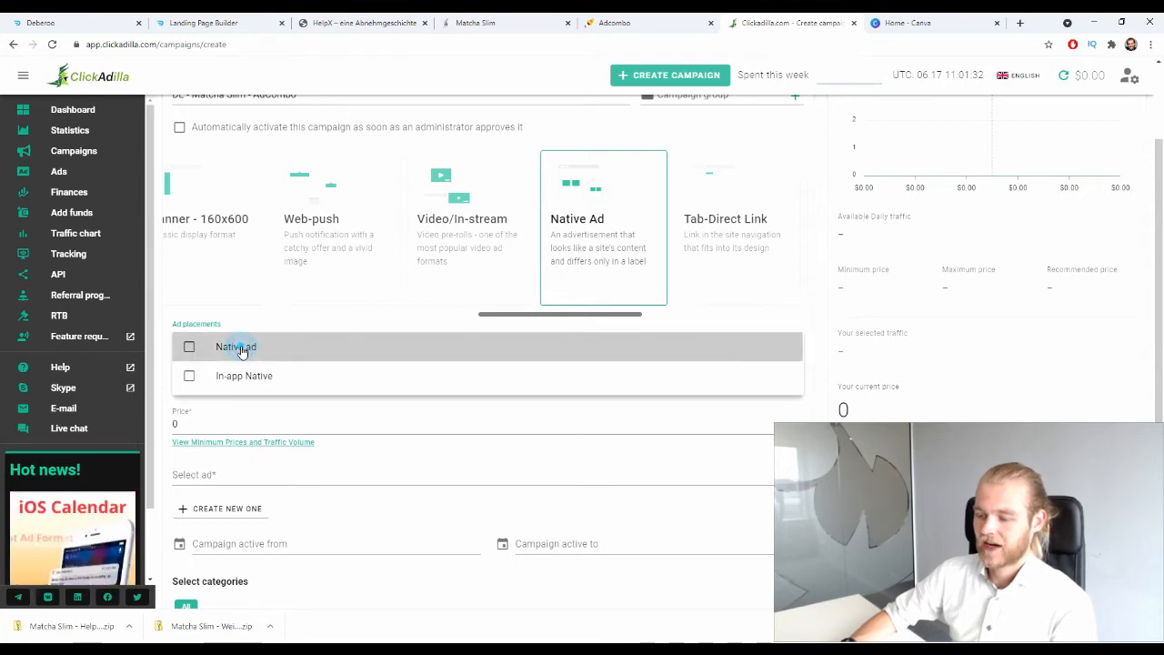
pyautogui.click(349, 323)
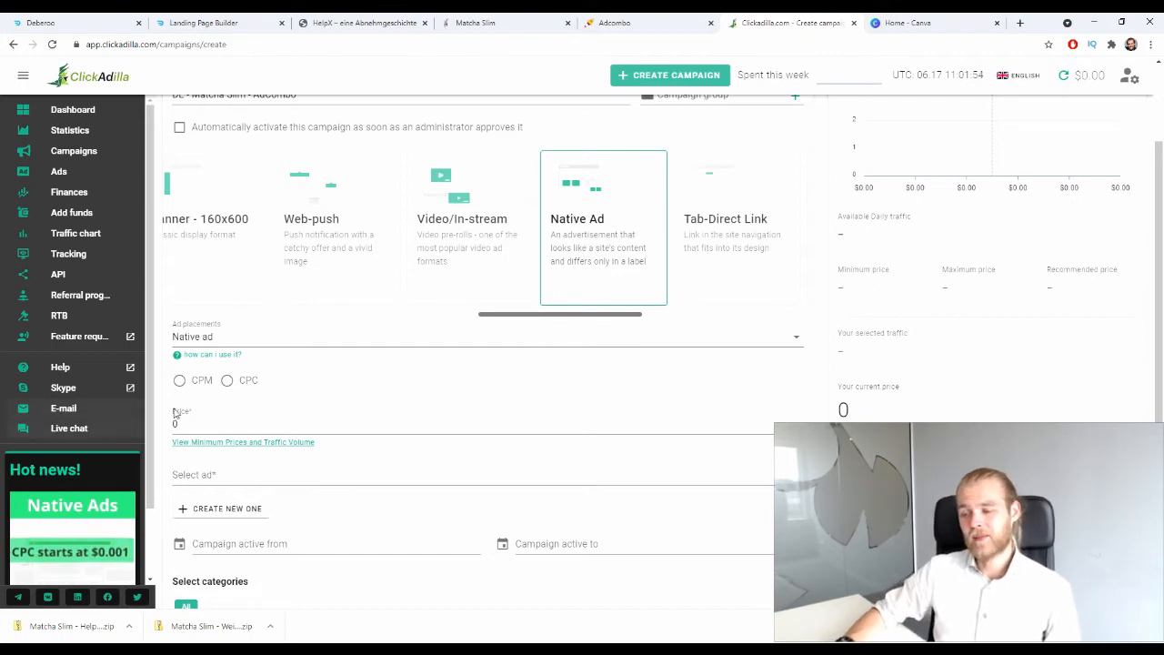
# Set the pricing model to CPM and apply the recommended price of 0.001.
pyautogui.click(192, 380)
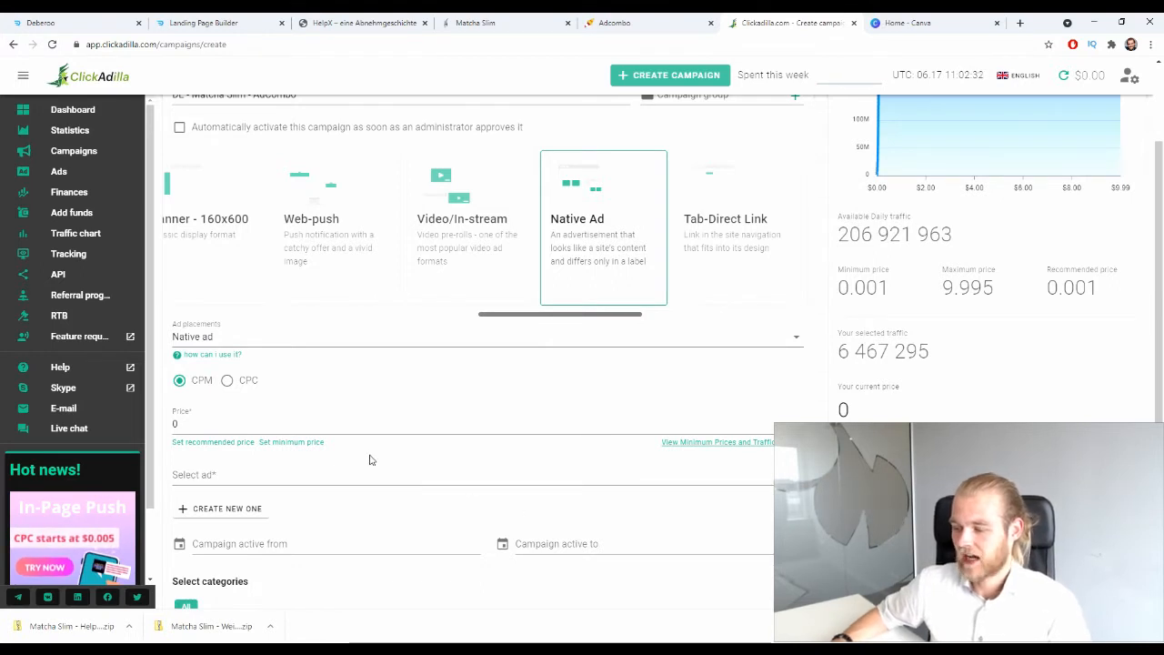
pyautogui.scroll(-1, 373, 460)
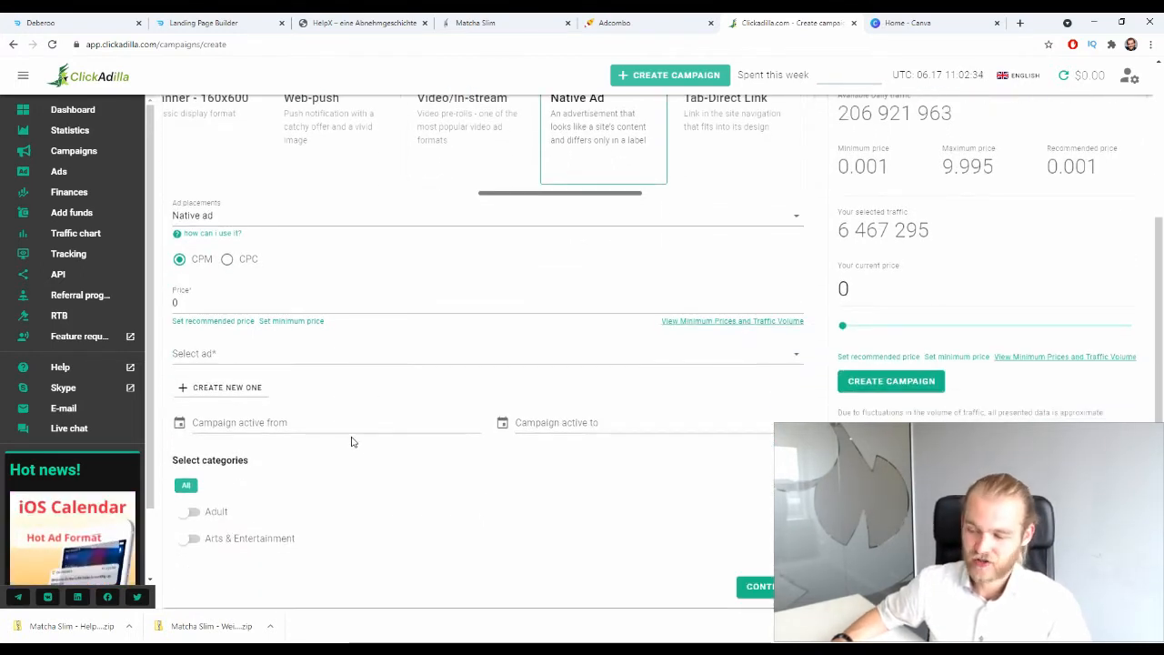
pyautogui.click(193, 325)
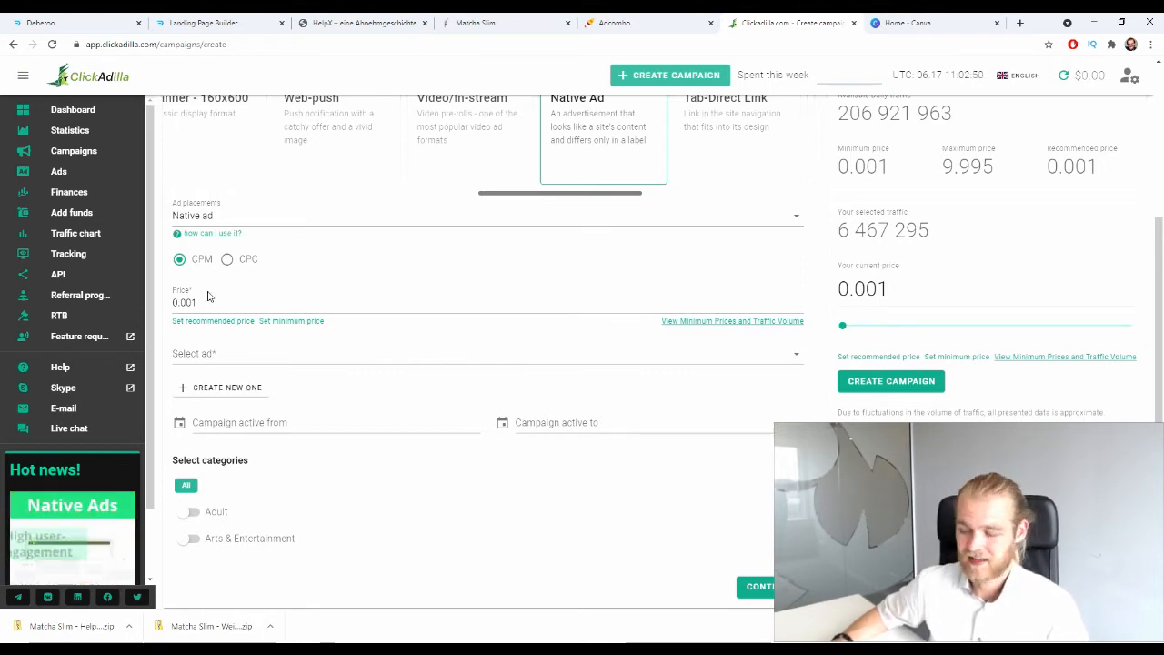
# Check the campaign's list of existing ads, and start a new native ad named "DE - Matcha Slim Ad 1".
pyautogui.scroll(-1, 209, 300)
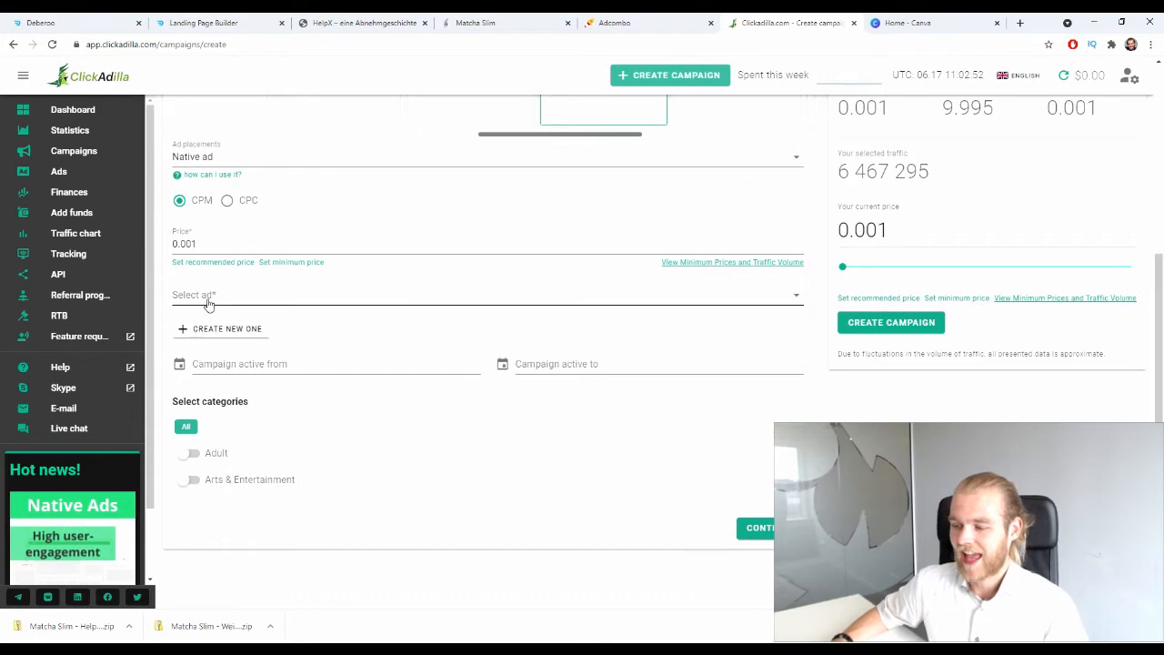
pyautogui.click(208, 300)
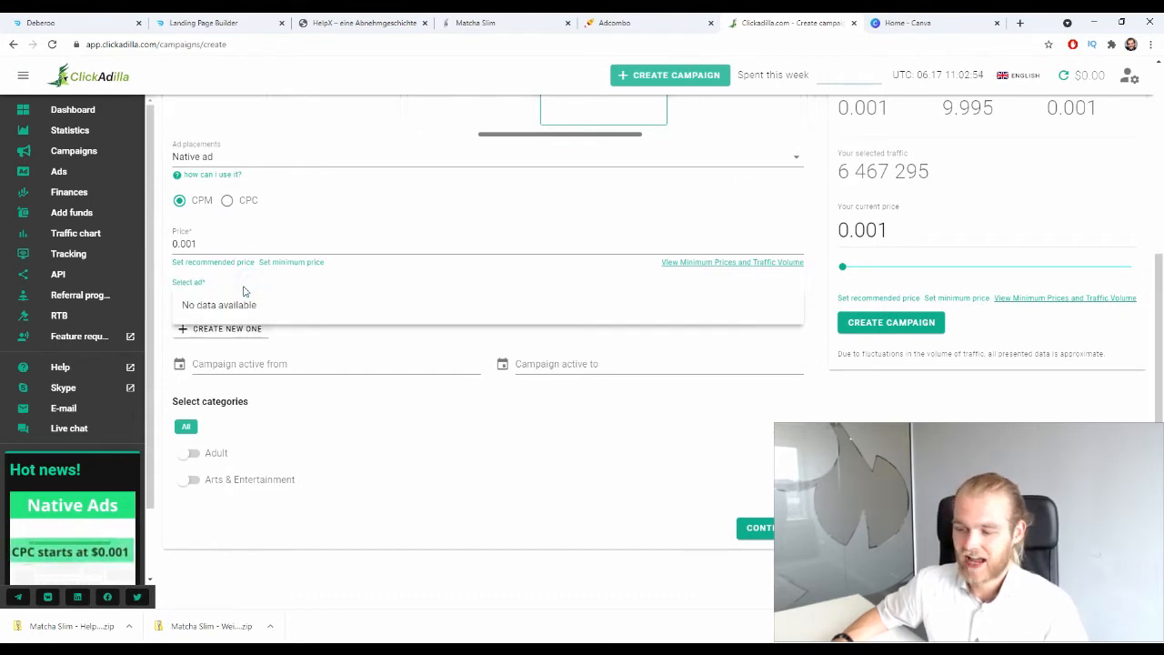
pyautogui.click(520, 272)
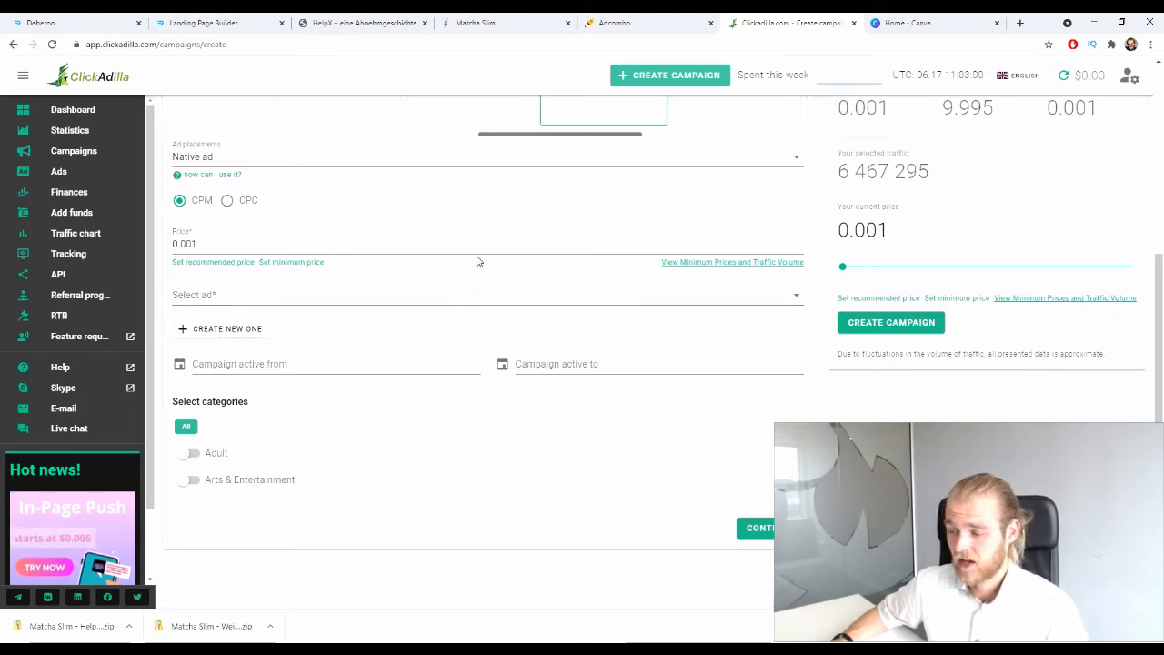
pyautogui.click(223, 329)
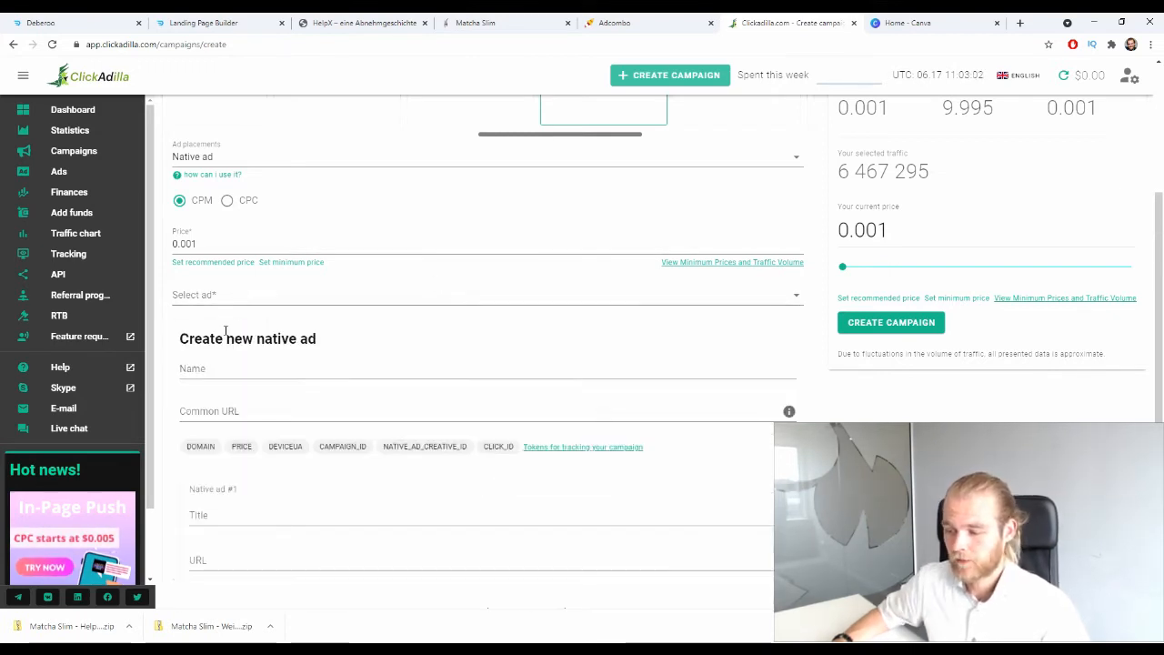
pyautogui.click(243, 368)
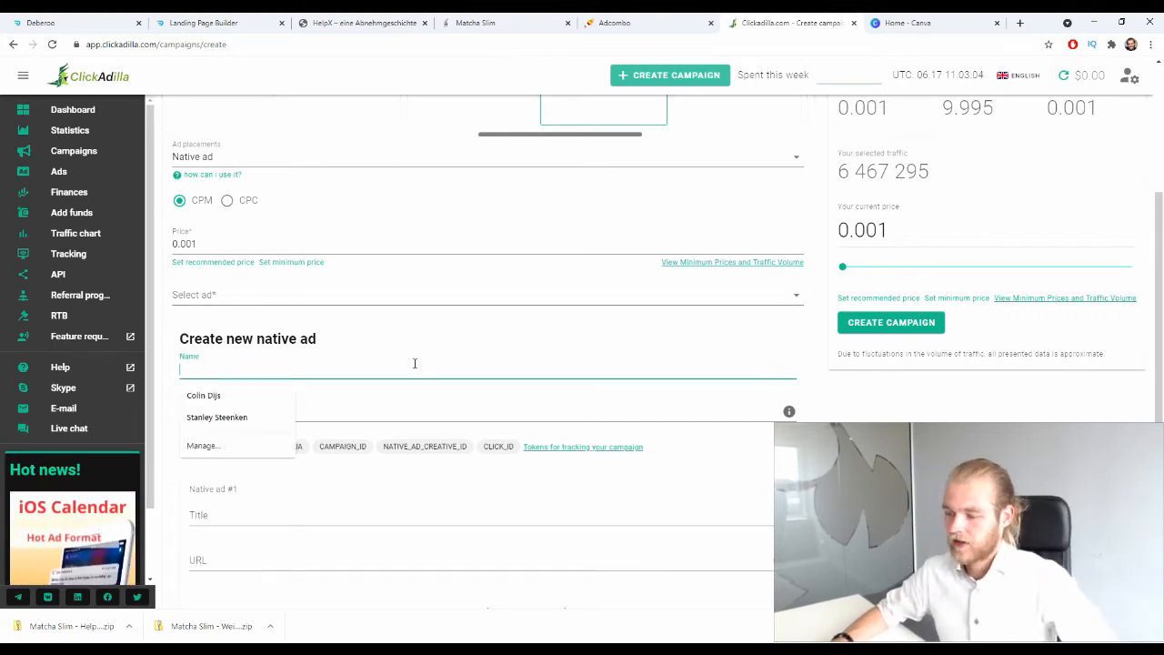
pyautogui.write('Ger')
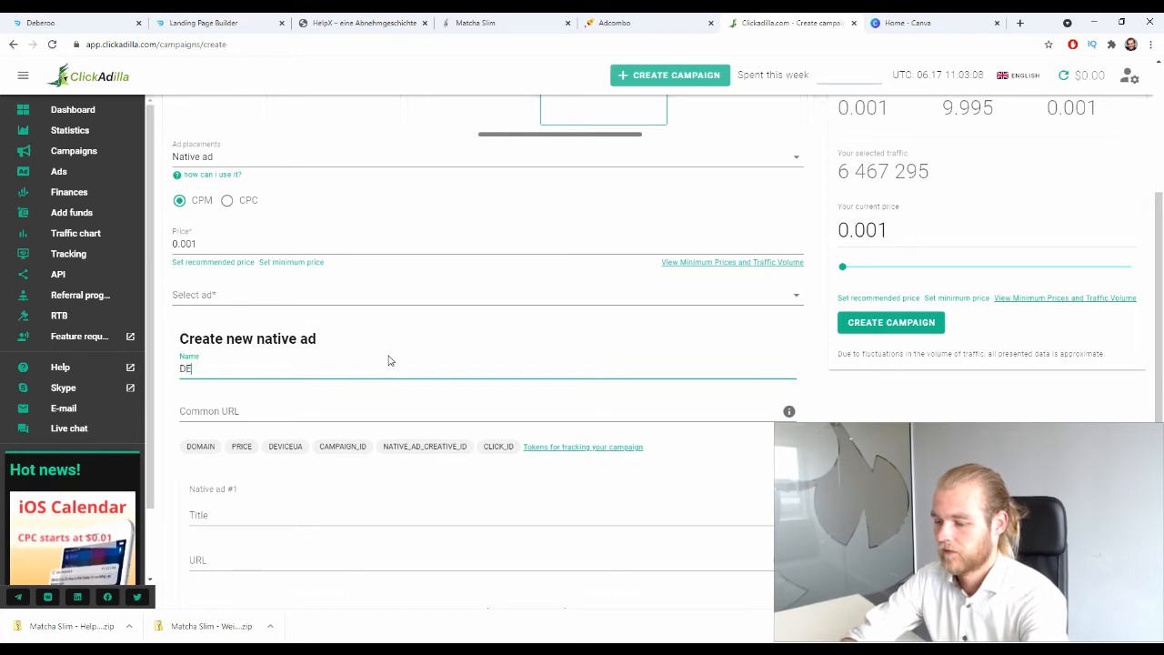
pyautogui.write('Matcha Slim Ad 1')
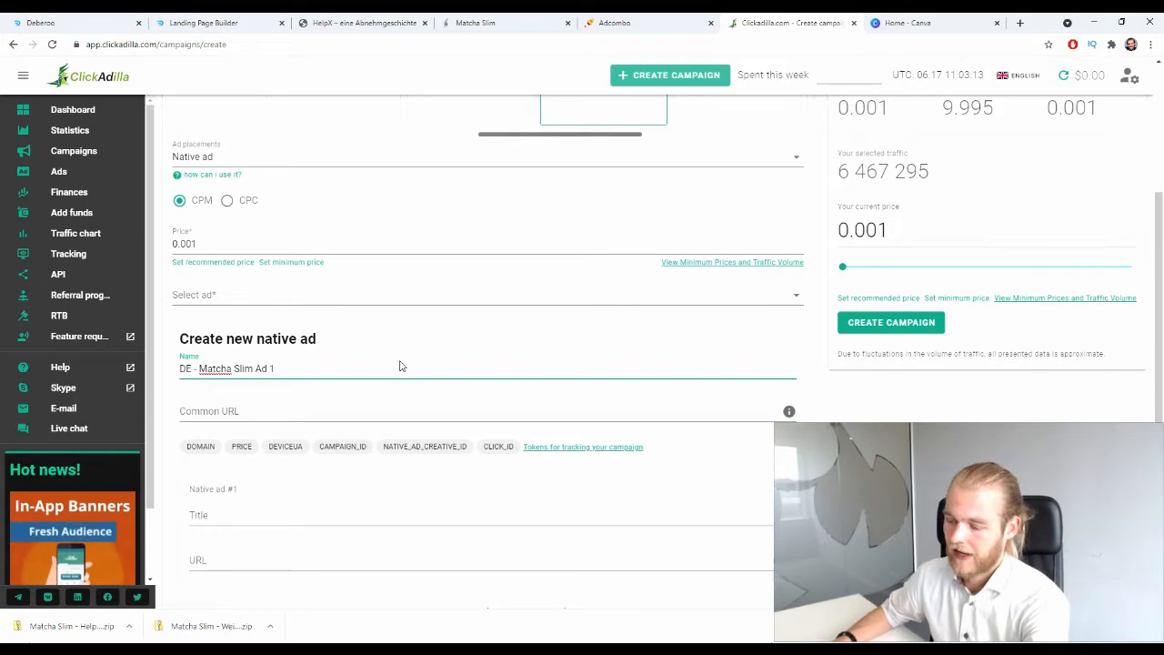
# Open the new native ad's common URL for editing.
pyautogui.scroll(-2, 400, 366)
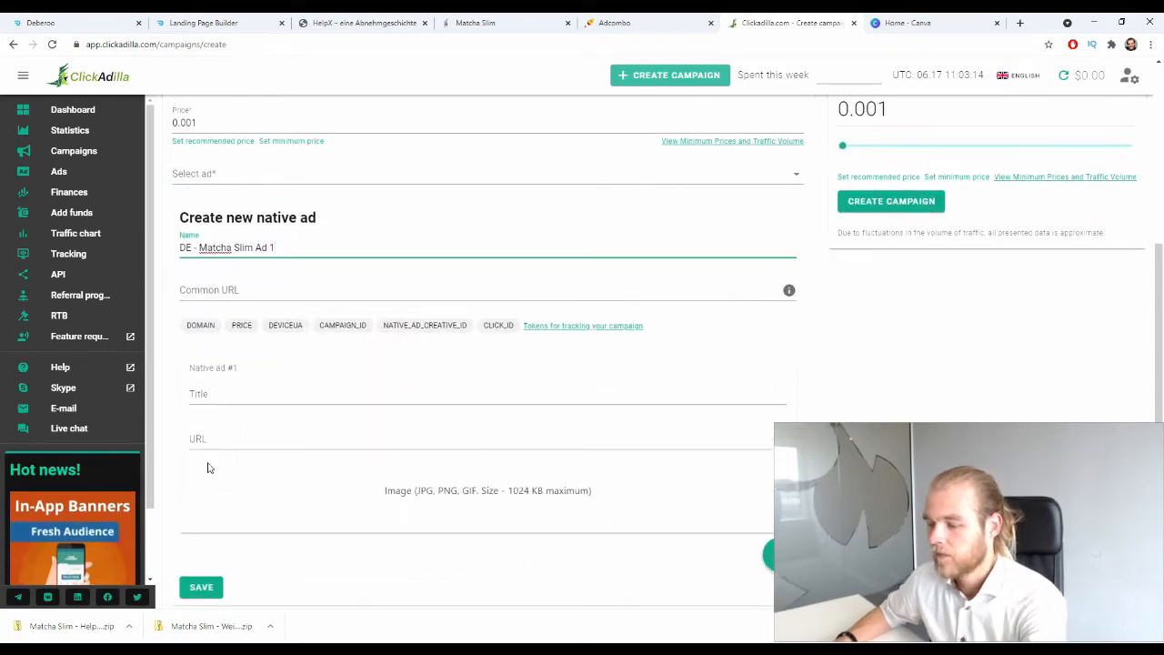
pyautogui.click(267, 295)
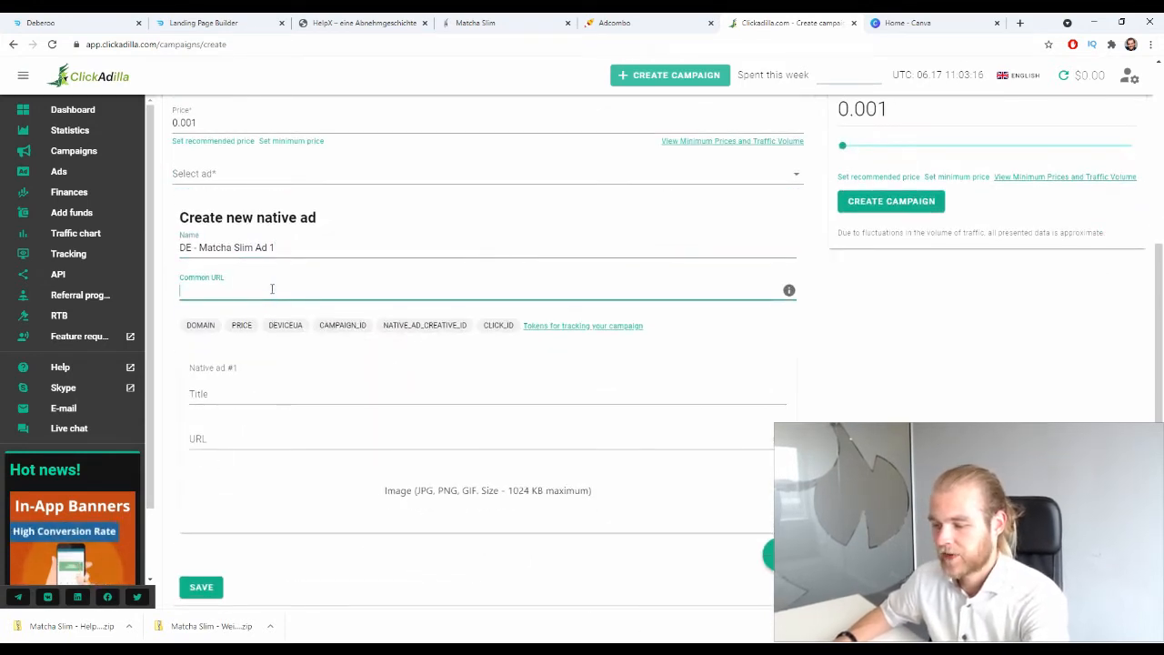
# Paste the copied tracking link as both the common URL and the URL of native ad #1.
pyautogui.hotkey('ctrl', 'v')
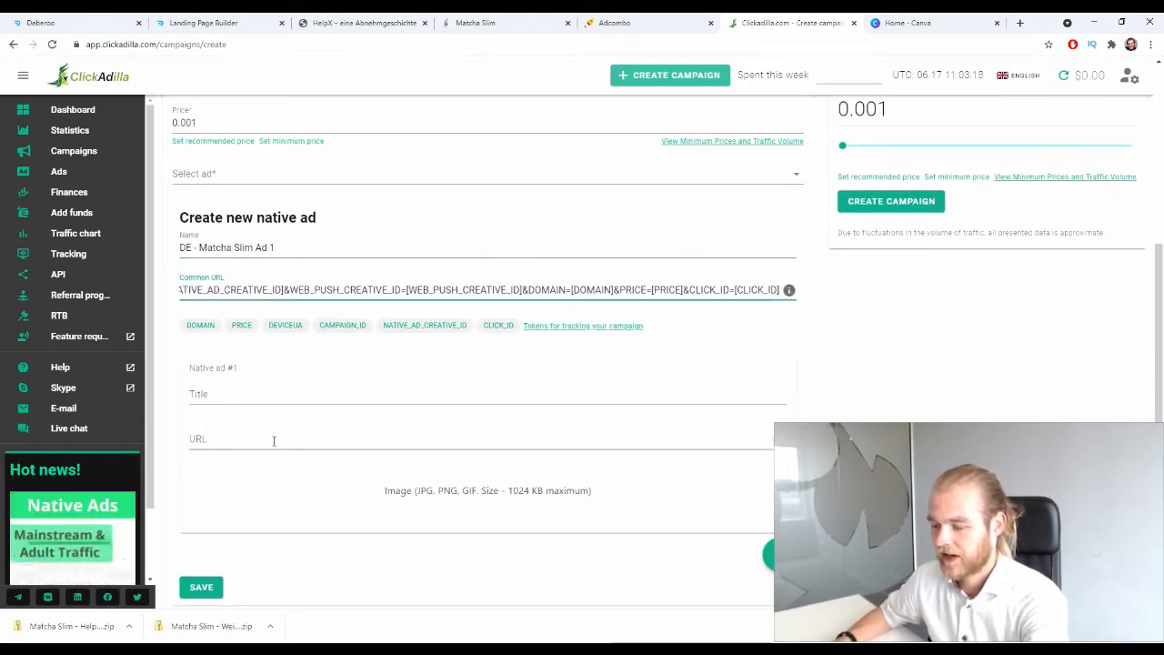
pyautogui.click(273, 438)
pyautogui.hotkey('ctrl', 'v')
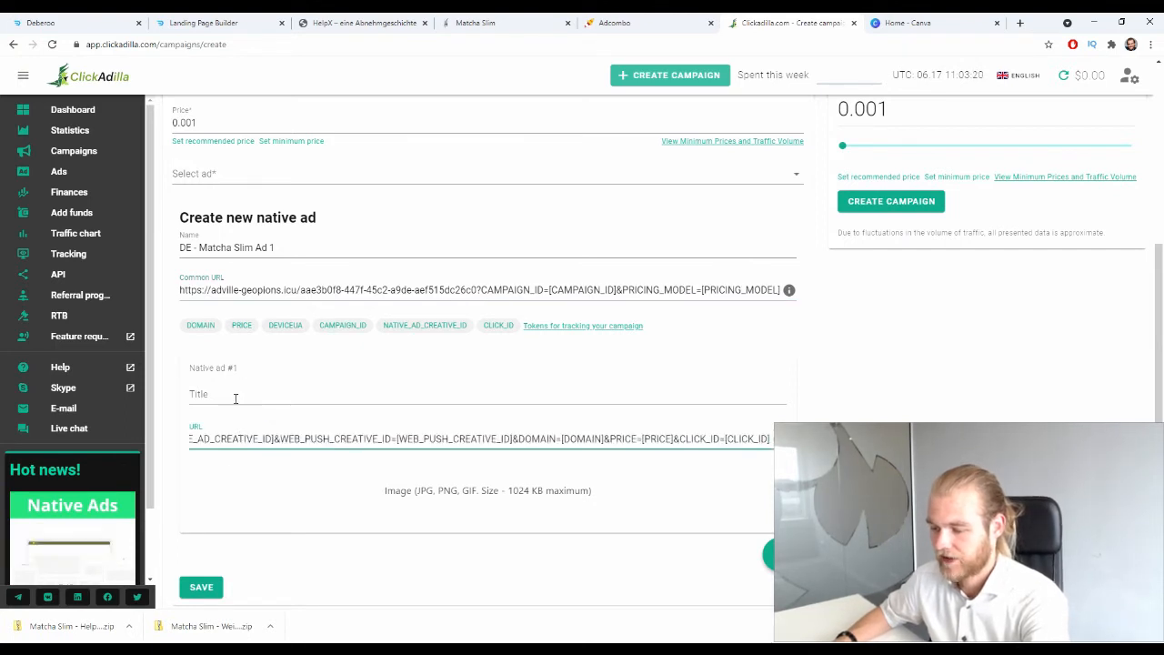
# Title native ad #1 "[NEW RESEARCH] This Plant Will Burn Fat Overnight, Without Diet or Gym".
pyautogui.click(241, 390)
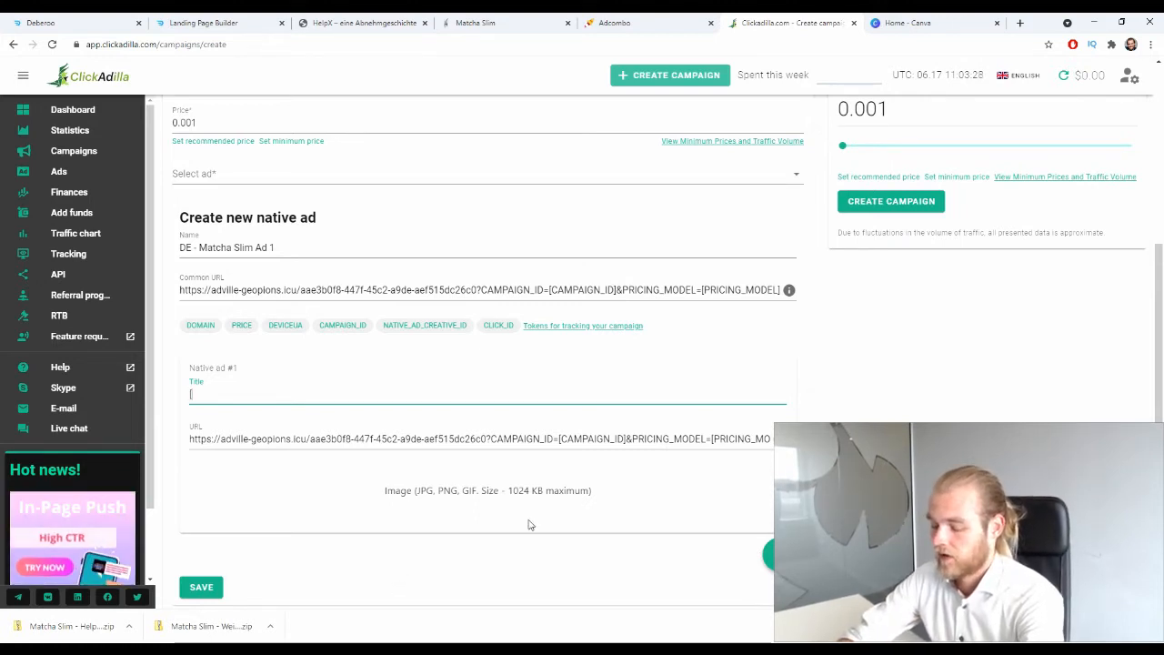
pyautogui.write('eW RE')
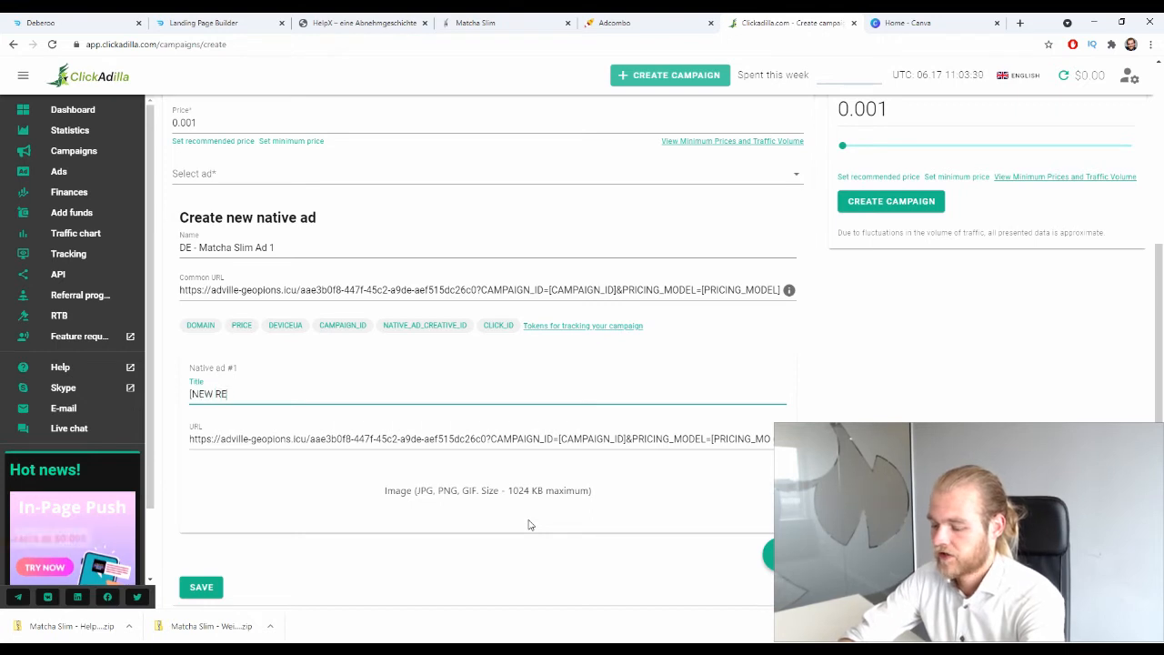
pyautogui.write('SEARCH')
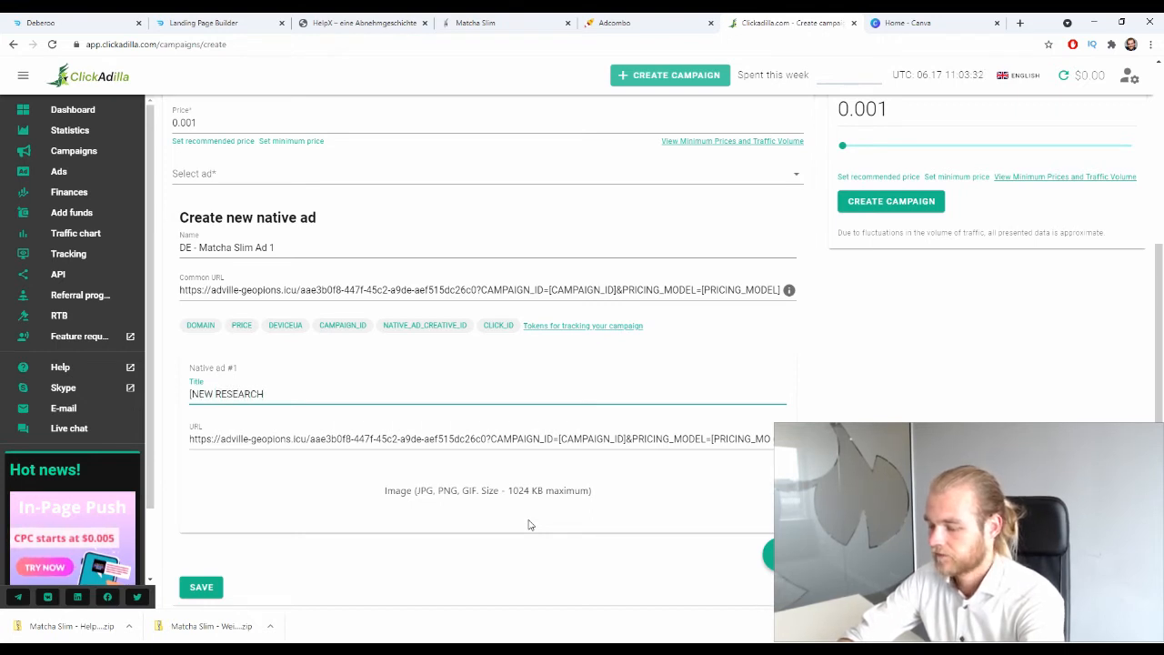
pyautogui.write('] This Plant Will')
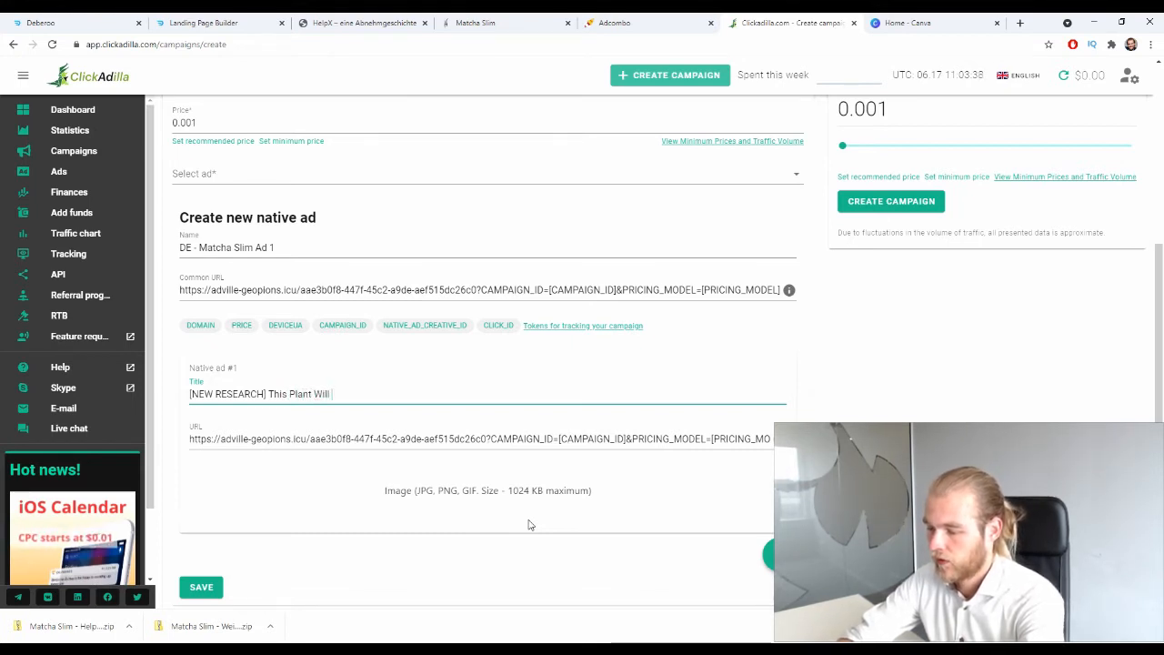
pyautogui.write('at Overnight')
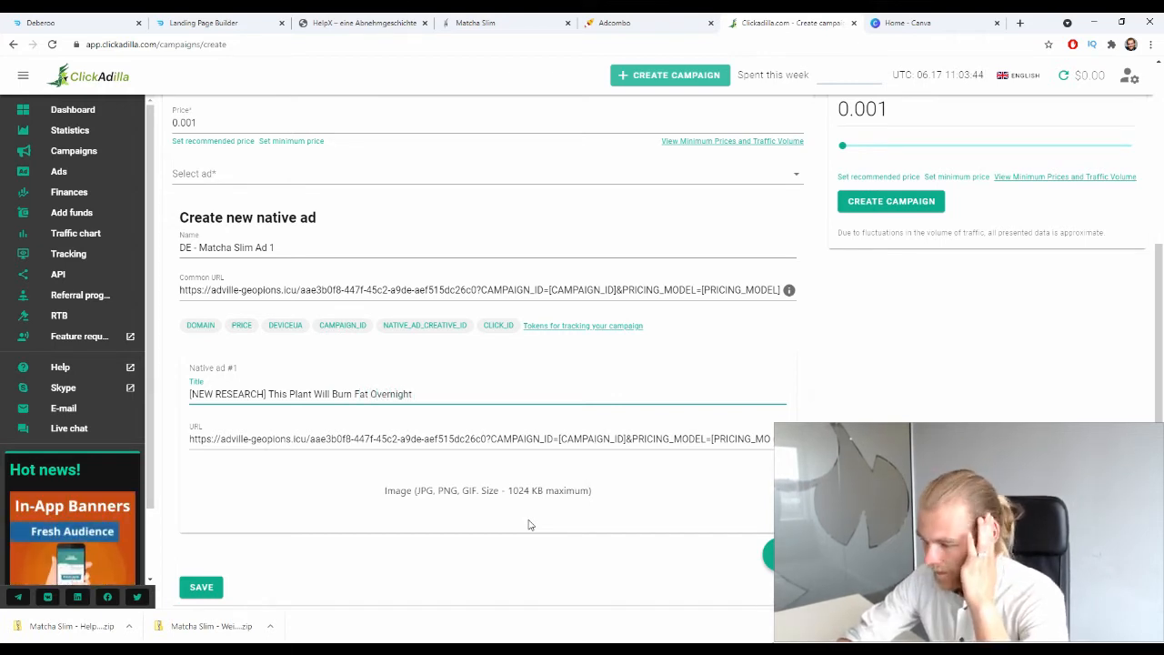
pyautogui.write(', ')
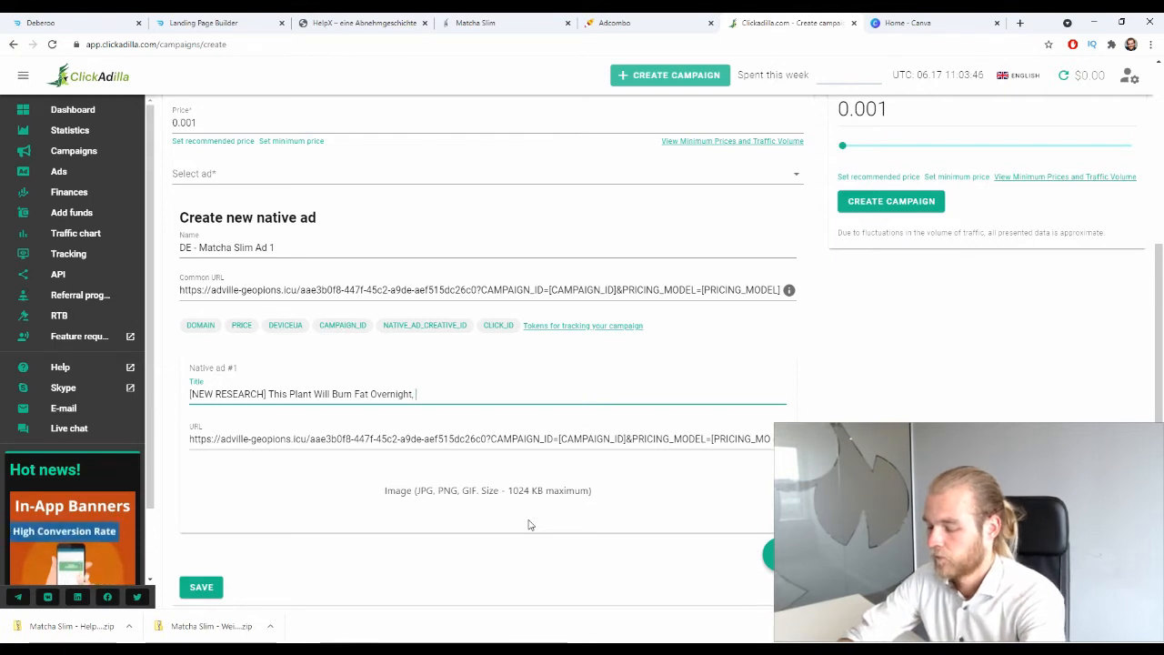
pyautogui.write('Without')
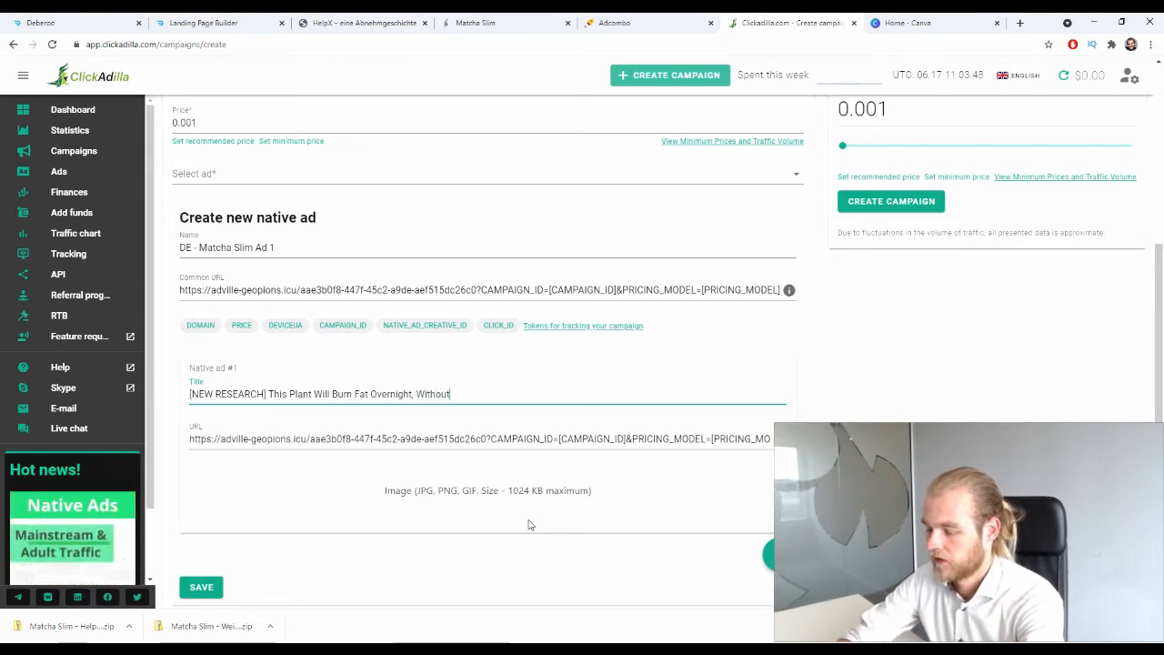
pyautogui.write(' Diet or Gym')
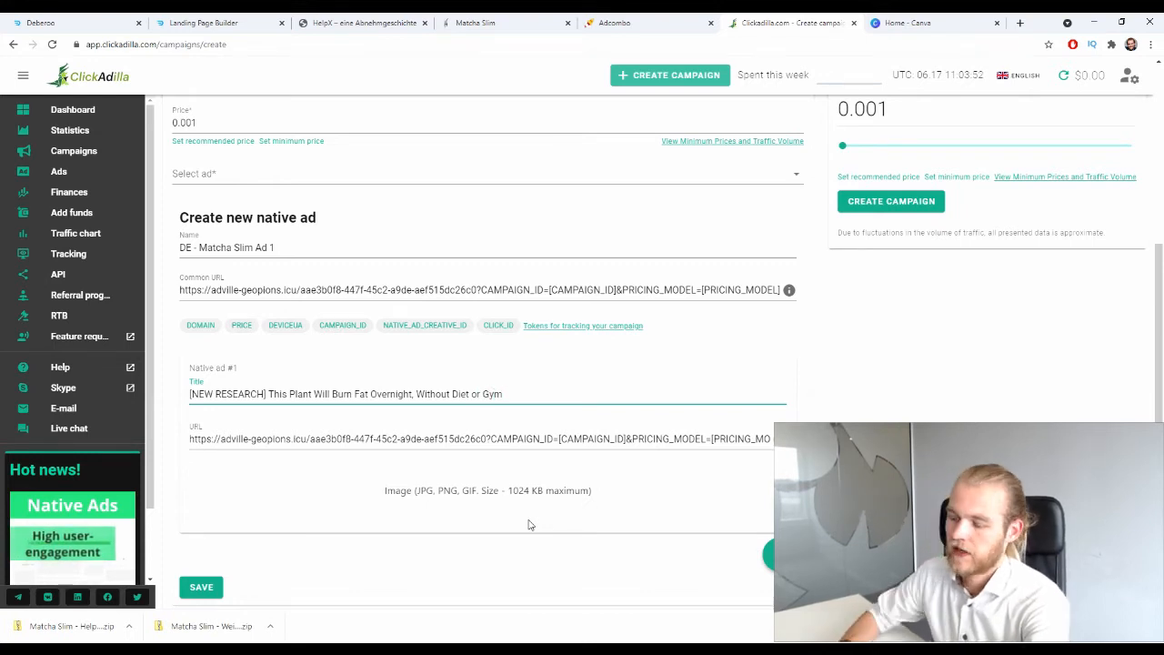
pyautogui.scroll(-1, 606, 394)
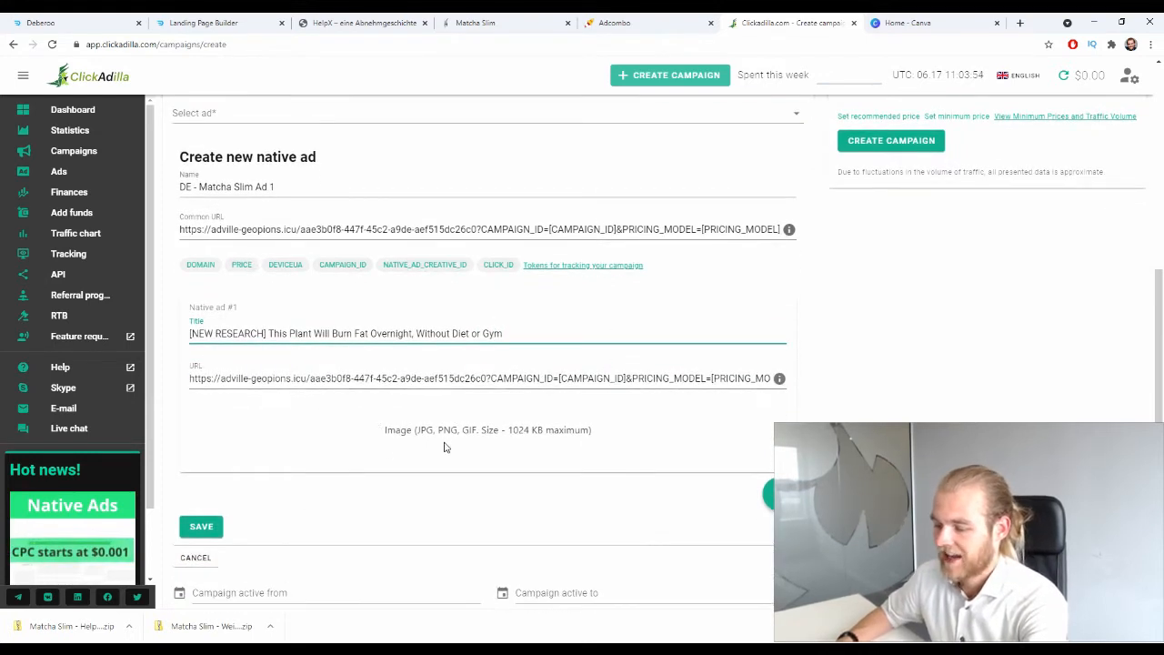
# Switch to Canva and create a new custom-size design of 1200 x 900 px.
pyautogui.click(913, 20)
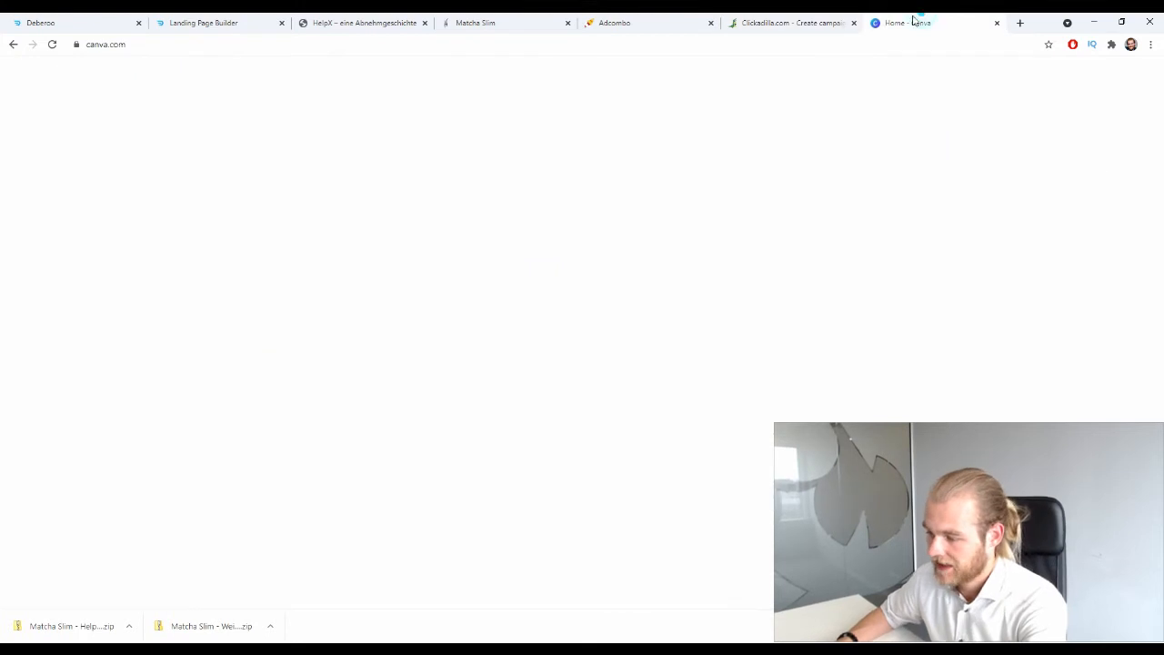
pyautogui.click(1051, 78)
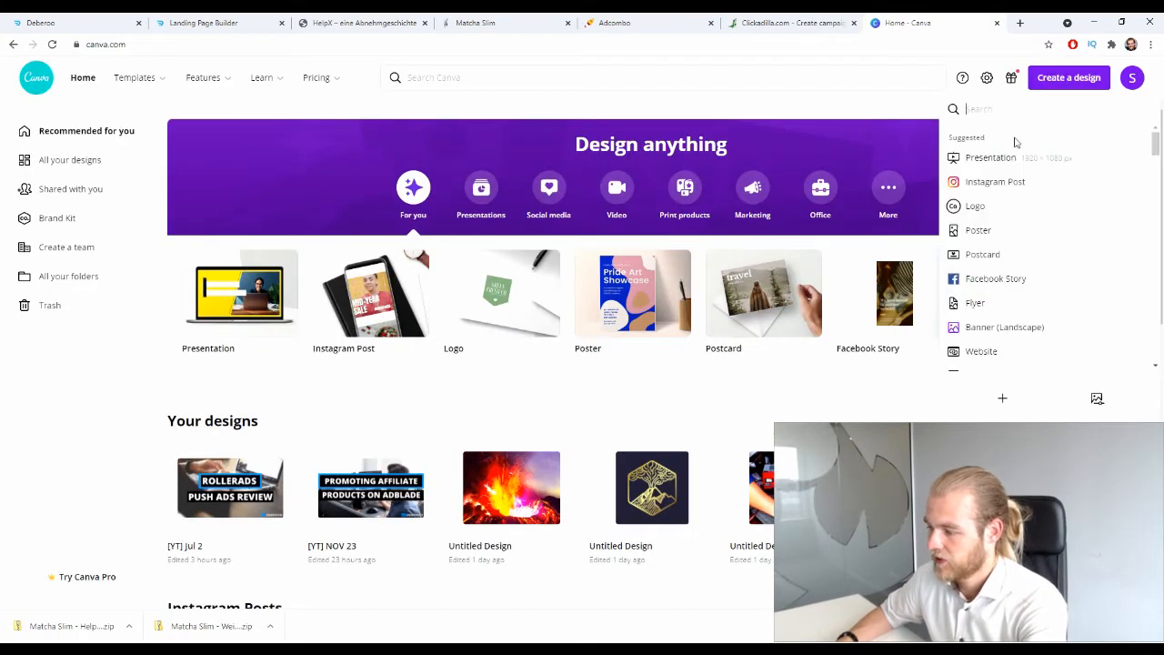
pyautogui.click(1002, 397)
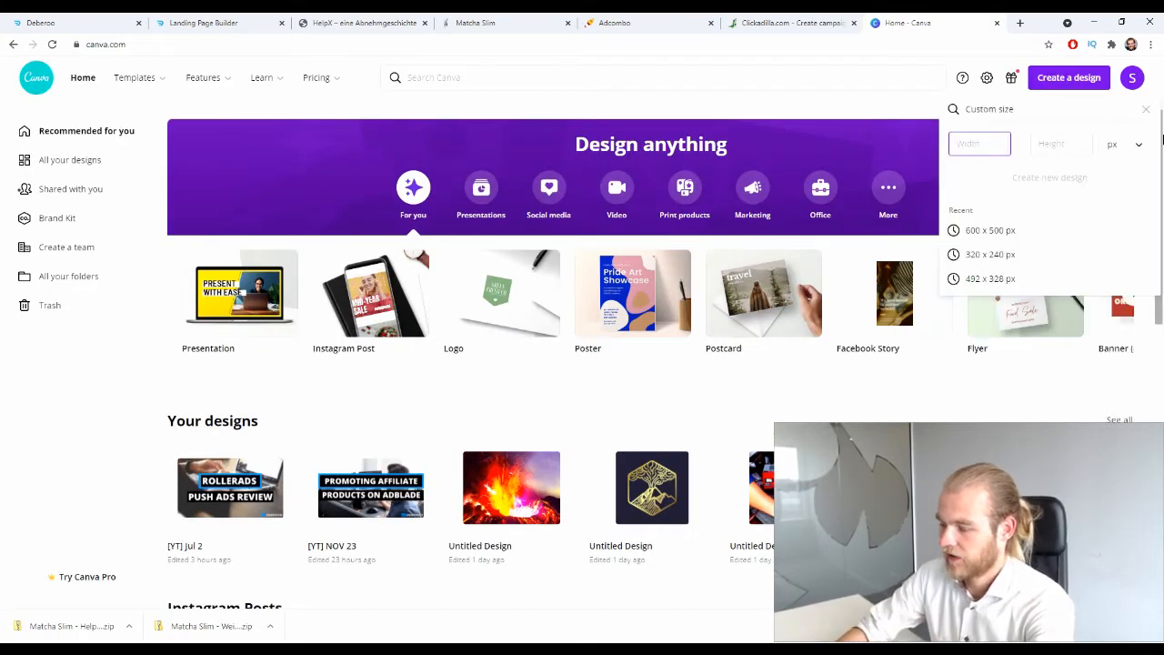
pyautogui.write('1200')
pyautogui.press('Tab')
pyautogui.write('900')
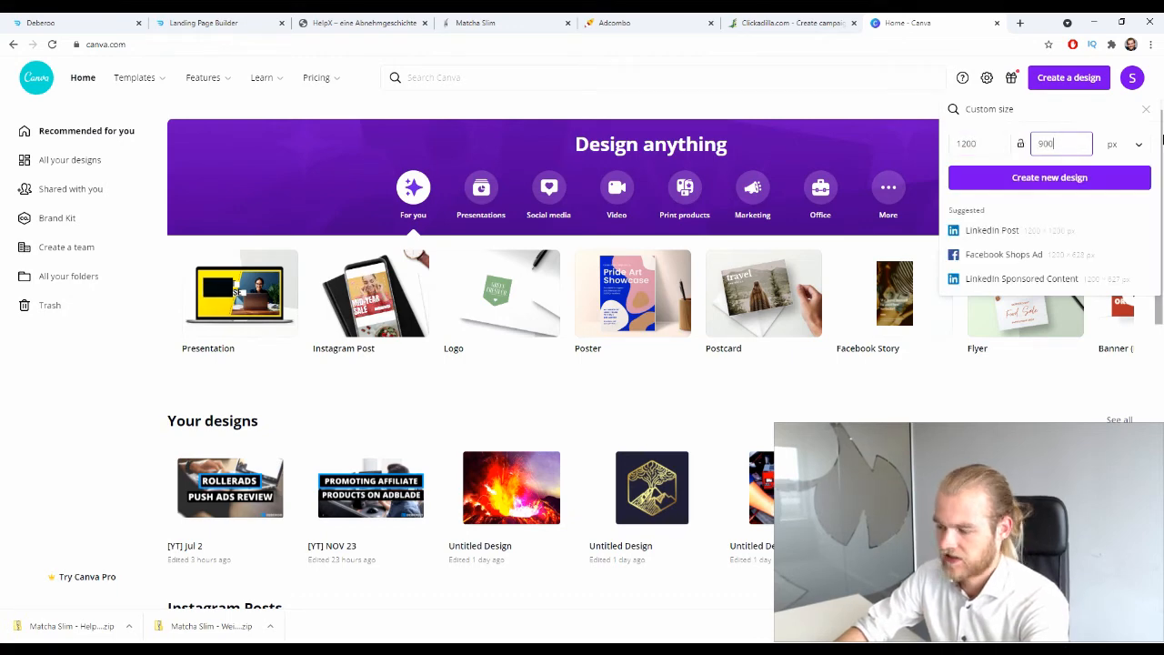
pyautogui.press('Return')
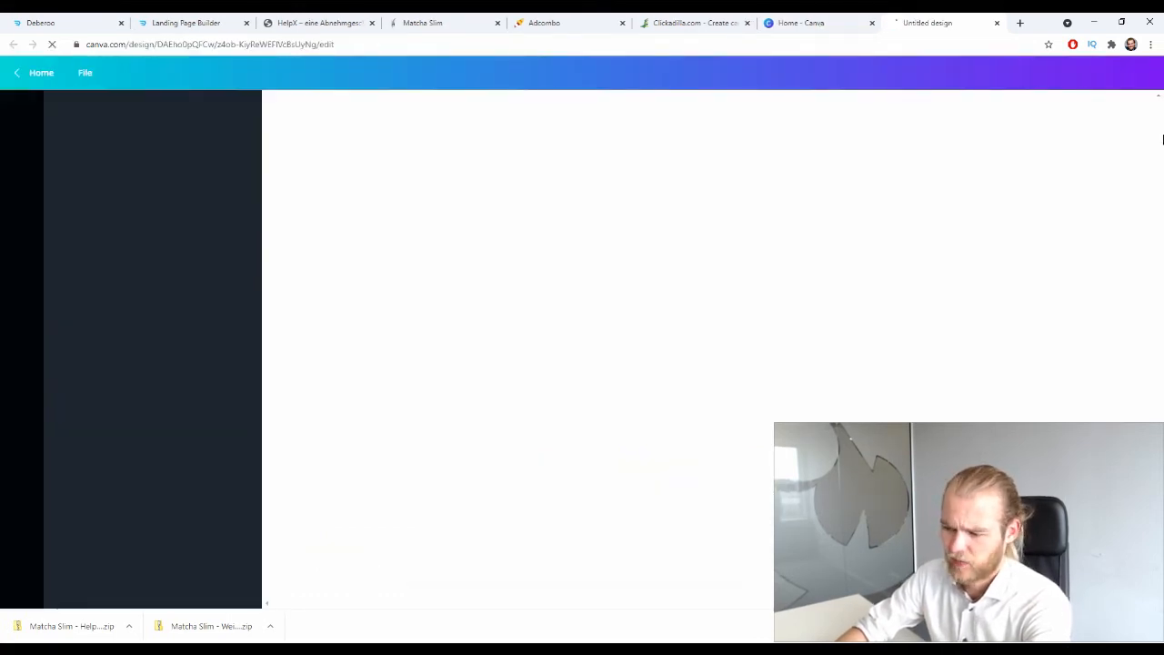
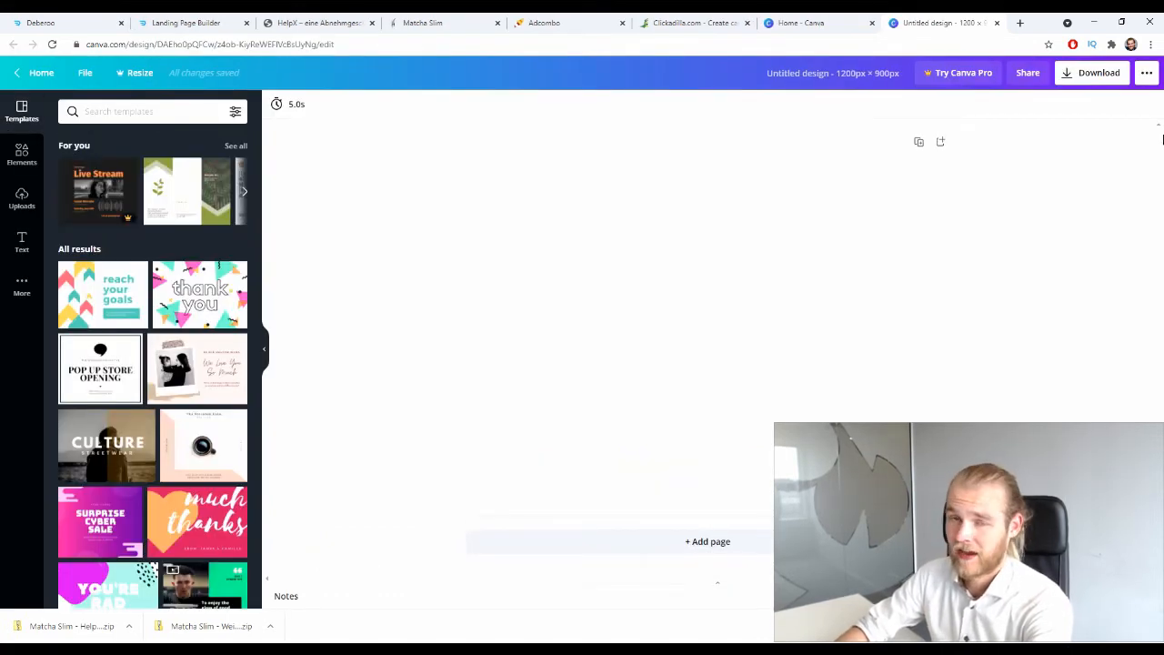
# Search Google for "matcha powder" in a new browser tab and show the image results.
pyautogui.click(1020, 22)
pyautogui.write('matcha')
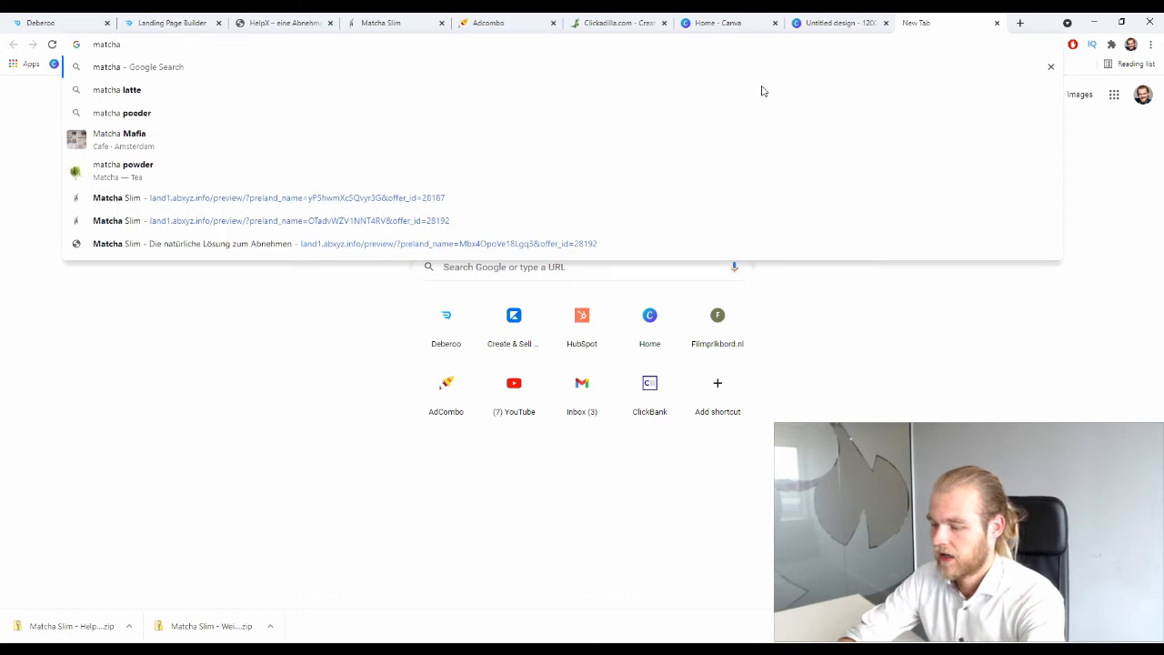
pyautogui.write(' poe')
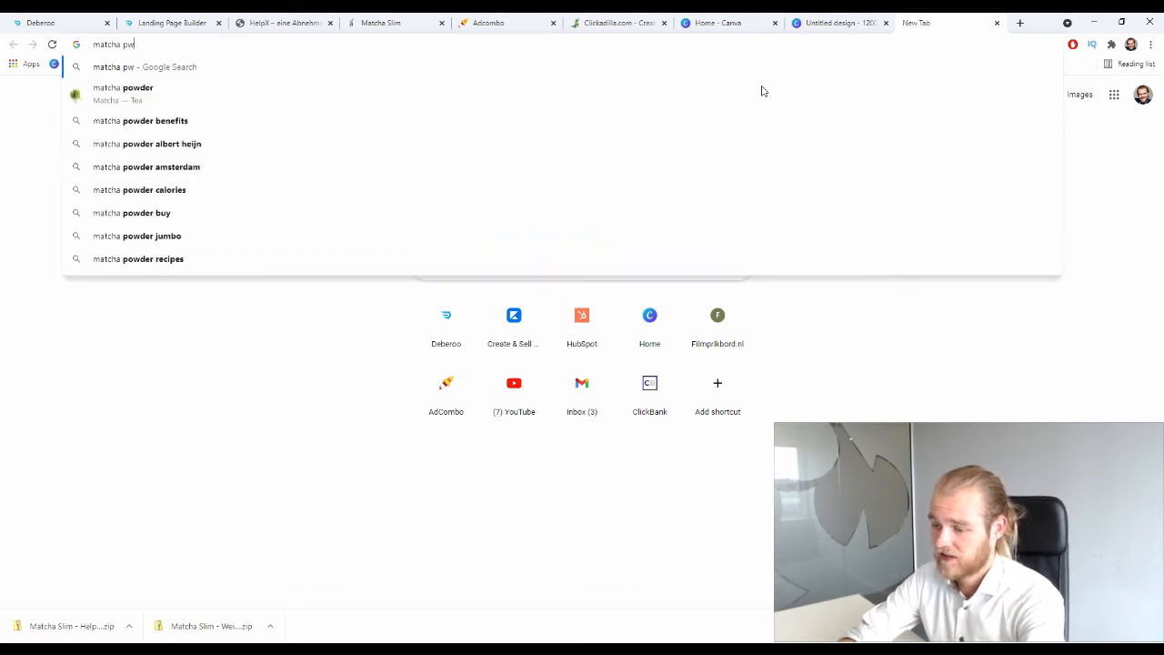
pyautogui.press('BackSpace')
pyautogui.write('wder')
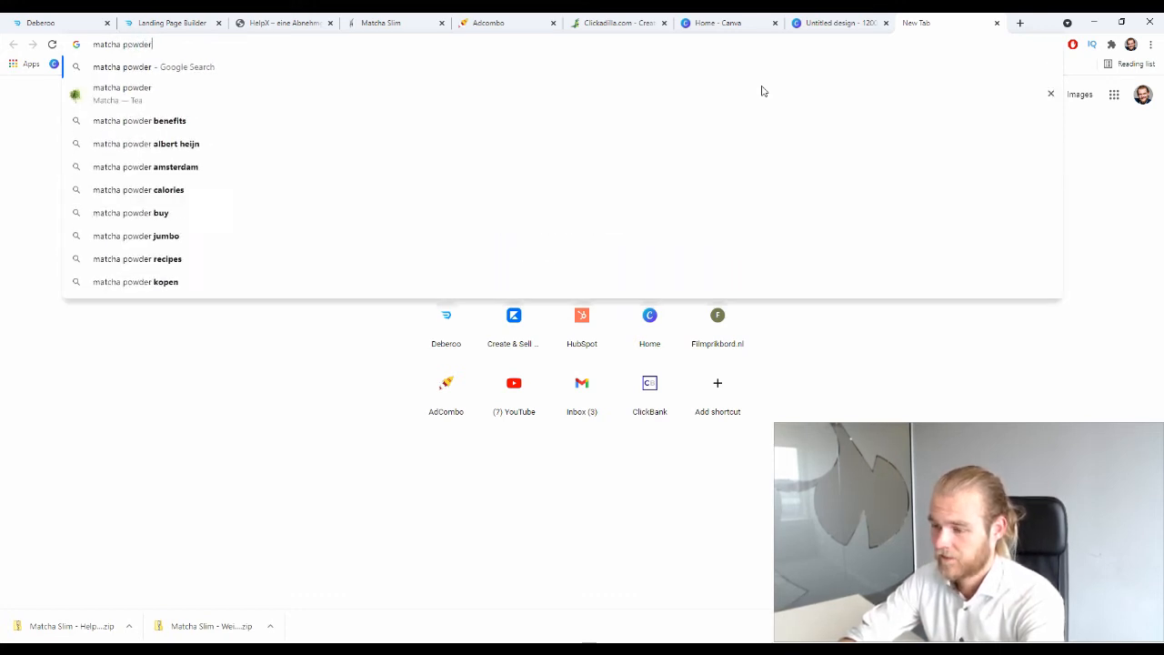
pyautogui.press('Return')
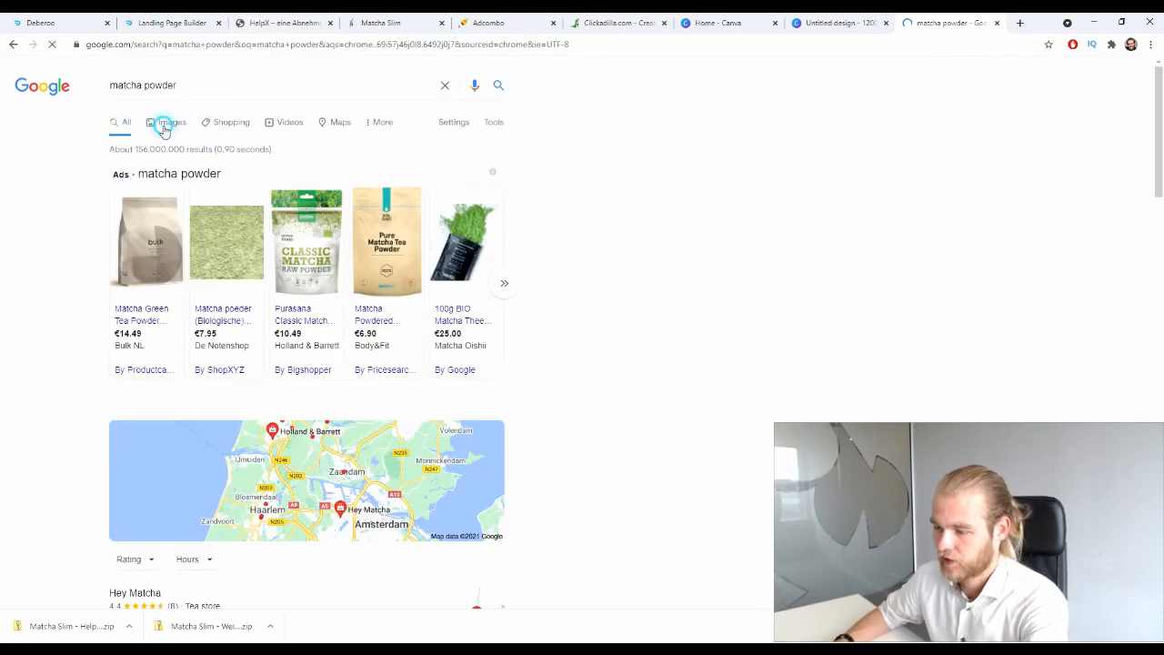
pyautogui.click(162, 119)
# Preview the picture of matcha powder on a white spoon and examine the other matcha powder images for ad material.
pyautogui.scroll(-5, 34, 175)
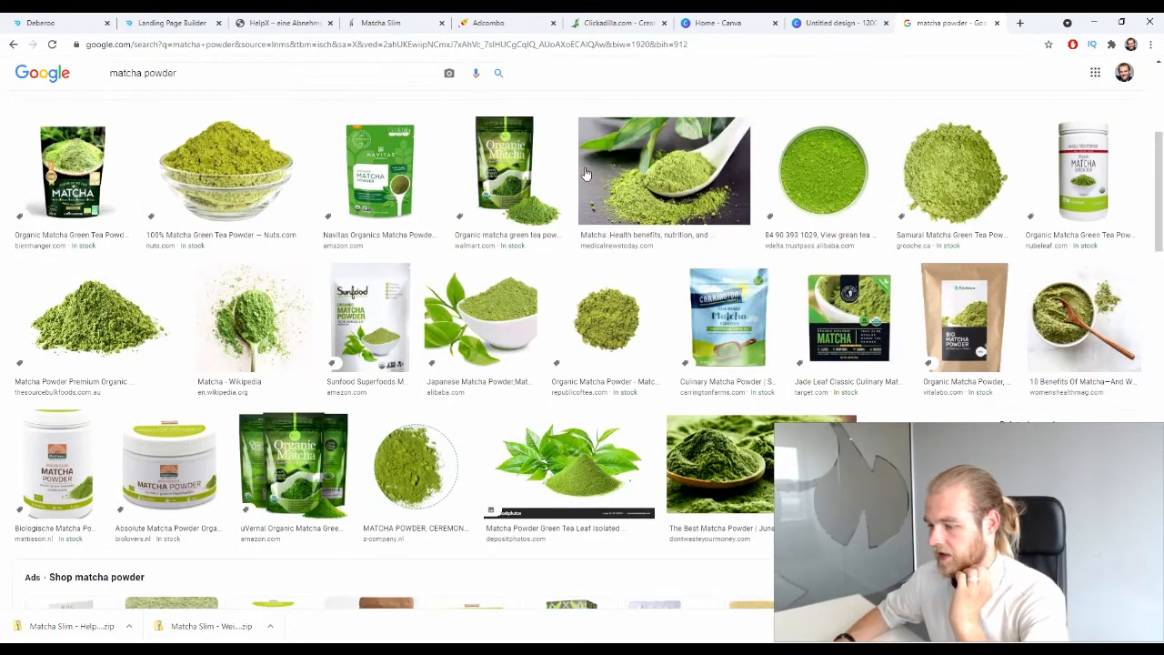
pyautogui.click(688, 202)
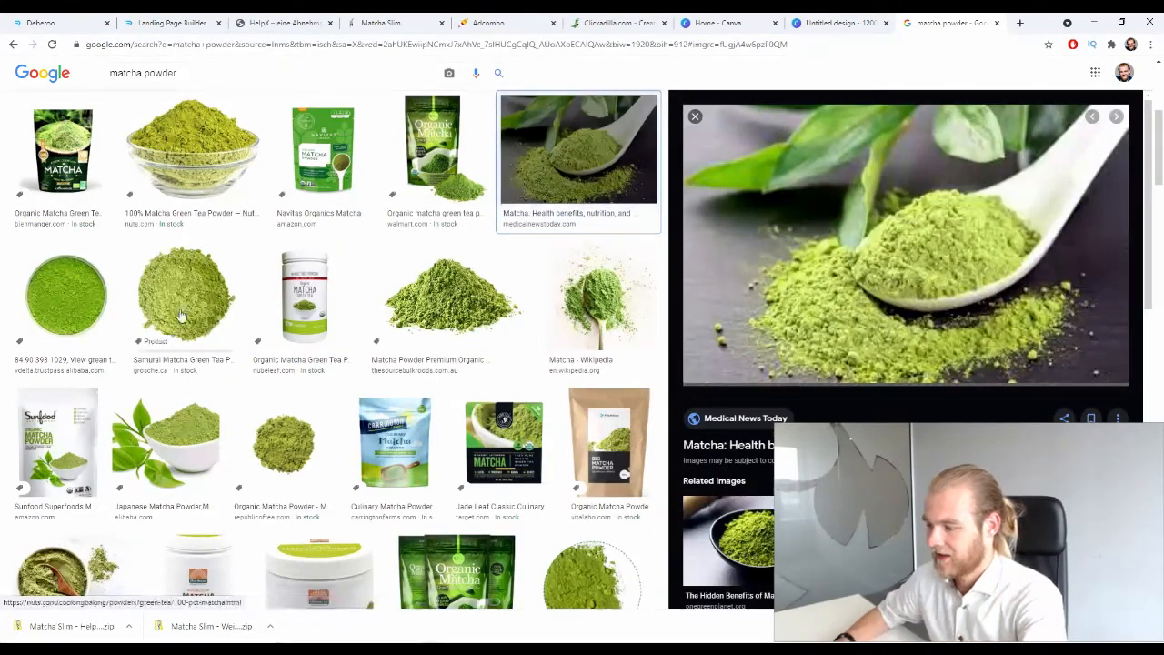
pyautogui.scroll(-3, 187, 304)
pyautogui.scroll(-12, 119, 259)
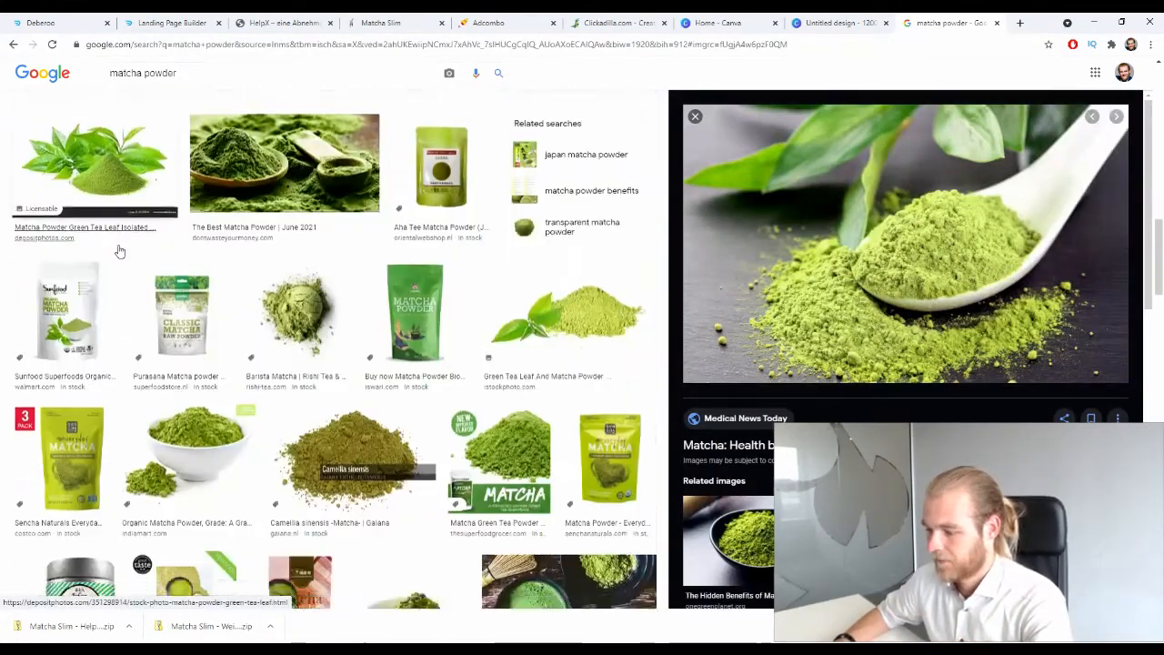
pyautogui.scroll(-6, 119, 250)
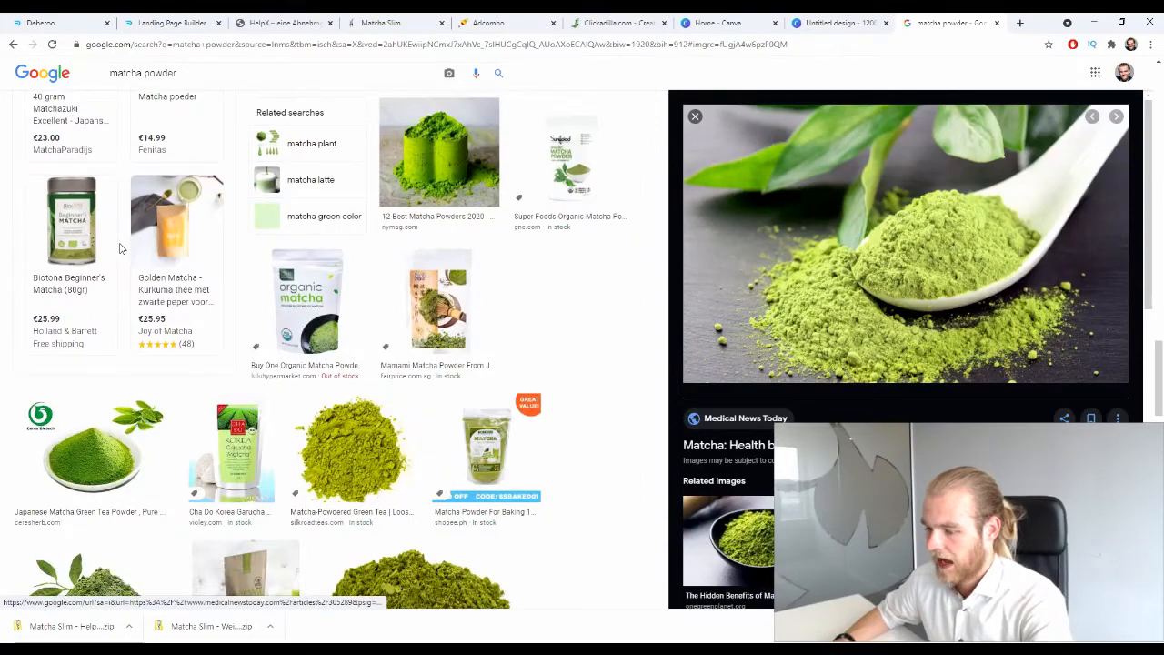
pyautogui.scroll(10, 119, 249)
pyautogui.scroll(-2, 124, 253)
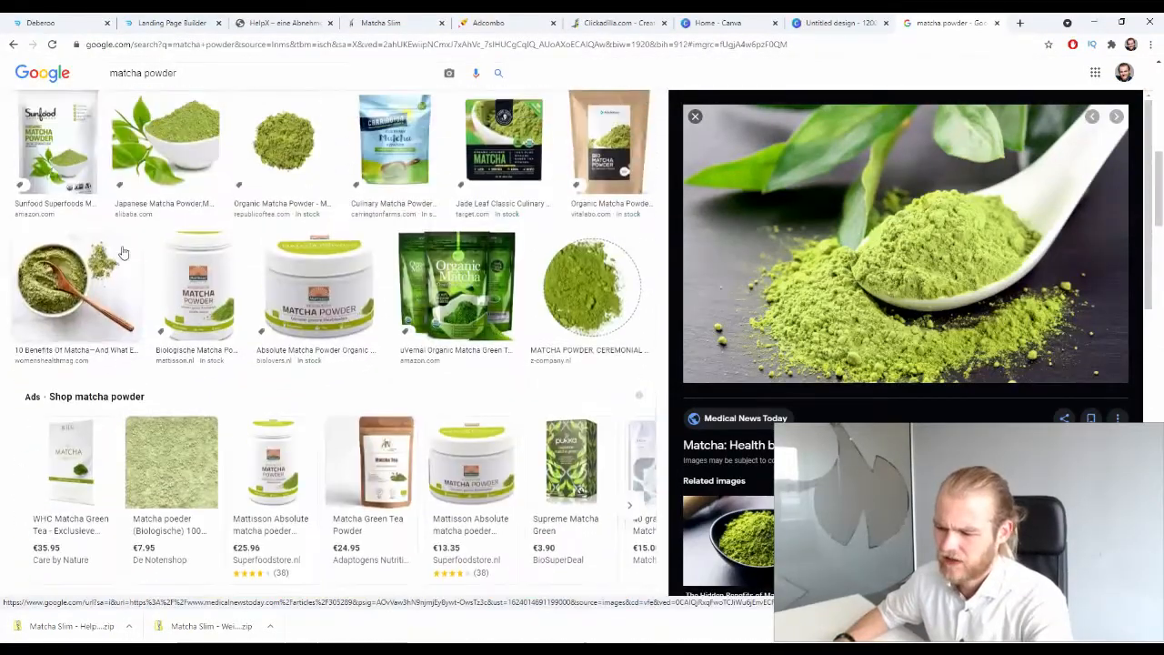
pyautogui.scroll(8, 124, 253)
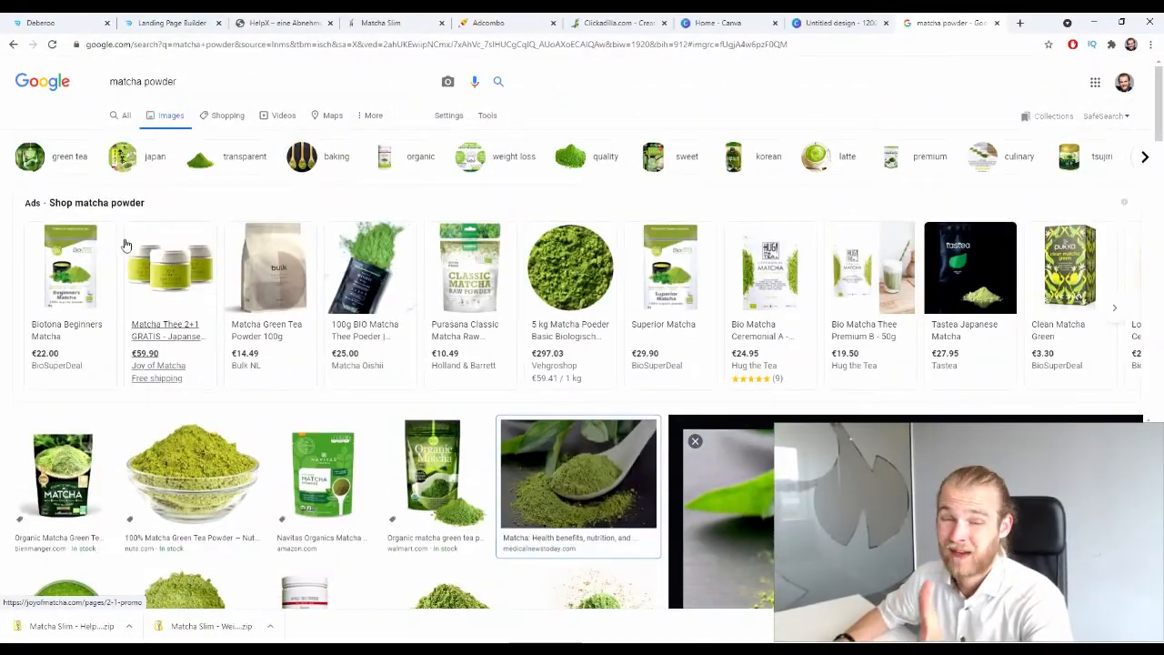
pyautogui.moveTo(128, 237)
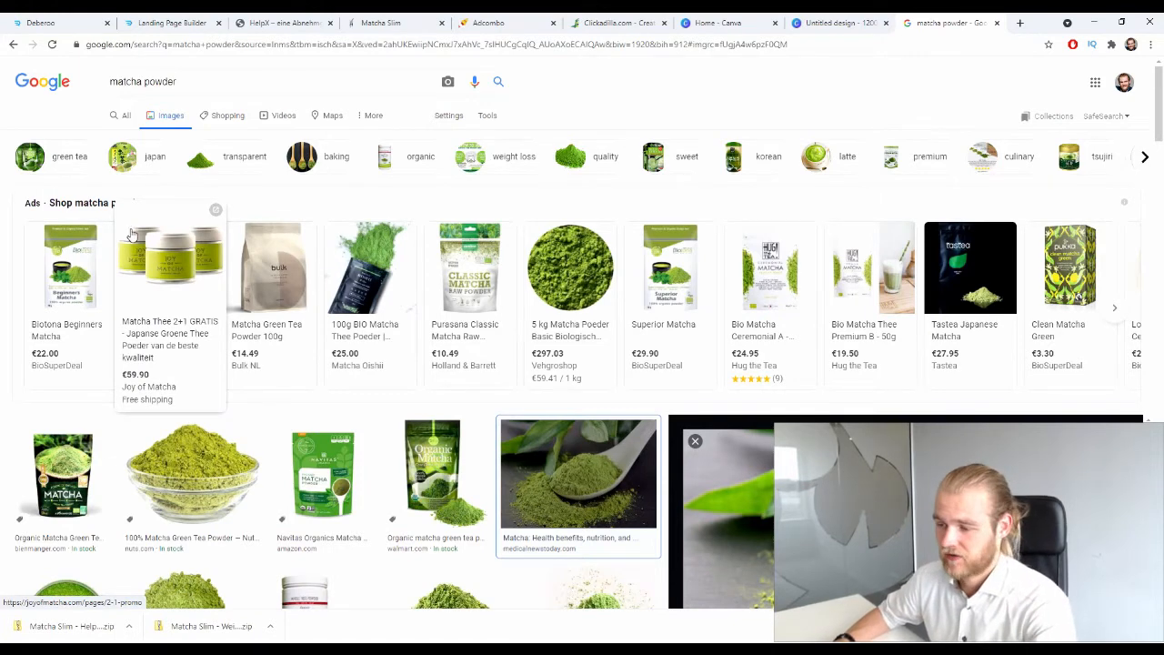
# Change the image search to "matcha plant".
pyautogui.click(253, 80)
pyautogui.press('BackSpace')
pyautogui.press('BackSpace')
pyautogui.press('BackSpace')
pyautogui.press('BackSpace')
pyautogui.press('BackSpace')
pyautogui.press('BackSpace')
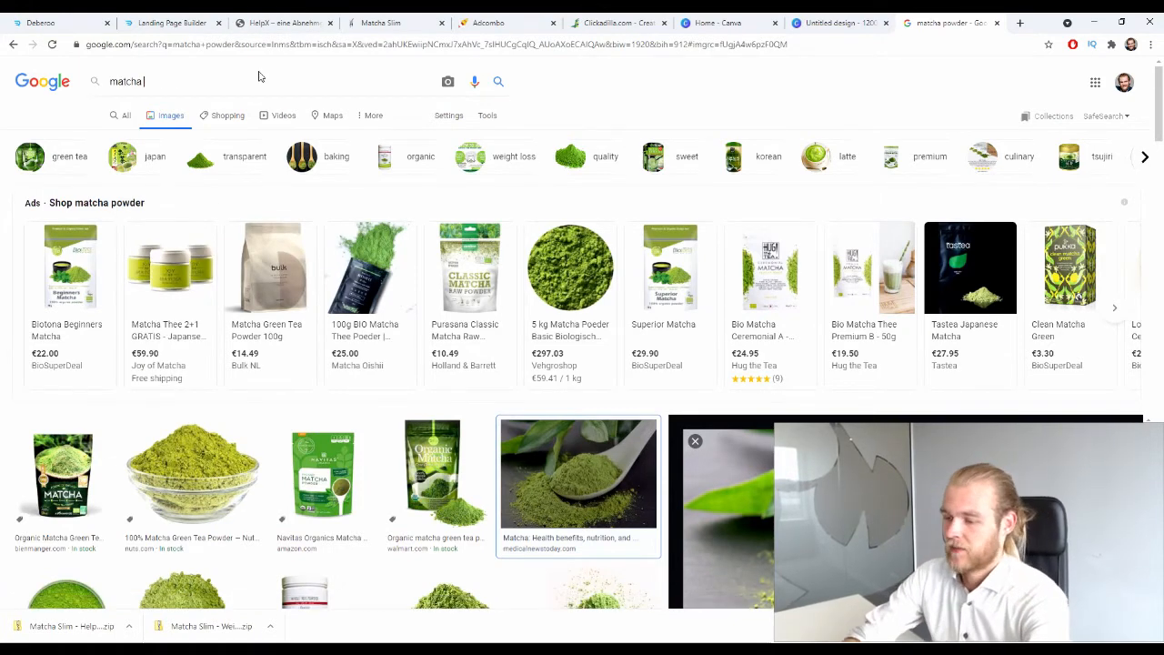
pyautogui.write('plant')
pyautogui.press('Return')
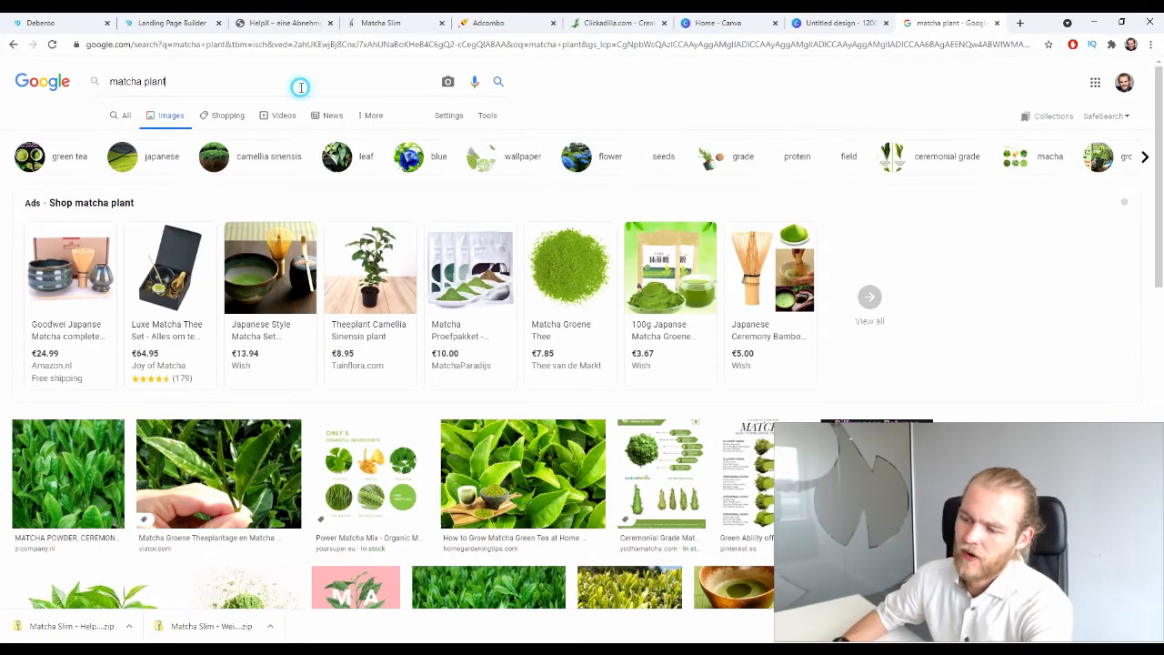
# Preview the picture of matcha plants growing under a straw roof, then close the preview.
pyautogui.click(299, 83)
pyautogui.scroll(-4, 306, 246)
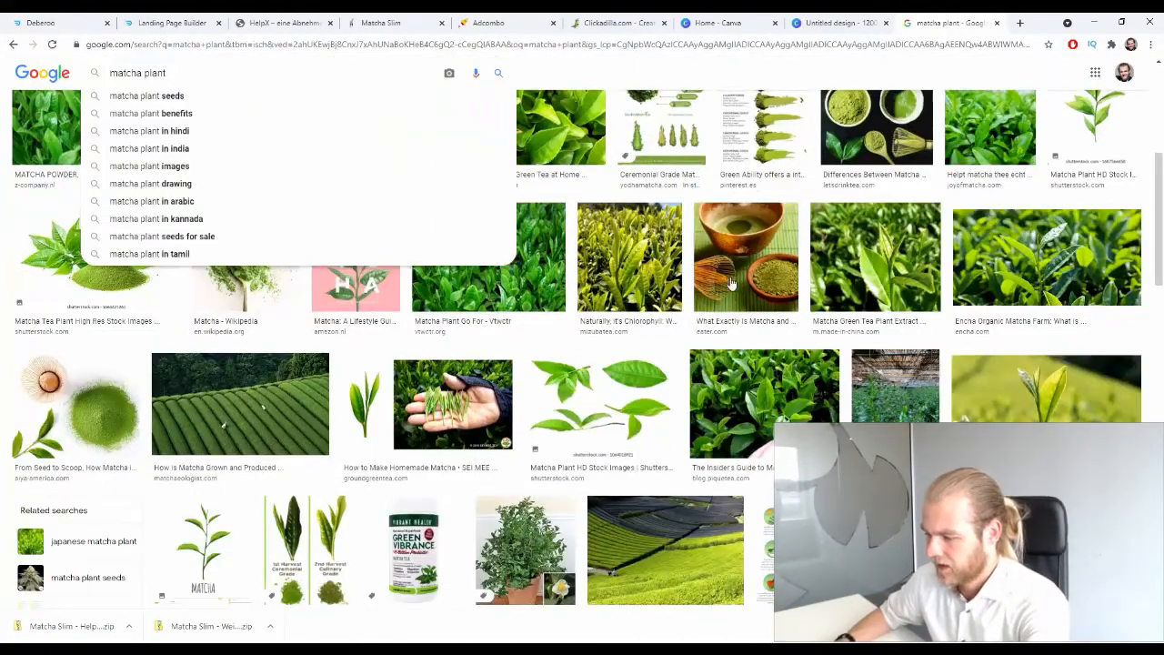
pyautogui.click(891, 415)
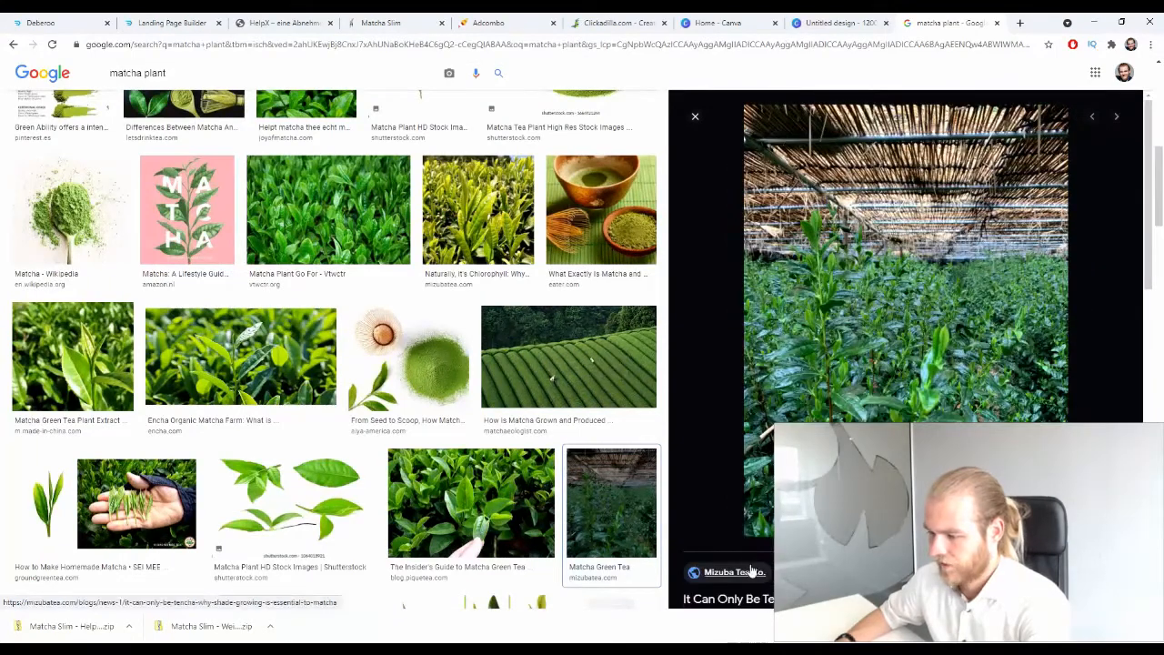
pyautogui.click(695, 117)
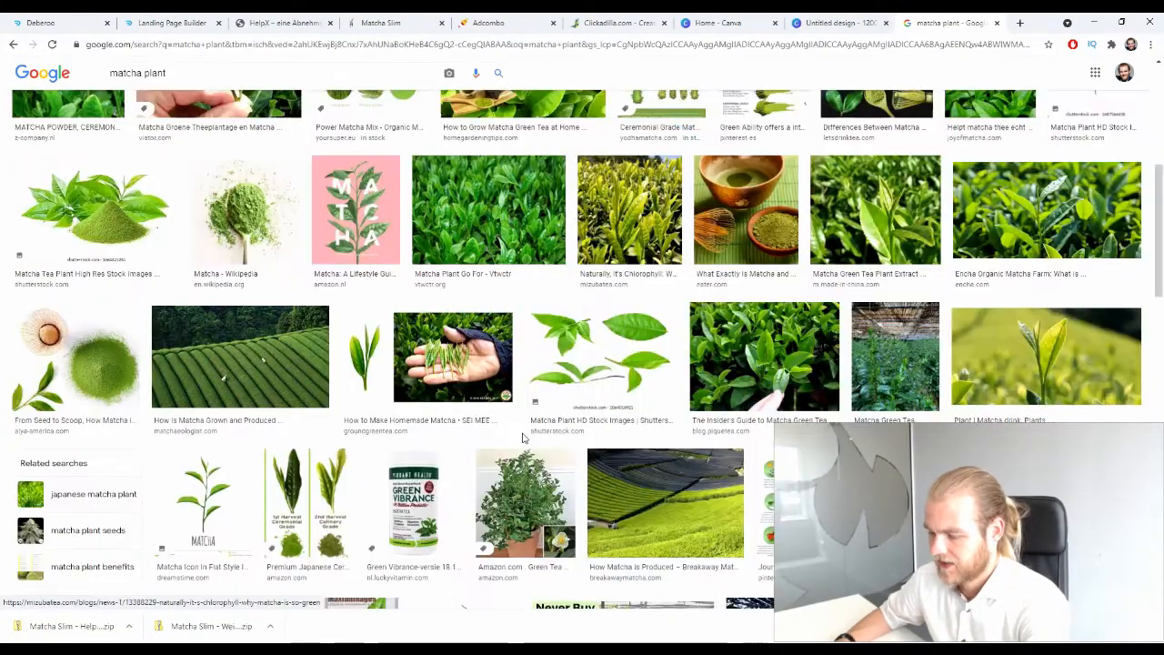
# Examine more matcha plant images and preview the picture of the terraced tea field.
pyautogui.scroll(-2, 506, 408)
pyautogui.scroll(7, 506, 408)
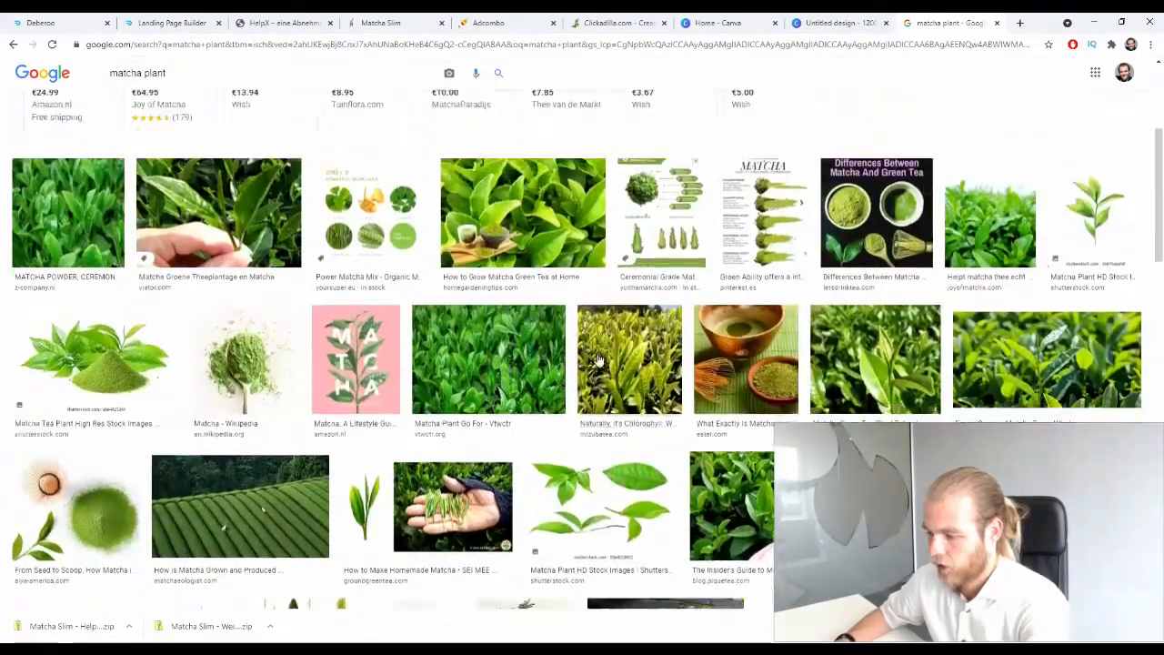
pyautogui.scroll(-2, 637, 436)
pyautogui.click(661, 446)
pyautogui.scroll(10, 528, 400)
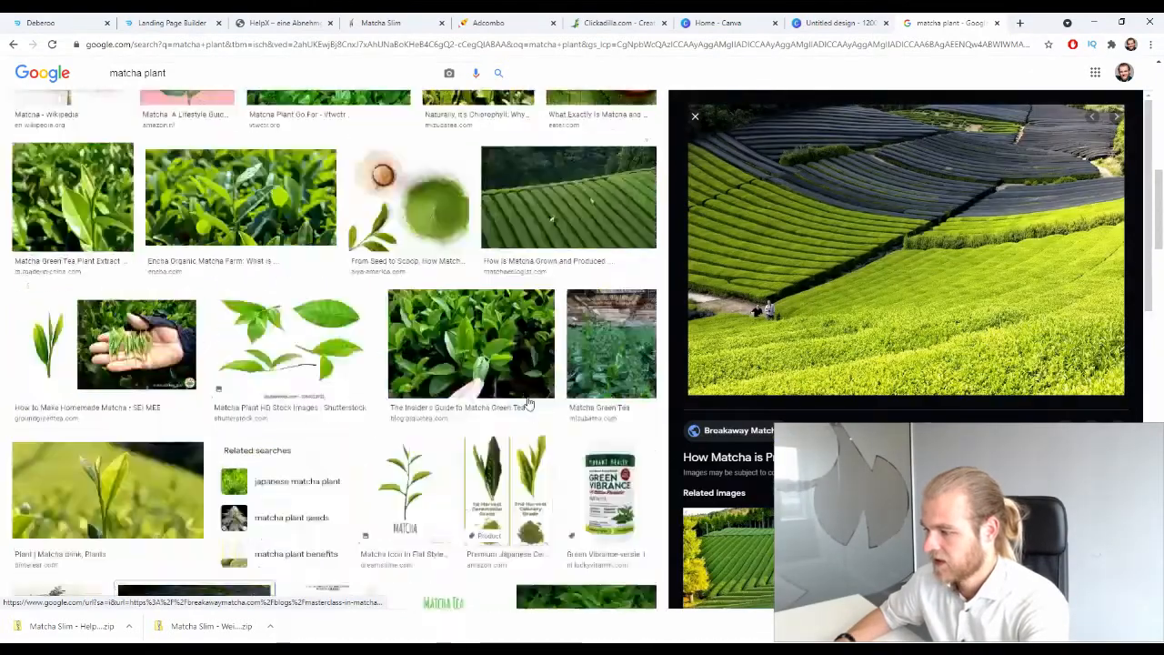
# Change the image search to "matcha plant wild".
pyautogui.click(227, 80)
pyautogui.write('wild')
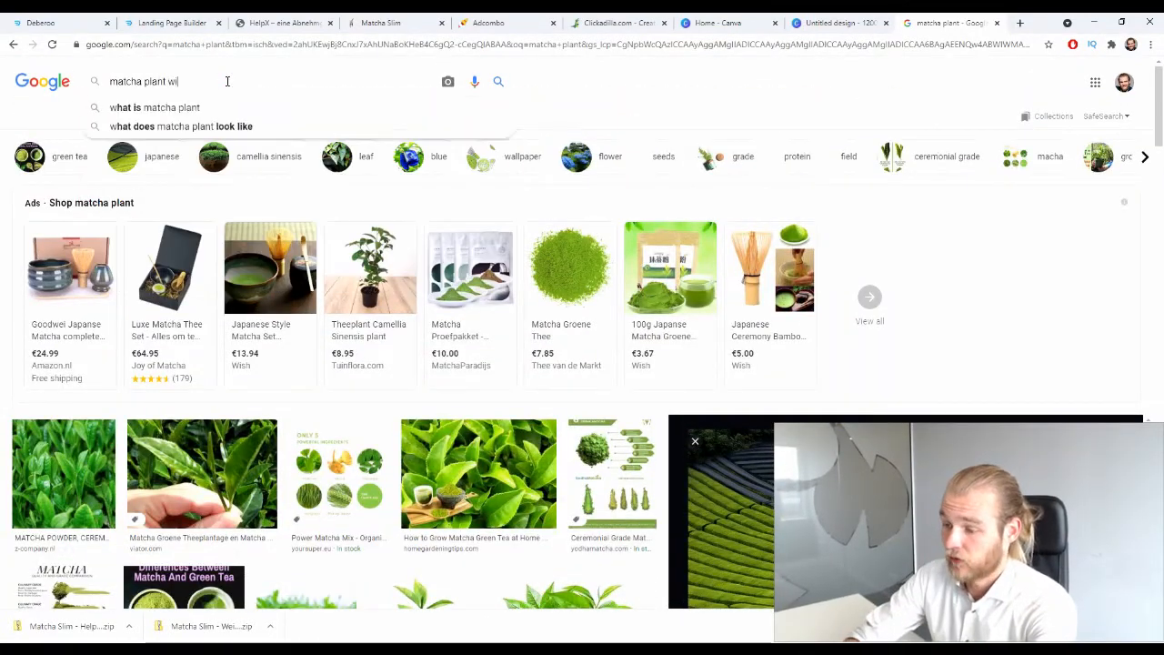
pyautogui.press('Return')
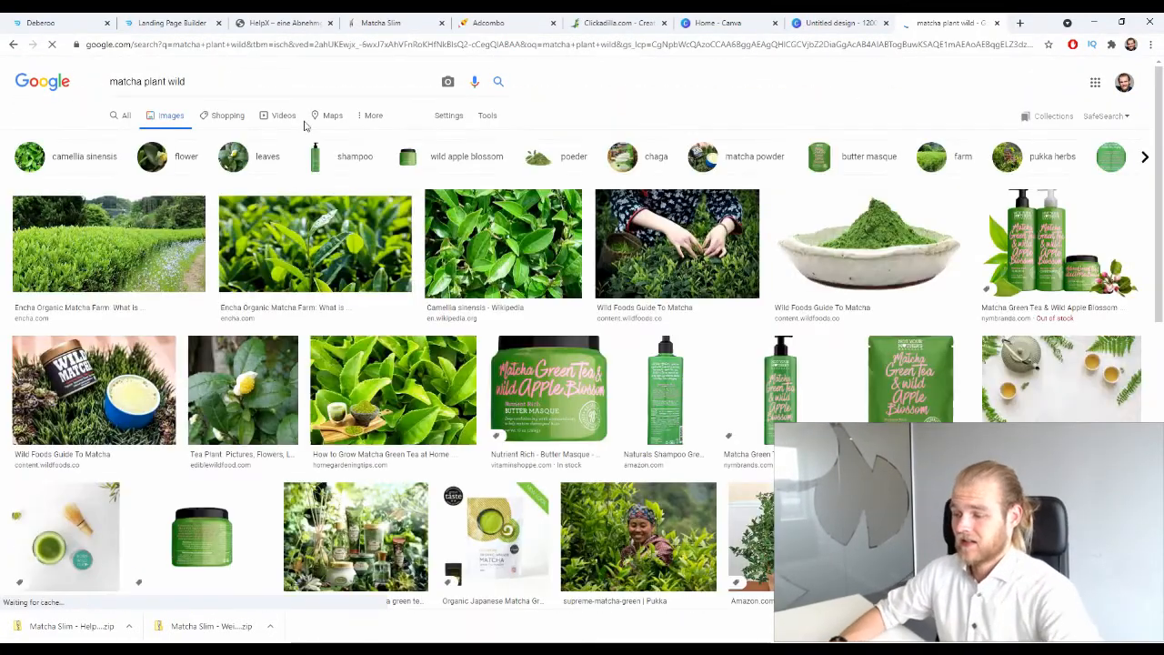
# Examine the wild matcha plant images for ad material and preview the glass teapot picture among green leaves.
pyautogui.scroll(-1, 275, 273)
pyautogui.scroll(-3, 275, 273)
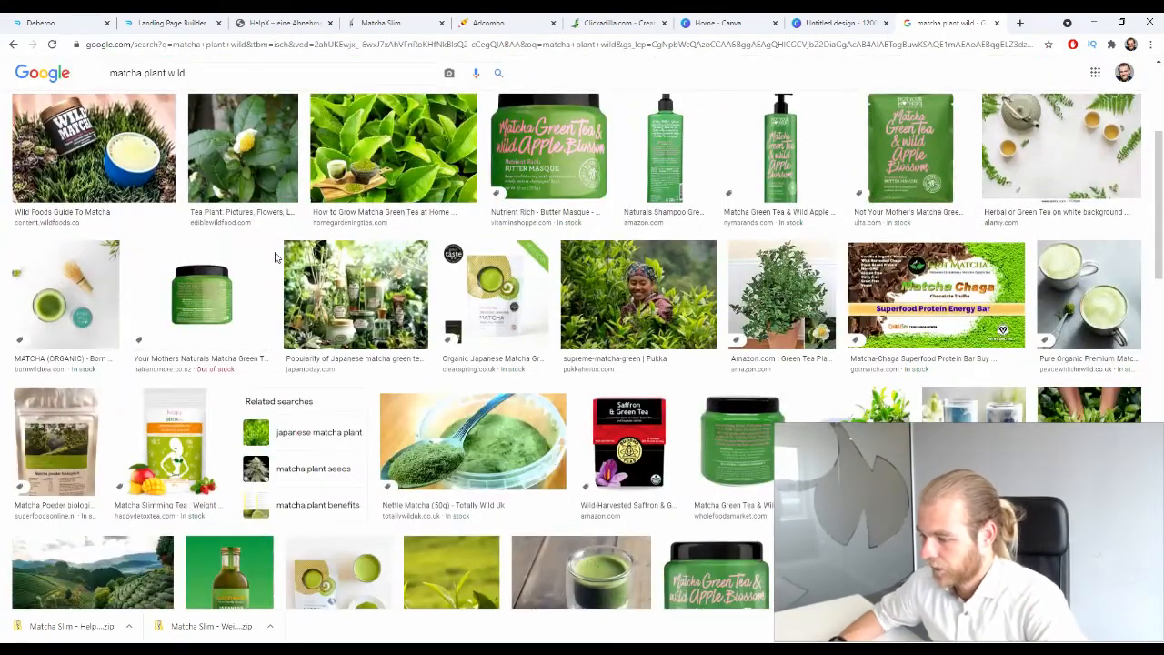
pyautogui.scroll(-8, 275, 259)
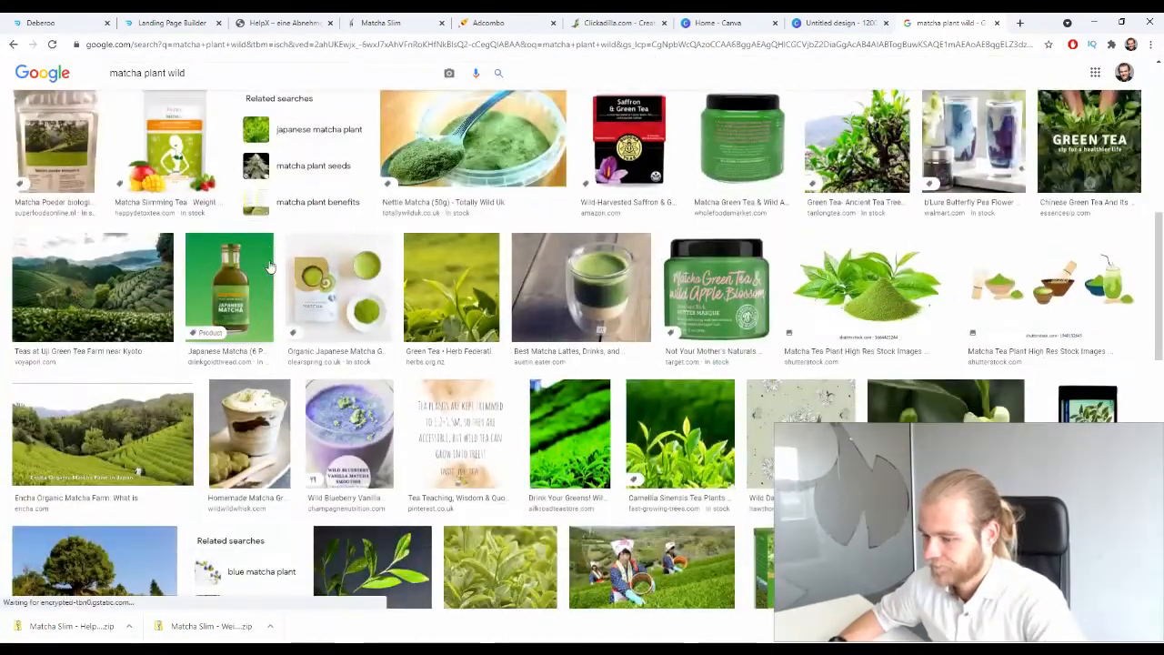
pyautogui.scroll(-2, 269, 263)
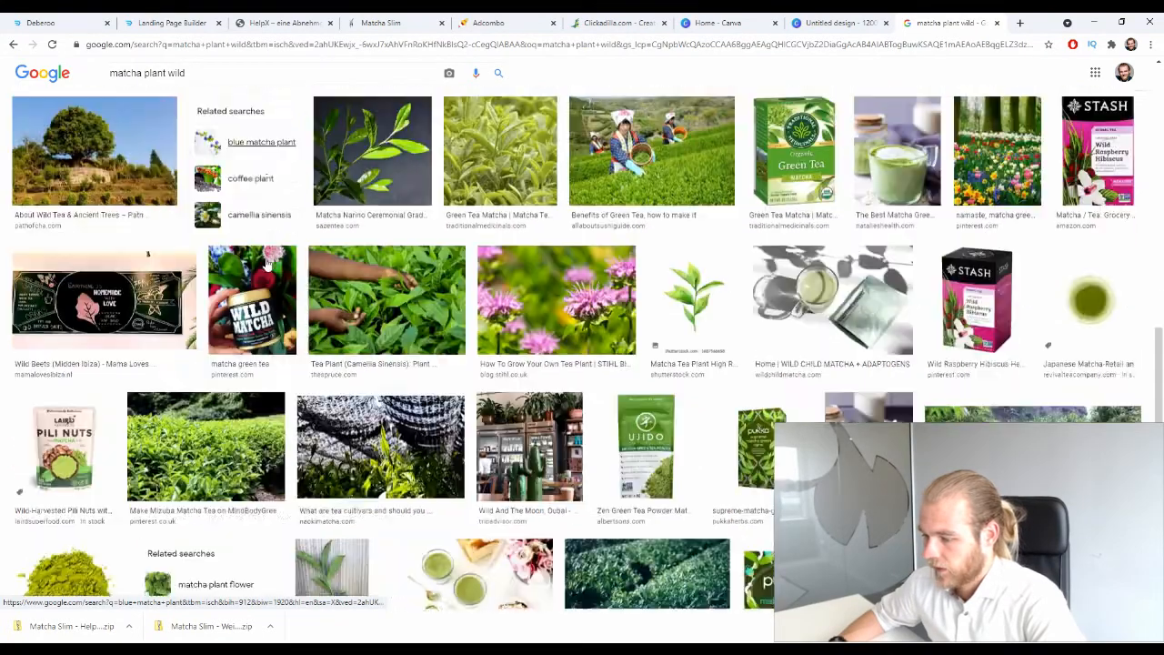
pyautogui.scroll(-4, 195, 118)
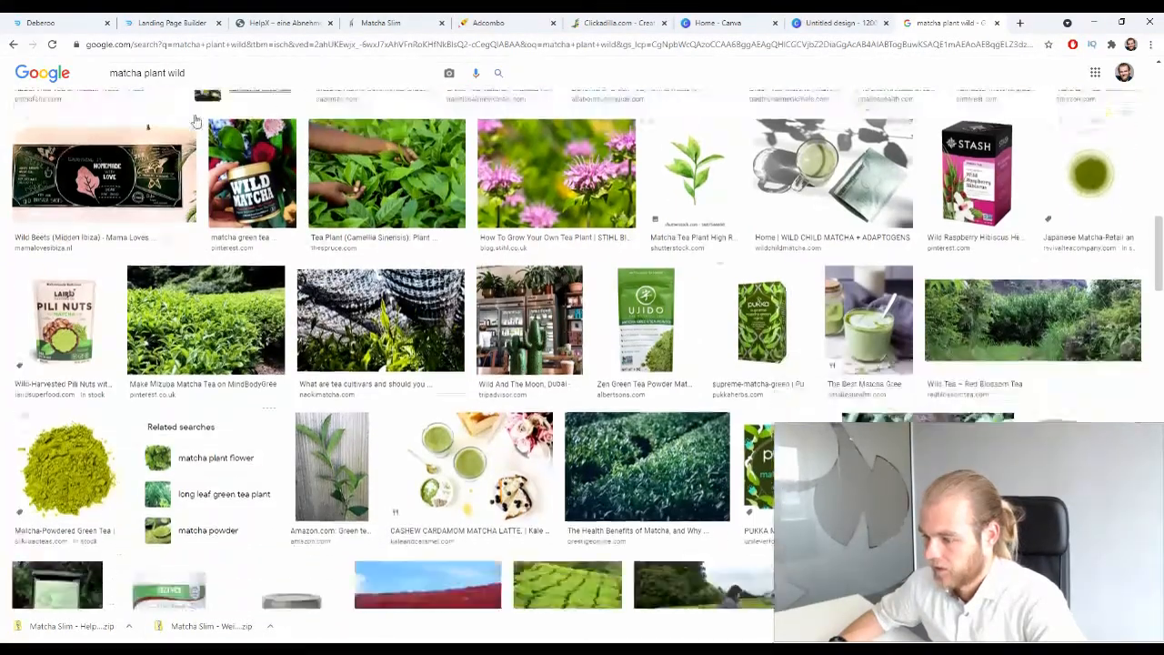
pyautogui.scroll(-5, 196, 221)
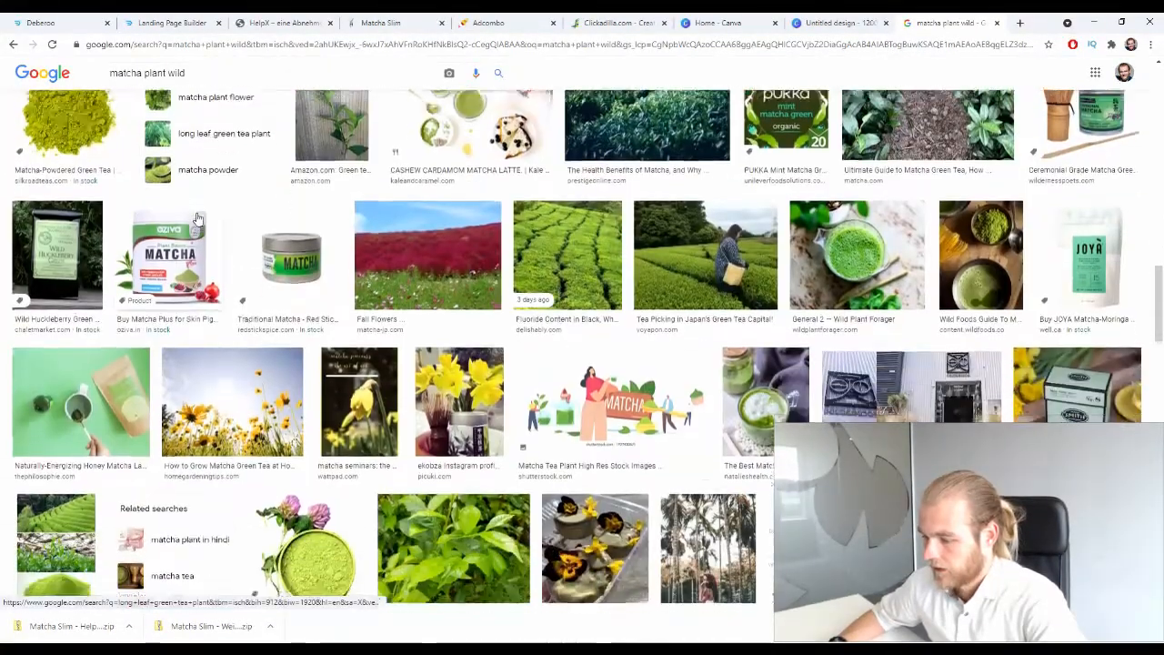
pyautogui.scroll(-5, 197, 215)
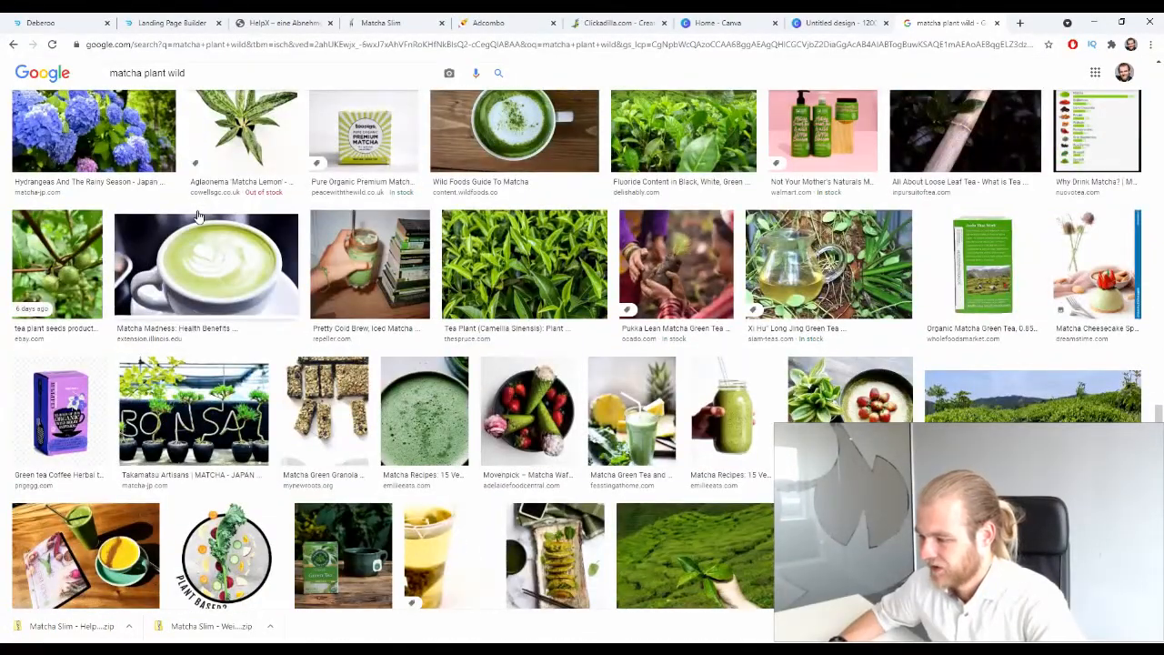
pyautogui.scroll(-1, 197, 215)
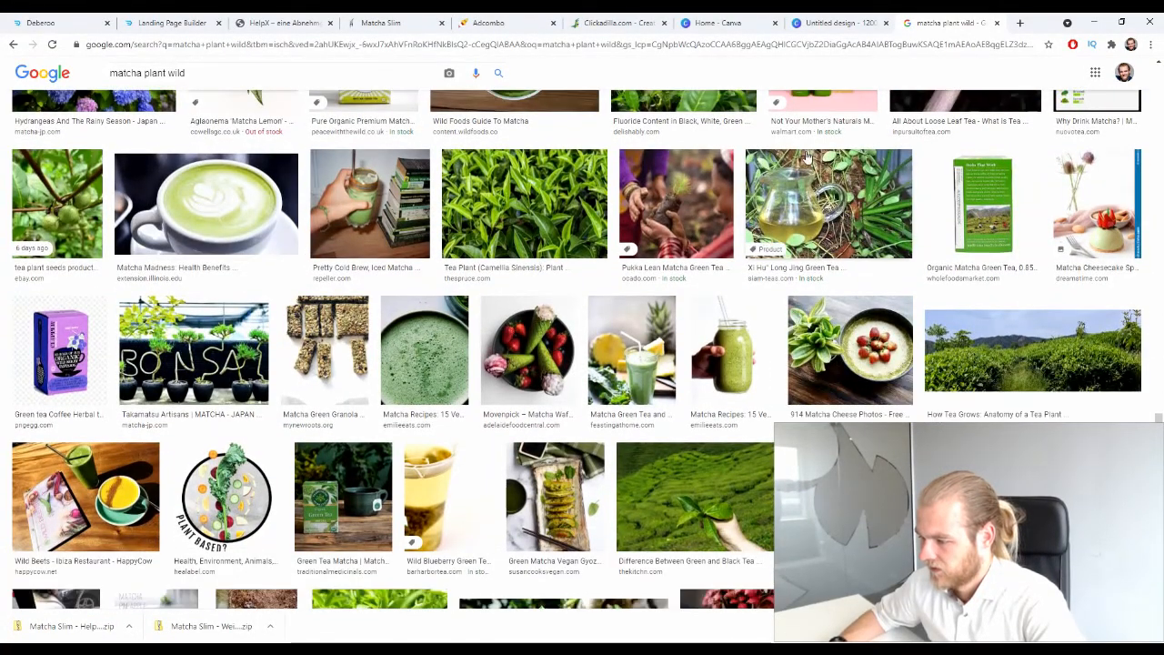
pyautogui.click(811, 213)
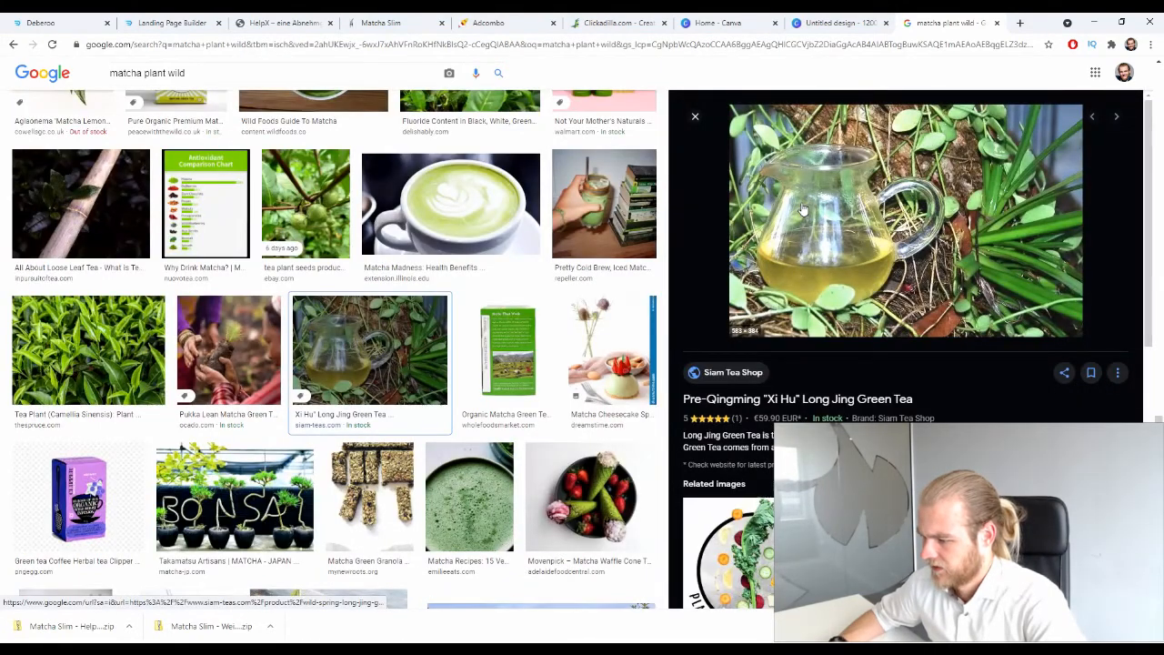
pyautogui.click(694, 116)
# Examine the remaining loaded wild matcha plant images down to the end of the list for a suitable ad picture.
pyautogui.scroll(-1, 328, 248)
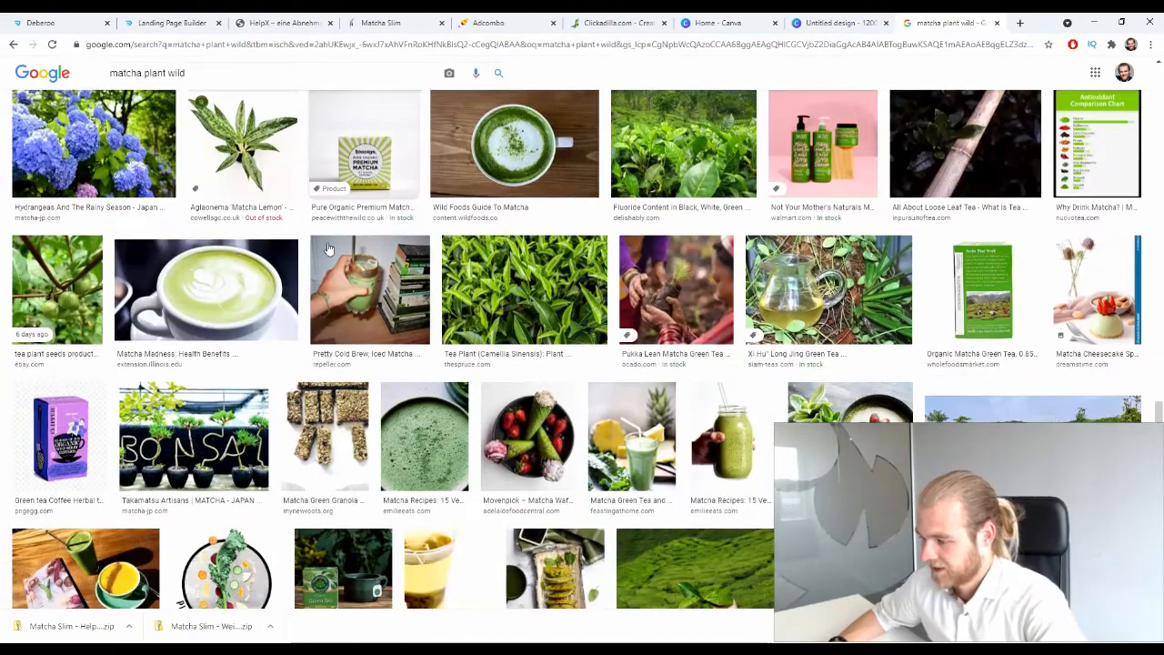
pyautogui.scroll(-4, 328, 248)
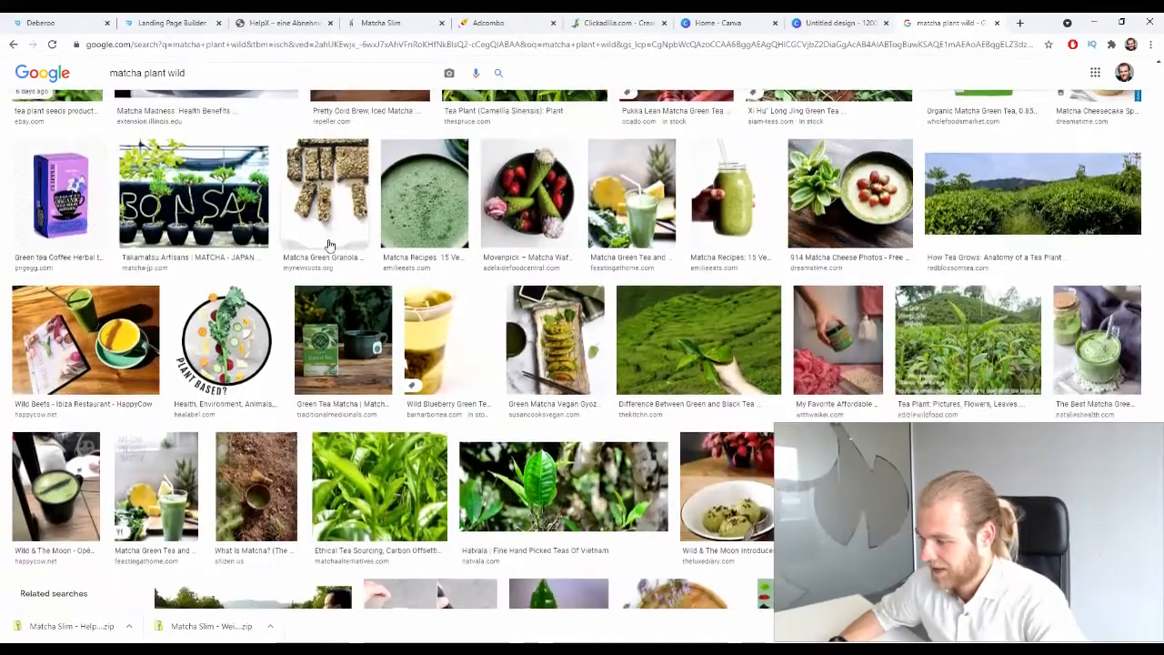
pyautogui.scroll(-2, 328, 245)
pyautogui.scroll(-7, 329, 246)
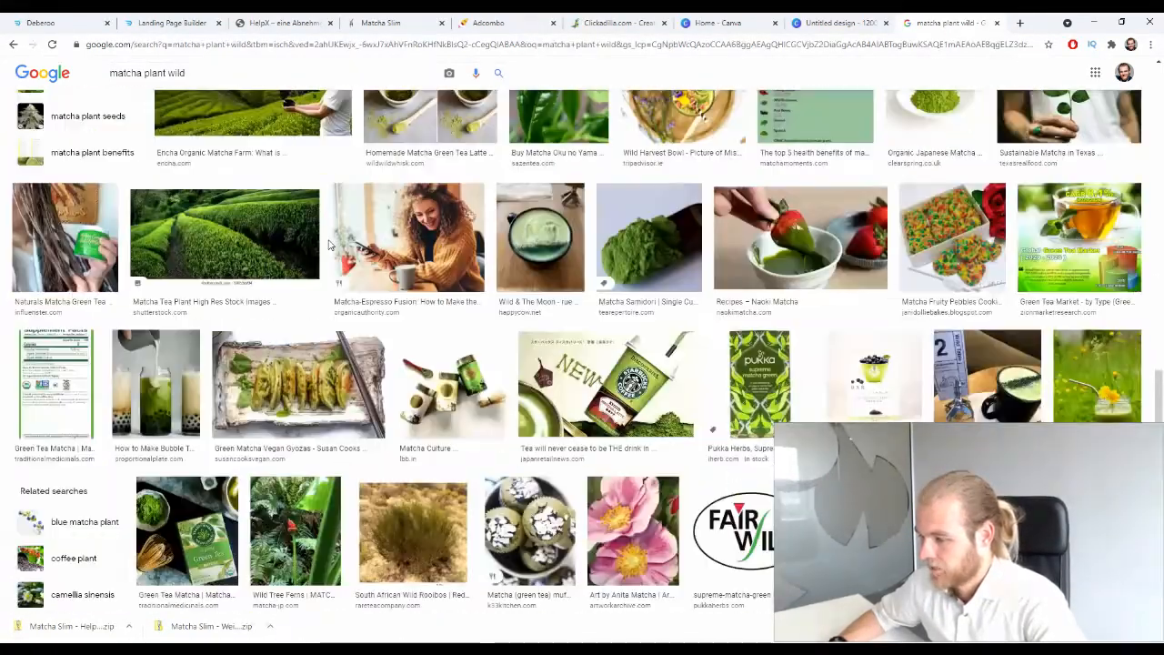
pyautogui.scroll(-10, 329, 244)
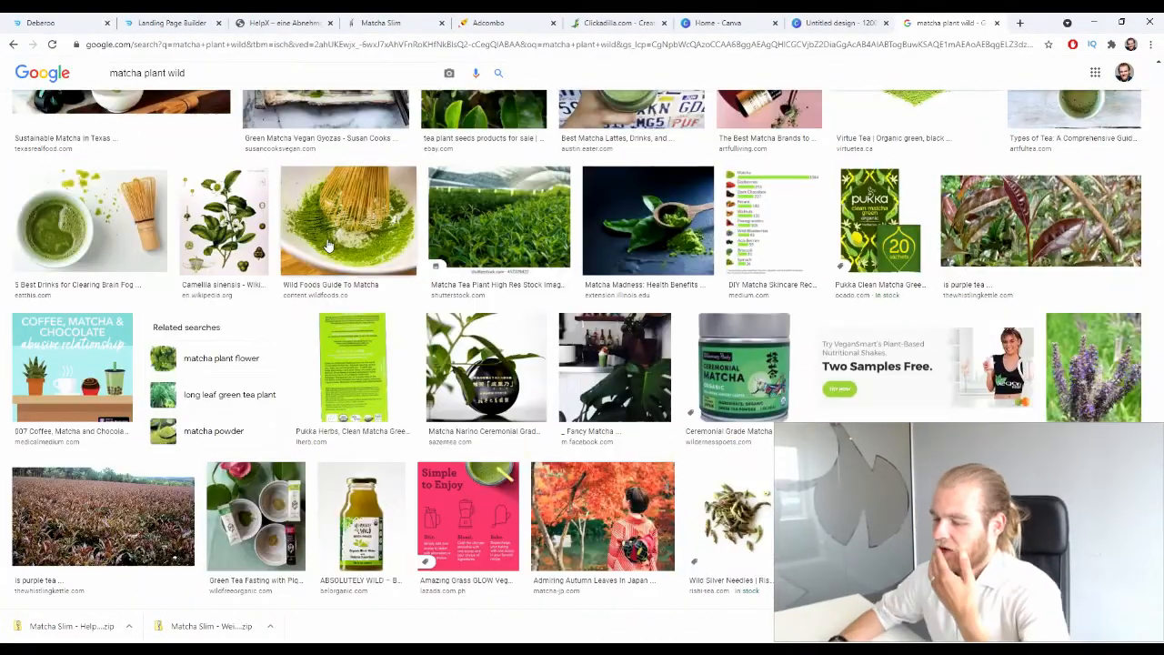
pyautogui.scroll(-6, 320, 246)
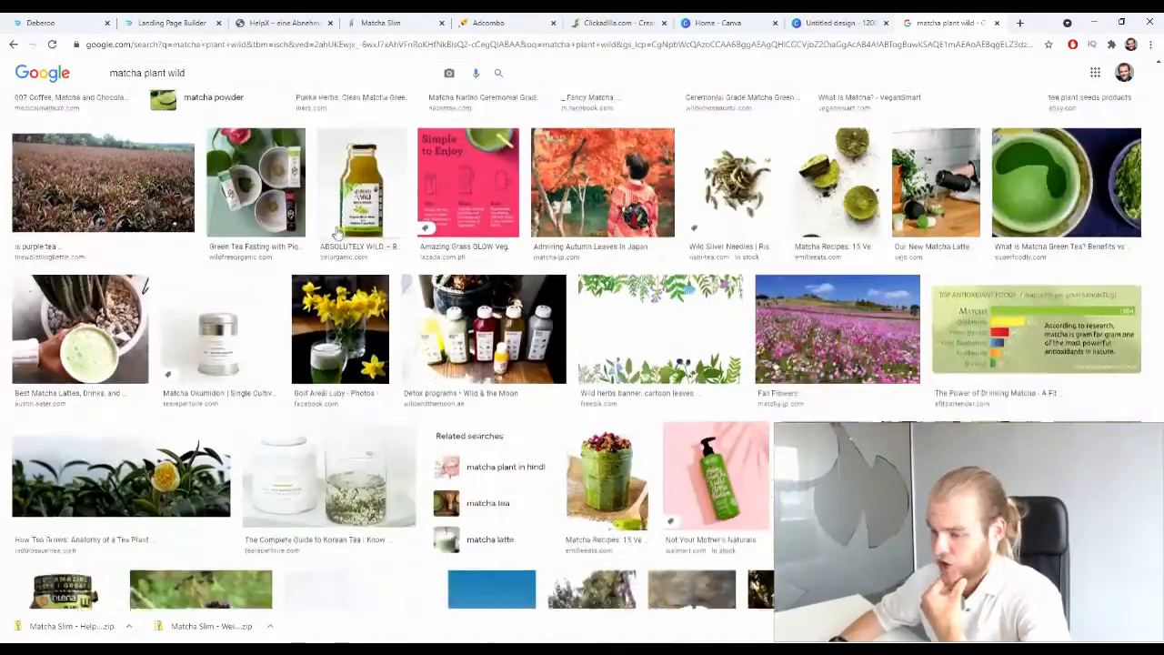
pyautogui.scroll(-3, 344, 253)
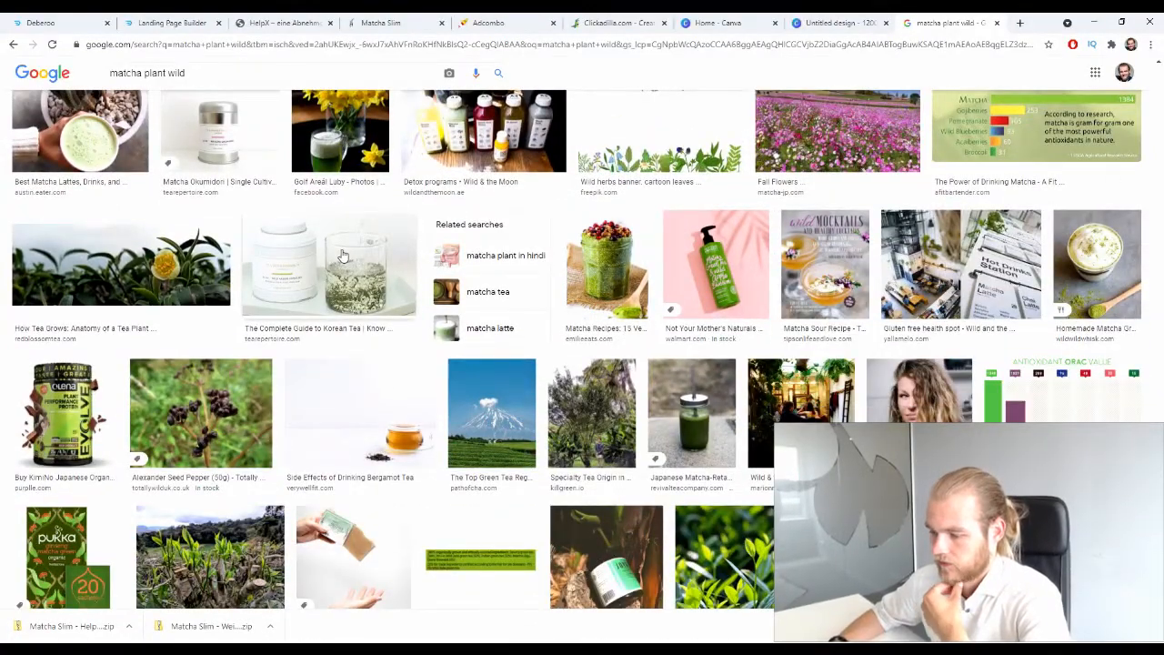
pyautogui.scroll(-6, 342, 256)
pyautogui.scroll(-2, 343, 253)
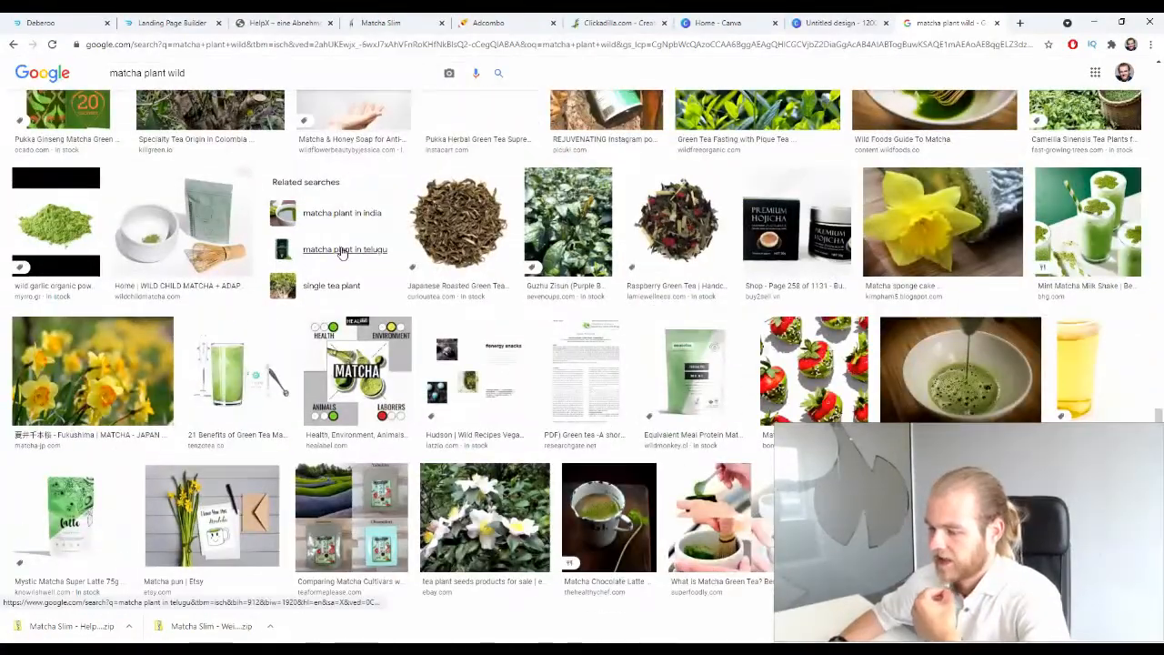
pyautogui.scroll(-5, 342, 253)
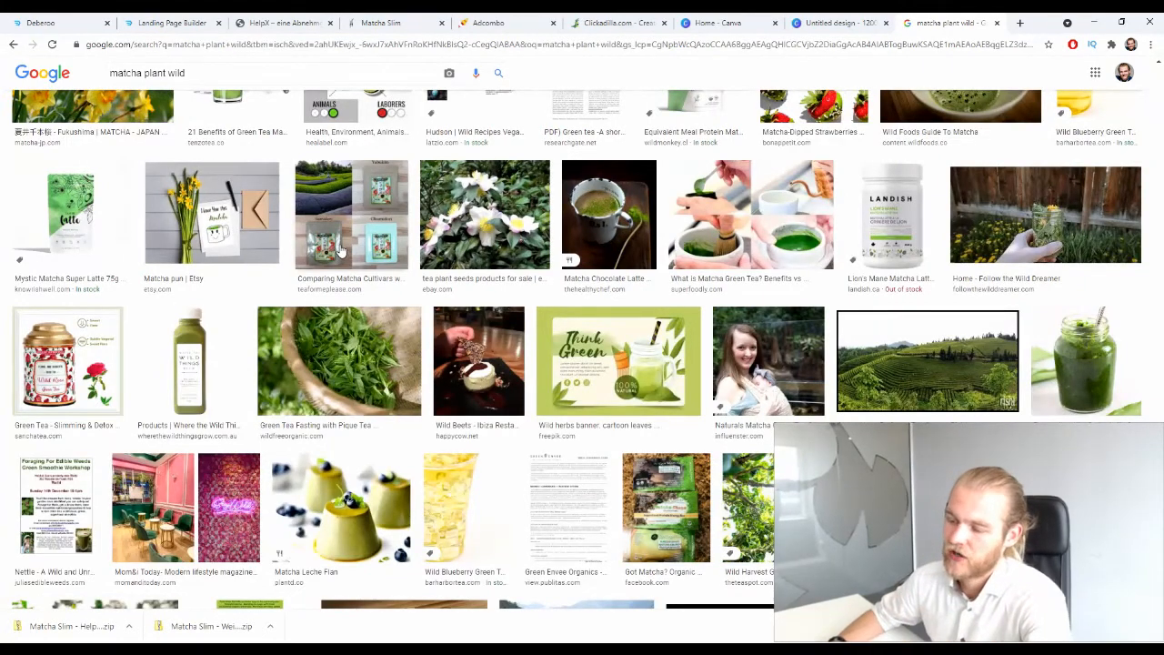
pyautogui.scroll(-6, 342, 253)
pyautogui.scroll(-3, 342, 253)
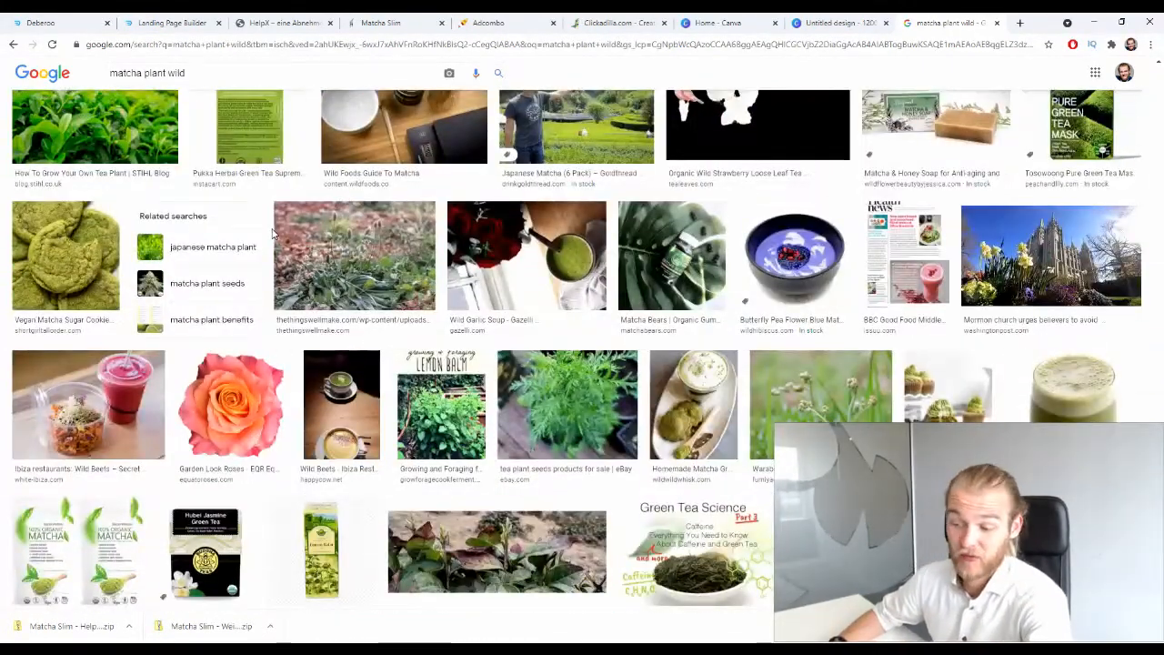
pyautogui.scroll(-6, 273, 233)
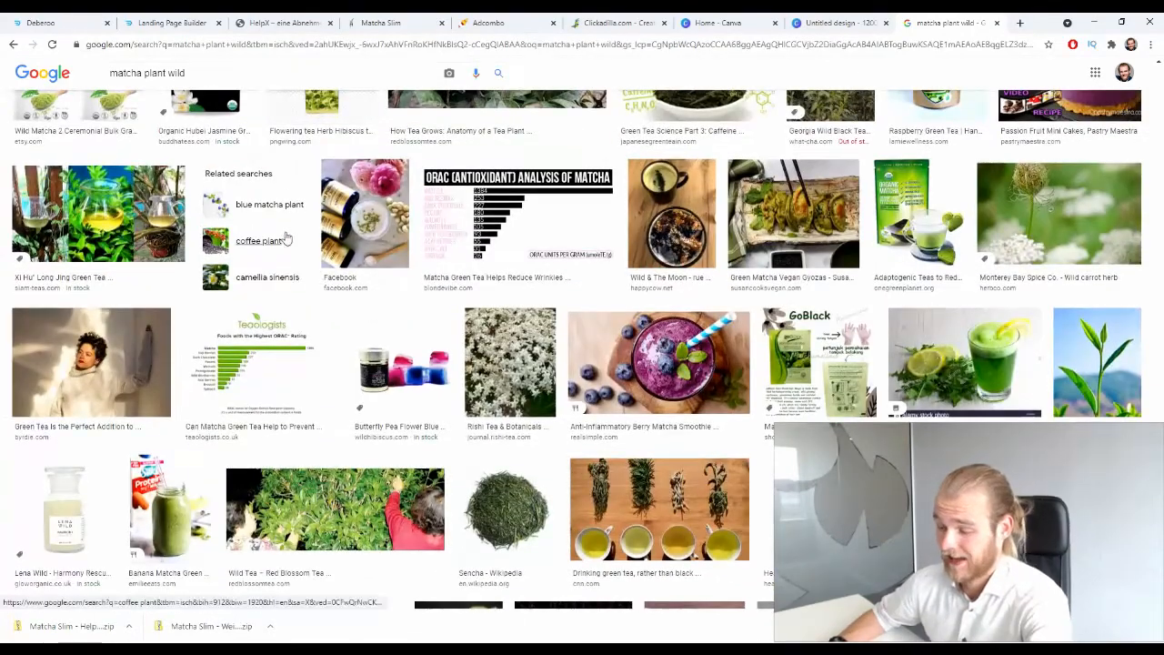
pyautogui.scroll(-3, 289, 263)
pyautogui.scroll(-4, 291, 256)
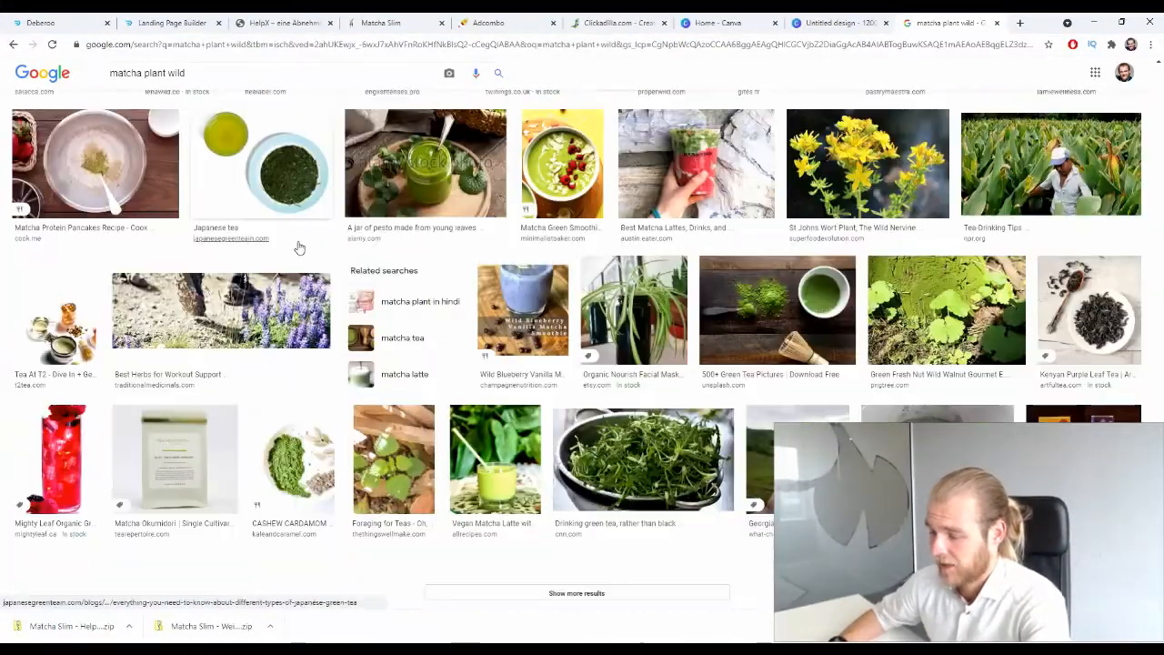
# Load more wild matcha plant results and examine the additional images for ad material.
pyautogui.scroll(-1, 296, 252)
pyautogui.click(582, 516)
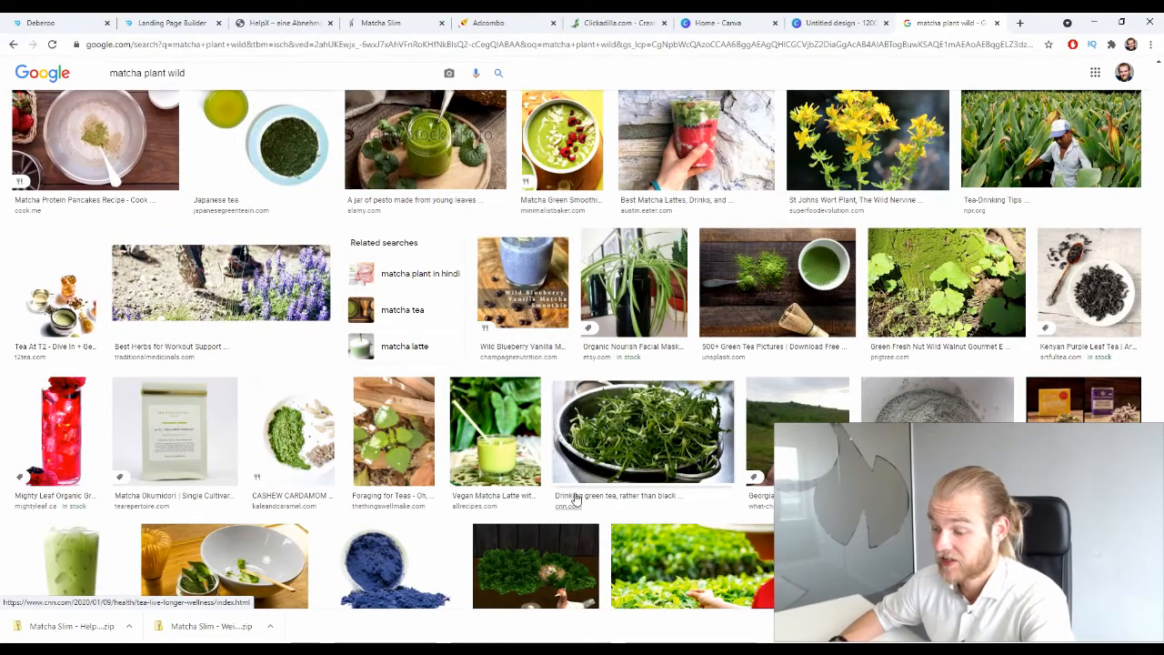
pyautogui.scroll(-4, 472, 216)
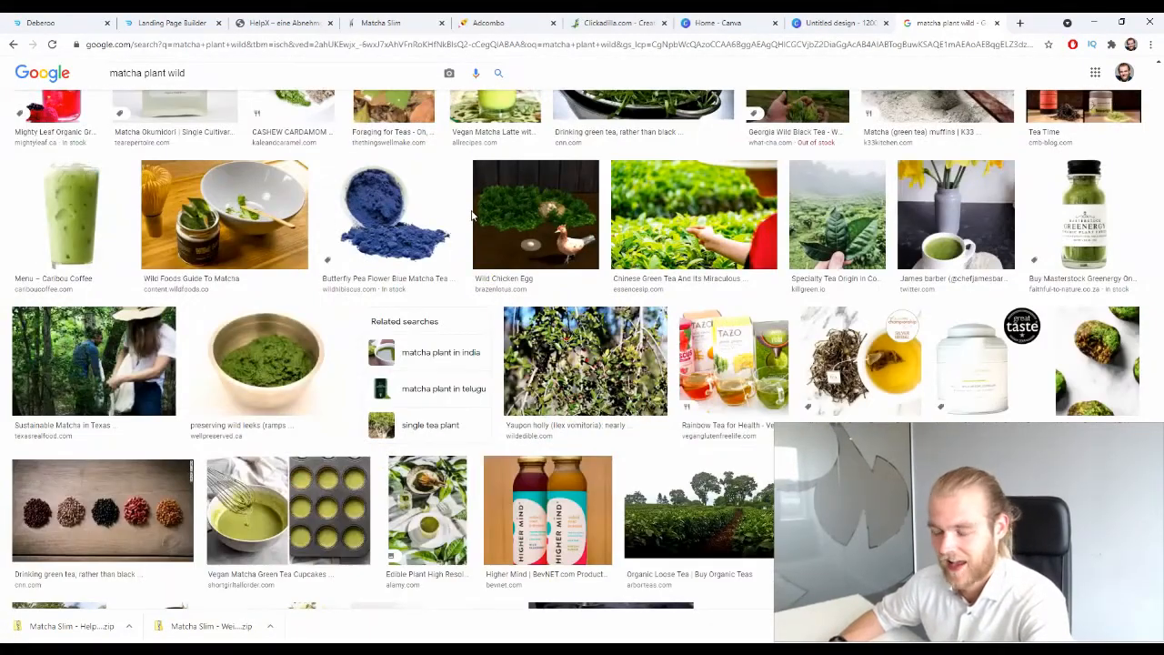
pyautogui.scroll(-10, 482, 209)
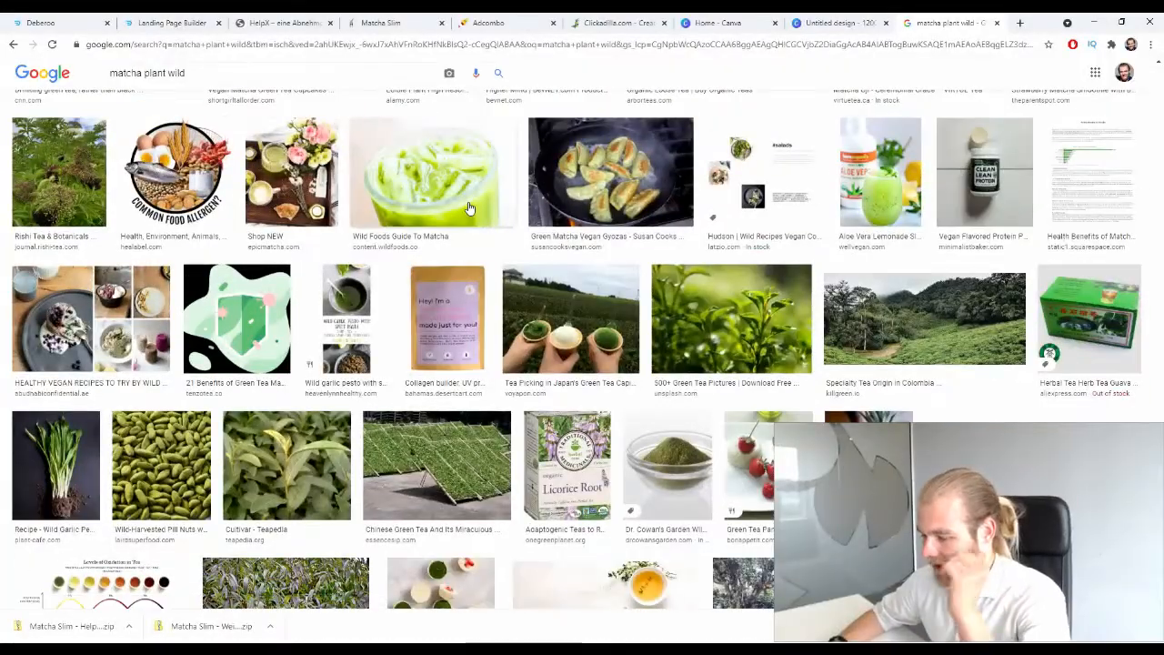
pyautogui.scroll(-3, 467, 205)
pyautogui.scroll(-3, 466, 206)
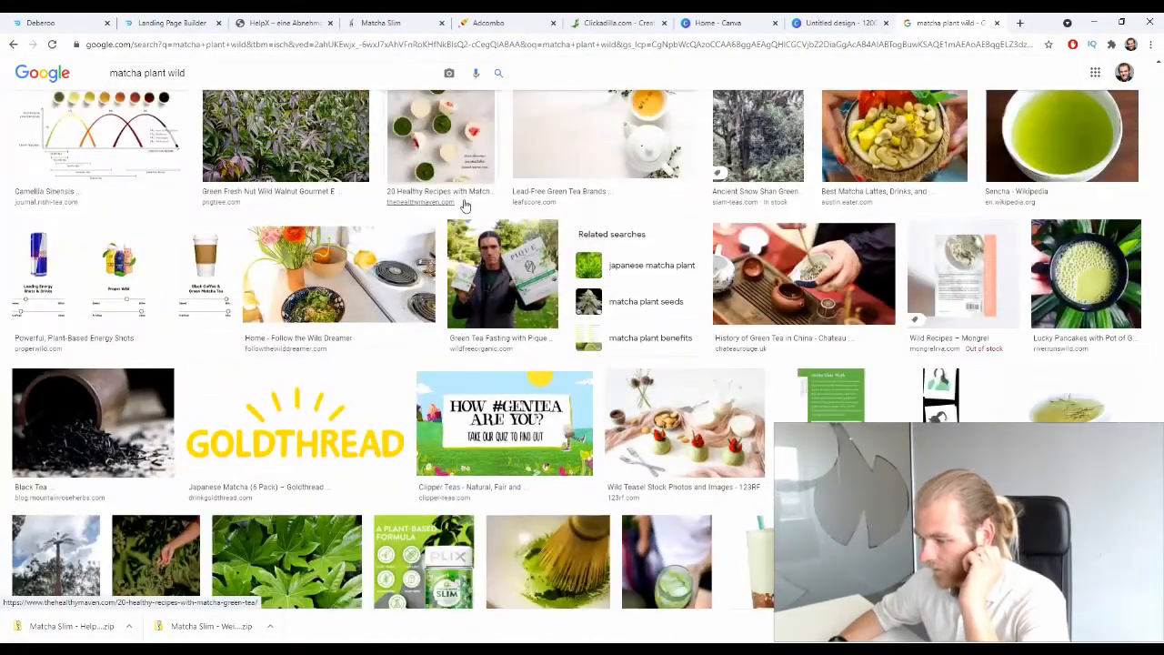
pyautogui.scroll(-2, 460, 183)
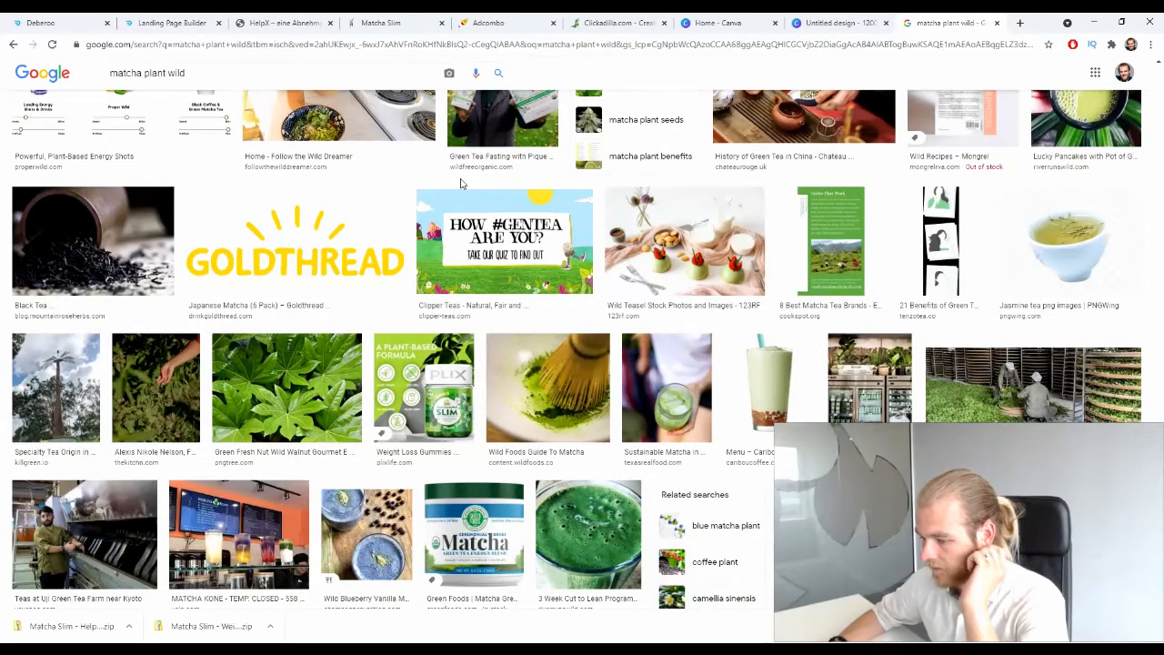
pyautogui.scroll(-4, 460, 183)
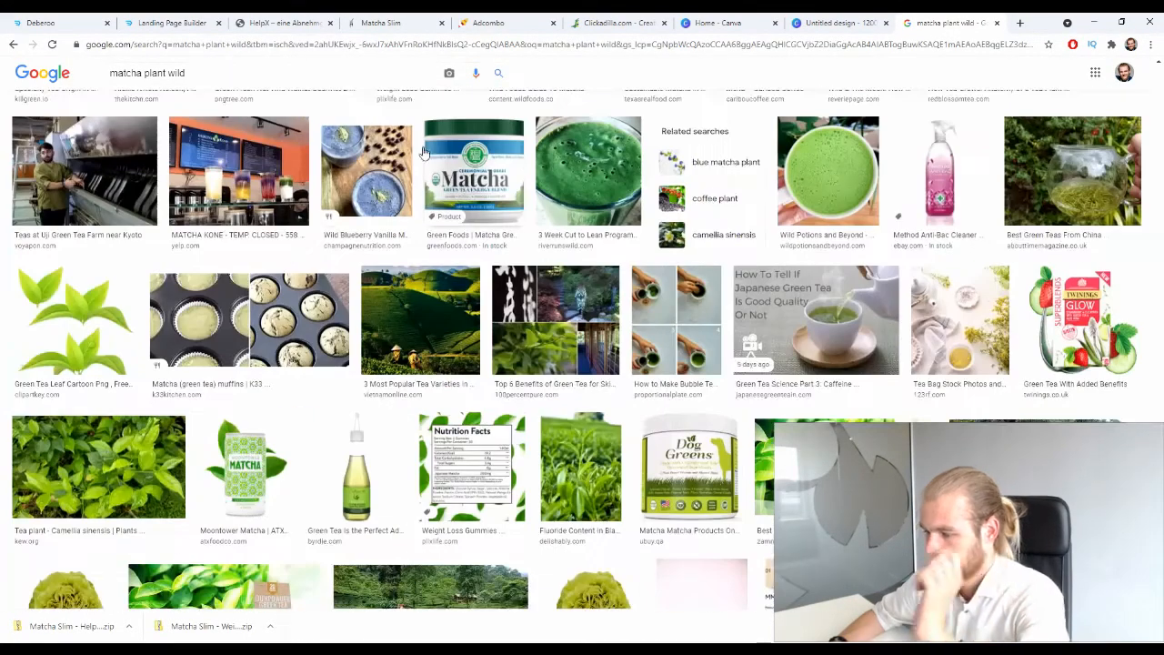
# Change the image search to "matcha plant growing in the wild".
pyautogui.tripleClick(340, 81)
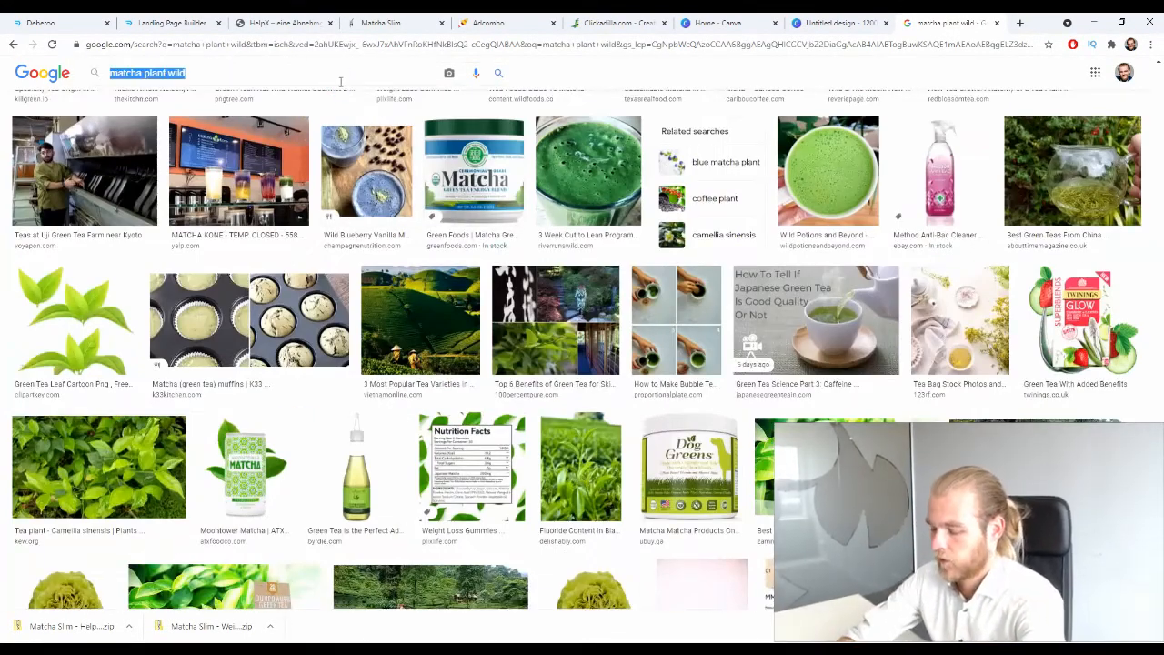
pyautogui.write('wil')
pyautogui.press('BackSpace')
pyautogui.press('BackSpace')
pyautogui.write('m')
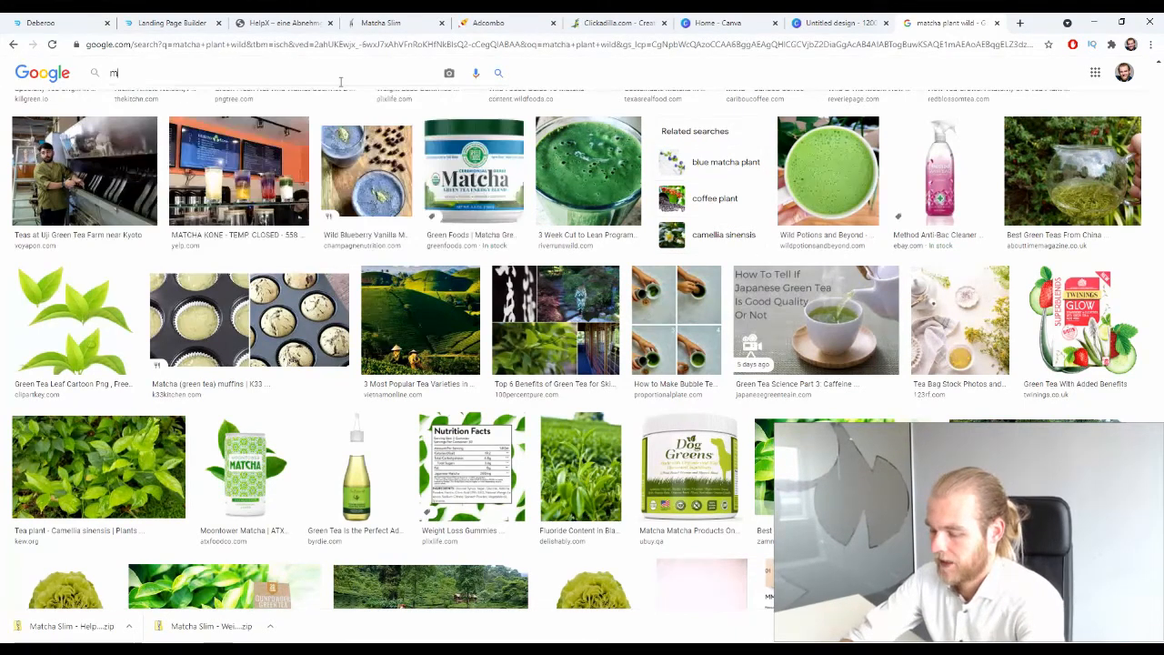
pyautogui.write('atcha plant gro')
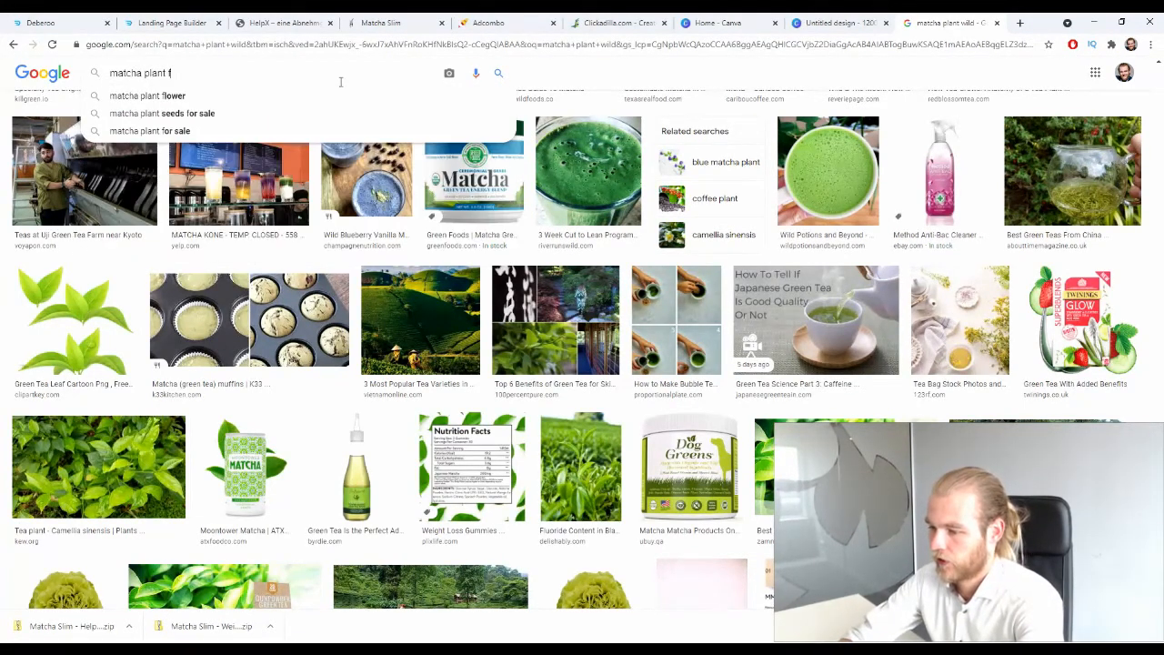
pyautogui.write('wing')
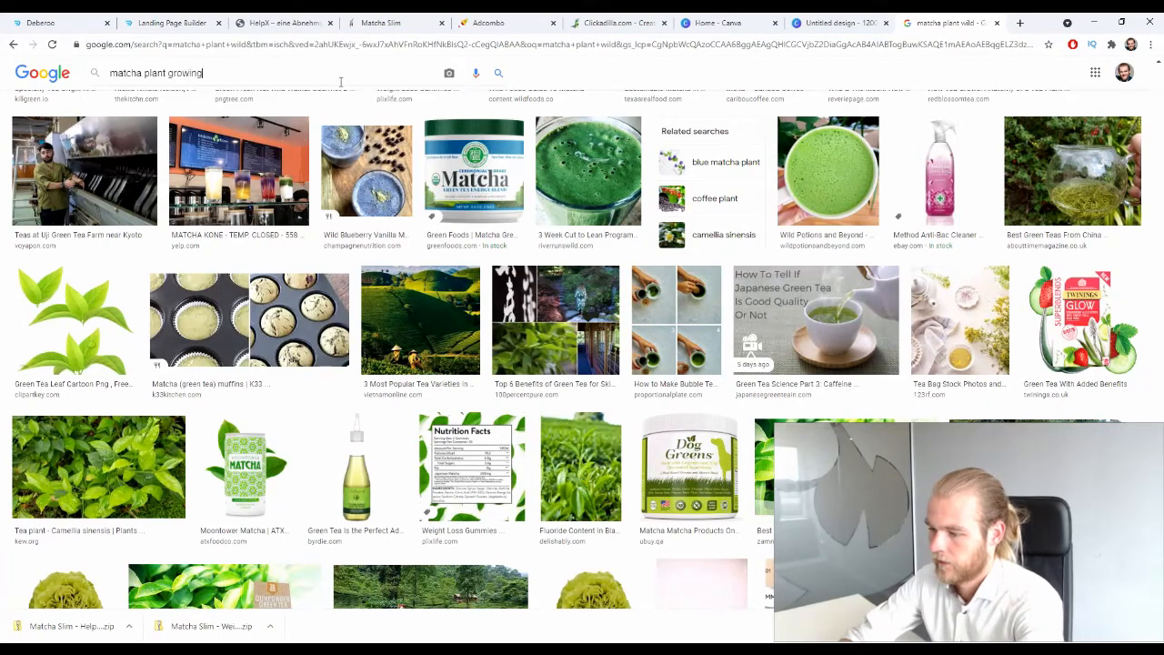
pyautogui.write(' in the wild')
pyautogui.press('Return')
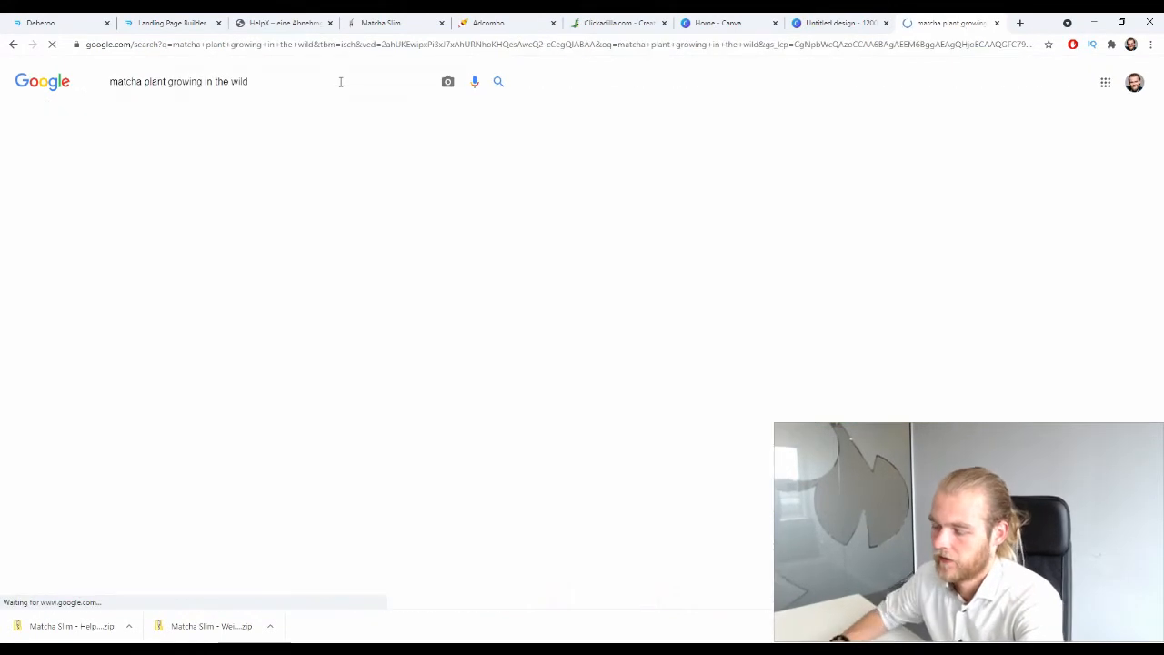
# Examine the image results for ad material, previewing the Red Blossom Tea picture of wild tea bushes and its related images.
pyautogui.scroll(-3, 396, 361)
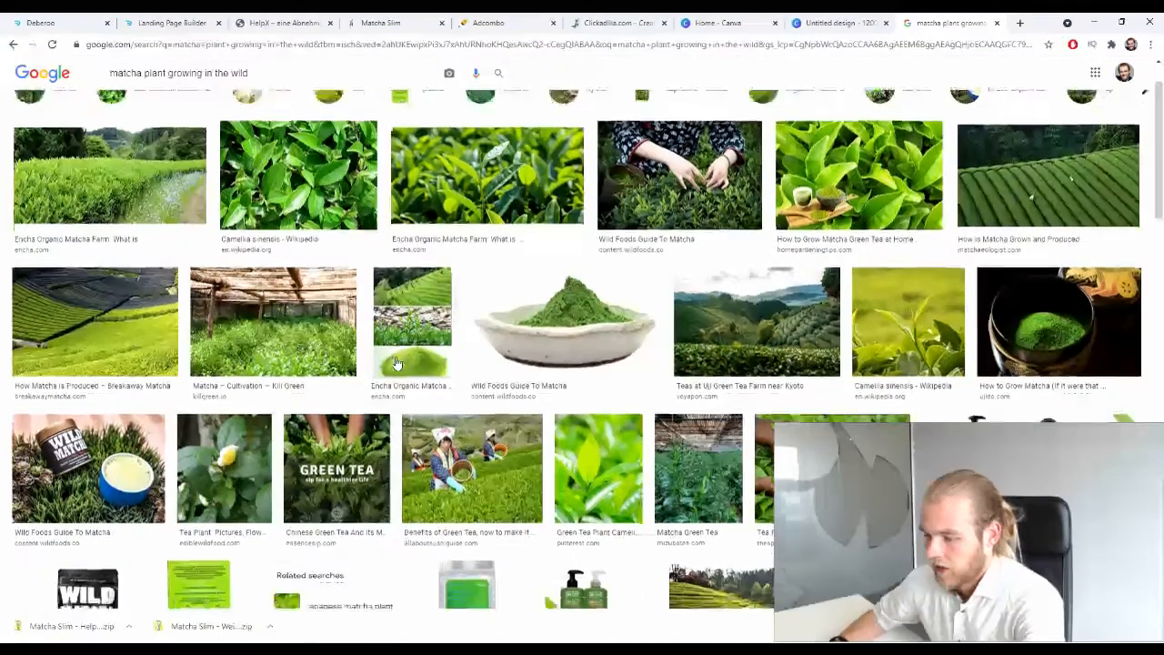
pyautogui.scroll(-6, 396, 361)
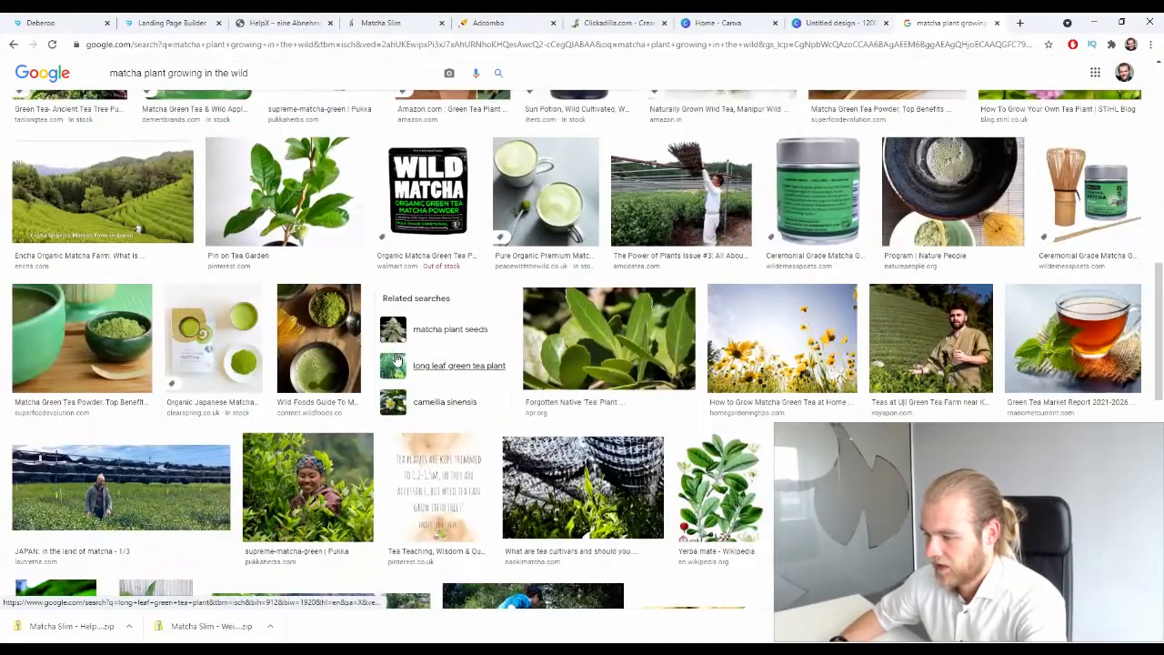
pyautogui.scroll(-5, 396, 361)
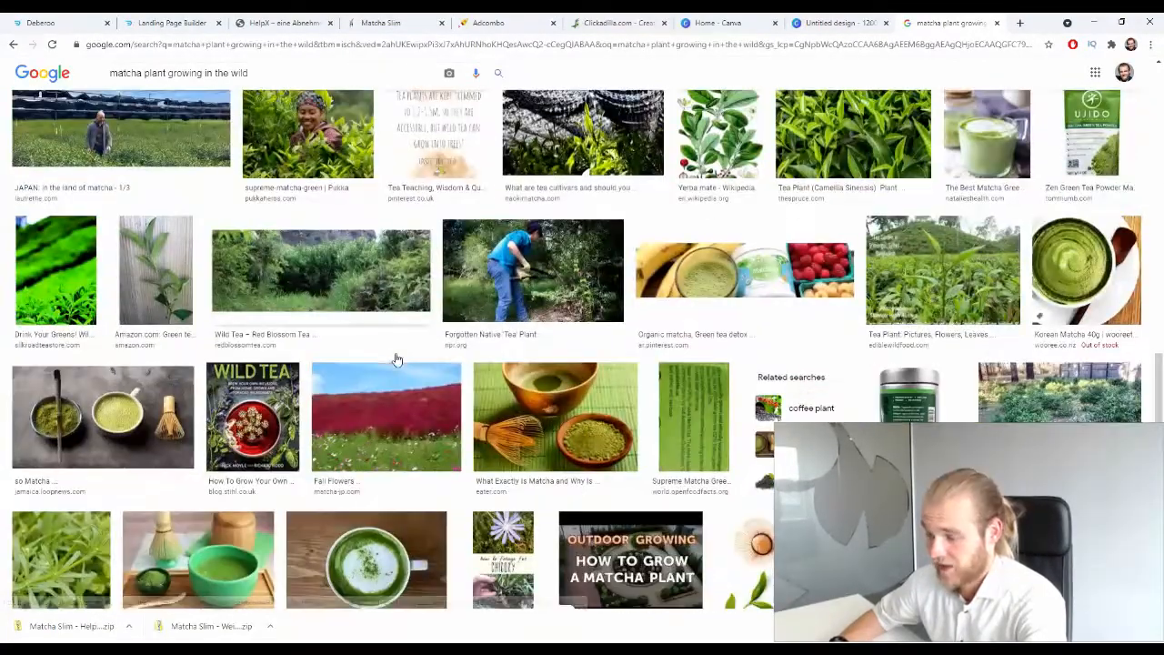
pyautogui.click(357, 293)
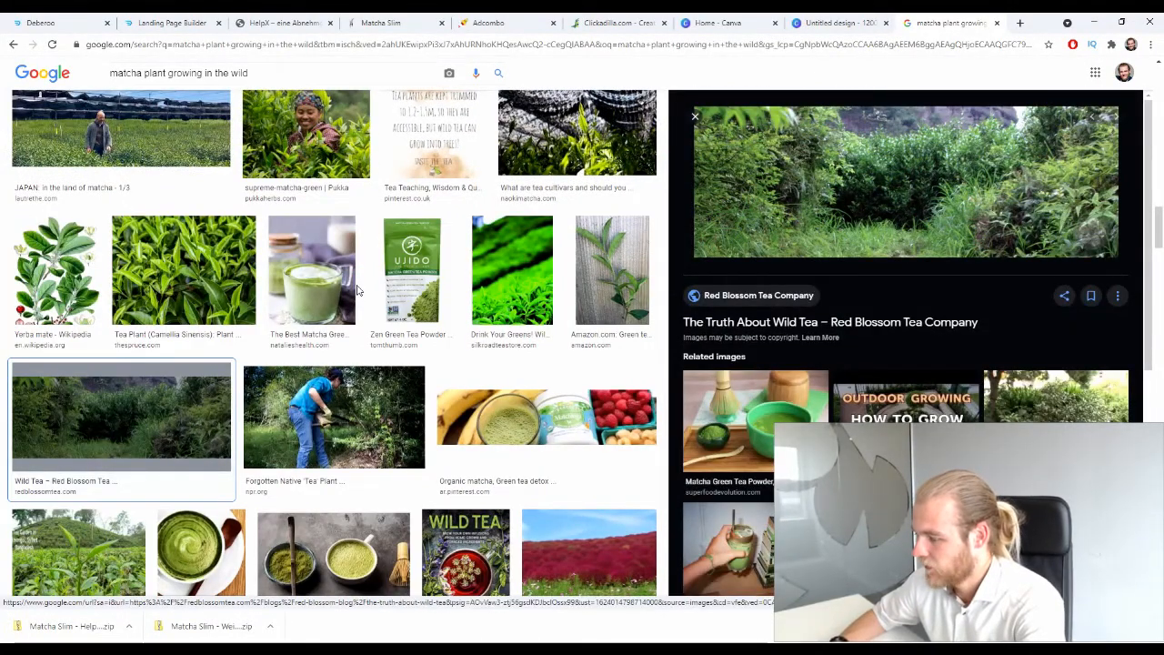
pyautogui.scroll(-5, 815, 226)
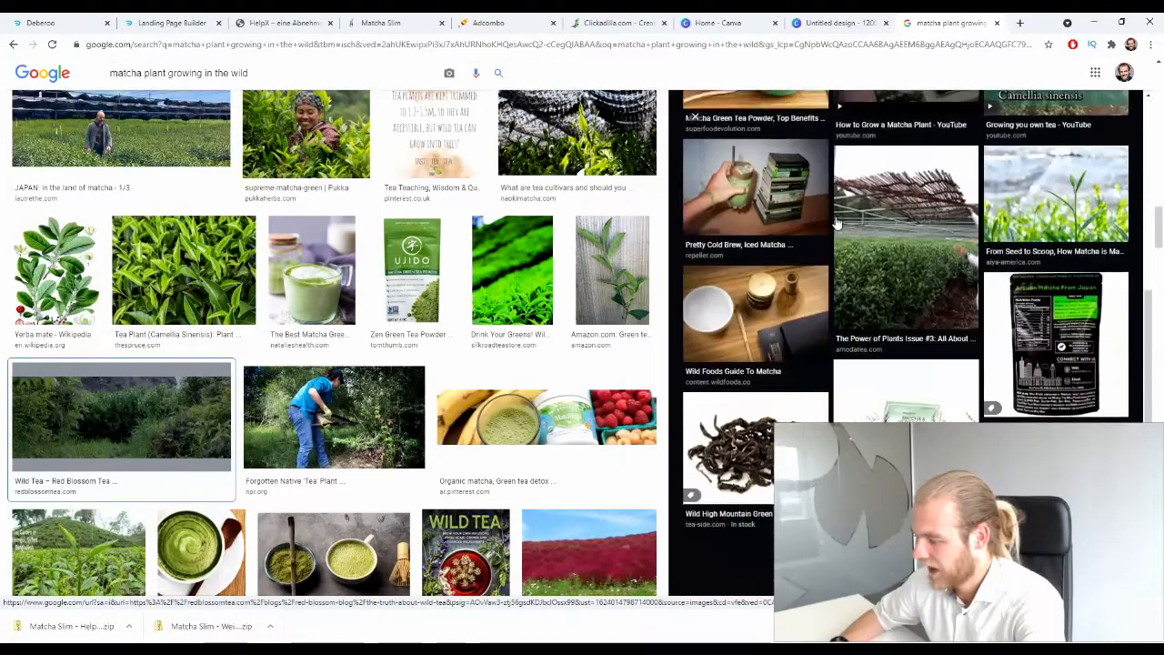
pyautogui.scroll(-5, 515, 369)
pyautogui.scroll(-10, 401, 314)
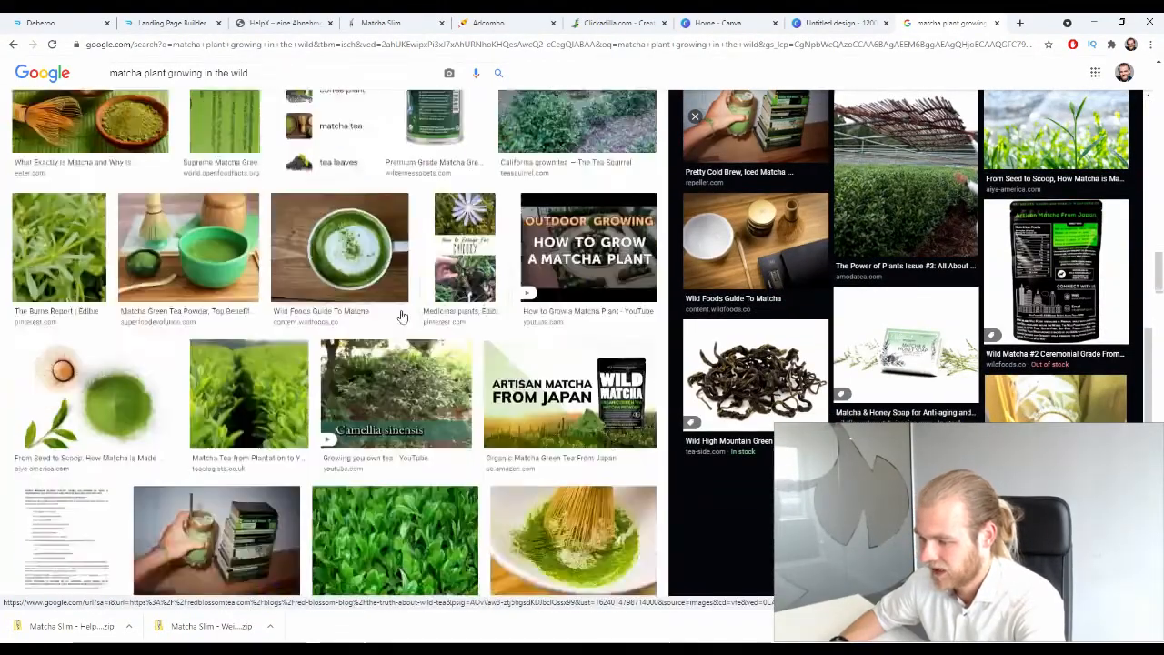
pyautogui.scroll(-10, 398, 316)
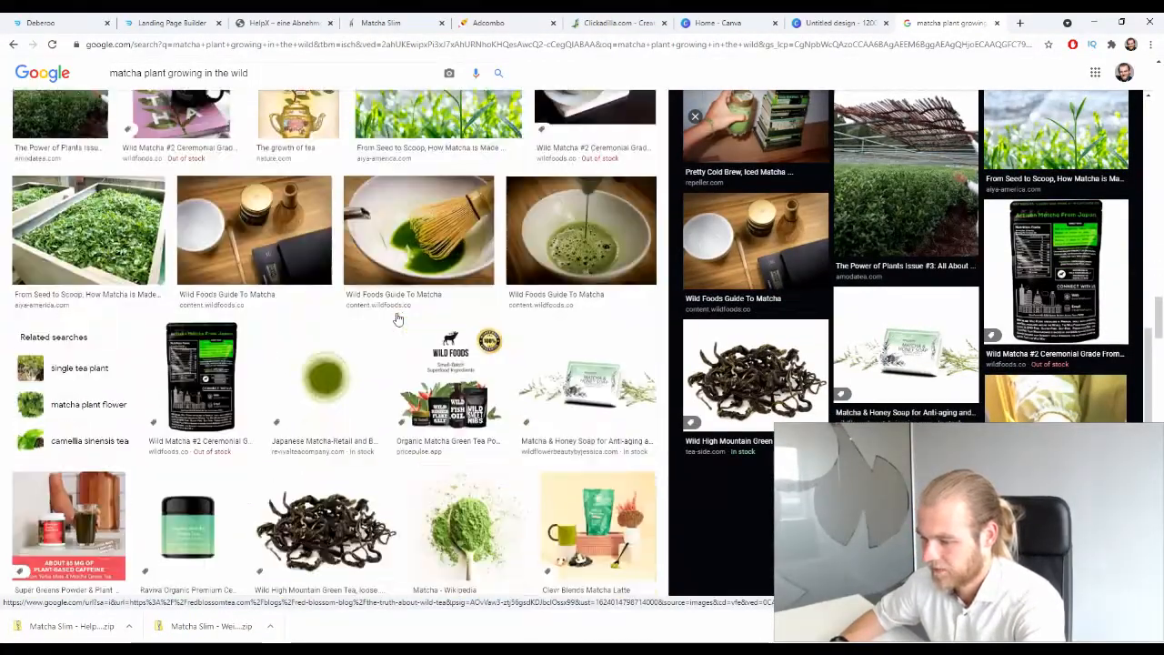
pyautogui.scroll(-2, 398, 312)
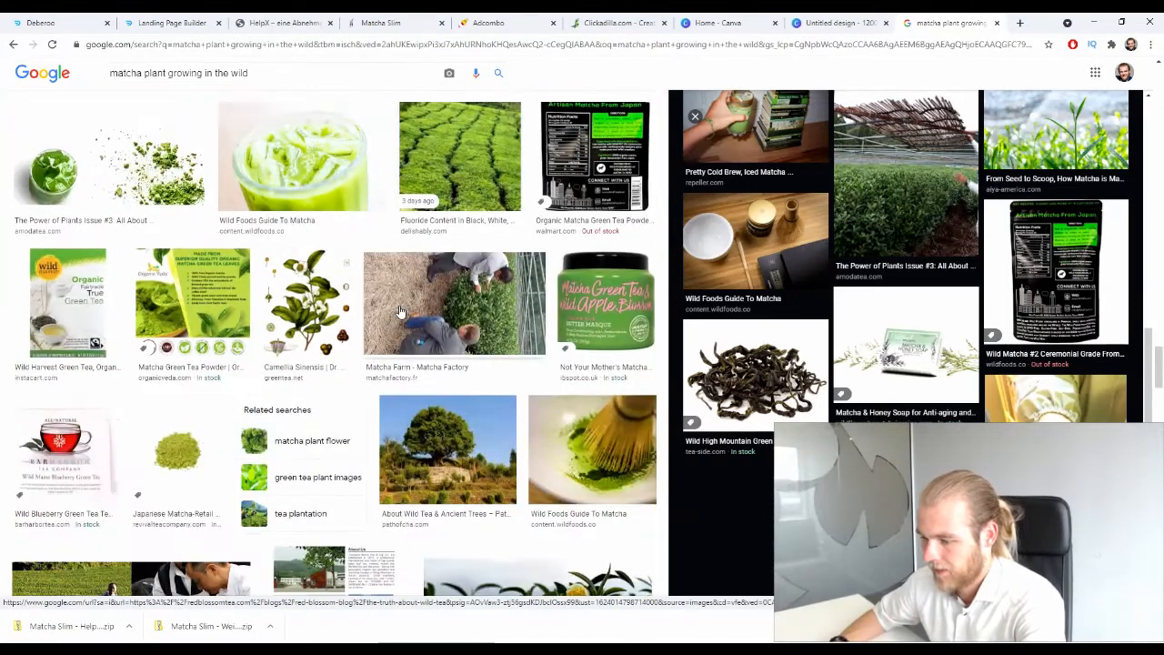
pyautogui.scroll(-2, 400, 312)
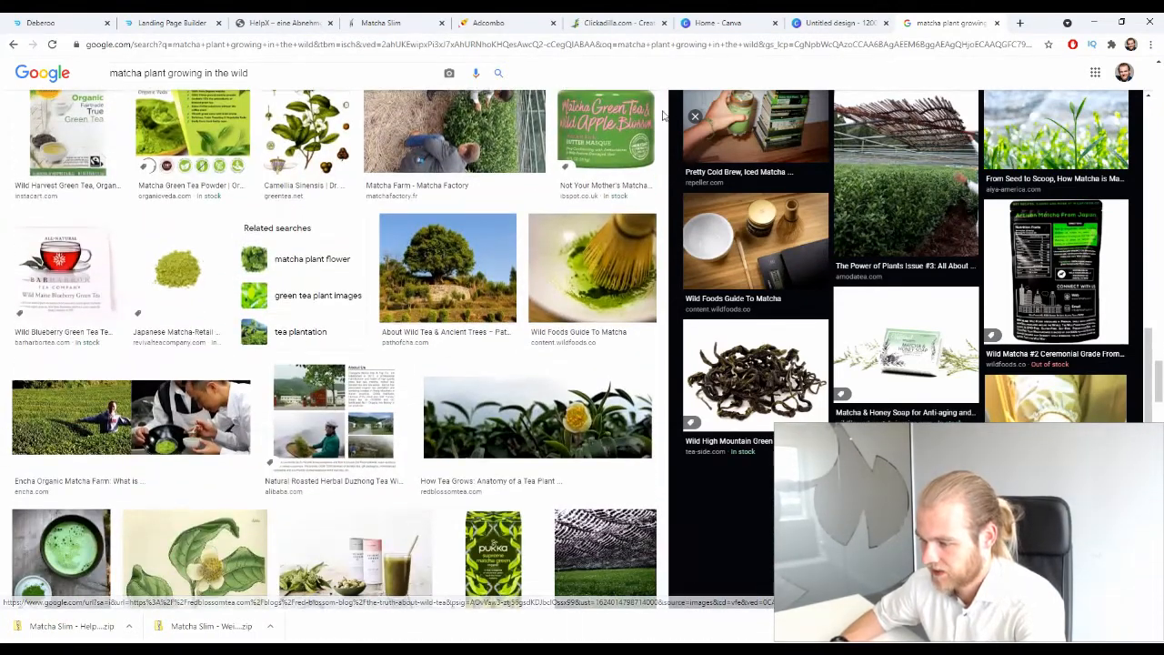
pyautogui.click(695, 117)
# Examine the rest of the images of matcha plants growing in the wild for a suitable ad picture.
pyautogui.scroll(-3, 661, 157)
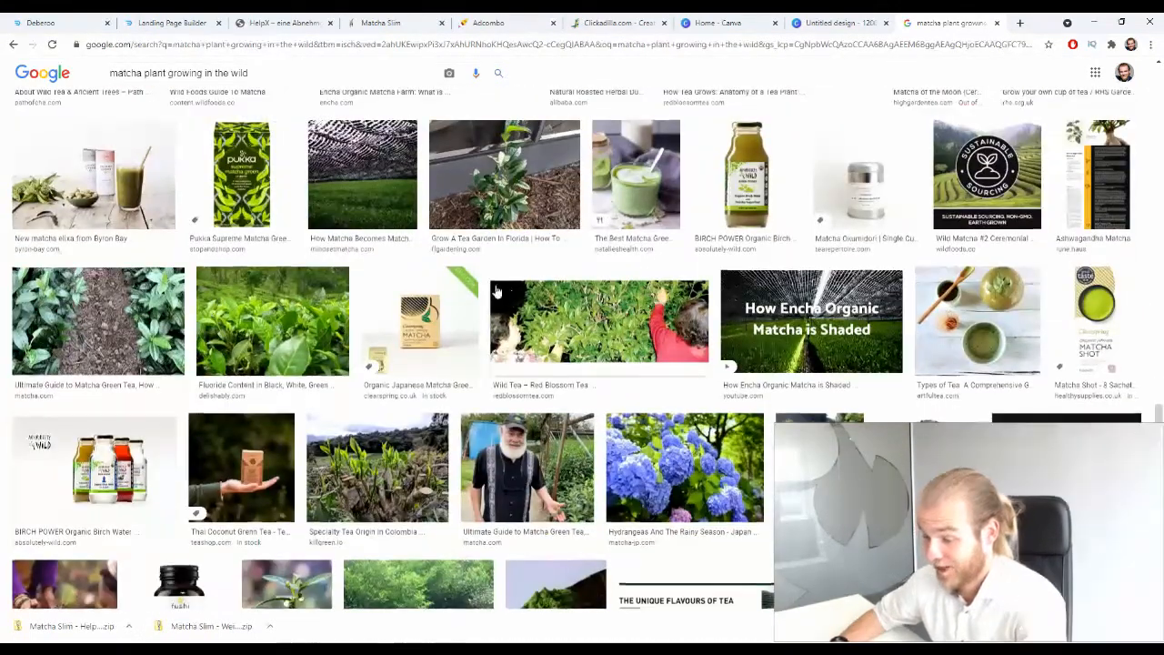
pyautogui.scroll(-3, 496, 291)
pyautogui.scroll(2, 498, 285)
pyautogui.press('capslock')
pyautogui.press('capslock')
pyautogui.scroll(-1, 499, 281)
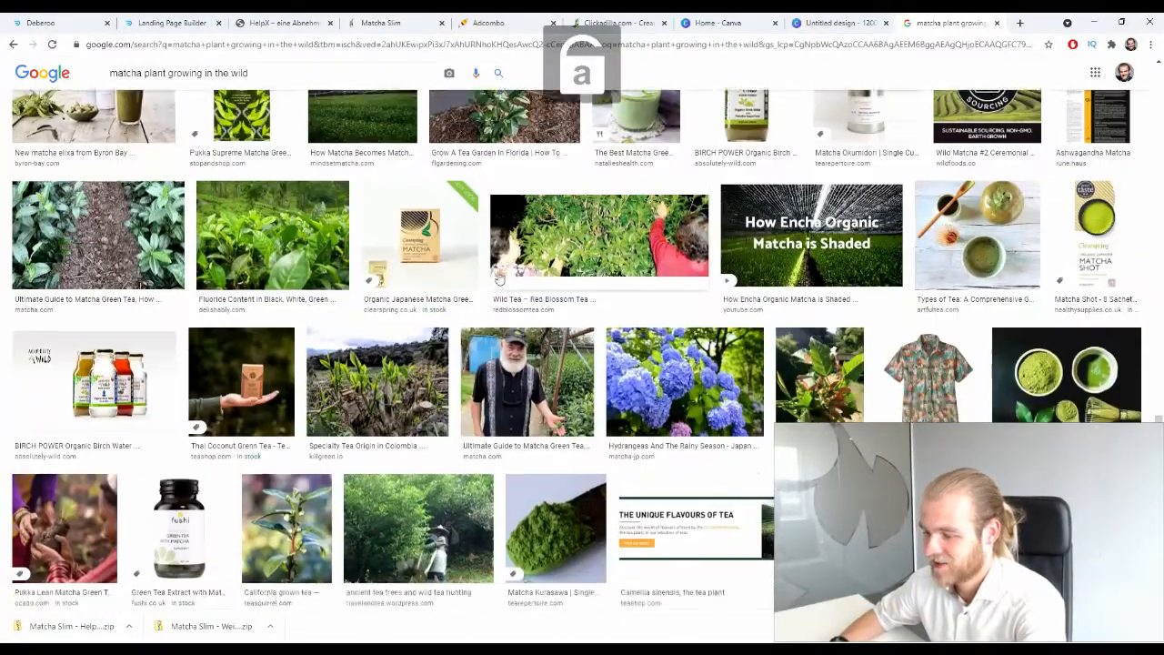
pyautogui.scroll(-3, 498, 278)
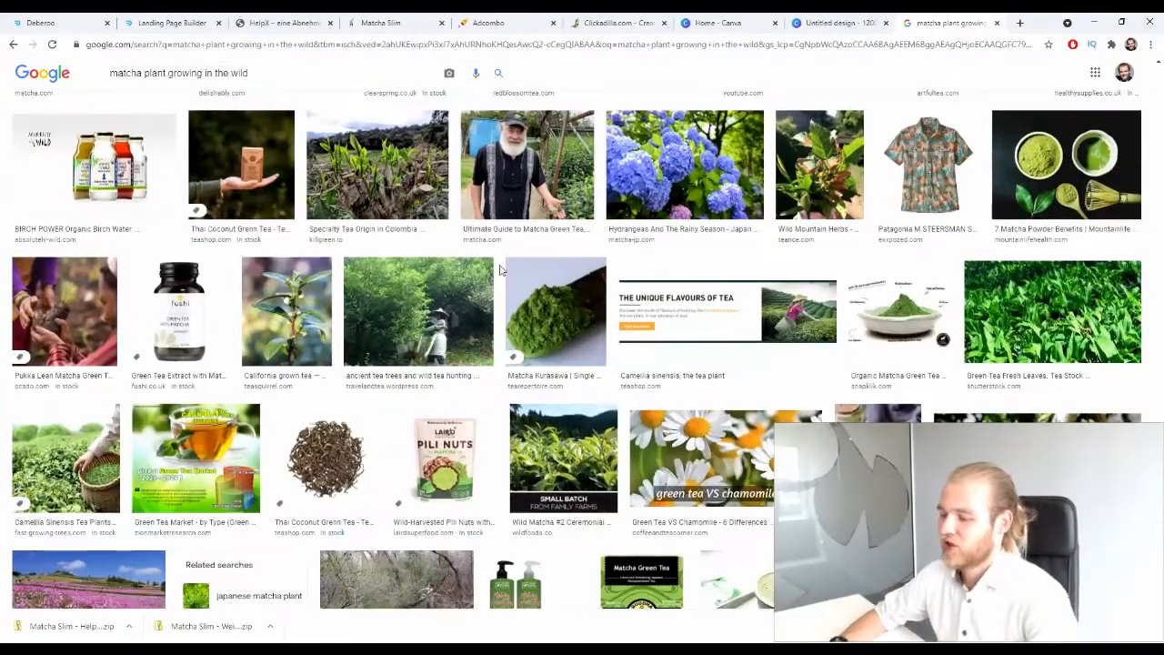
pyautogui.scroll(-2, 498, 269)
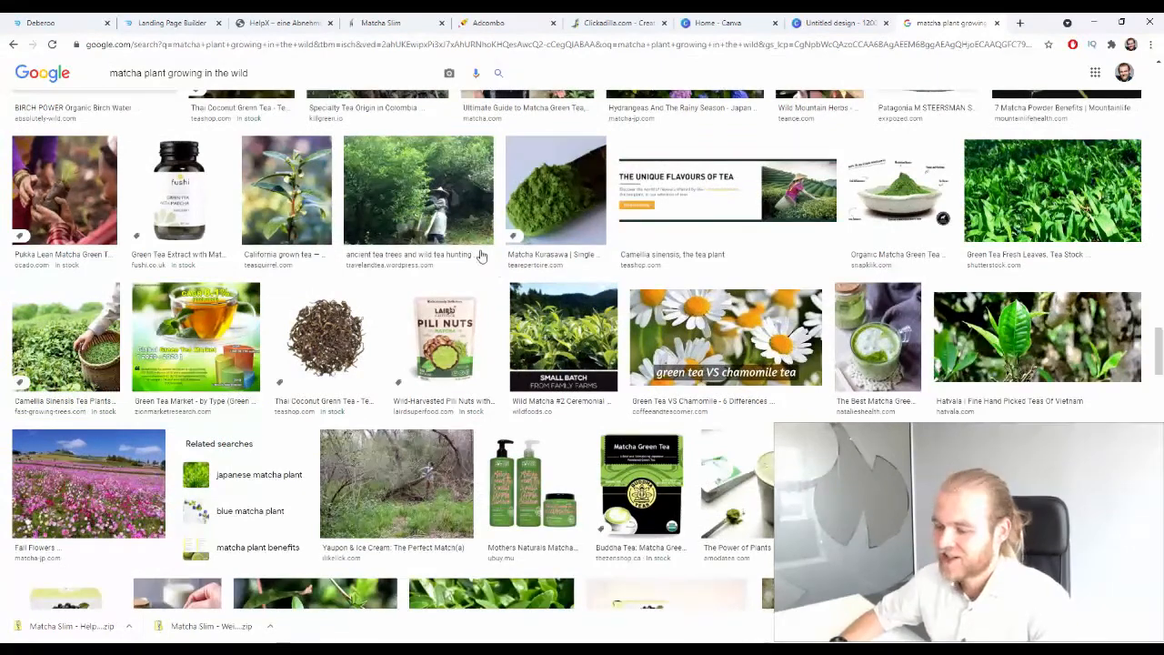
pyautogui.scroll(-1, 462, 261)
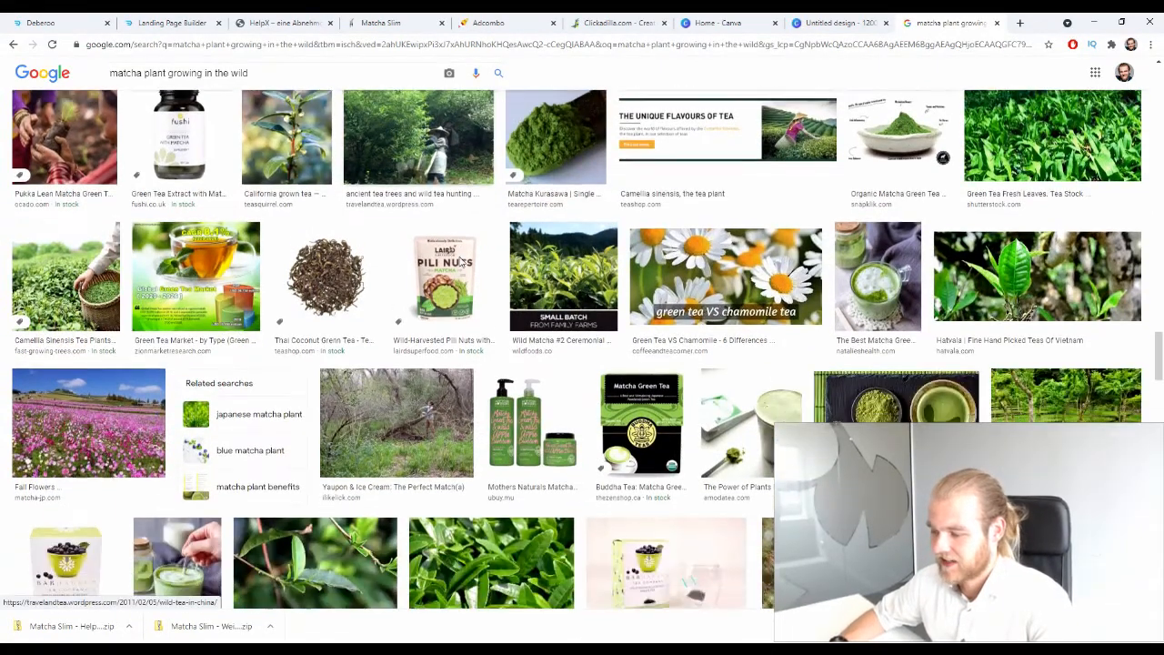
pyautogui.scroll(-6, 460, 262)
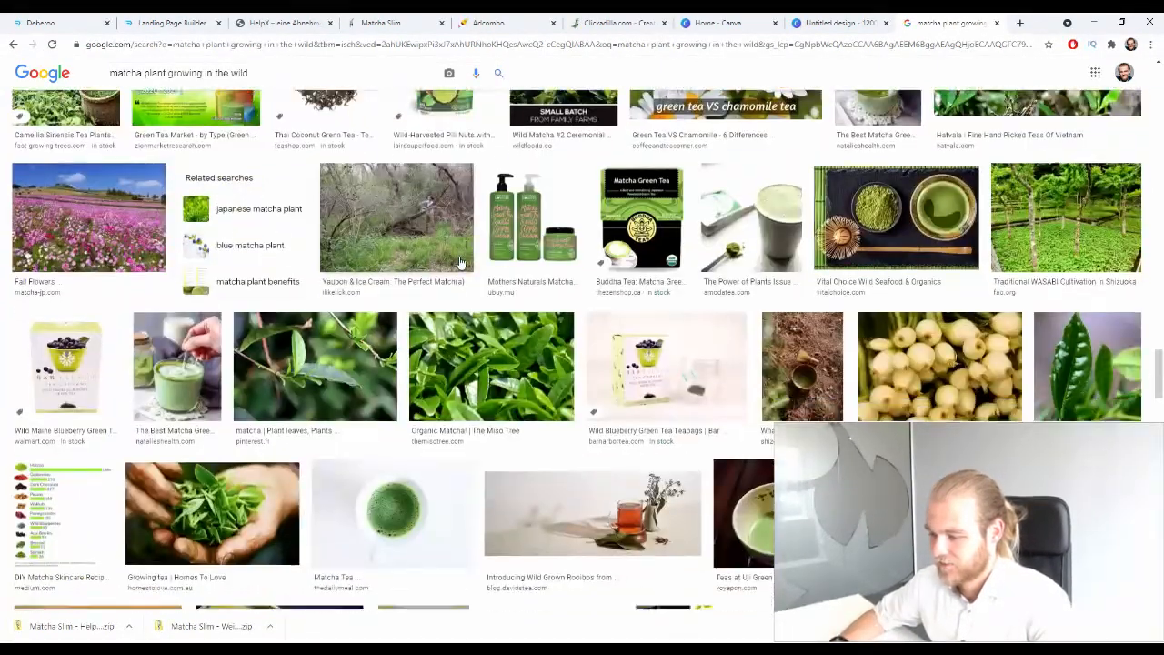
pyautogui.scroll(-6, 460, 262)
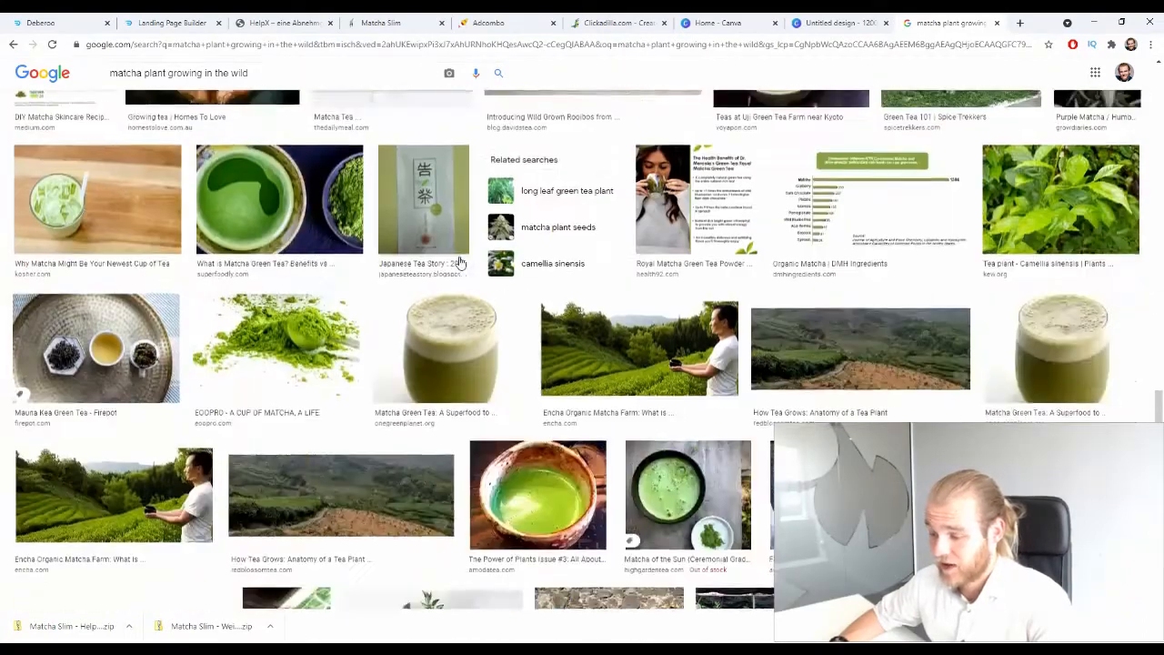
pyautogui.scroll(-3, 460, 262)
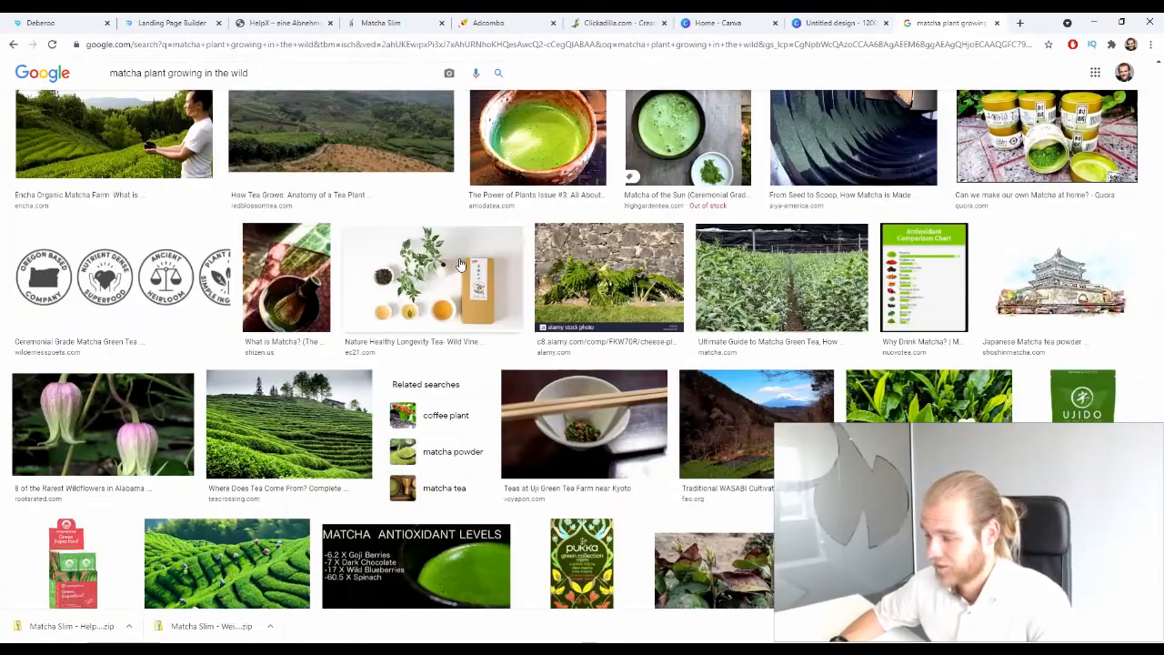
pyautogui.scroll(-8, 460, 264)
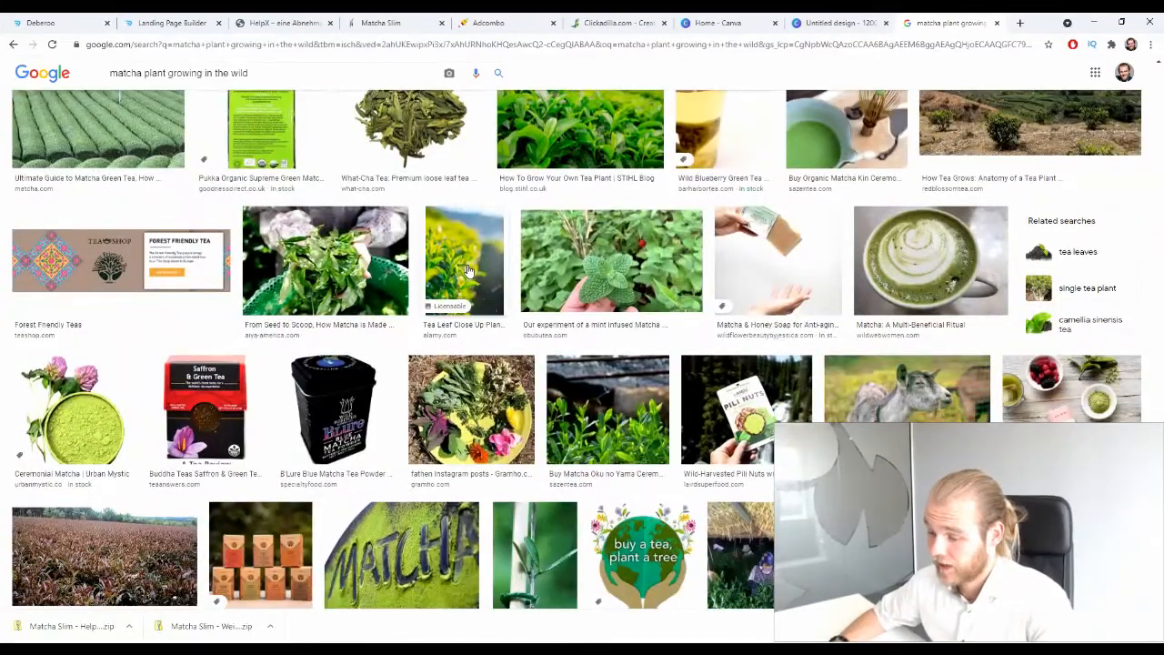
pyautogui.scroll(-5, 467, 271)
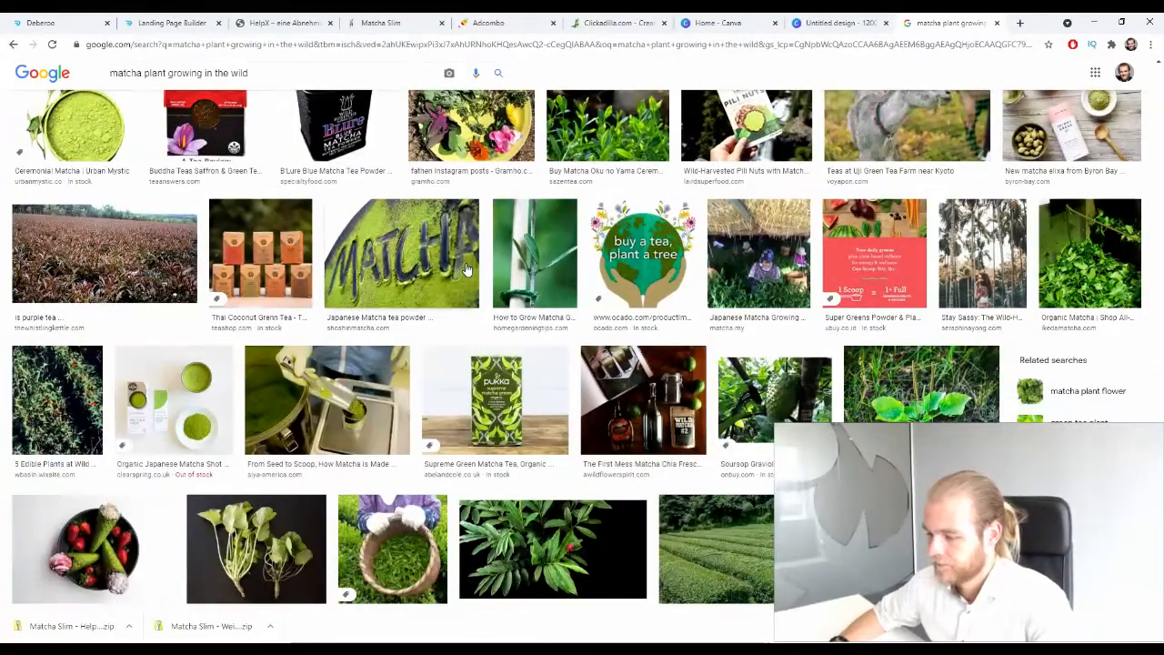
pyautogui.scroll(-5, 463, 270)
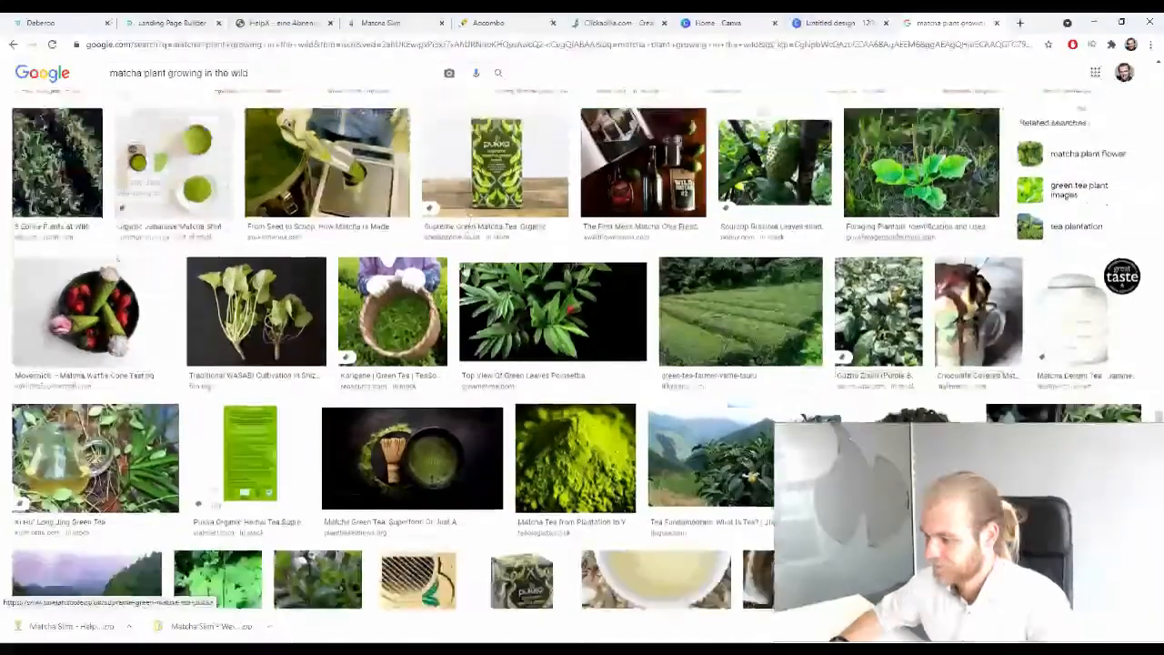
pyautogui.scroll(-3, 463, 268)
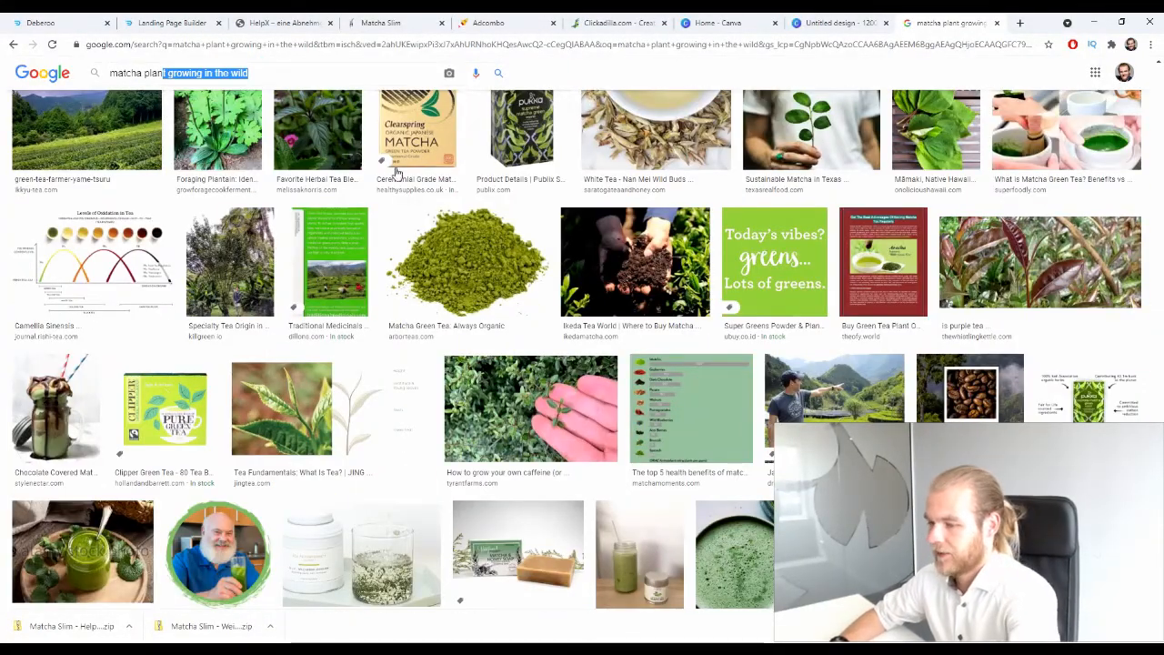
# Shorten the image search to "matcha plant".
pyautogui.press('BackSpace')
pyautogui.write('tcha plant')
pyautogui.press('Return')
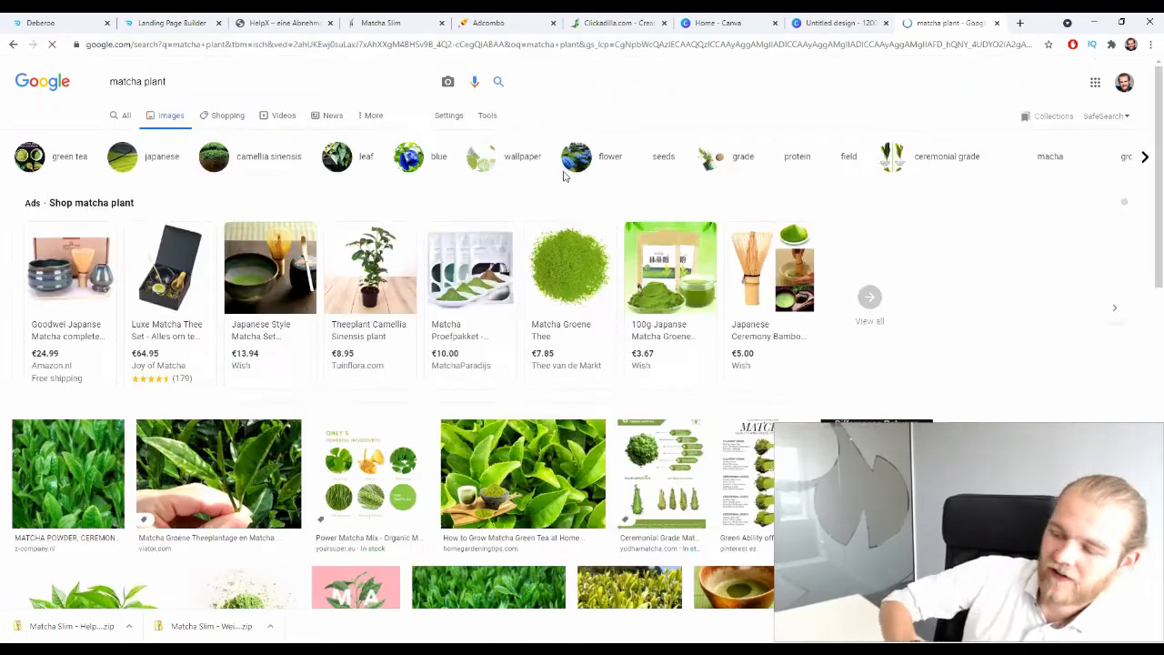
# Find the Planted Well picture of green tea leaves in a basket among the matcha plant results and save it.
pyautogui.scroll(-5, 496, 355)
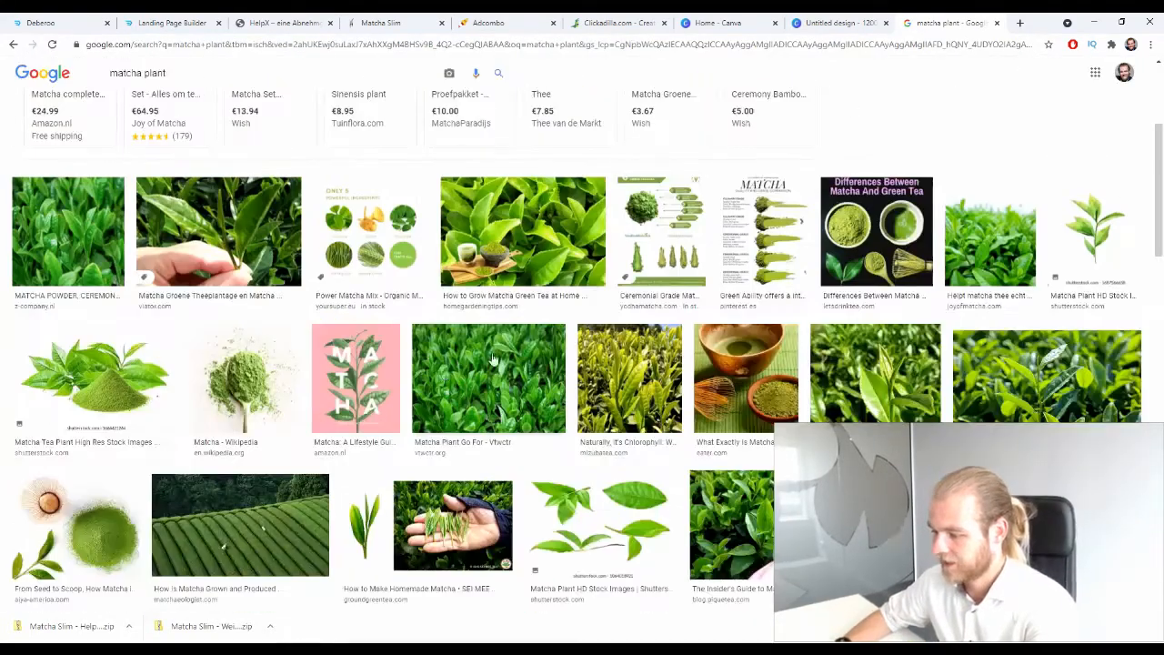
pyautogui.scroll(-7, 701, 265)
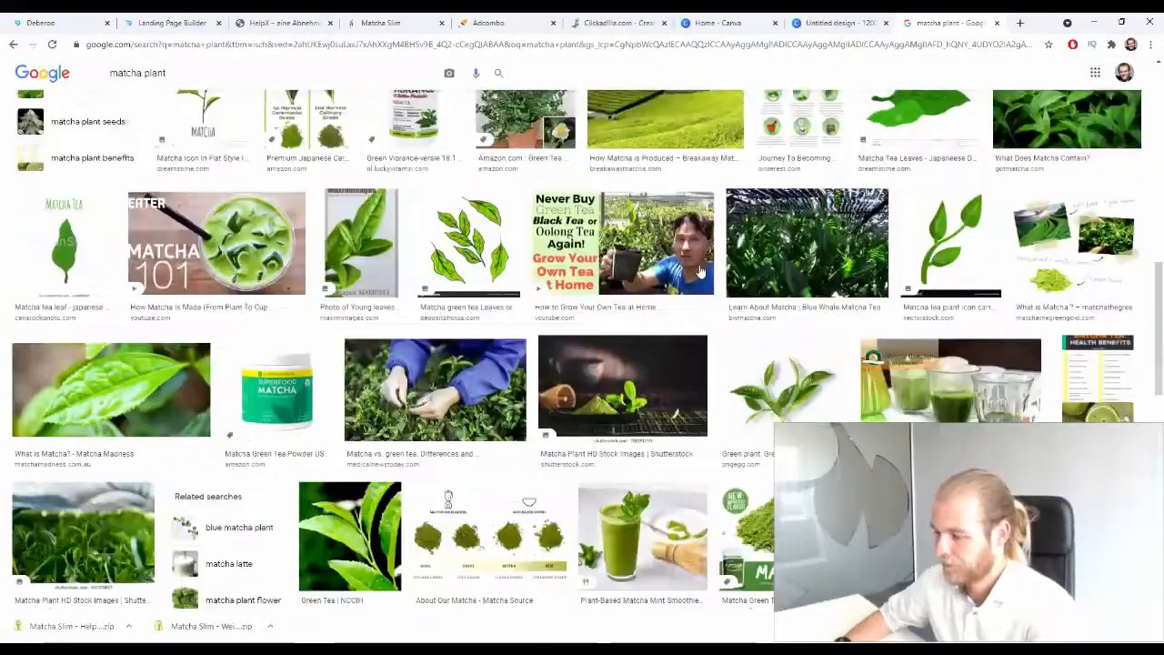
pyautogui.scroll(-2, 701, 266)
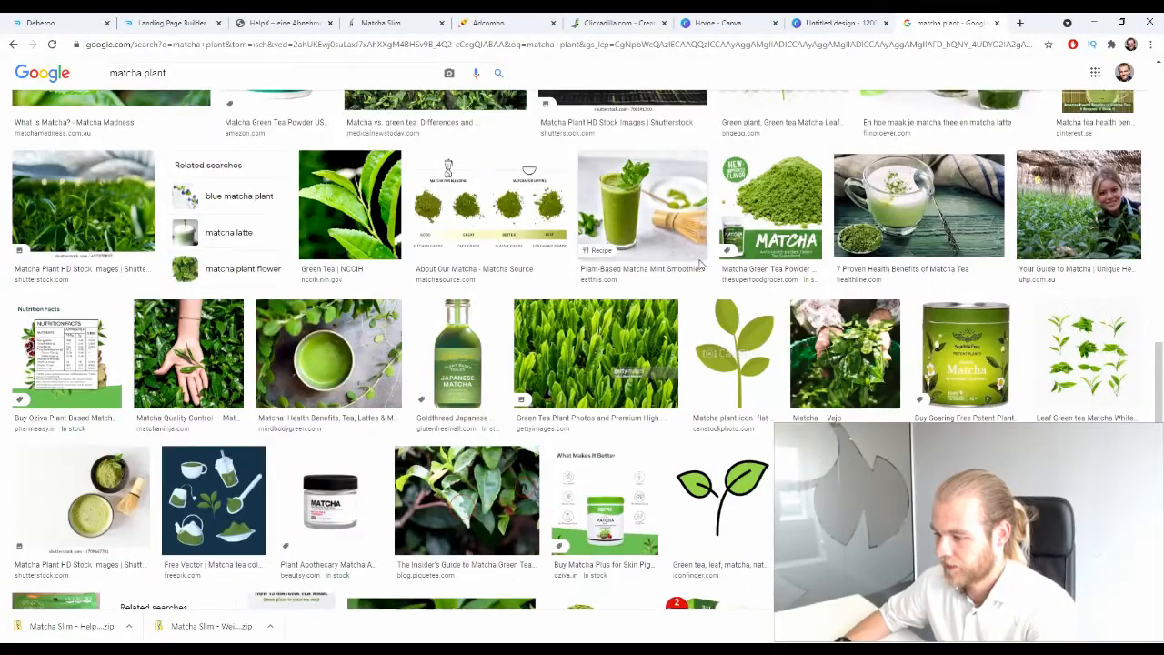
pyautogui.scroll(-6, 701, 264)
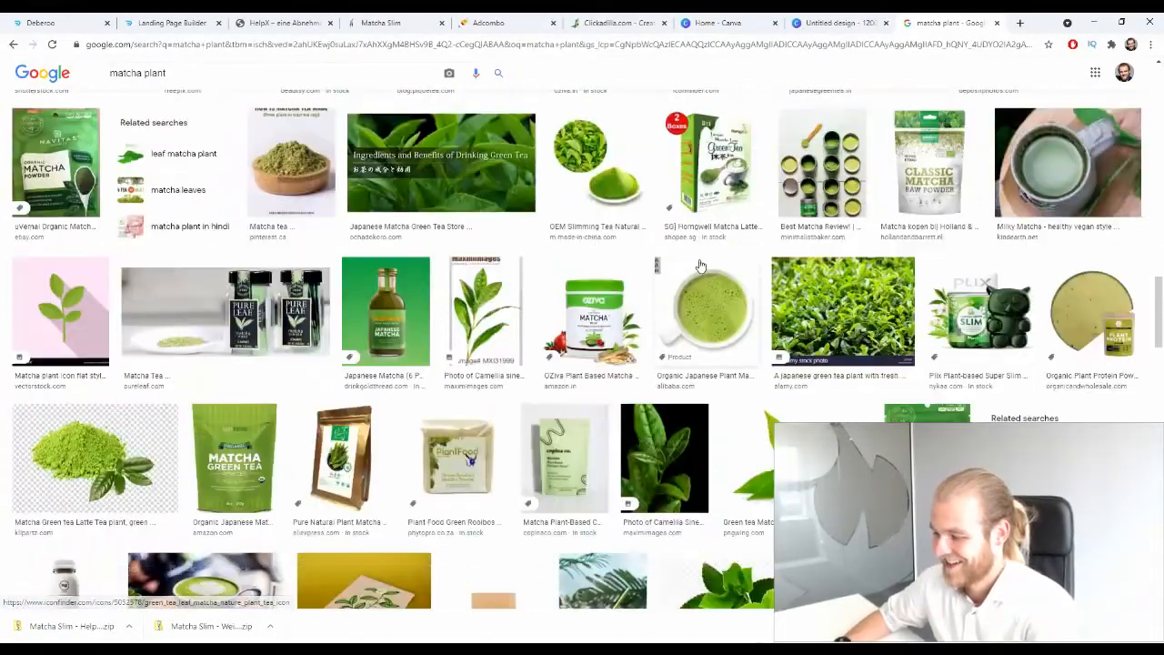
pyautogui.scroll(-5, 701, 266)
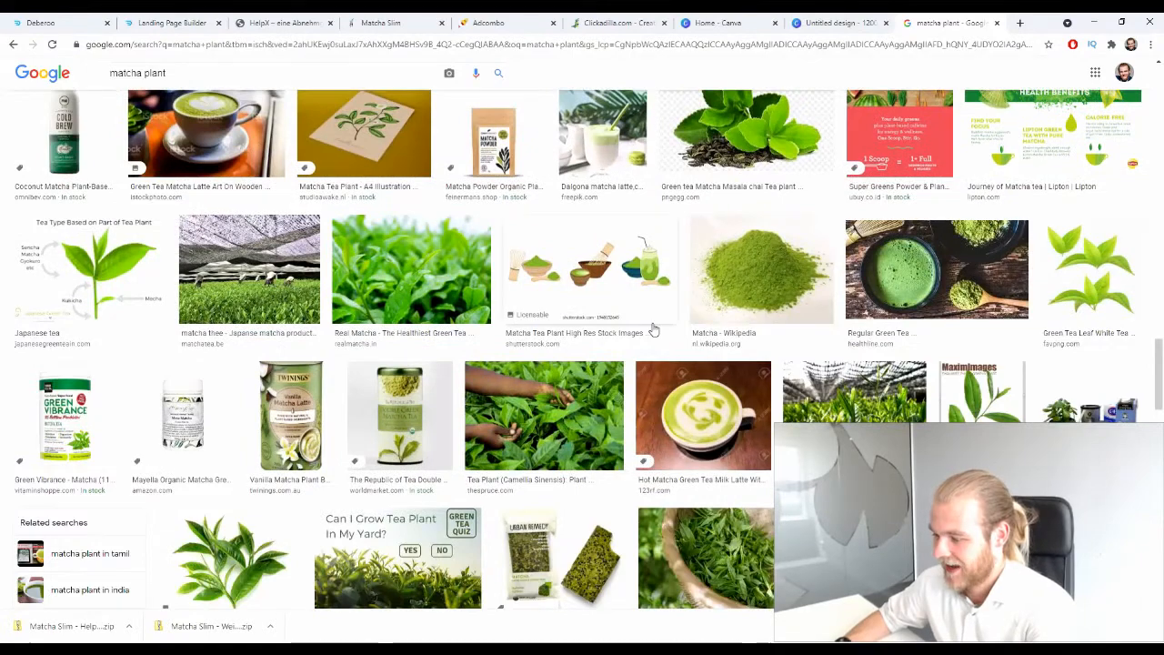
pyautogui.scroll(-3, 652, 329)
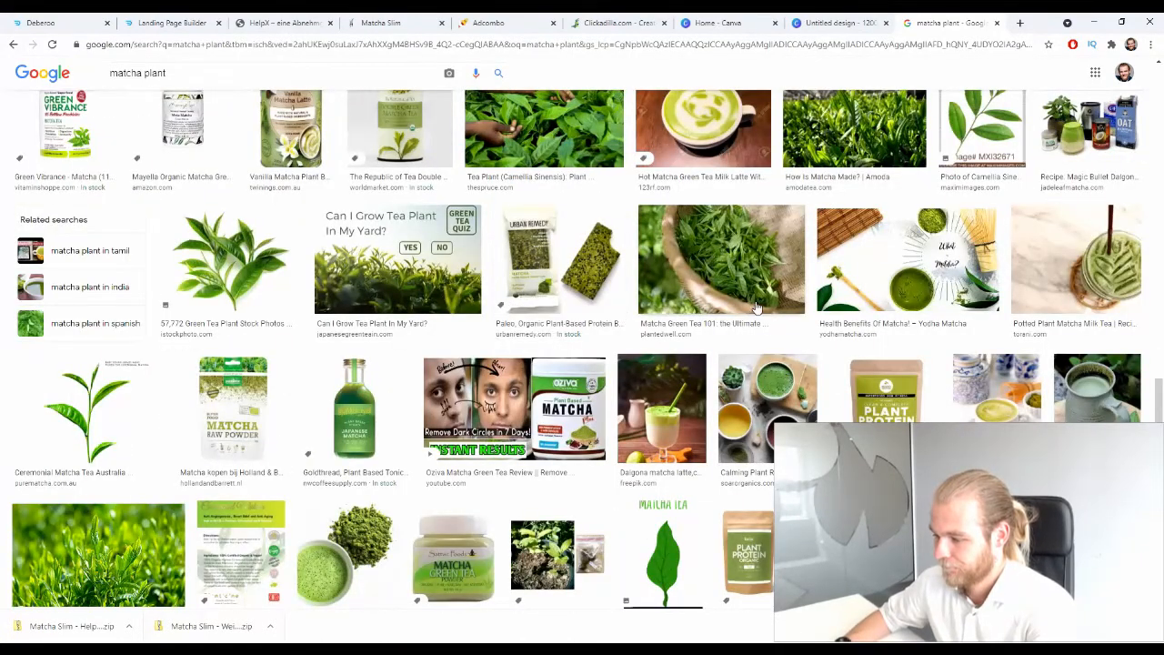
pyautogui.click(776, 271)
pyautogui.rightClick(777, 261)
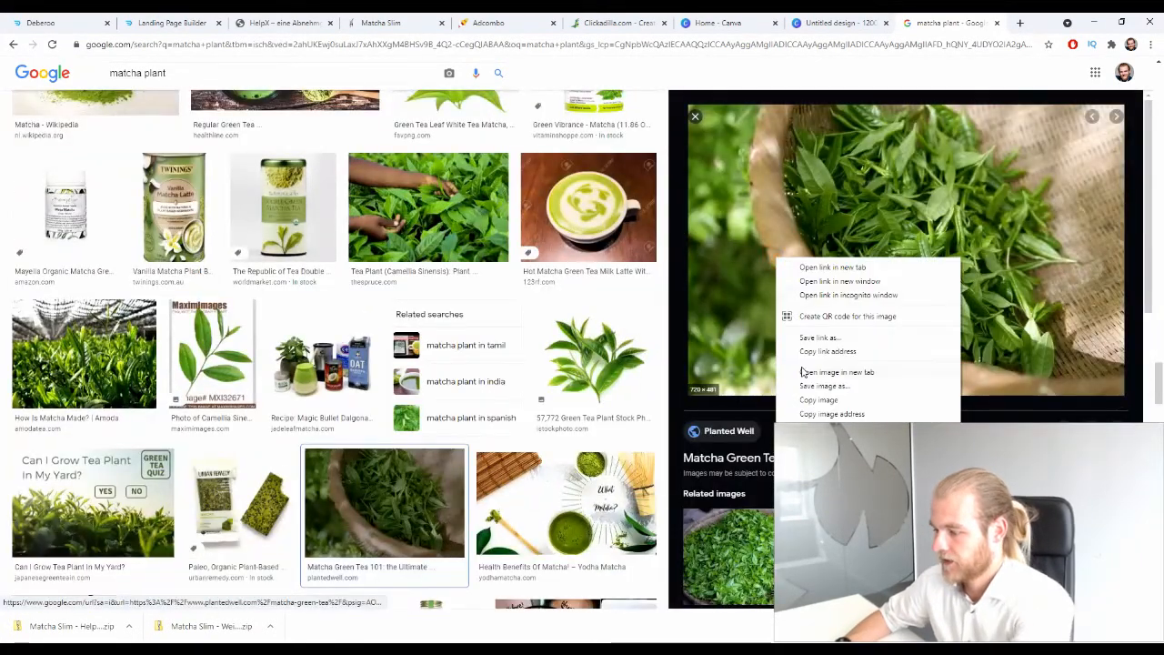
pyautogui.click(823, 386)
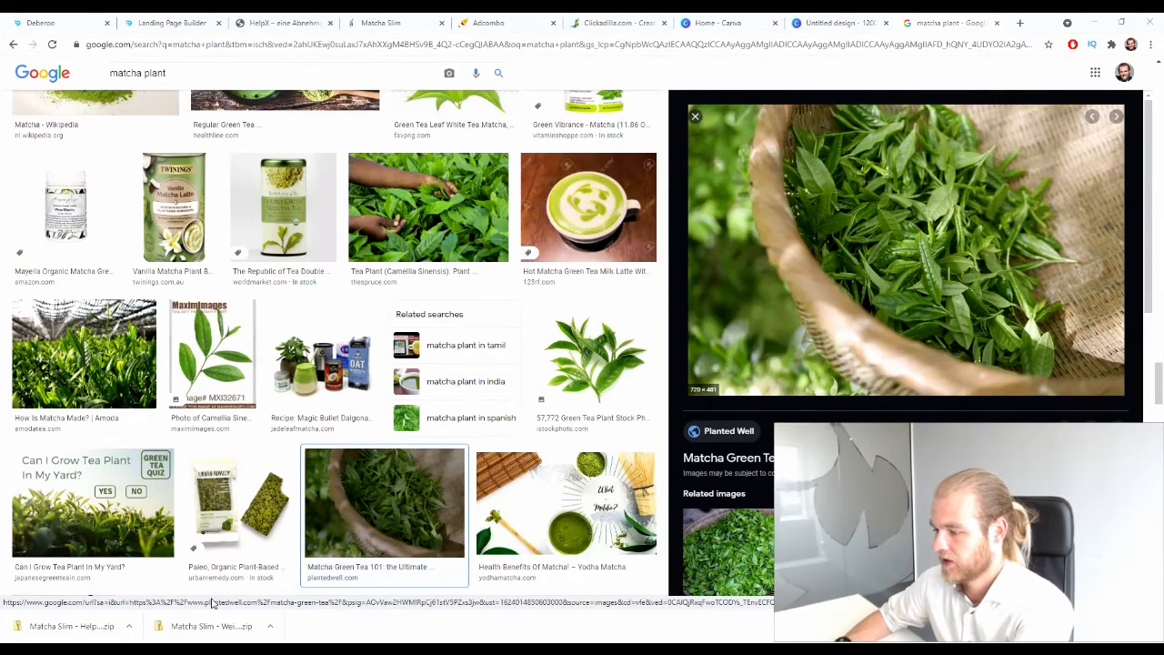
pyautogui.press('Return')
# Upload the saved matcha green tea picture to the 1200 x 900 px Canva design and make it fill the page.
pyautogui.click(830, 20)
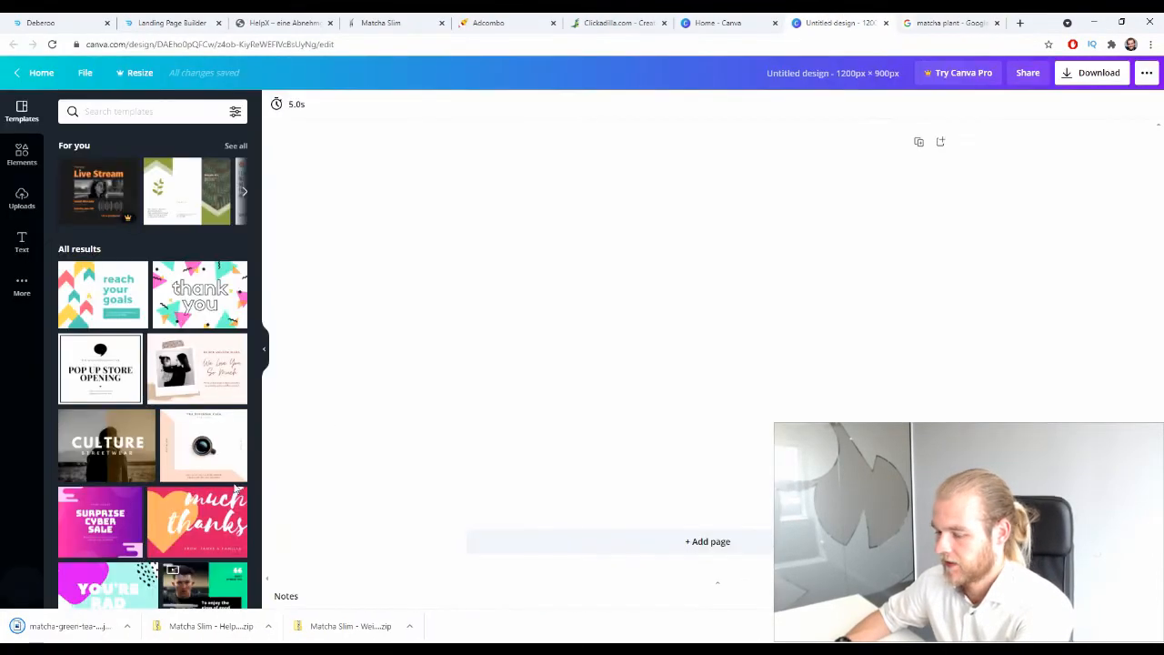
pyautogui.moveTo(74, 628); pyautogui.dragTo(124, 318)
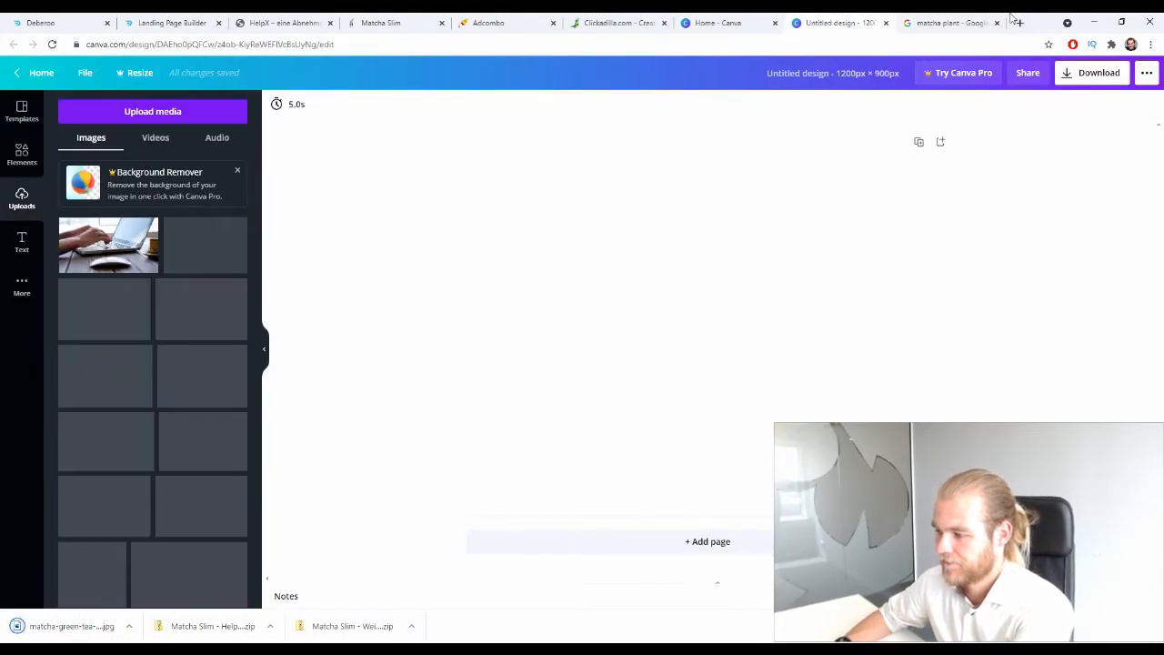
pyautogui.click(949, 22)
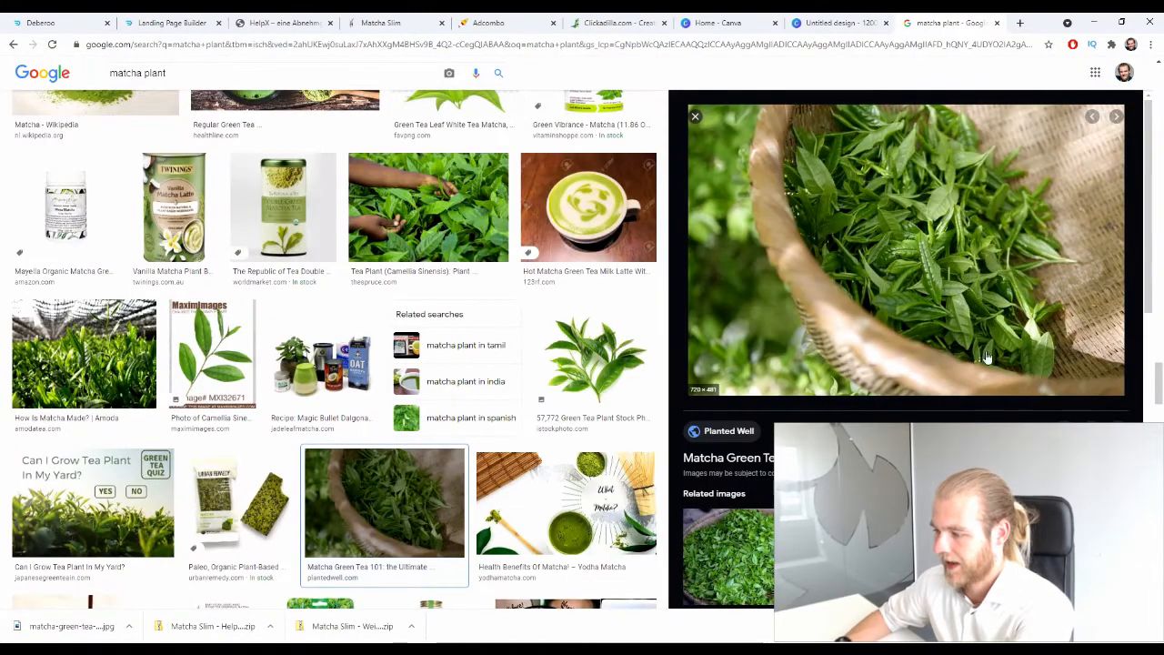
pyautogui.click(830, 22)
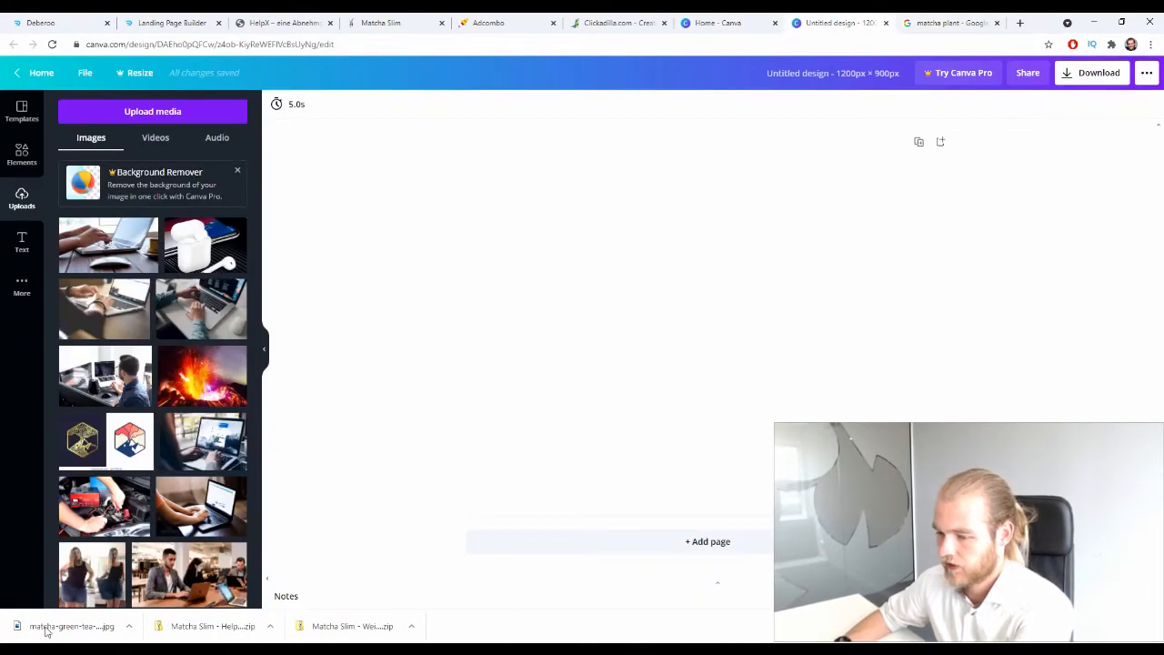
pyautogui.moveTo(50, 626); pyautogui.dragTo(563, 248)
pyautogui.click(1096, 73)
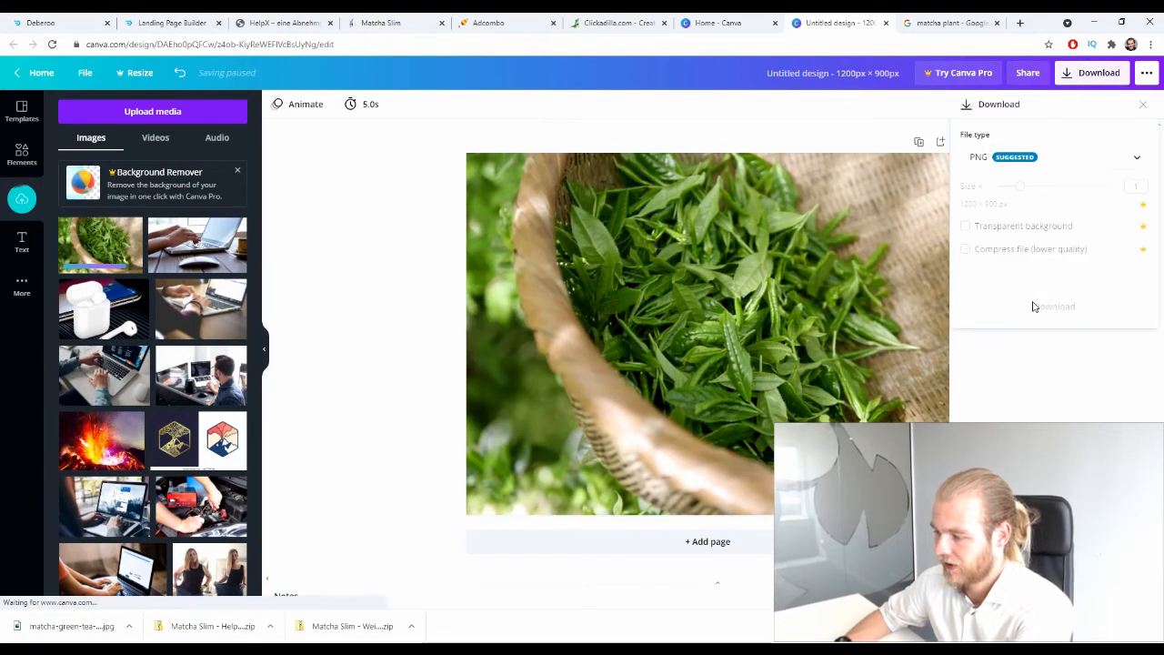
pyautogui.click(479, 270)
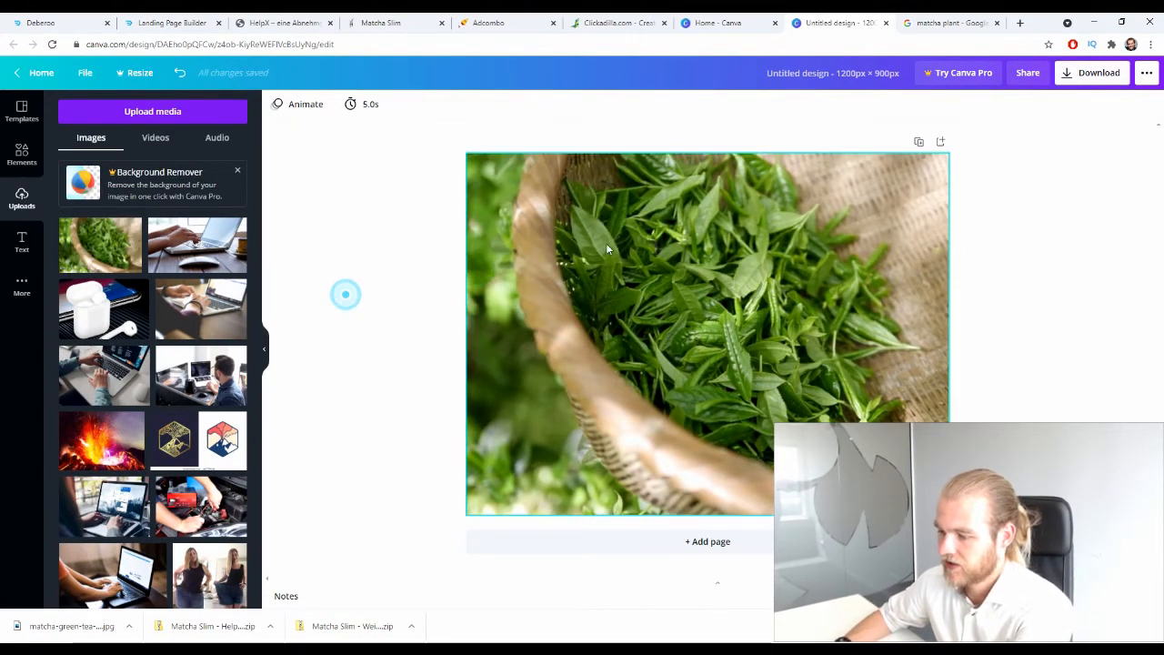
# Adjust the tea leaf picture to brightness 9, contrast 42, saturation 100 and blur -15.
pyautogui.click(397, 103)
pyautogui.moveTo(163, 141); pyautogui.dragTo(216, 191)
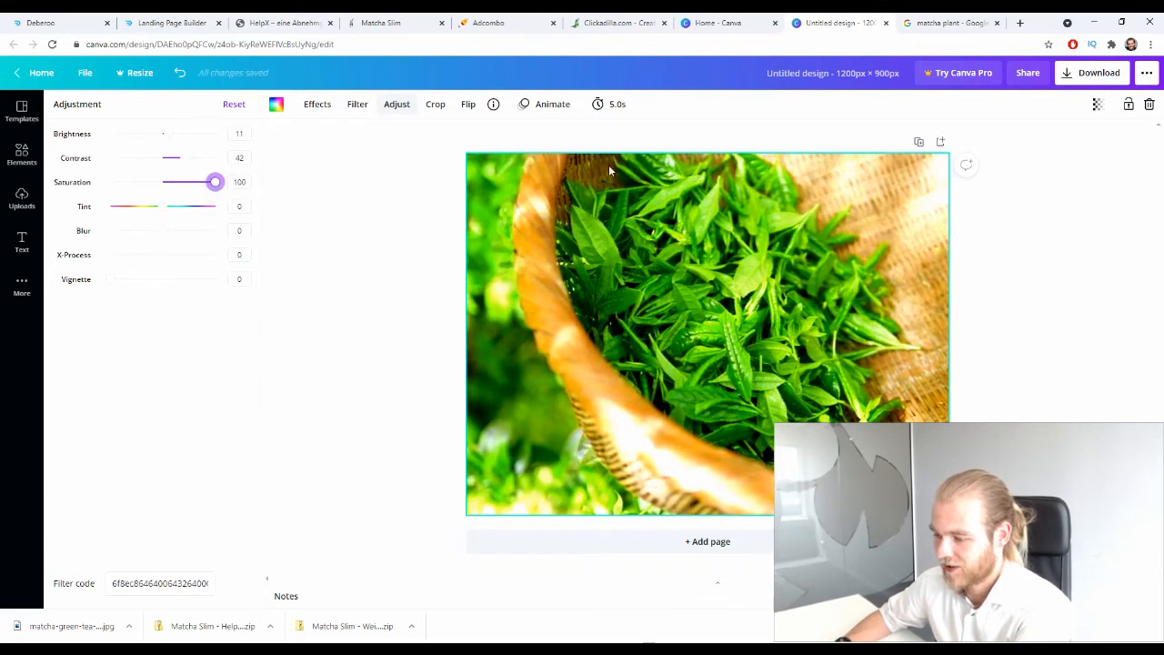
pyautogui.click(165, 184)
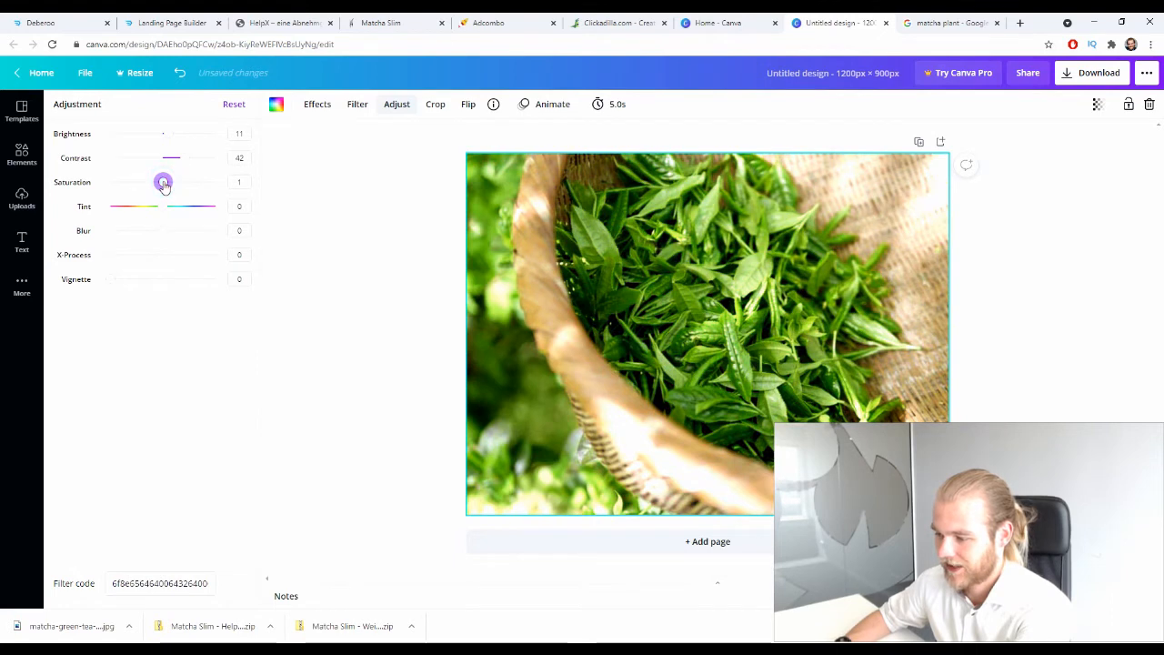
pyautogui.moveTo(163, 184); pyautogui.dragTo(424, 198)
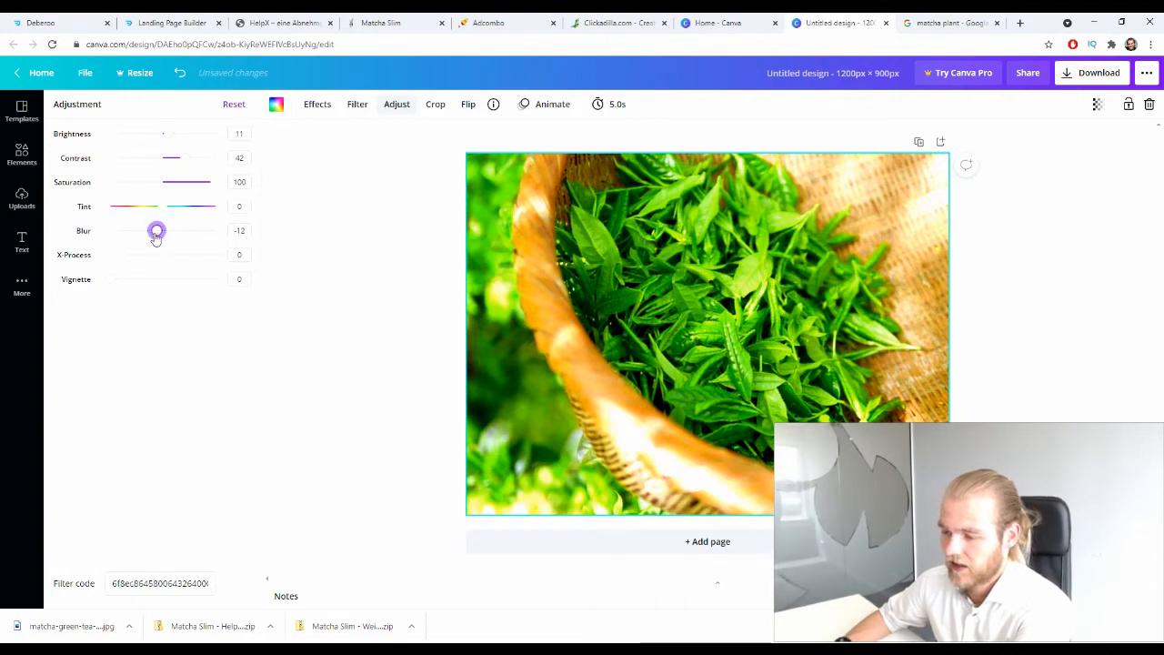
pyautogui.moveTo(157, 235); pyautogui.dragTo(154, 236)
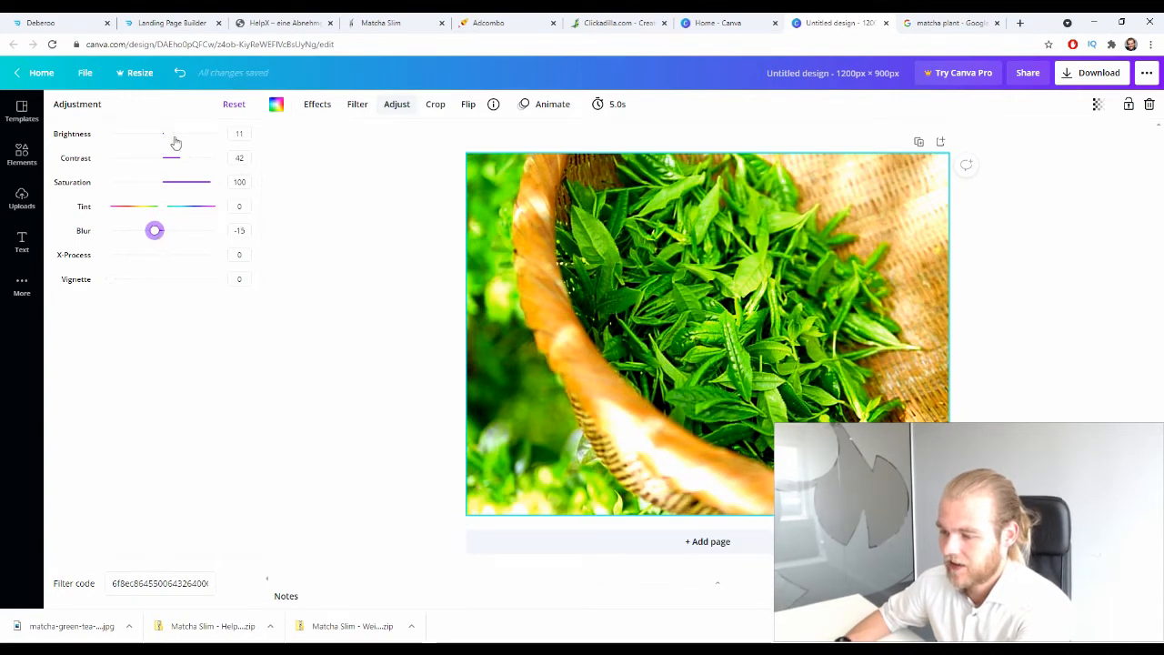
pyautogui.moveTo(163, 133); pyautogui.dragTo(168, 134)
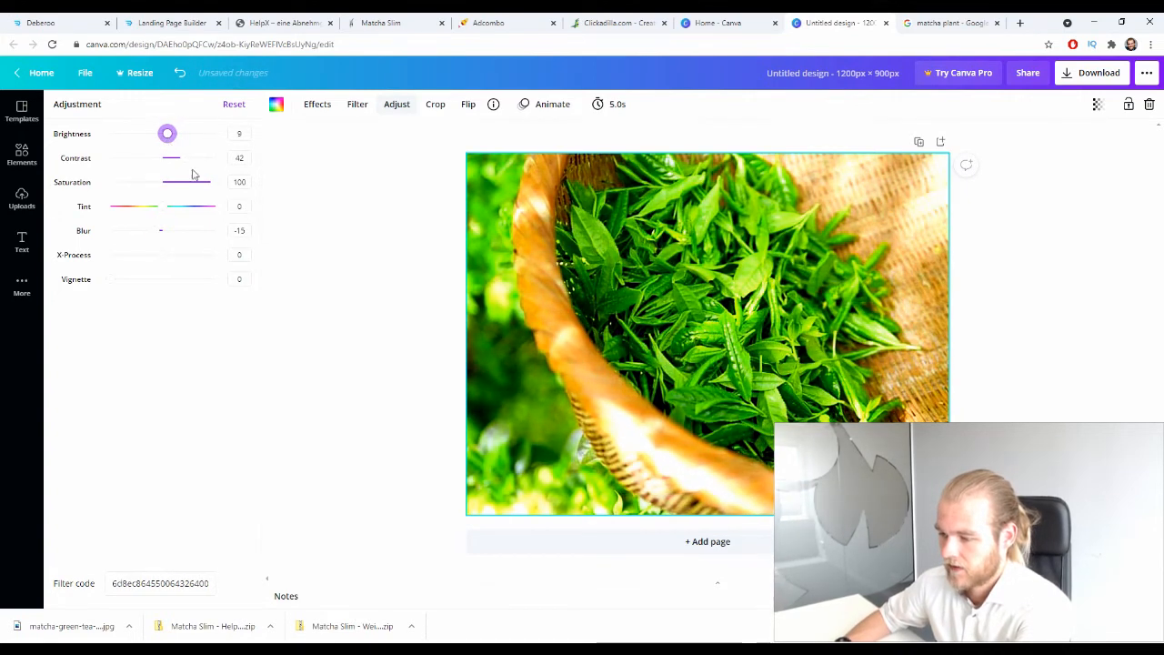
pyautogui.click(324, 431)
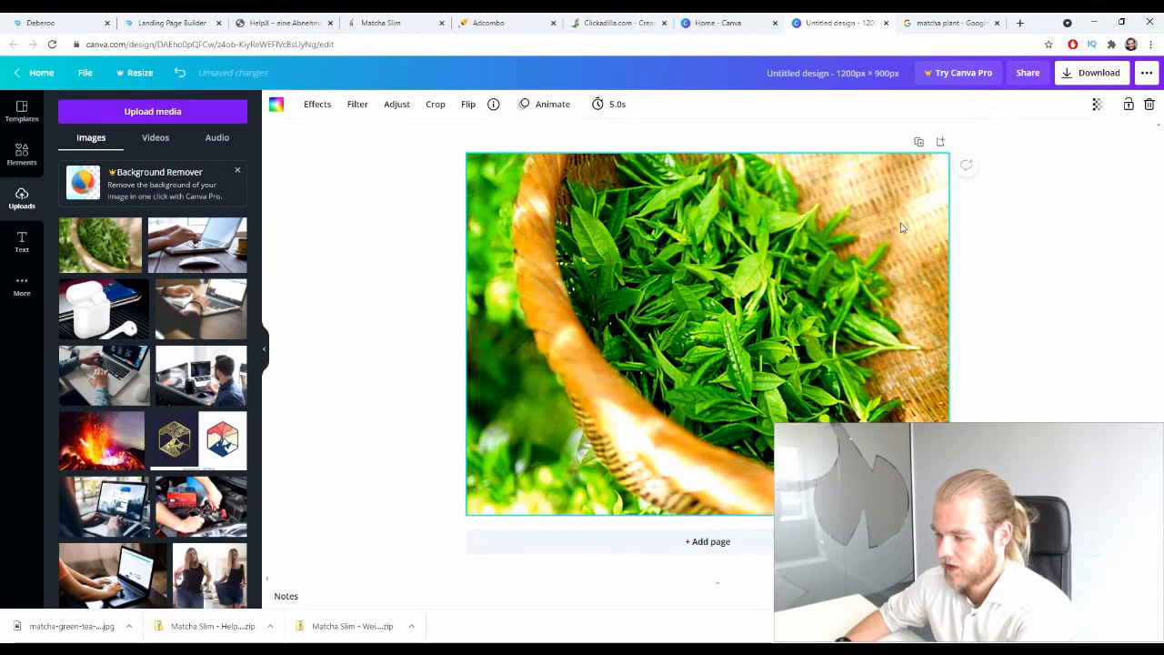
# Download the edited design as a PNG and upload Untitled design (7) as the native ad's image in ClickAdilla, accepting the suggested crop.
pyautogui.click(1097, 75)
pyautogui.click(1064, 270)
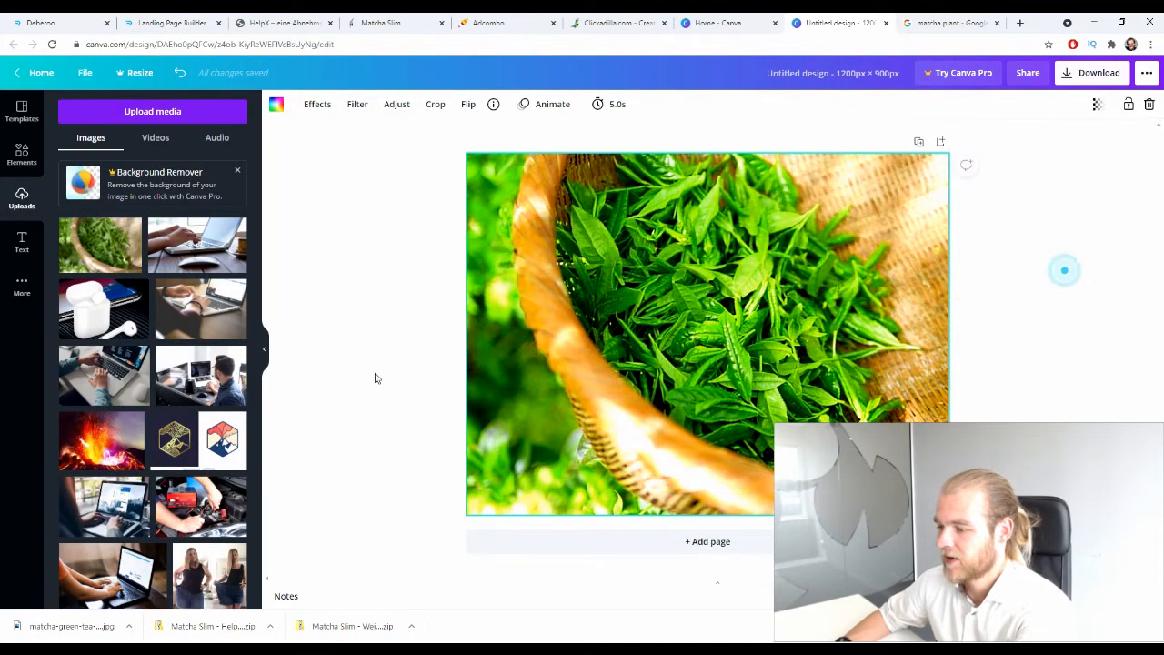
pyautogui.click(597, 20)
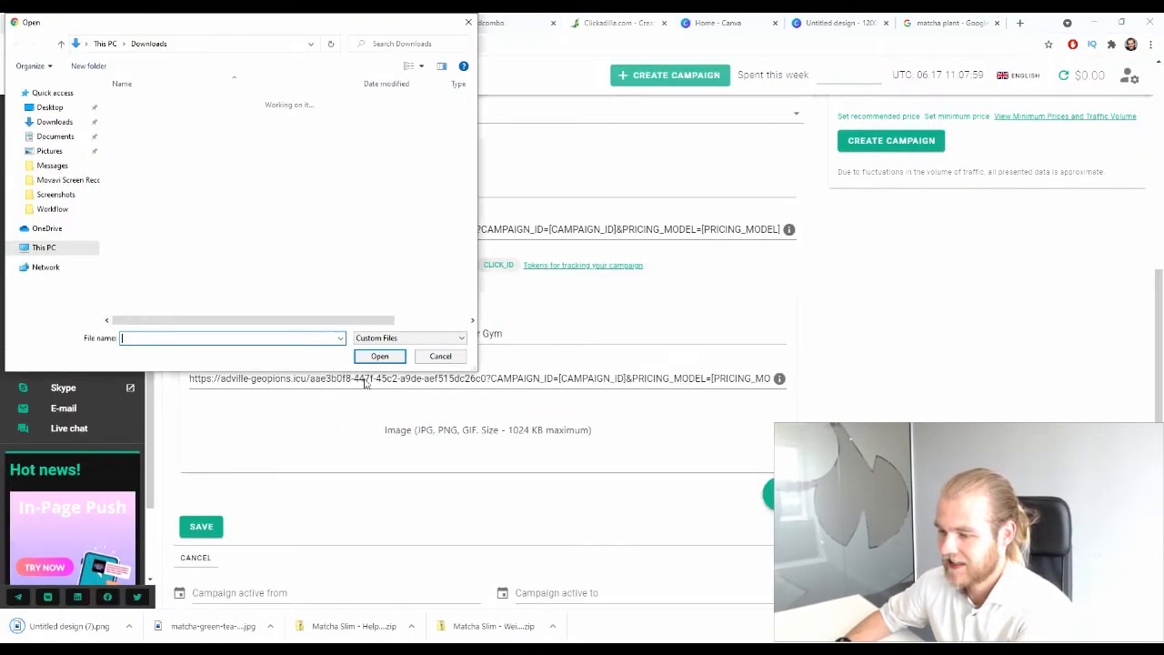
pyautogui.click(173, 171)
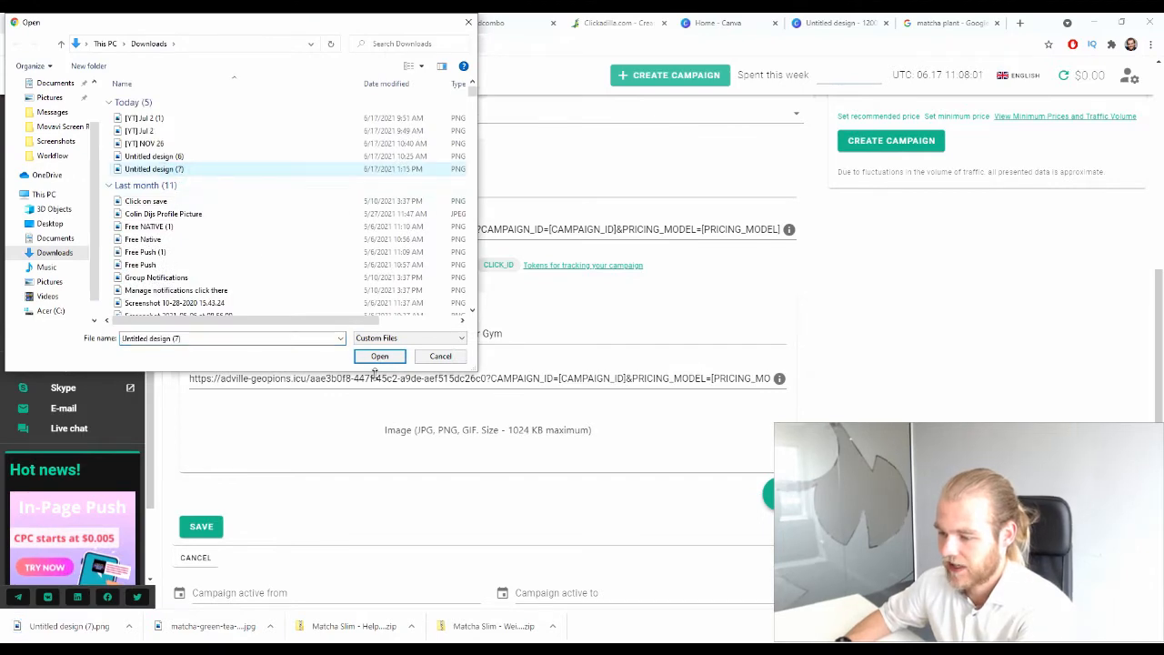
pyautogui.click(380, 356)
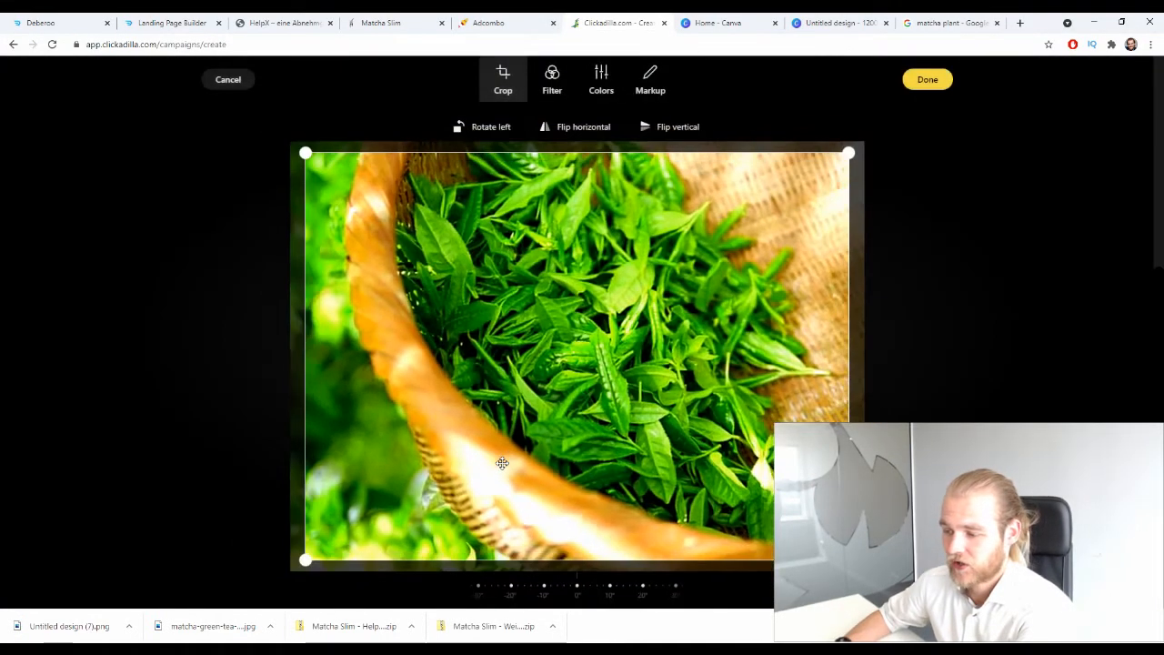
pyautogui.click(928, 80)
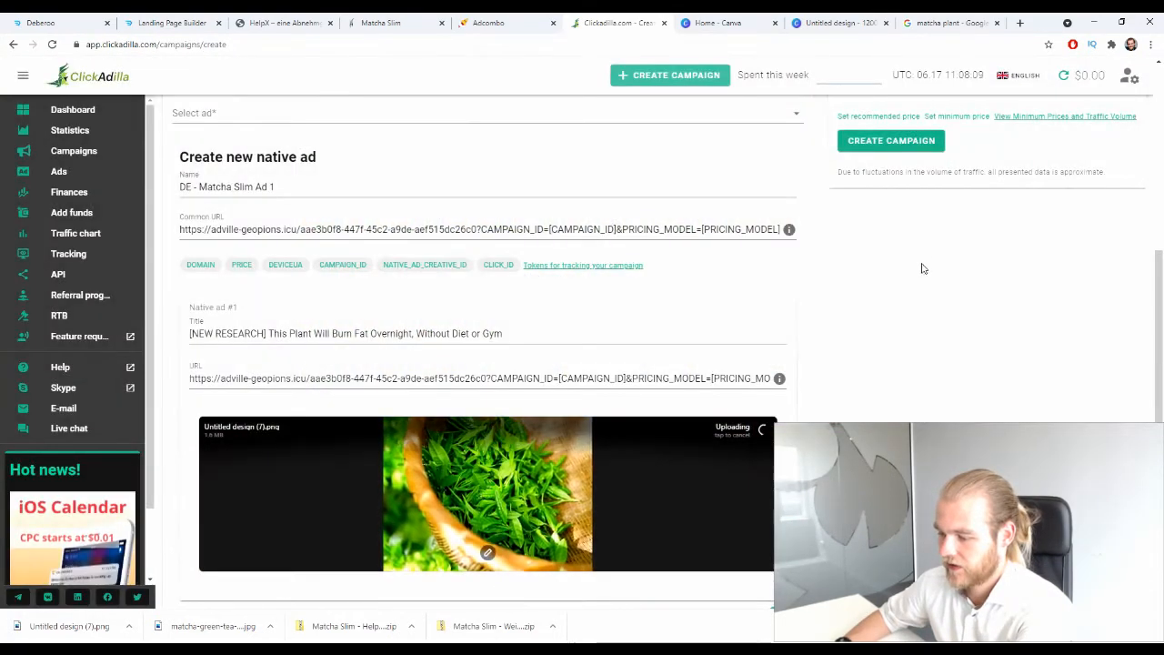
# Save the new native ad "DE - Matcha Slim Ad 1" once its image has uploaded.
pyautogui.scroll(-2, 926, 262)
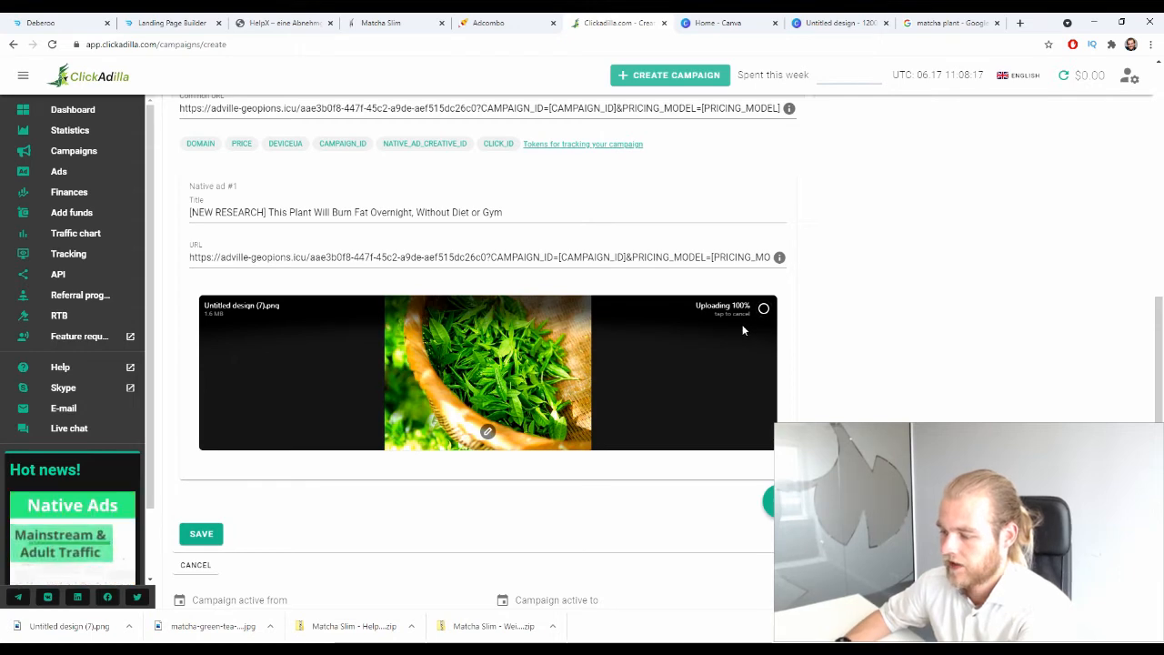
pyautogui.scroll(3, 946, 364)
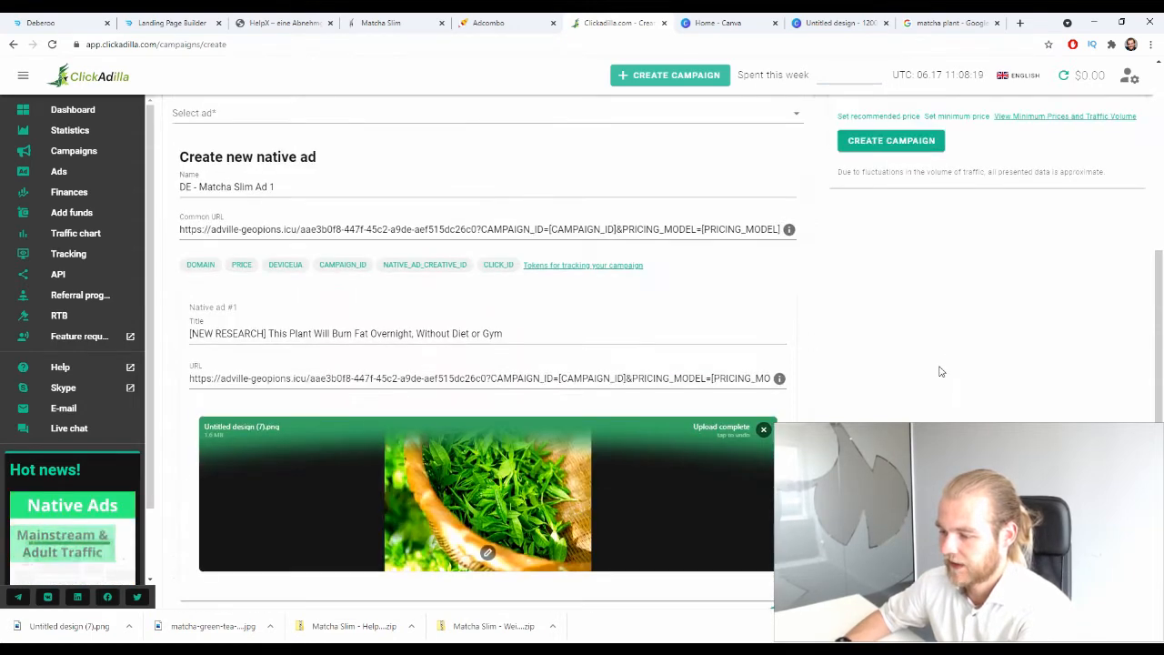
pyautogui.scroll(-1, 814, 357)
pyautogui.scroll(-4, 814, 357)
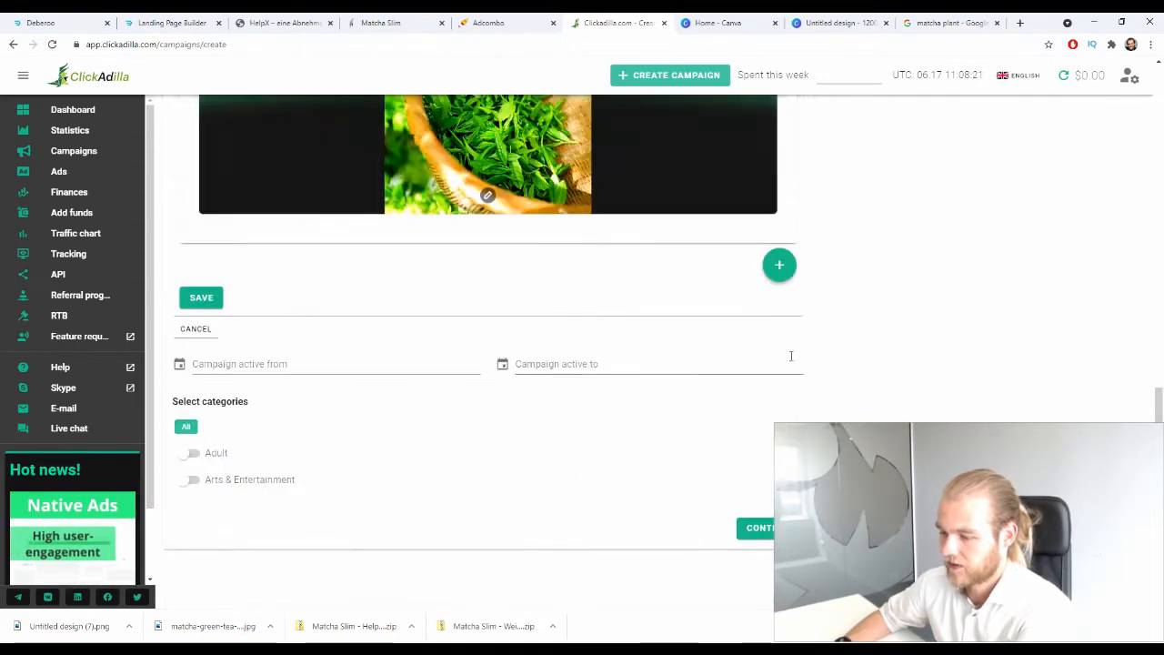
pyautogui.scroll(1, 814, 357)
pyautogui.click(201, 358)
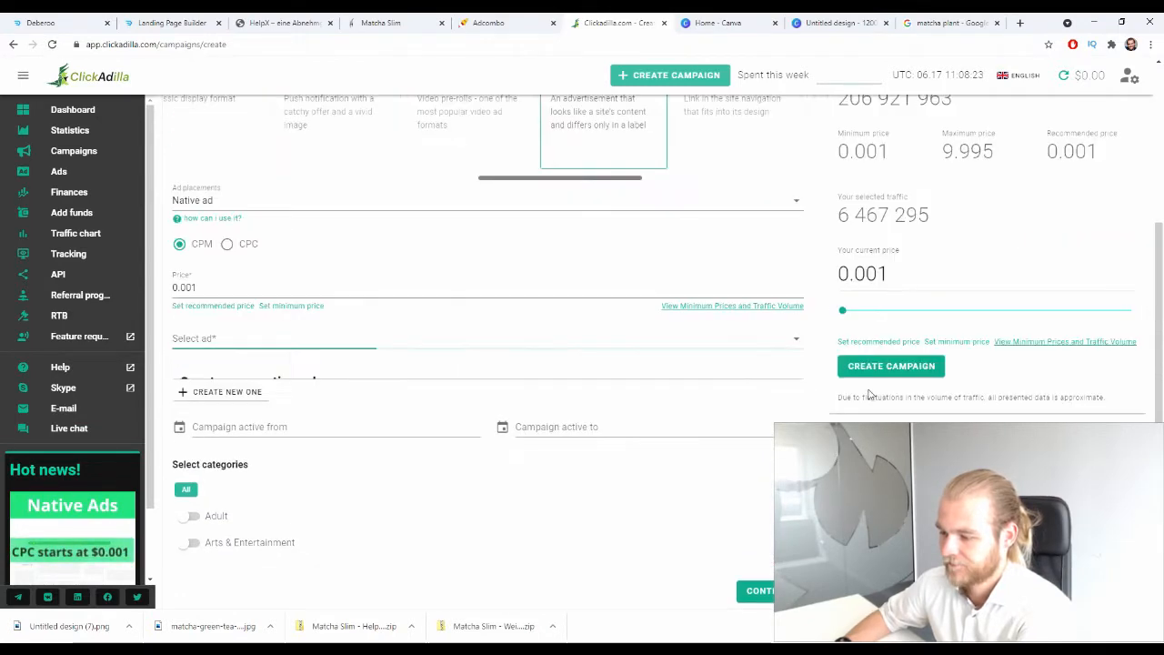
# Check the campaign's ad selection list for the saved ad, and view the start date calendar without setting a date.
pyautogui.scroll(-1, 867, 418)
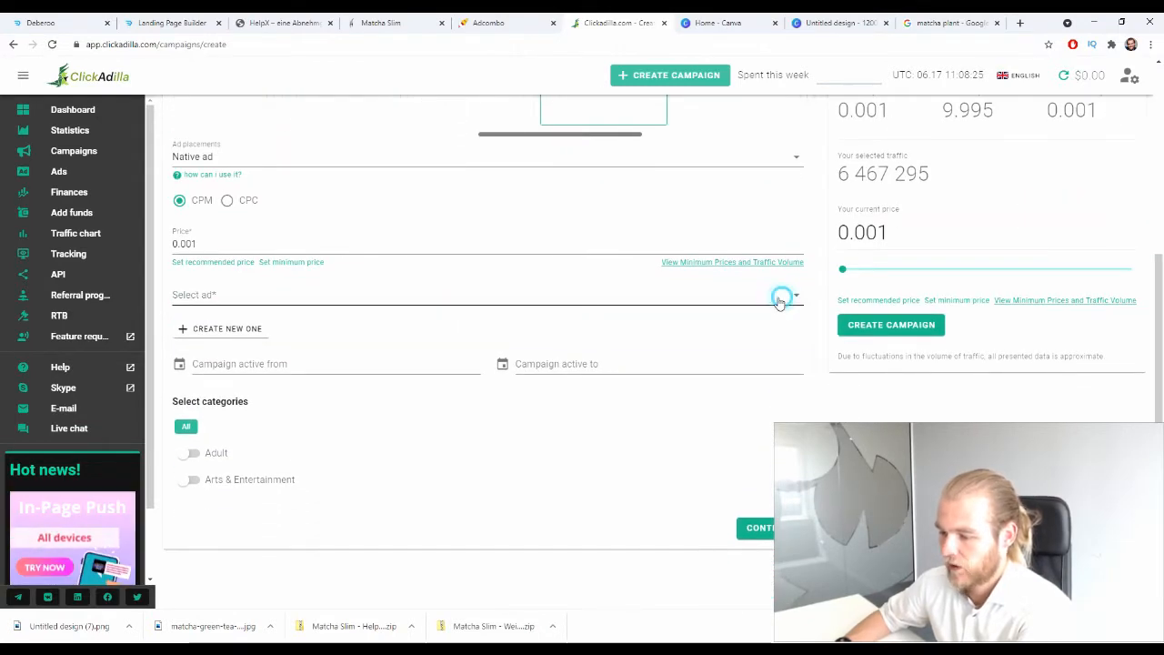
pyautogui.click(779, 293)
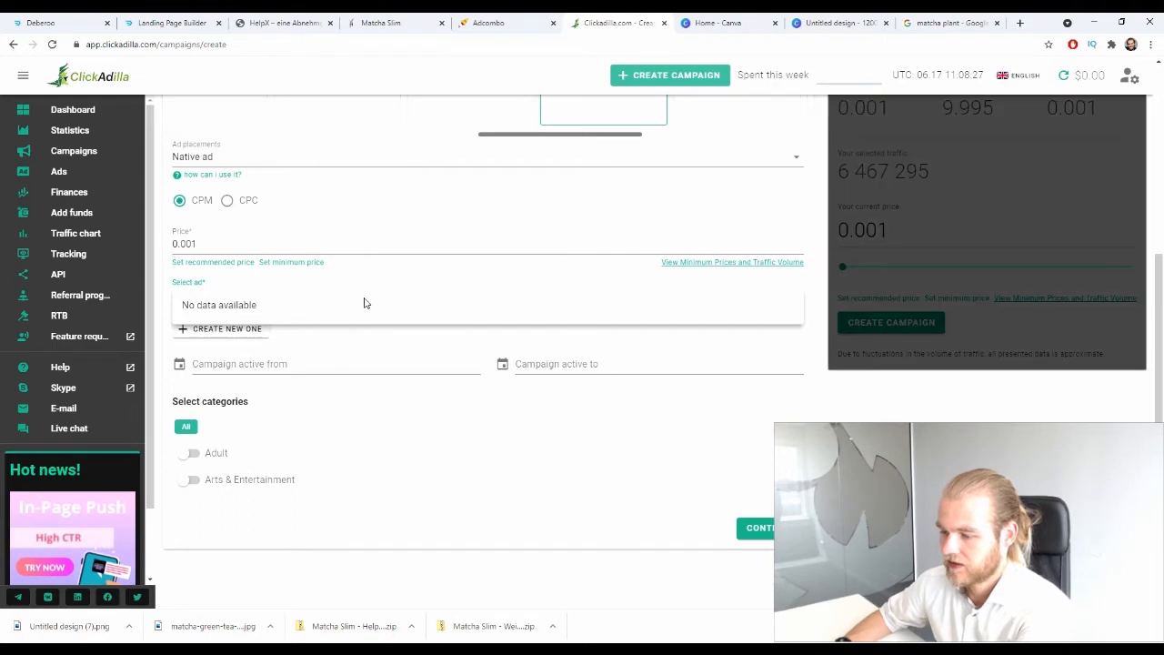
pyautogui.click(440, 269)
pyautogui.click(334, 293)
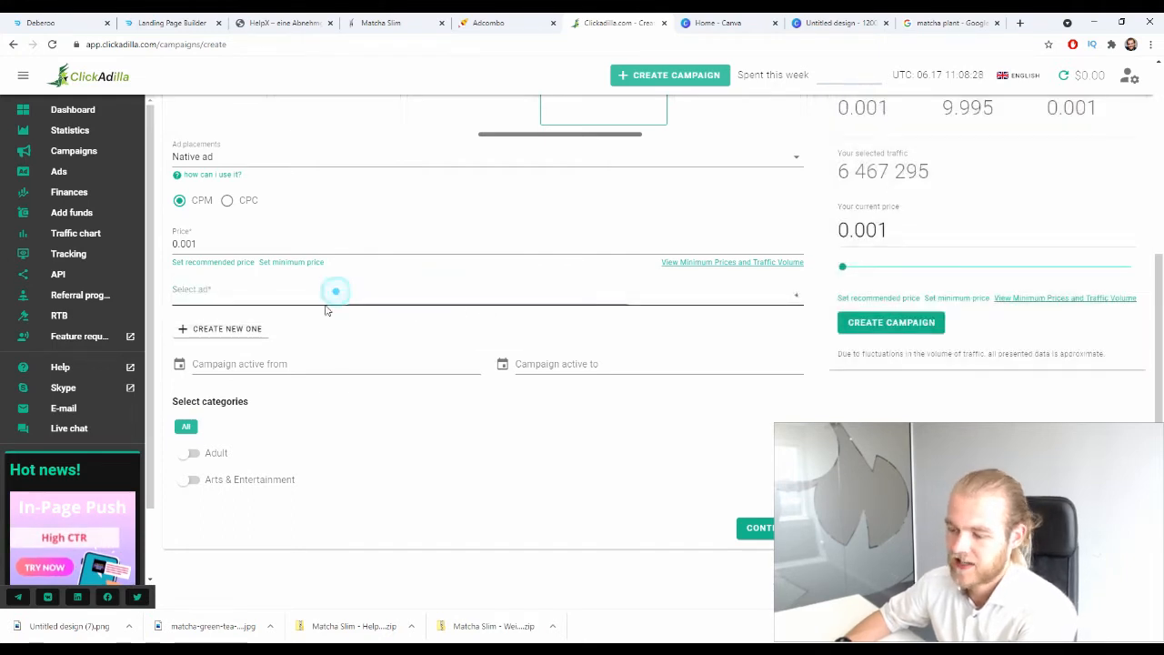
pyautogui.click(409, 270)
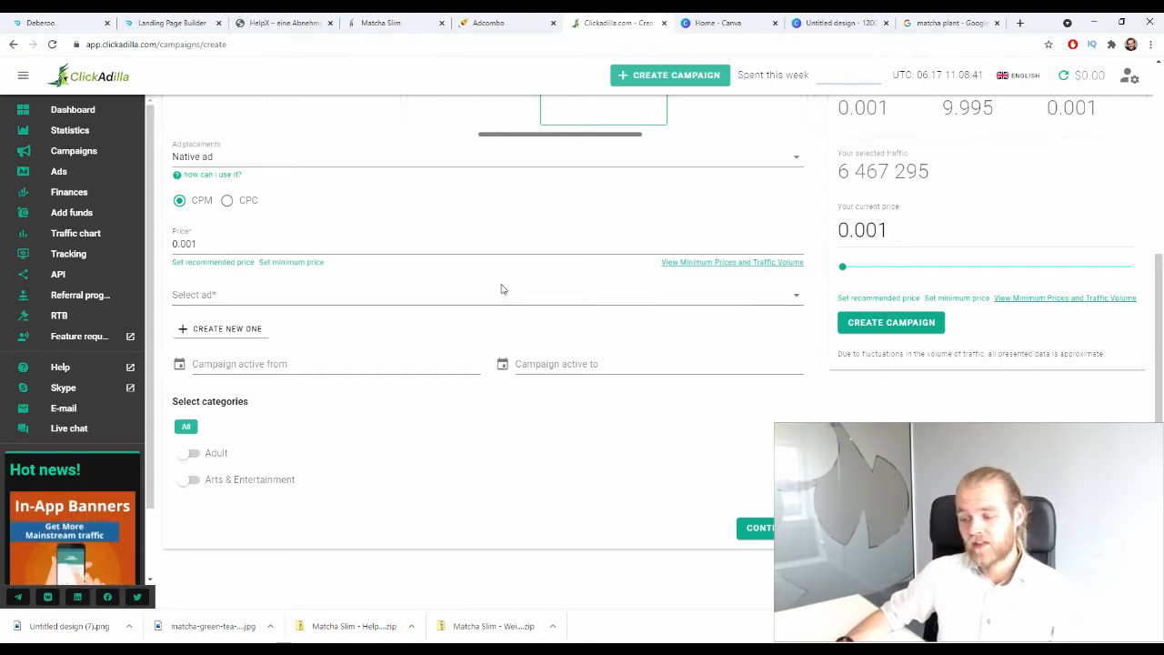
pyautogui.click(333, 360)
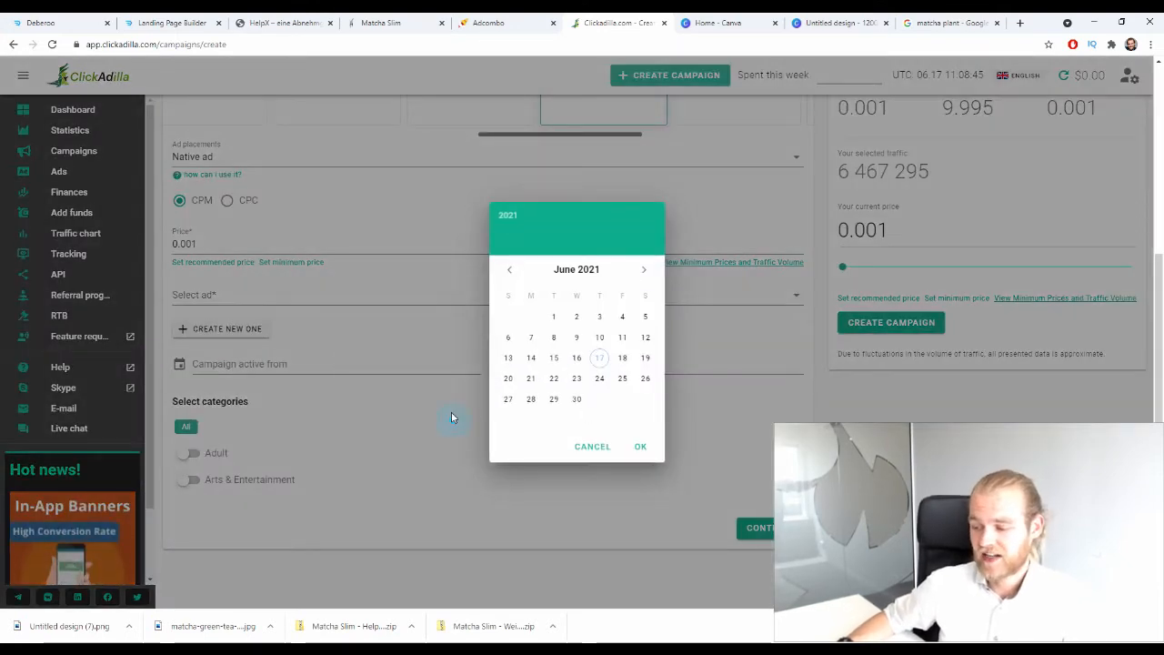
pyautogui.click(592, 446)
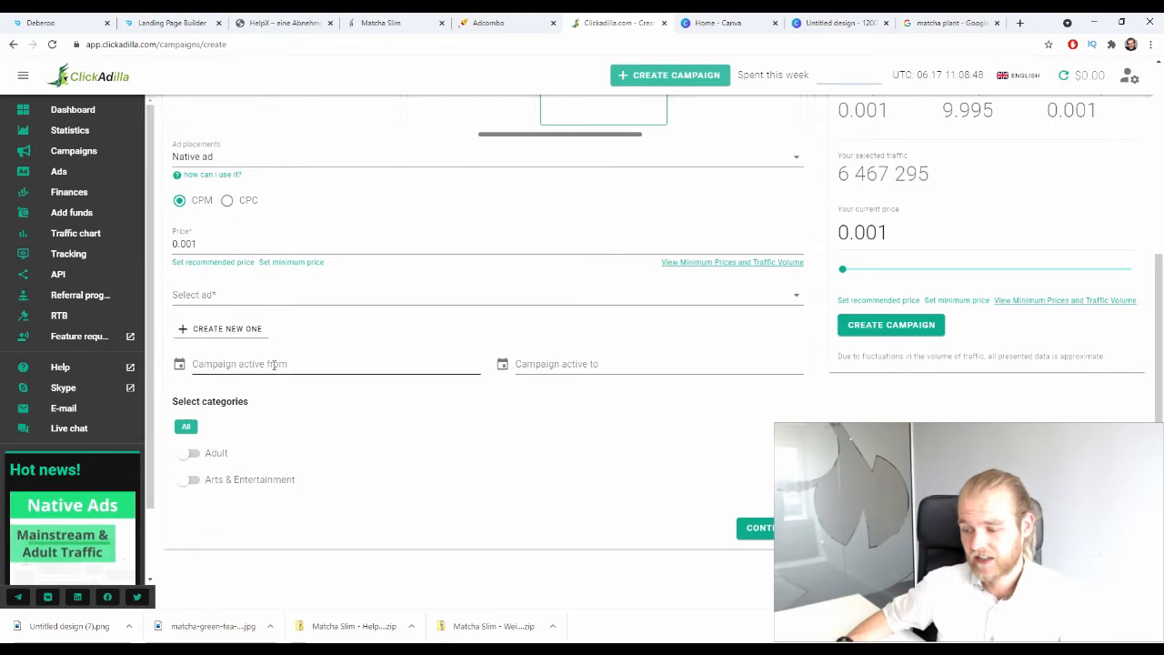
# Try restricting the campaign's categories to Arts & Entertainment only, with all of its subcategories.
pyautogui.click(190, 432)
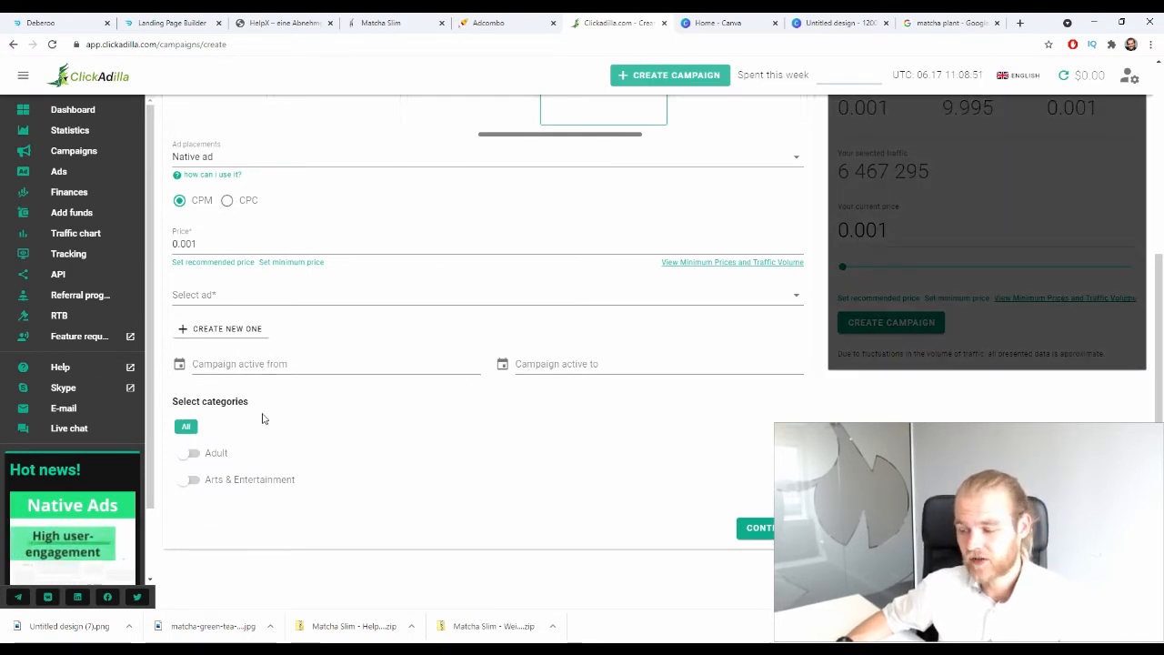
pyautogui.moveTo(202, 403); pyautogui.dragTo(269, 398)
pyautogui.click(270, 398)
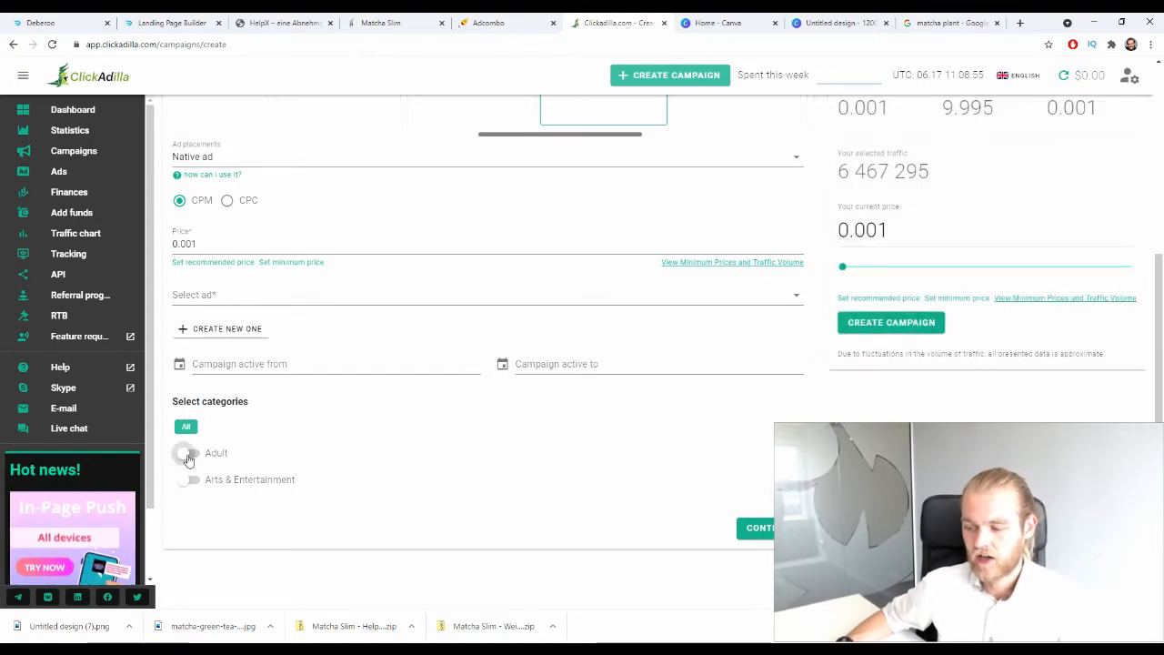
pyautogui.click(187, 452)
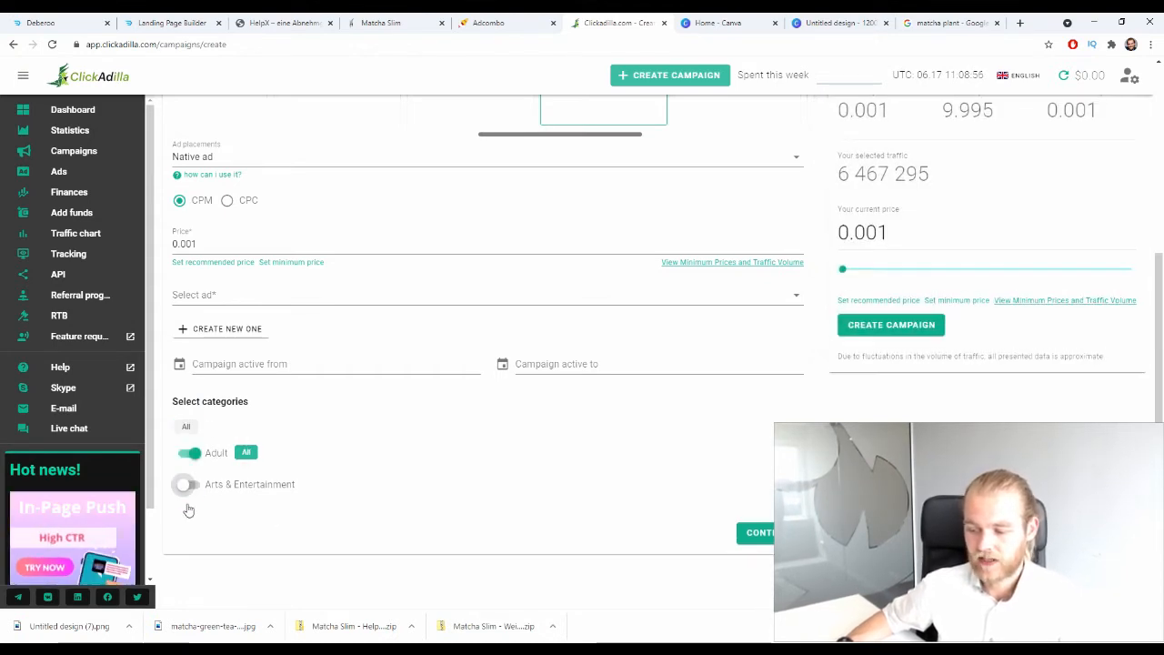
pyautogui.click(202, 487)
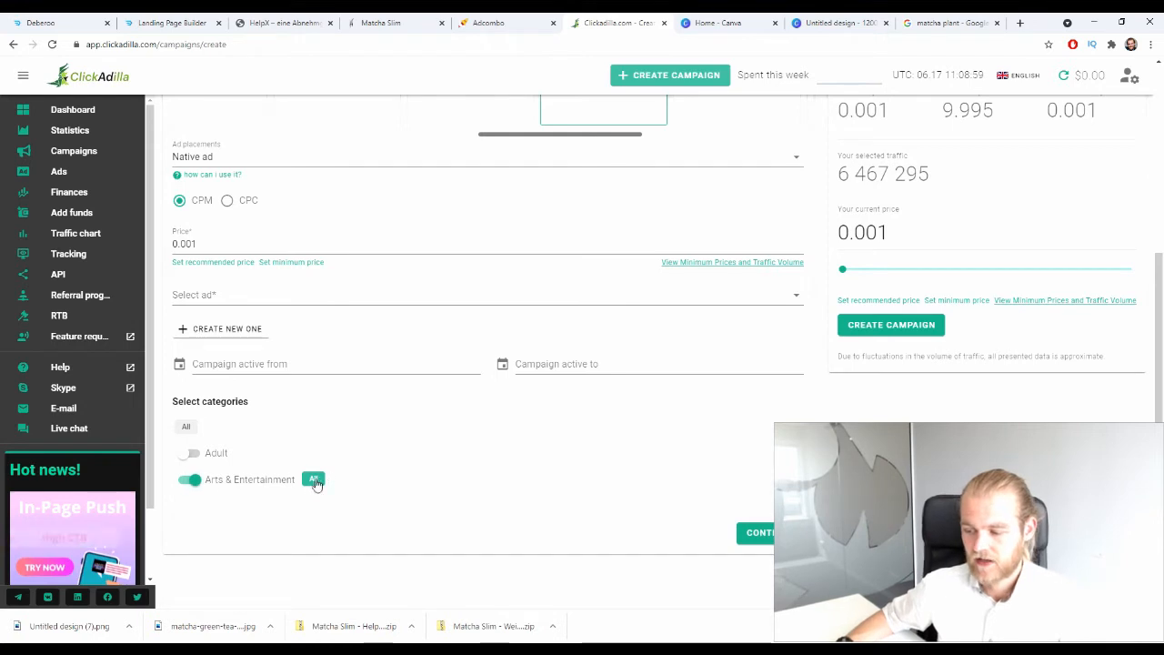
pyautogui.click(315, 482)
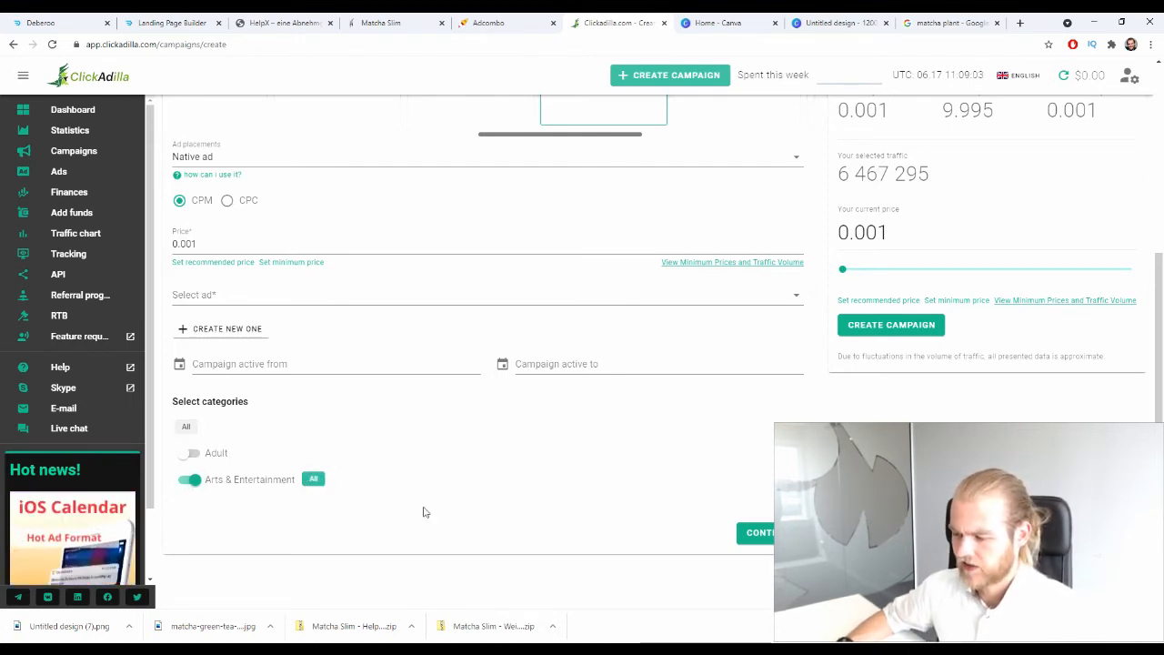
# Continue to the campaign's targeting settings and add Germany to the selected countries.
pyautogui.click(755, 533)
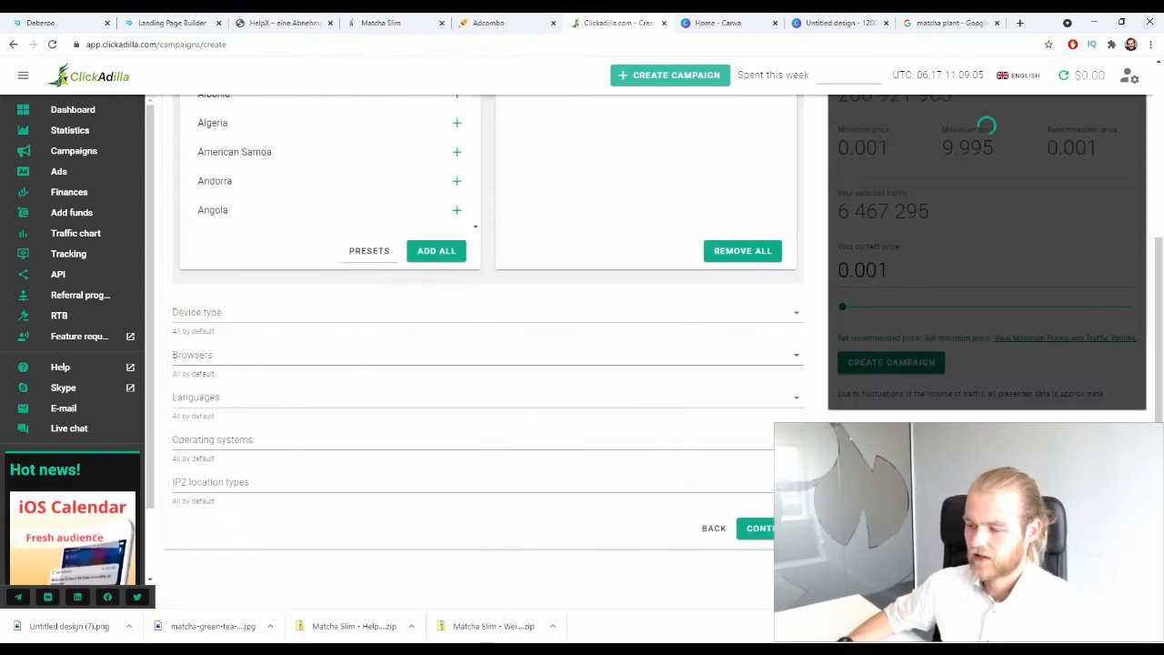
pyautogui.scroll(3, 241, 347)
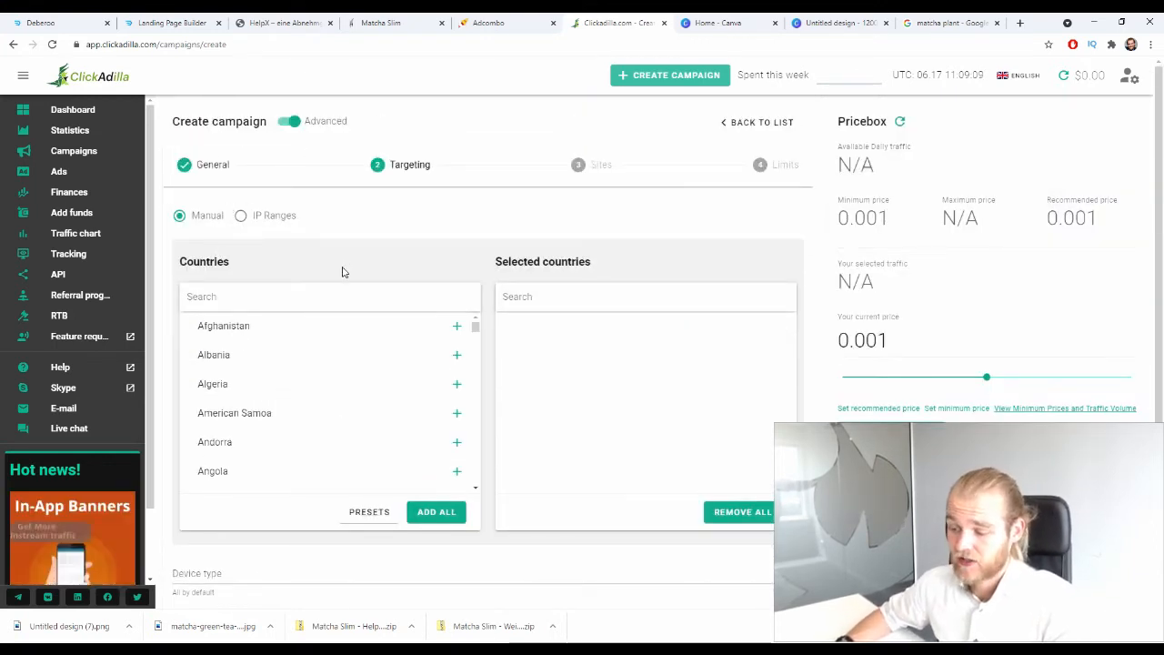
pyautogui.click(304, 296)
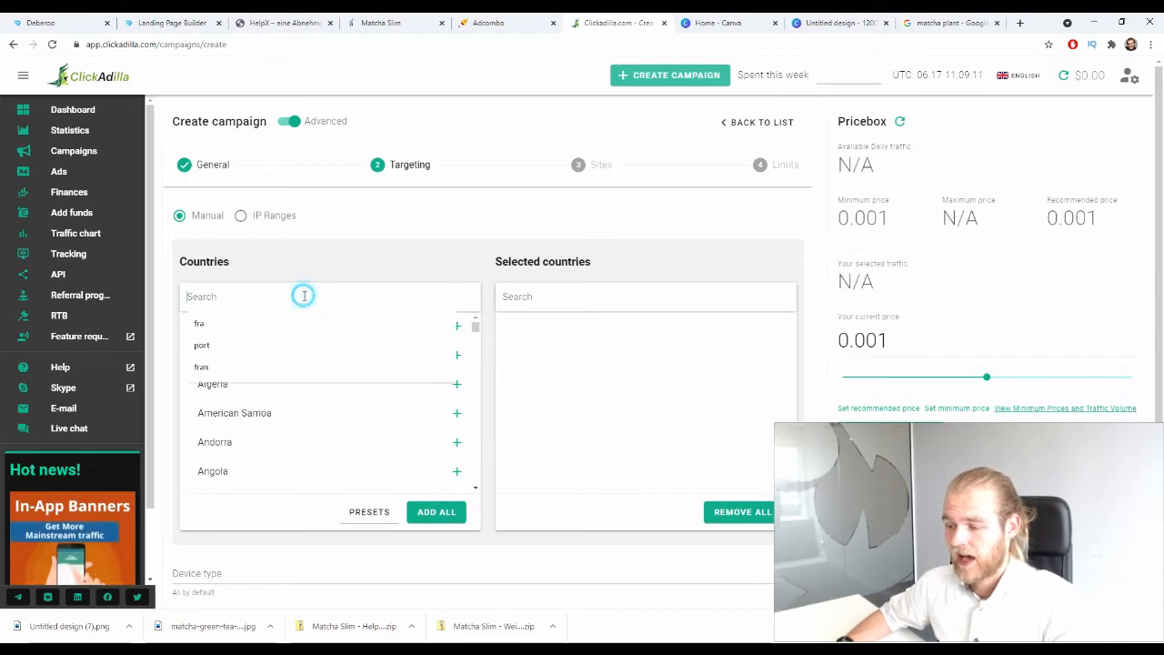
pyautogui.write('ger')
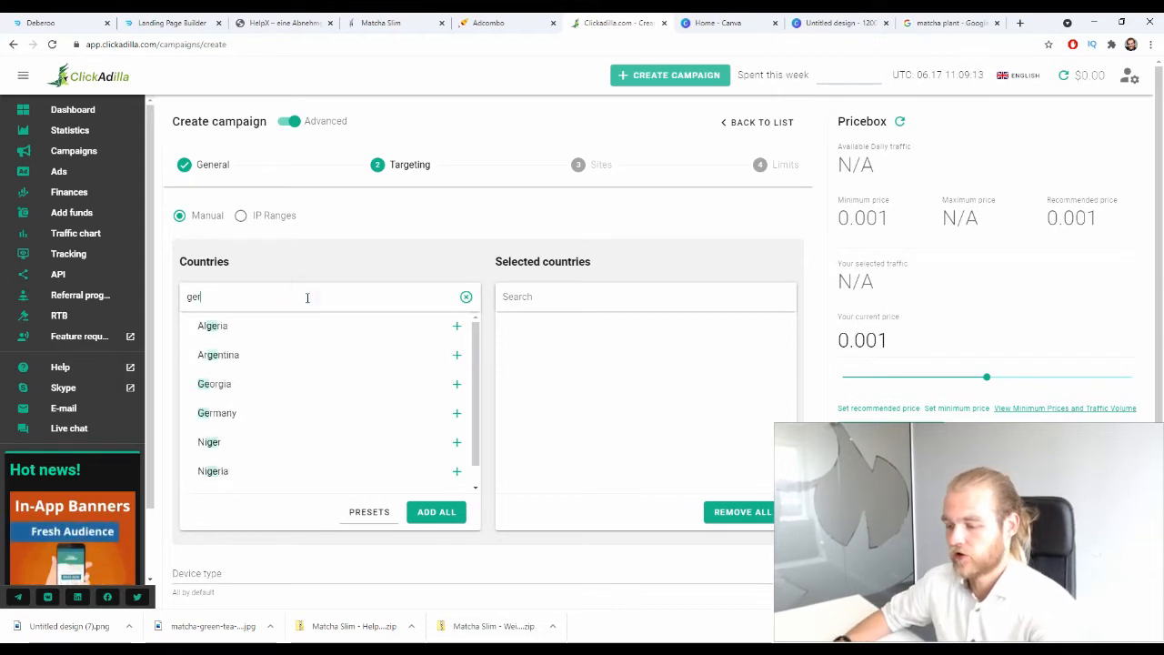
pyautogui.click(467, 355)
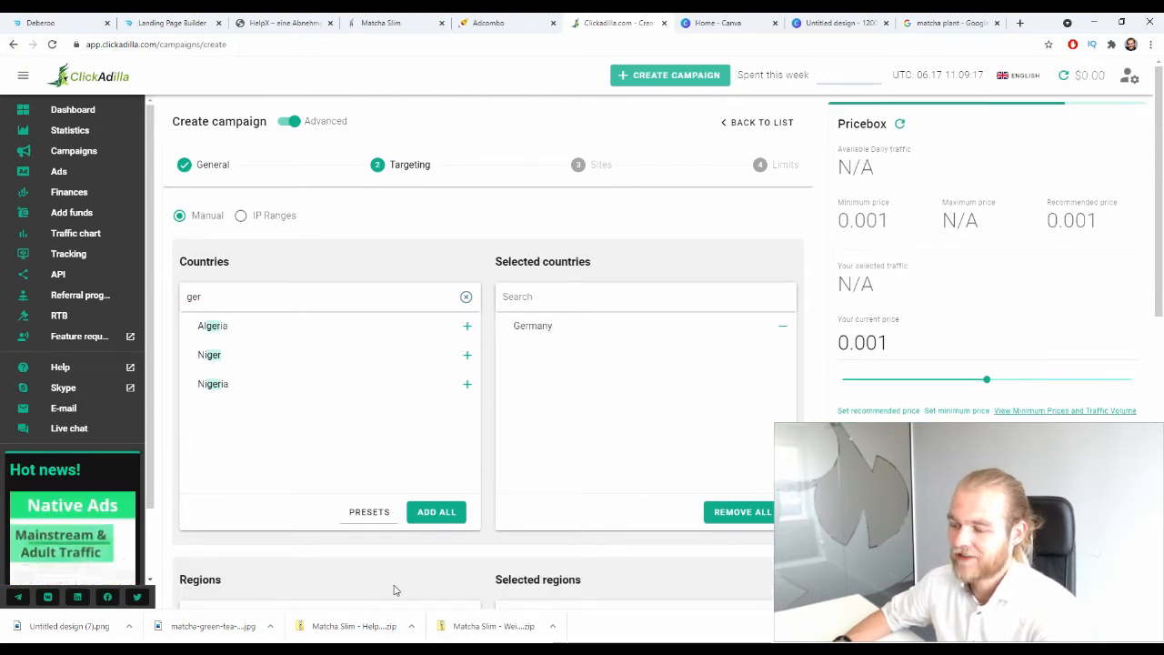
pyautogui.scroll(-2, 509, 353)
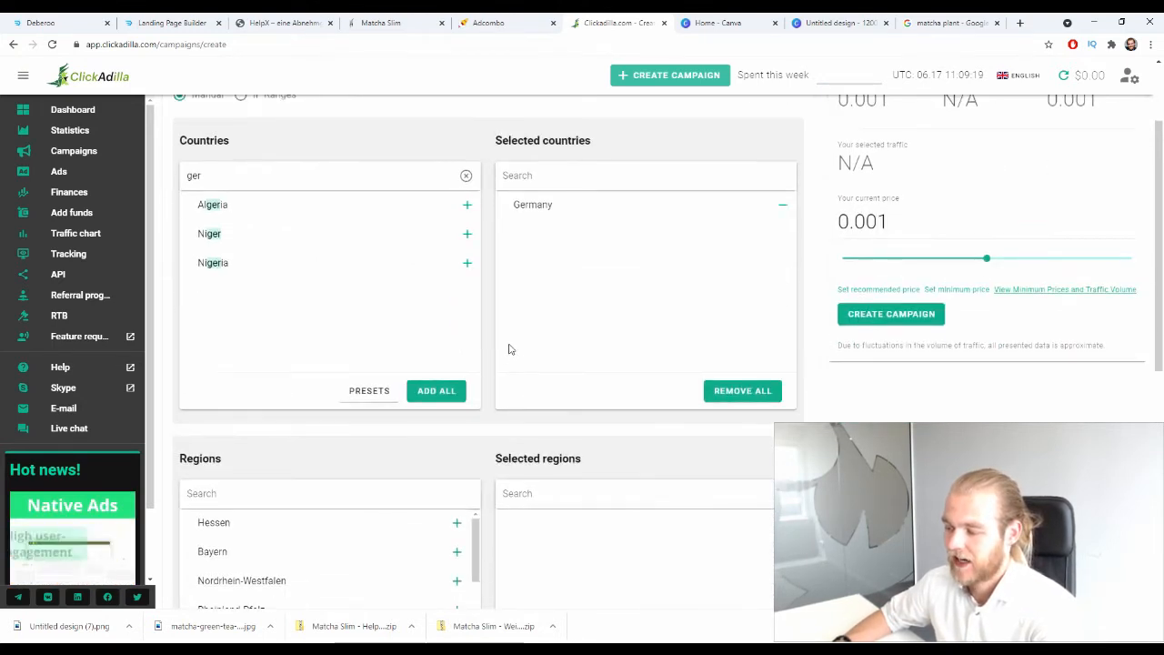
pyautogui.scroll(2, 510, 348)
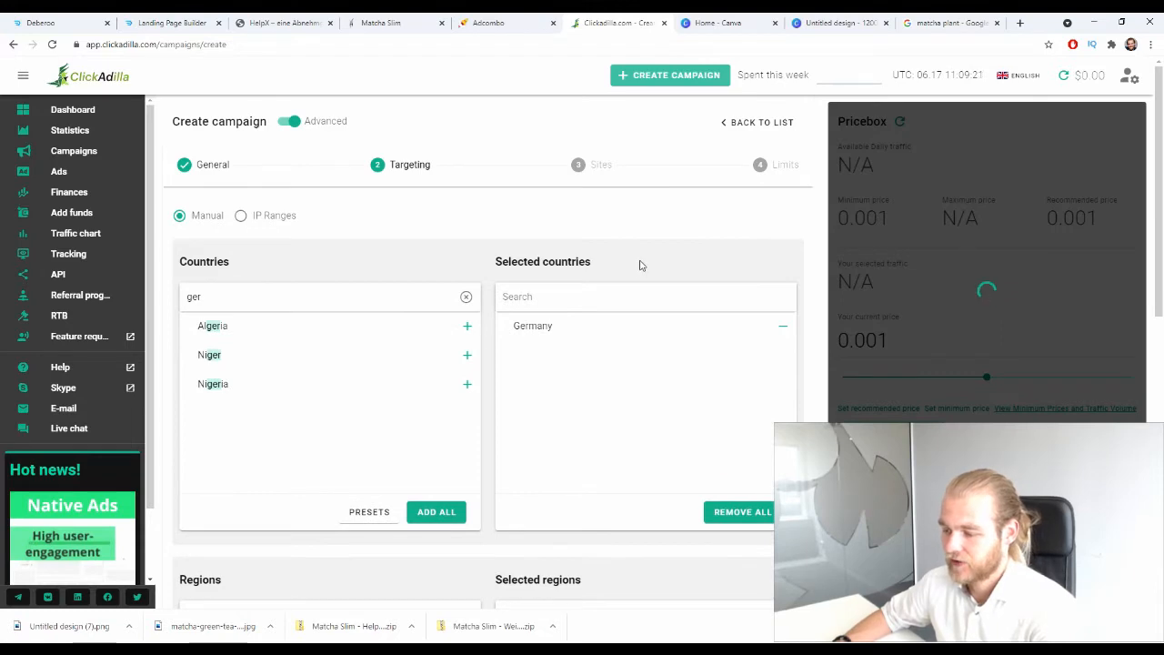
pyautogui.scroll(-8, 639, 263)
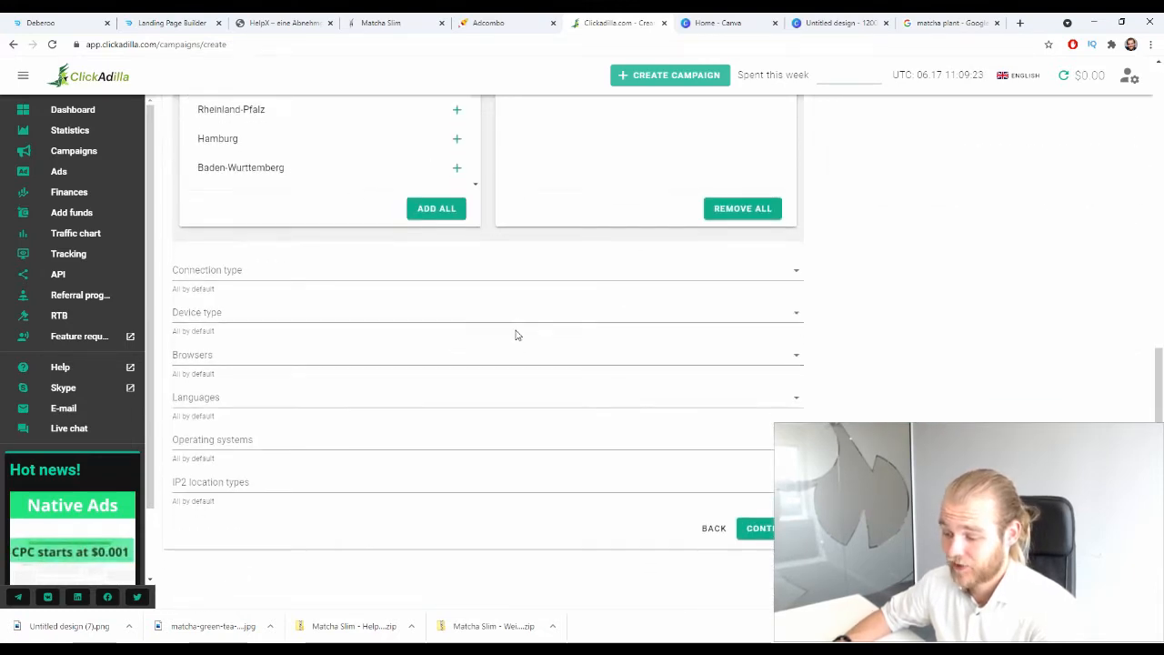
# Return to the campaign's general settings and refresh the Pricebox traffic and price estimates.
pyautogui.click(710, 530)
pyautogui.scroll(-2, 428, 327)
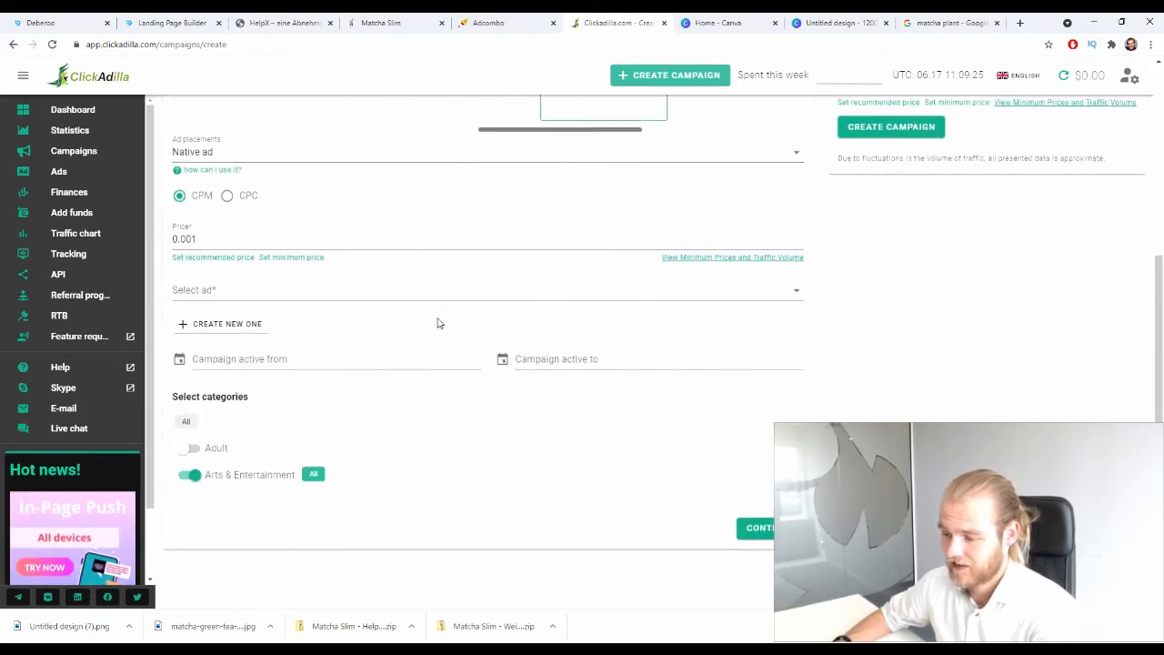
pyautogui.scroll(2, 438, 323)
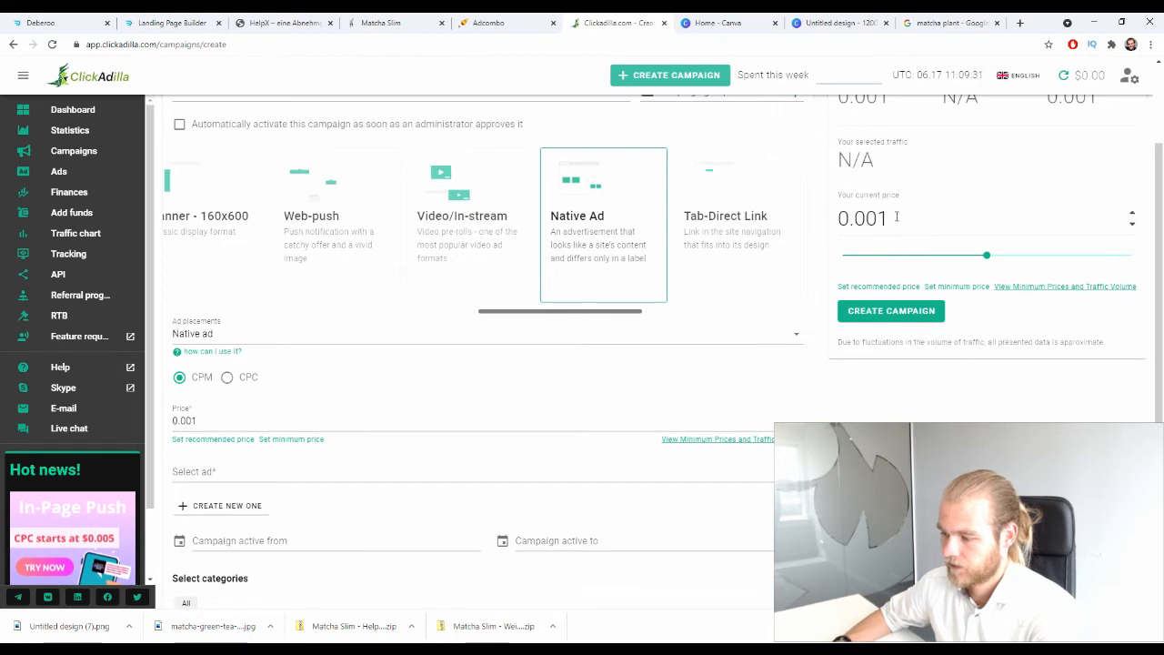
pyautogui.scroll(1, 896, 217)
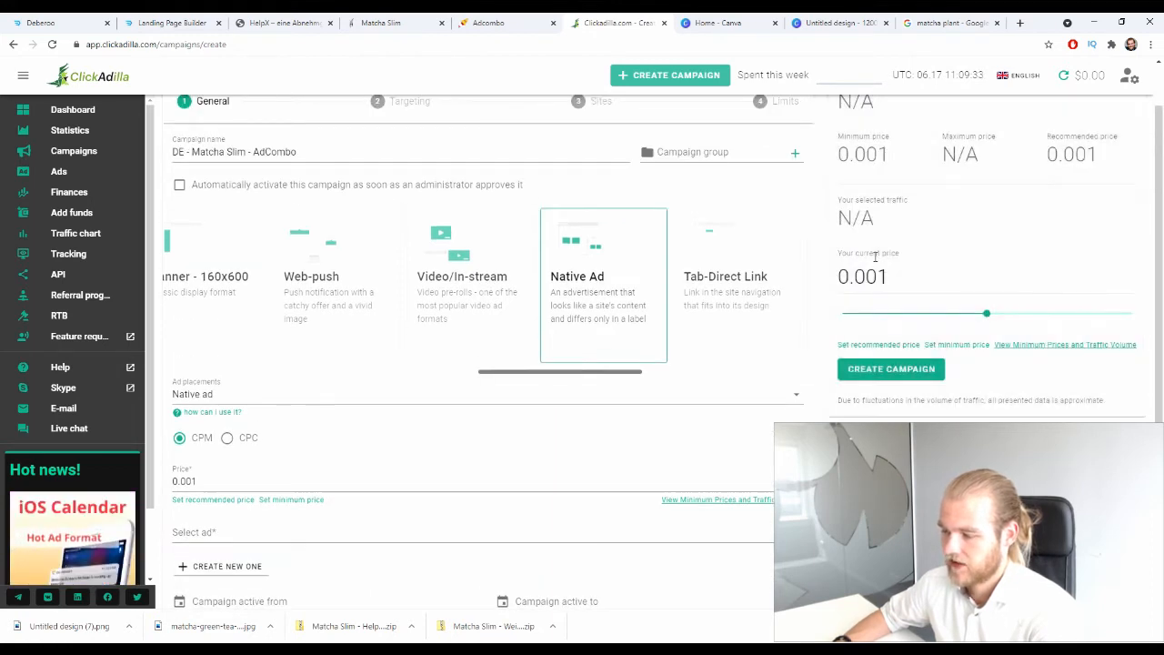
pyautogui.scroll(1, 881, 255)
pyautogui.click(903, 122)
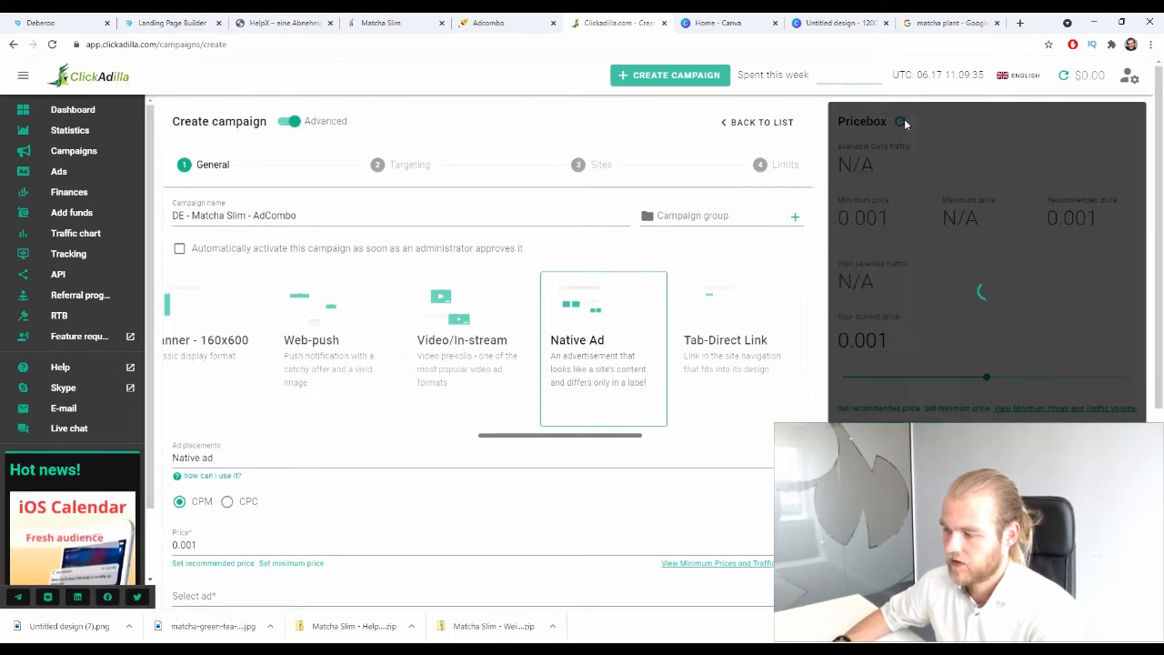
pyautogui.scroll(-1, 907, 126)
pyautogui.scroll(1, 907, 126)
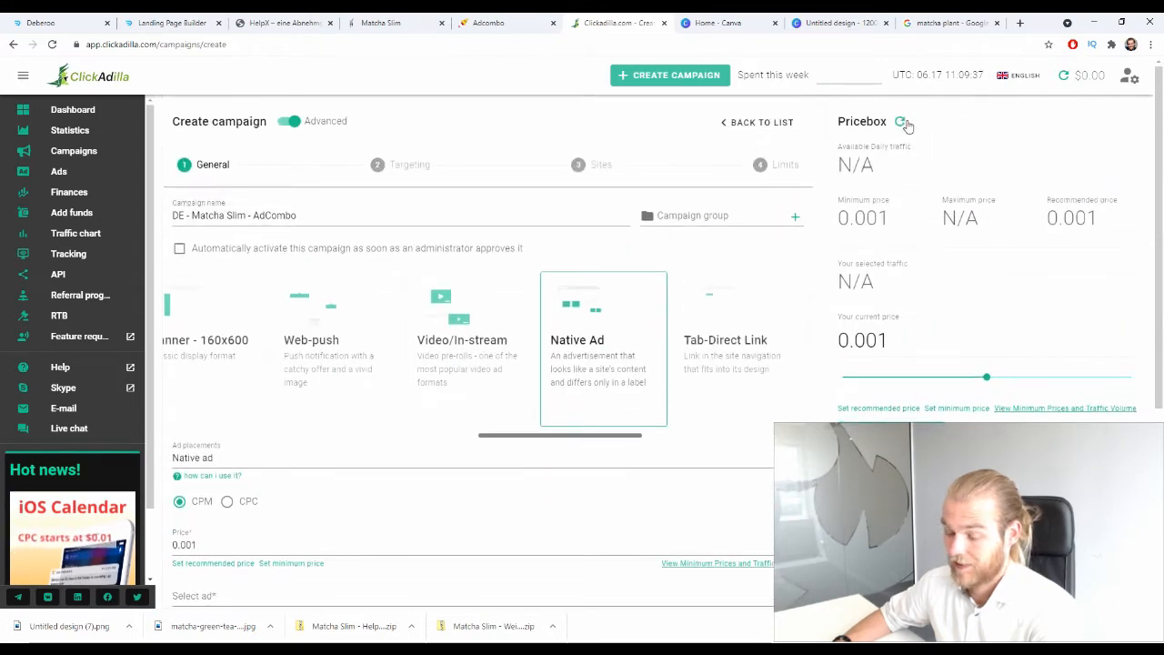
# Set the campaign's categories back to All and refresh the Pricebox for the Germany targeting.
pyautogui.scroll(-5, 901, 122)
pyautogui.click(186, 421)
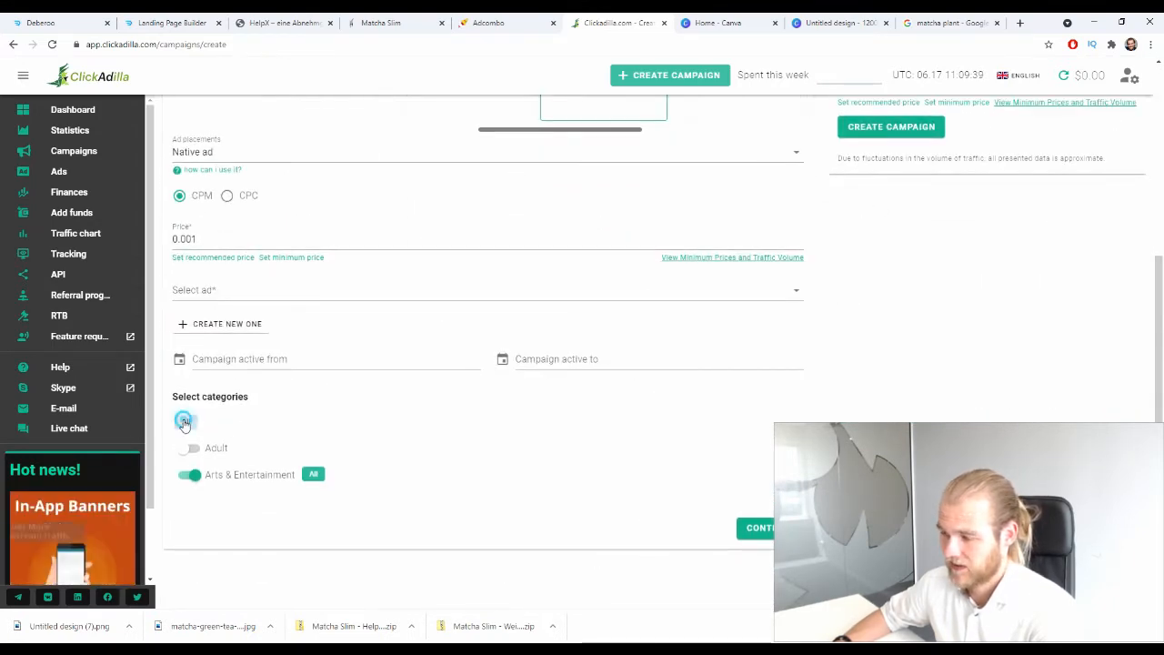
pyautogui.scroll(4, 883, 330)
pyautogui.click(900, 125)
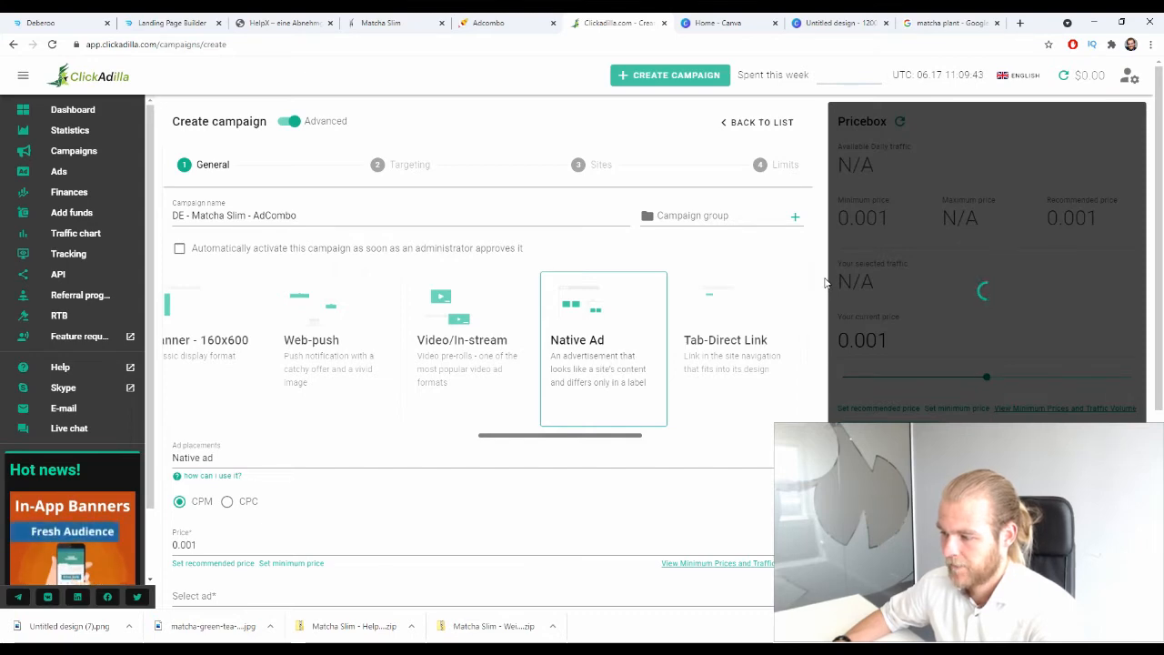
pyautogui.scroll(-3, 826, 283)
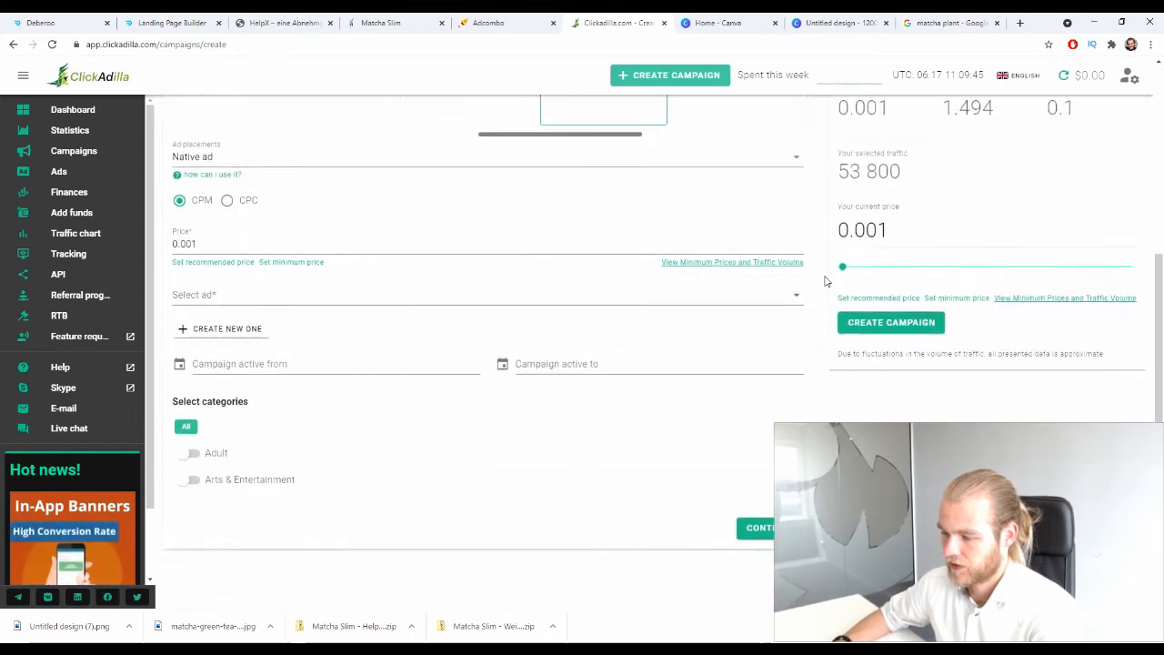
# Check the recommended price in the Pricebox and set the campaign's CPM price to 0.095.
pyautogui.scroll(3, 826, 279)
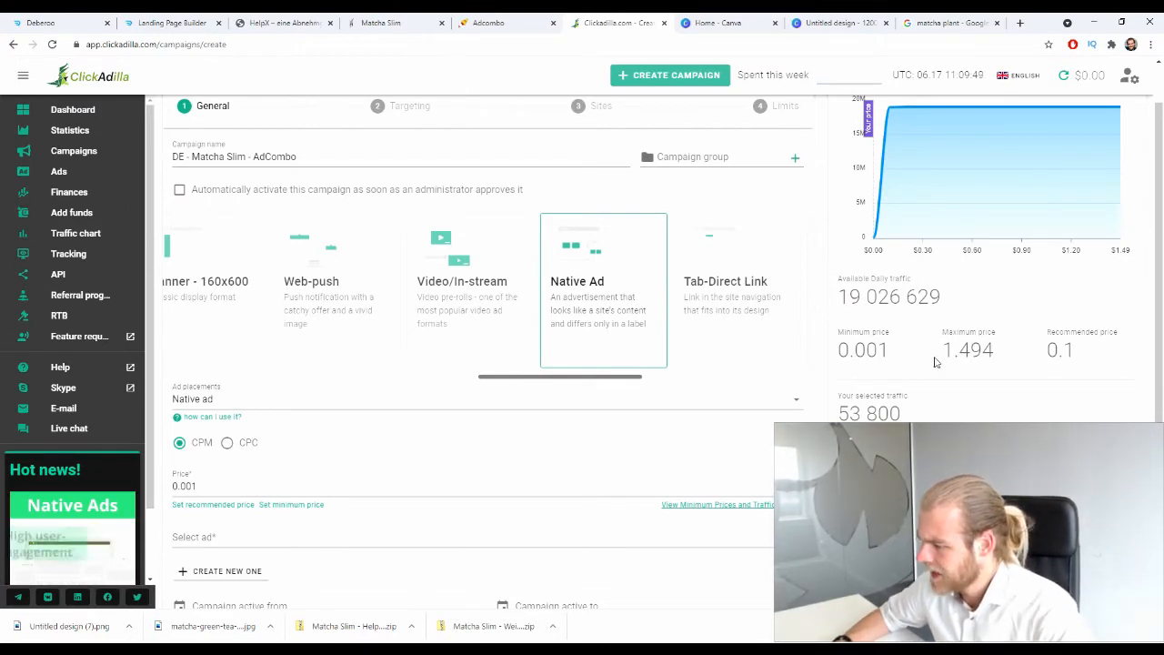
pyautogui.moveTo(1044, 352); pyautogui.dragTo(1079, 357)
pyautogui.click(1077, 359)
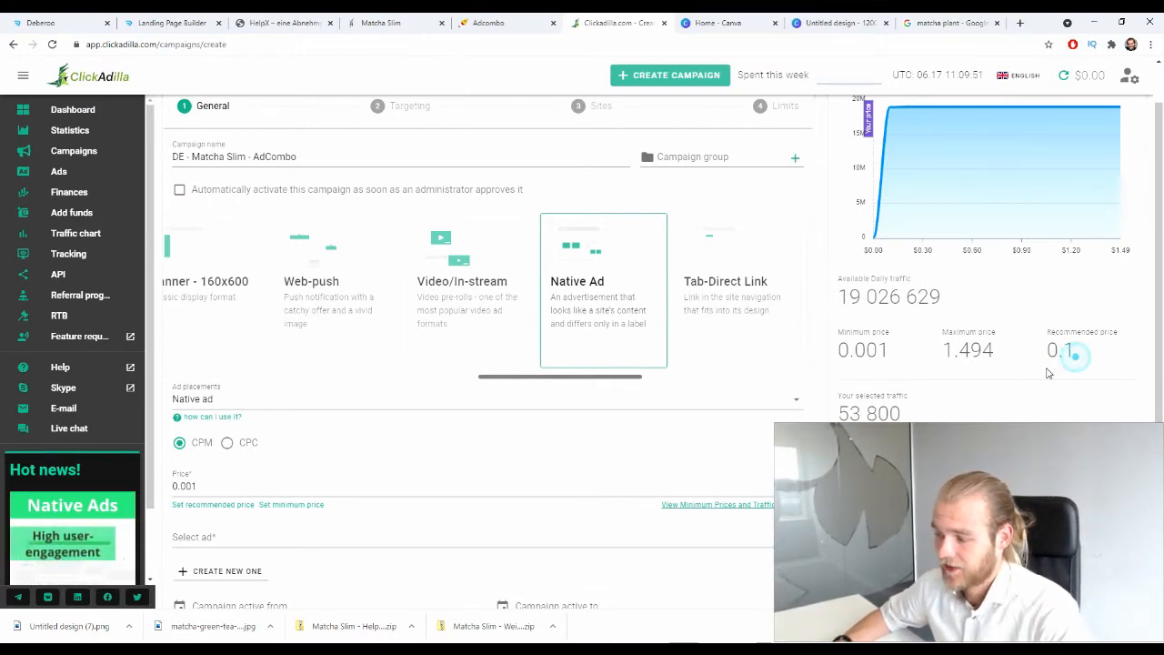
pyautogui.scroll(-1, 282, 444)
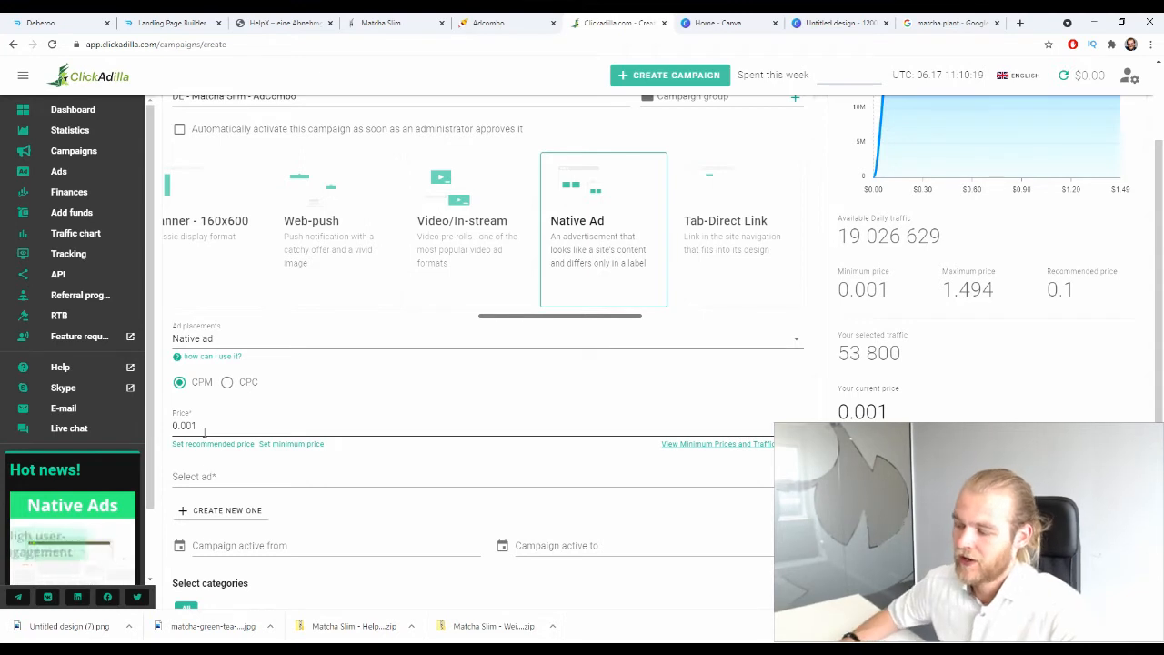
pyautogui.click(186, 444)
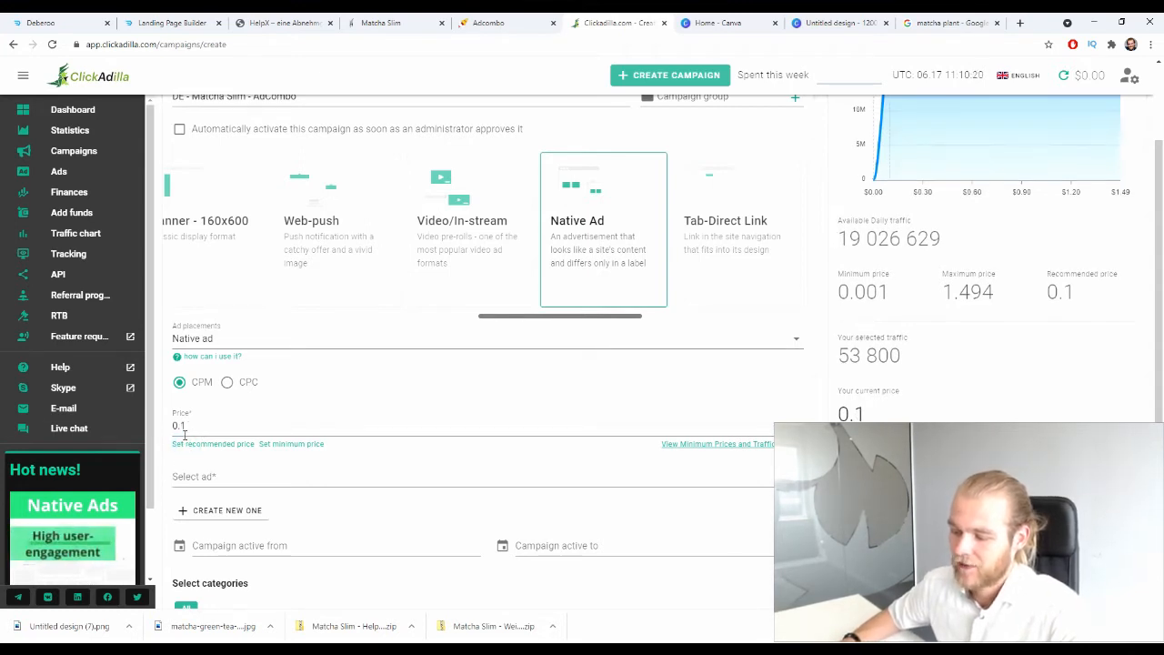
pyautogui.click(204, 427)
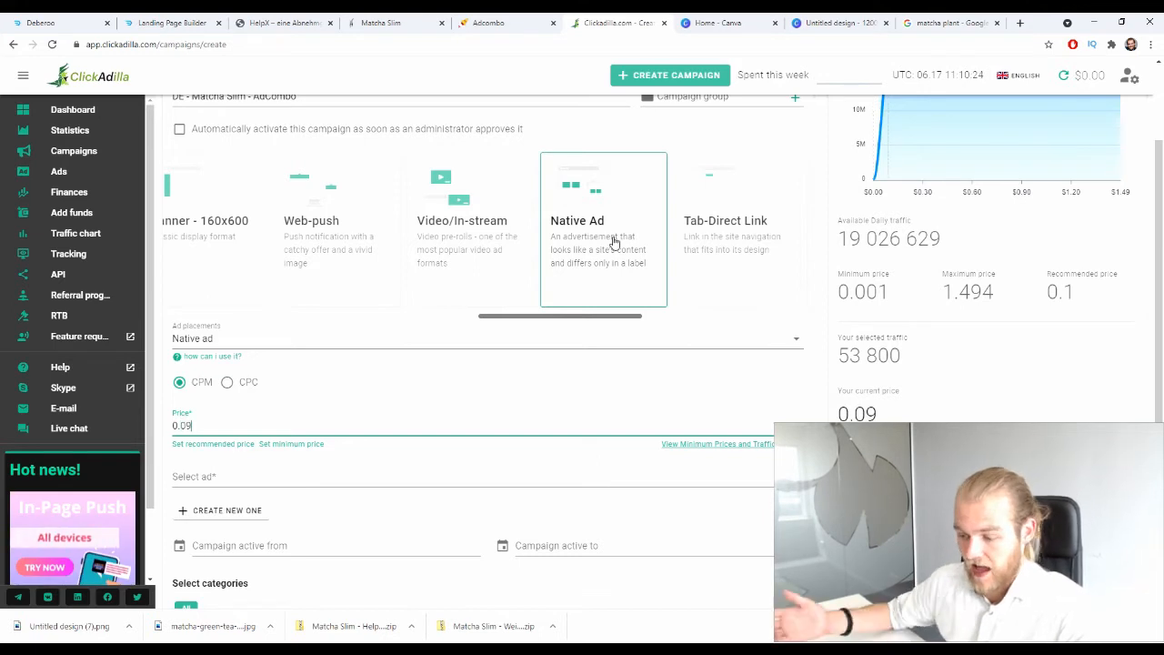
pyautogui.write('5')
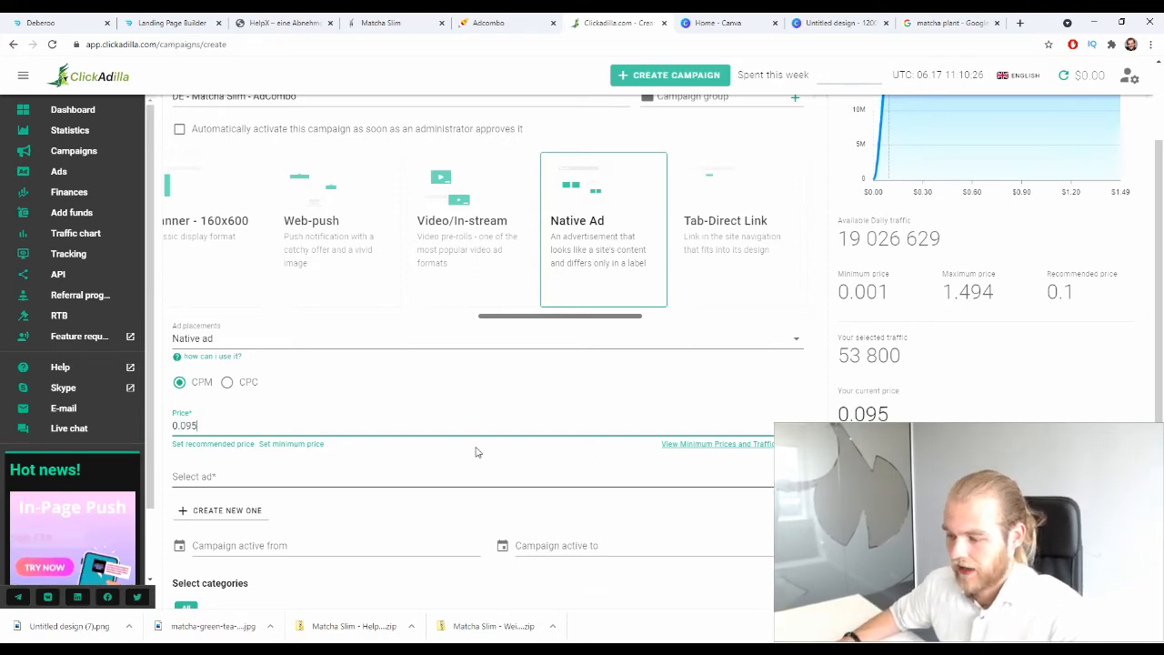
pyautogui.click(508, 375)
pyautogui.scroll(-2, 510, 376)
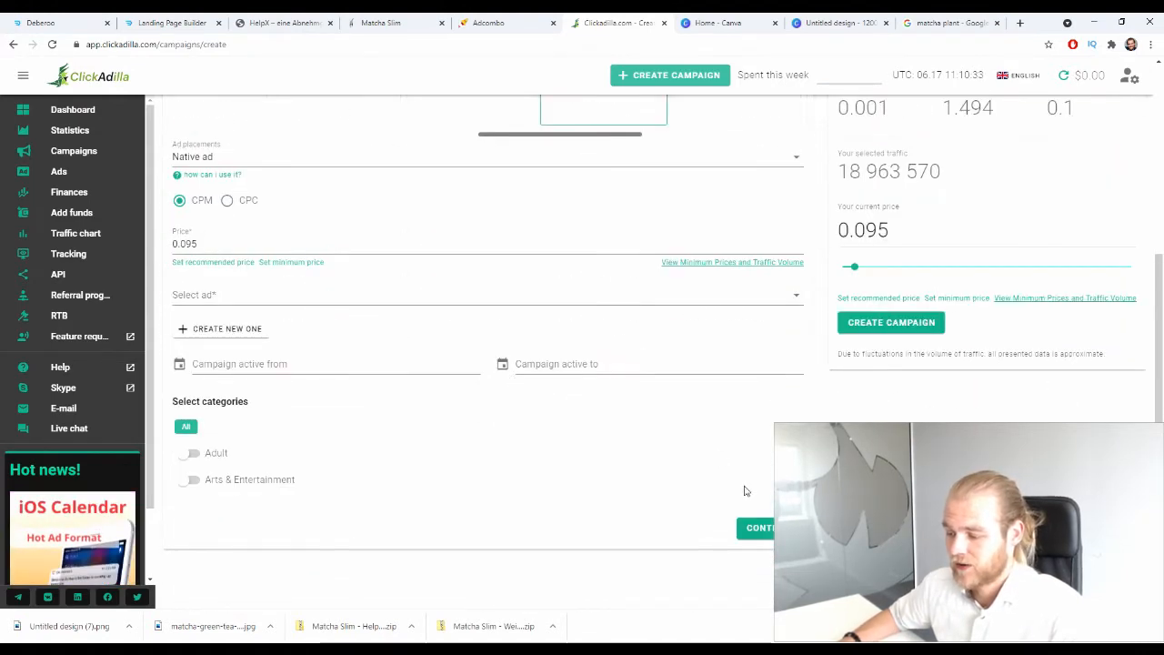
# Continue to the targeting settings, clear the country search and review the available German regions without selecting any.
pyautogui.click(769, 528)
pyautogui.scroll(5, 768, 529)
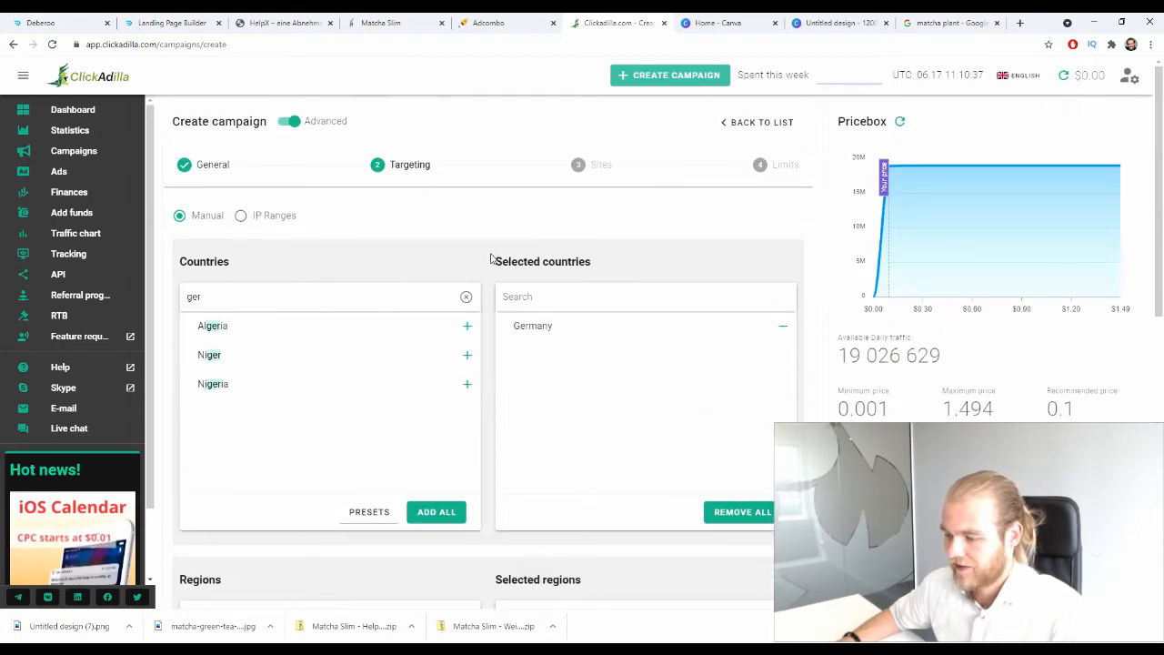
pyautogui.click(464, 298)
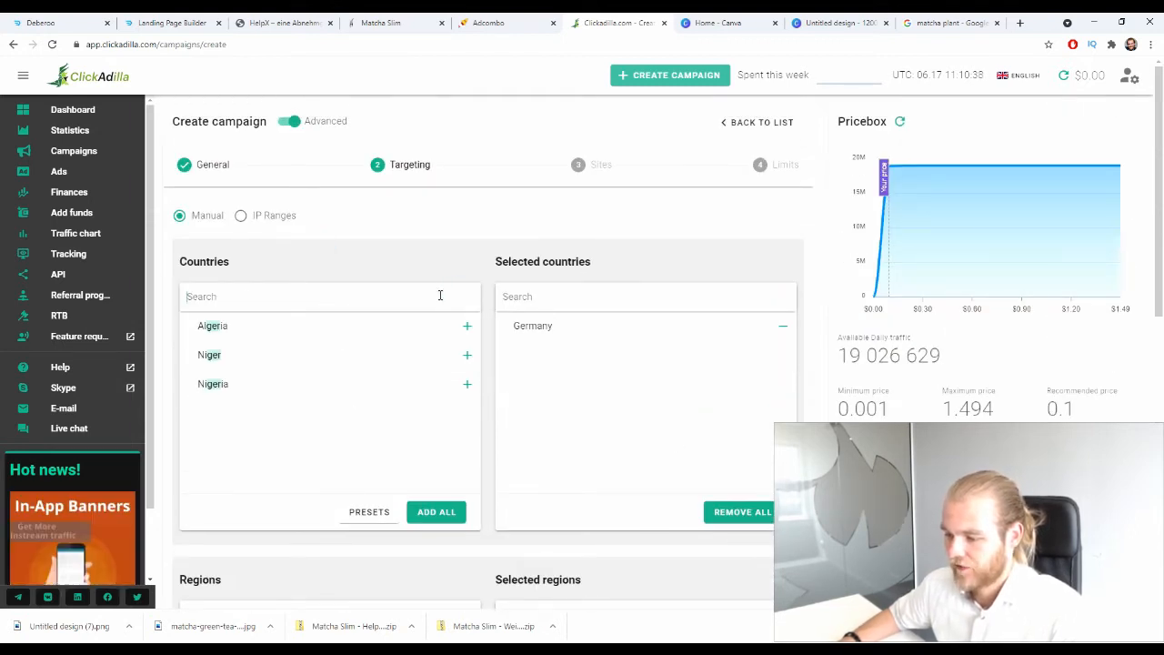
pyautogui.scroll(-3, 512, 216)
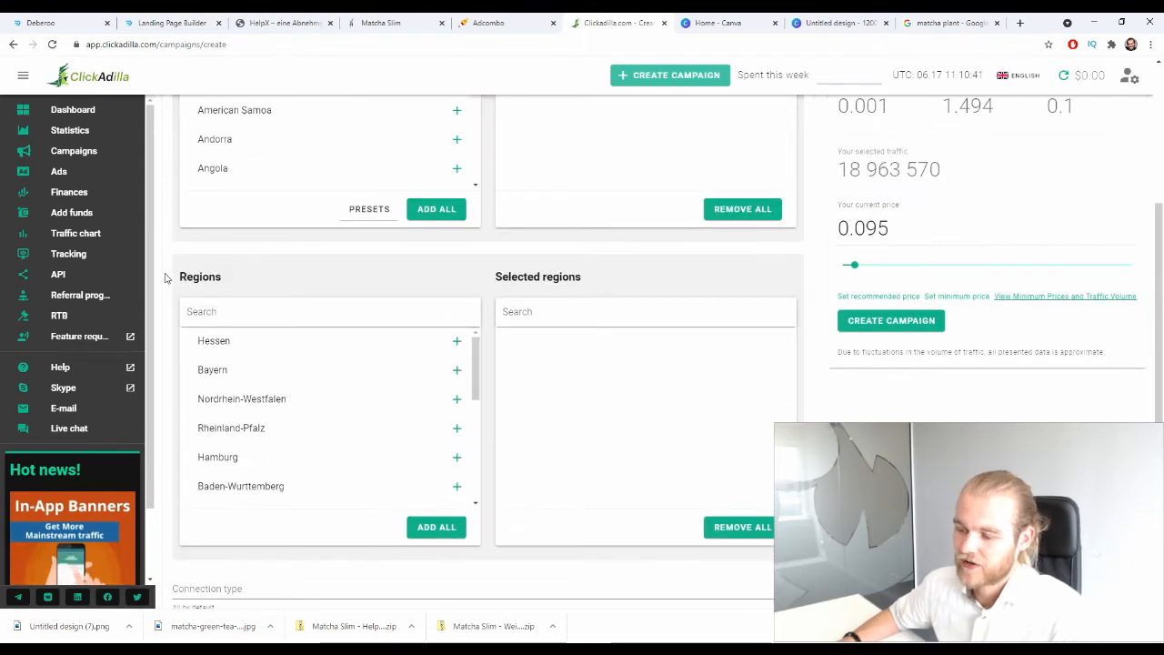
pyautogui.doubleClick(228, 278)
pyautogui.click(240, 278)
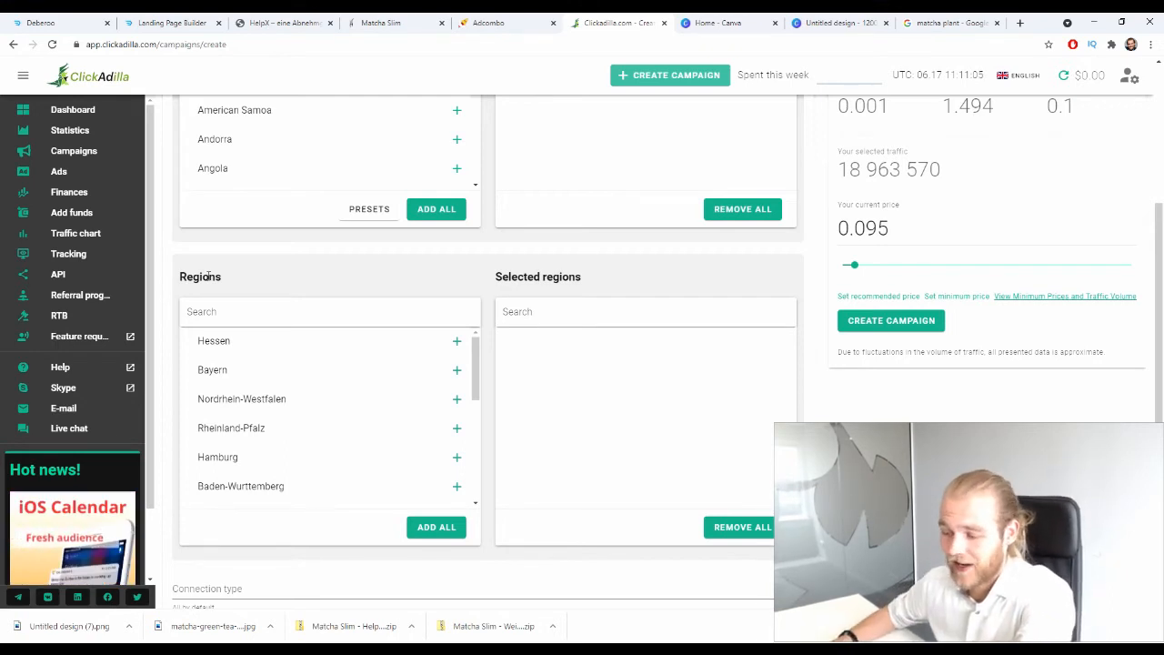
pyautogui.scroll(-3, 462, 381)
pyautogui.scroll(-2, 595, 343)
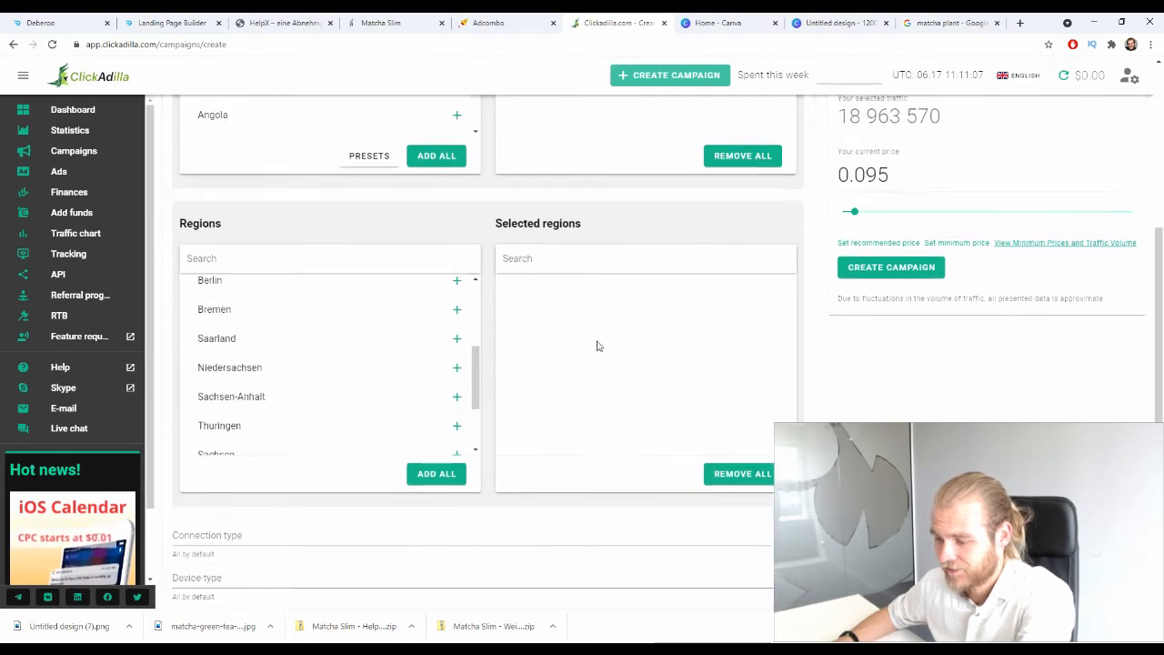
# Set the campaign's connection type to All types and its device type to Mobile Only.
pyautogui.click(361, 418)
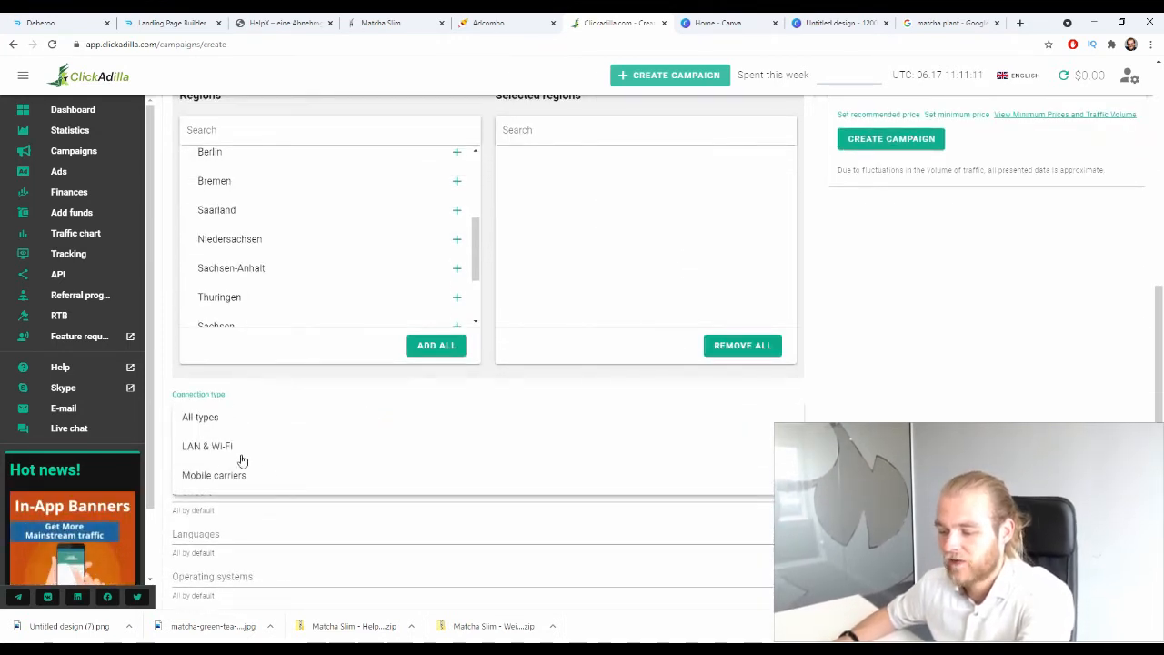
pyautogui.click(228, 419)
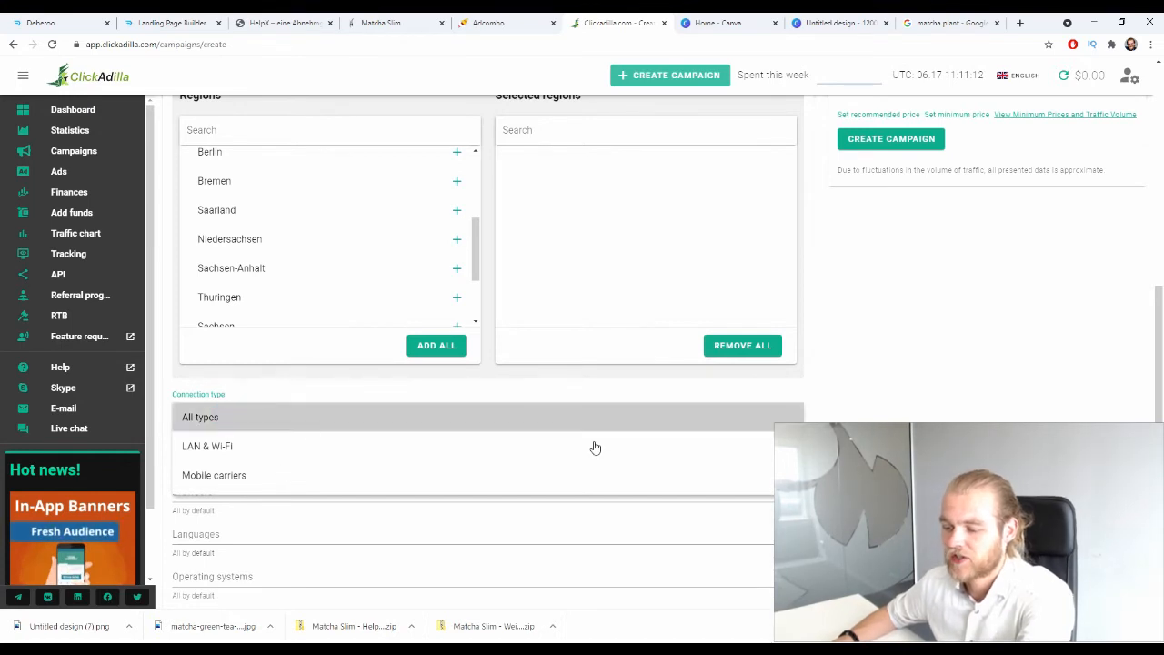
pyautogui.click(879, 359)
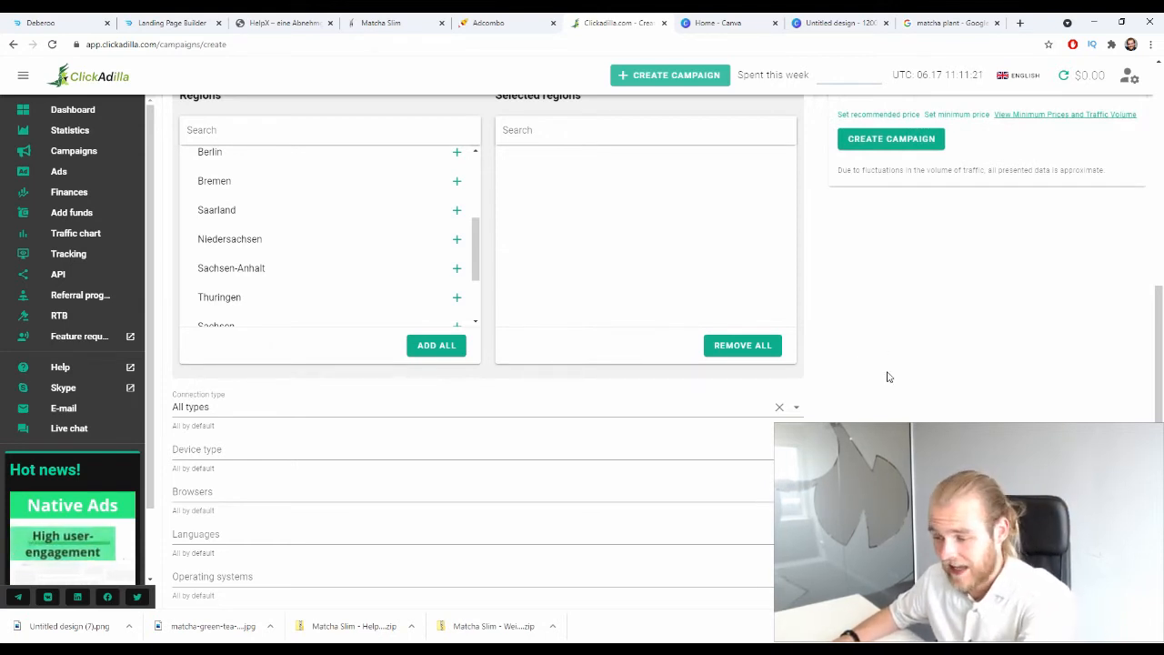
pyautogui.scroll(-1, 891, 373)
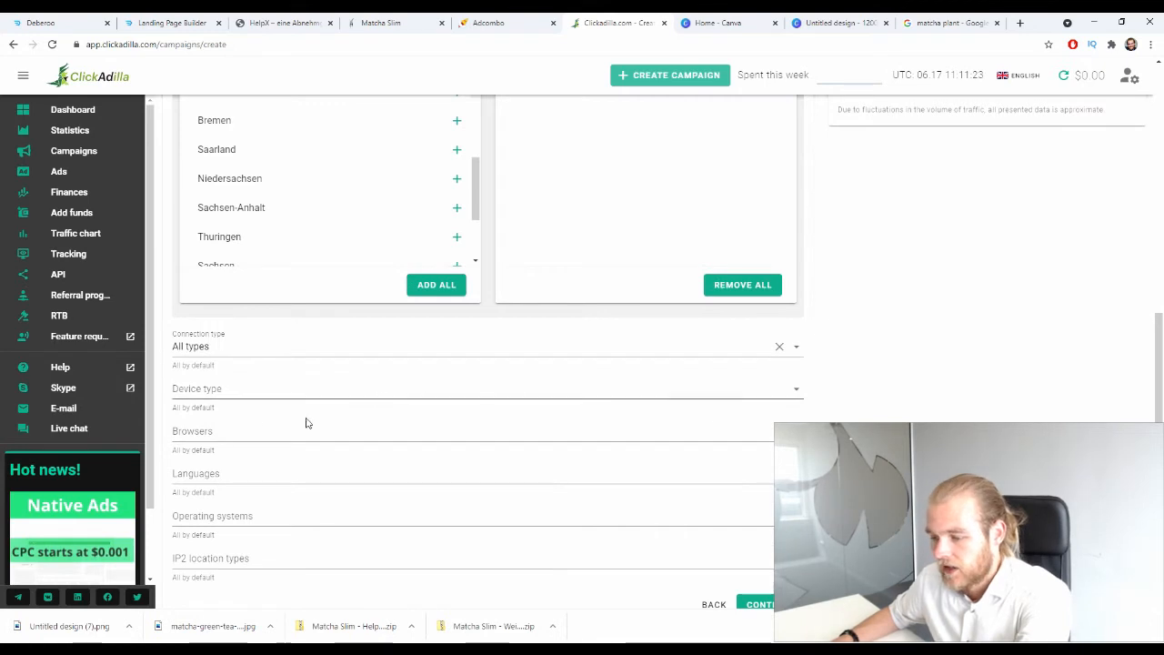
pyautogui.click(255, 388)
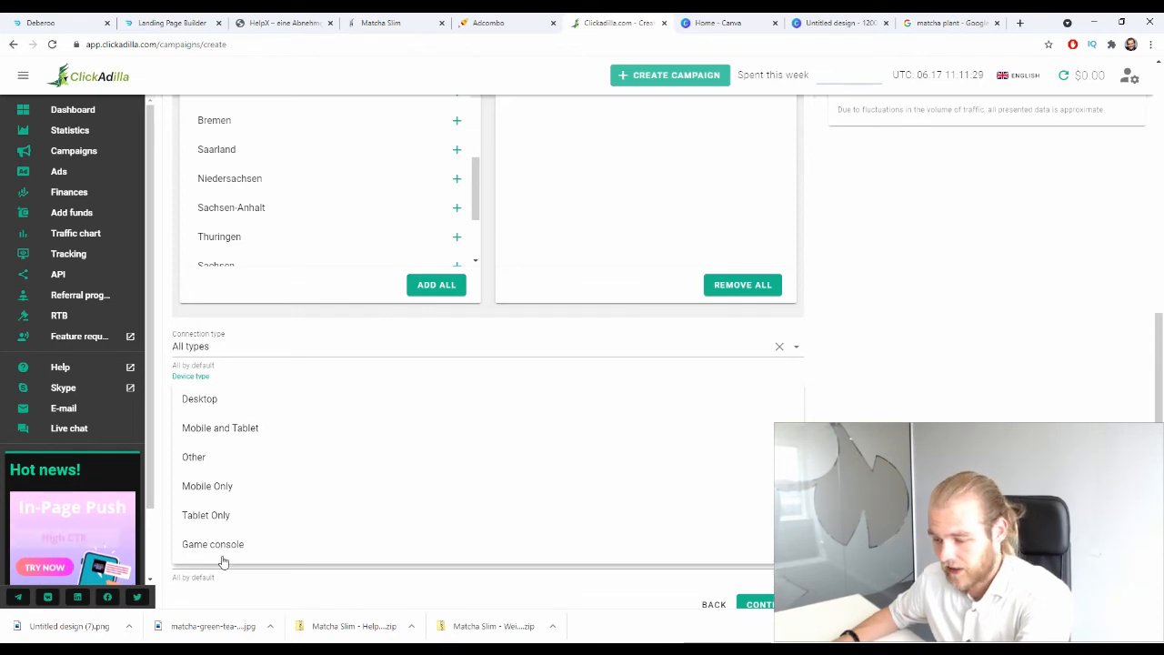
pyautogui.click(273, 485)
pyautogui.scroll(-1, 977, 349)
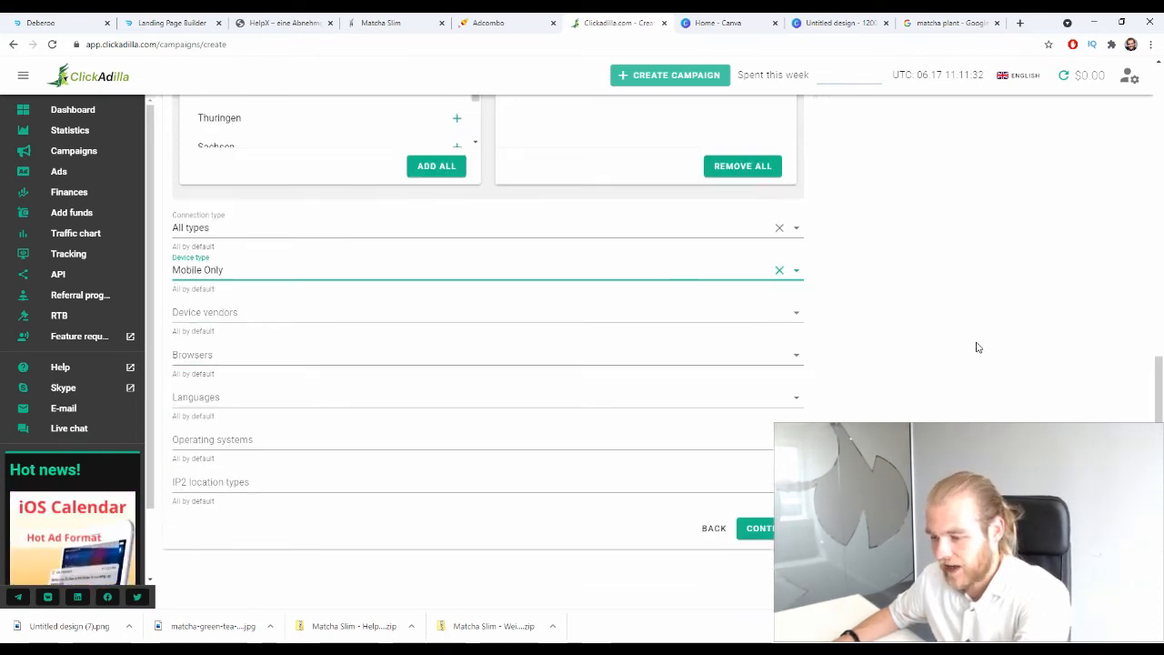
# Review the available device vendors and browsers for the targeting without selecting any.
pyautogui.click(268, 310)
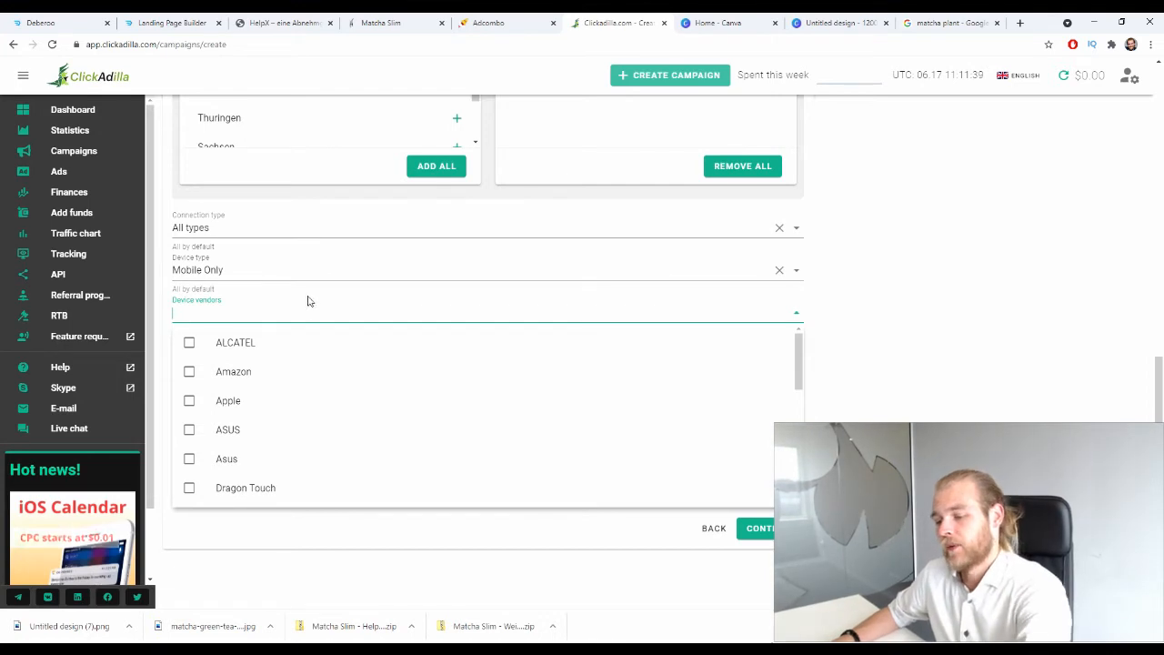
pyautogui.scroll(-5, 370, 355)
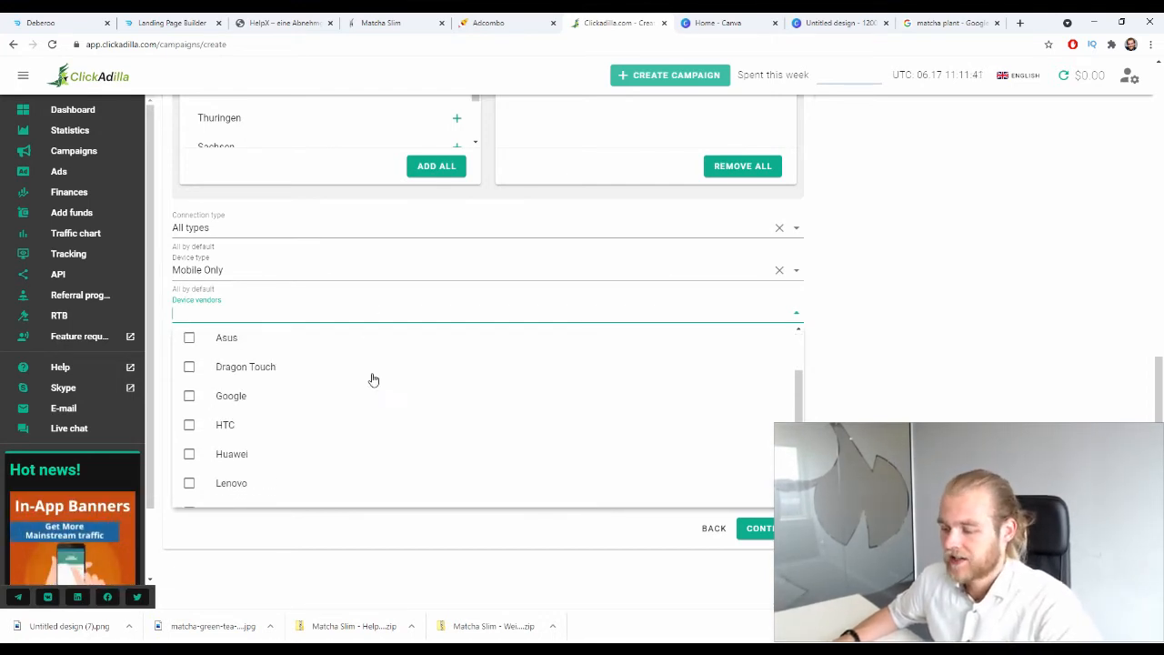
pyautogui.scroll(3, 375, 368)
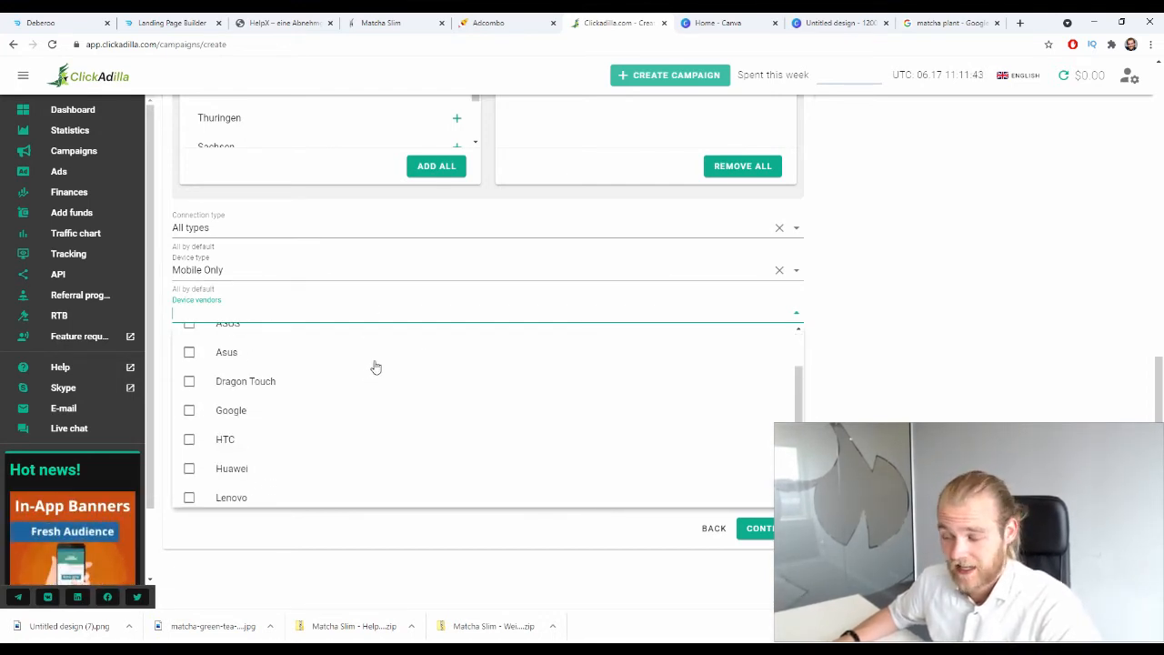
pyautogui.click(864, 339)
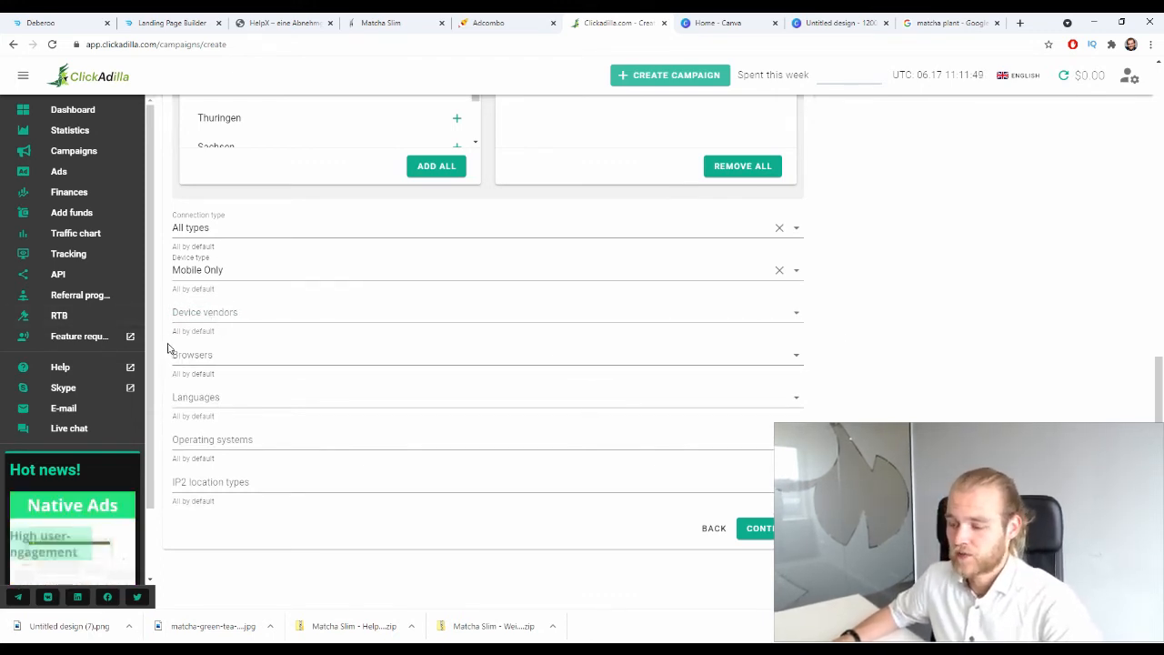
pyautogui.click(232, 356)
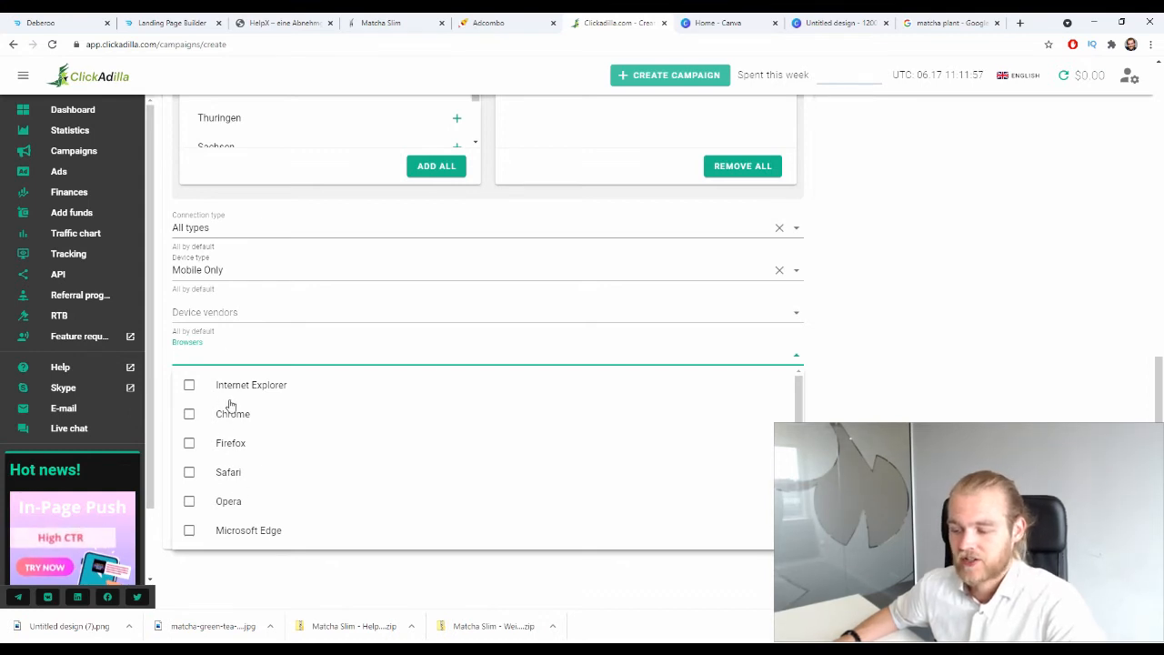
pyautogui.scroll(-1, 229, 405)
pyautogui.click(918, 350)
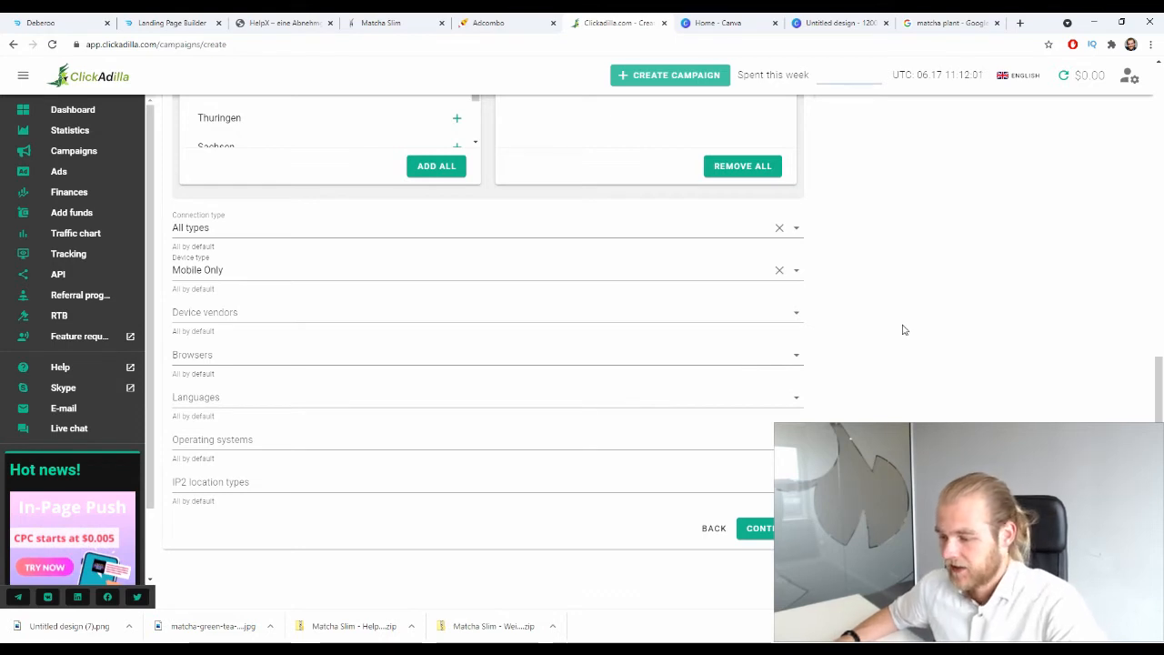
# Search the targeting languages for "ger" and select German.
pyautogui.click(593, 395)
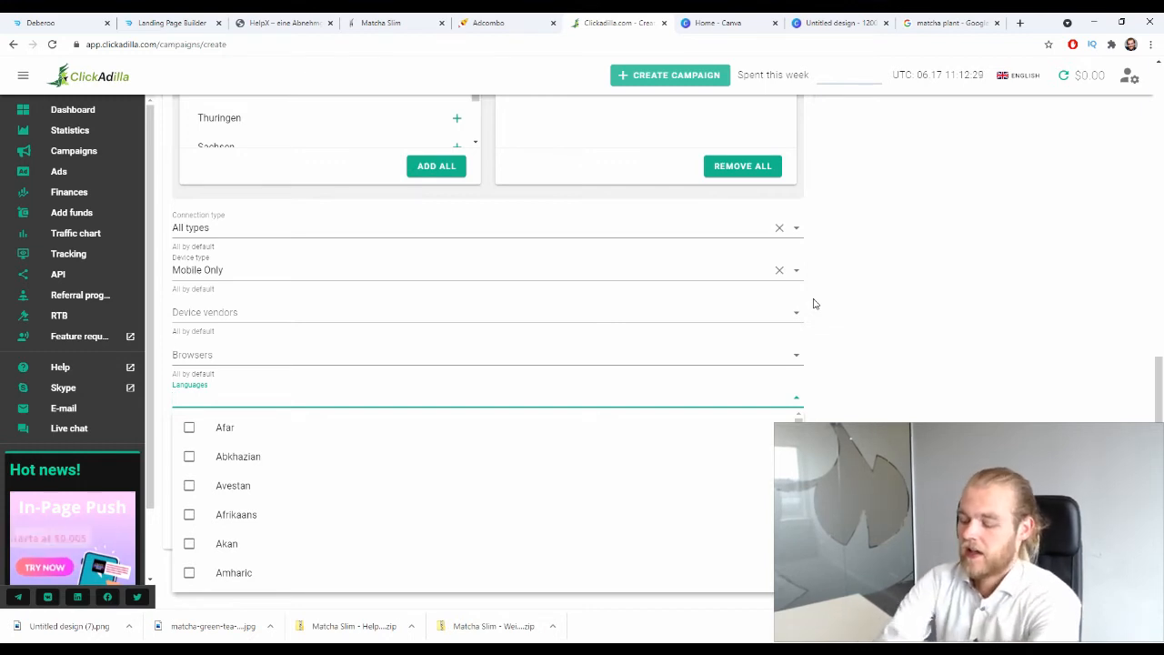
pyautogui.write('ger')
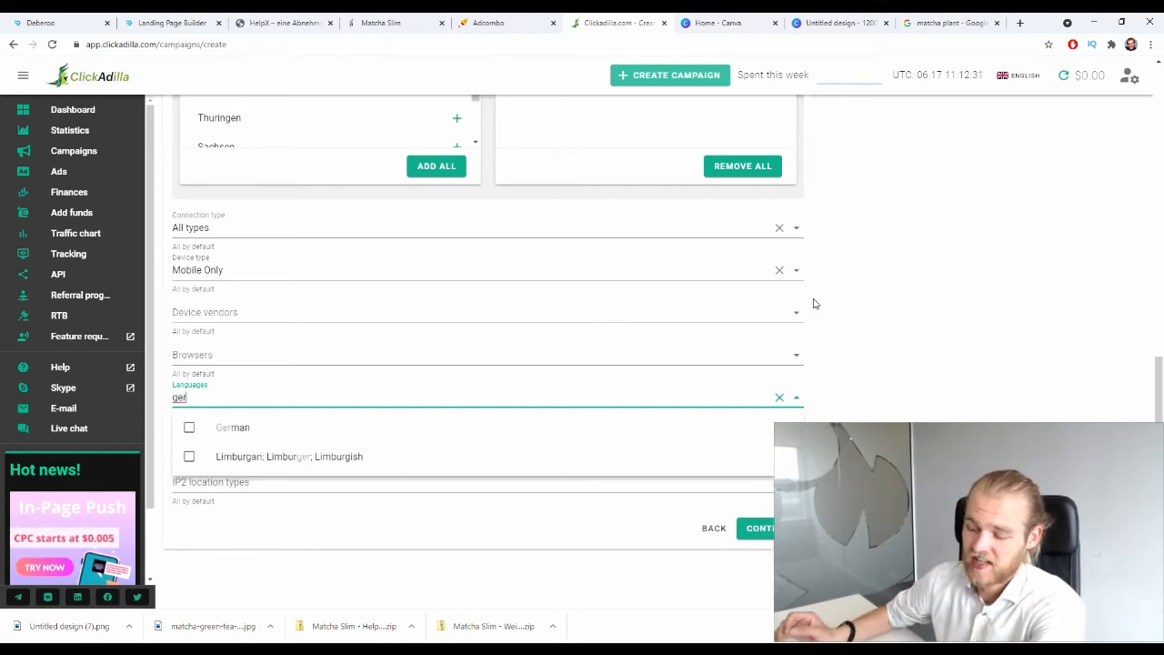
pyautogui.click(202, 428)
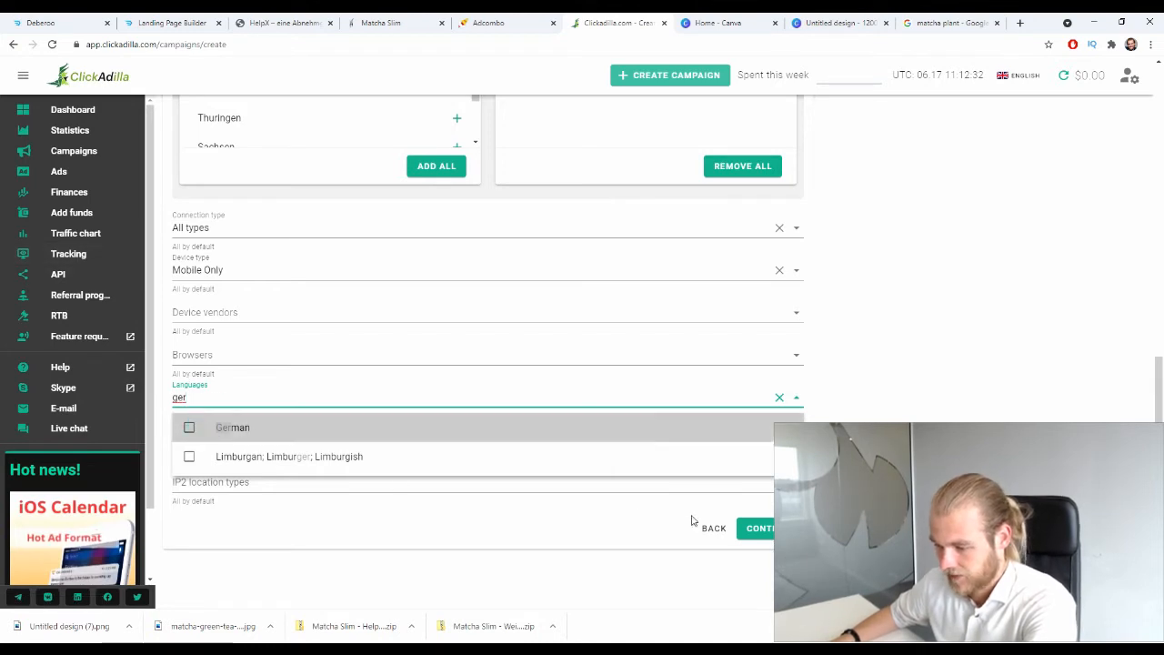
pyautogui.click(1045, 402)
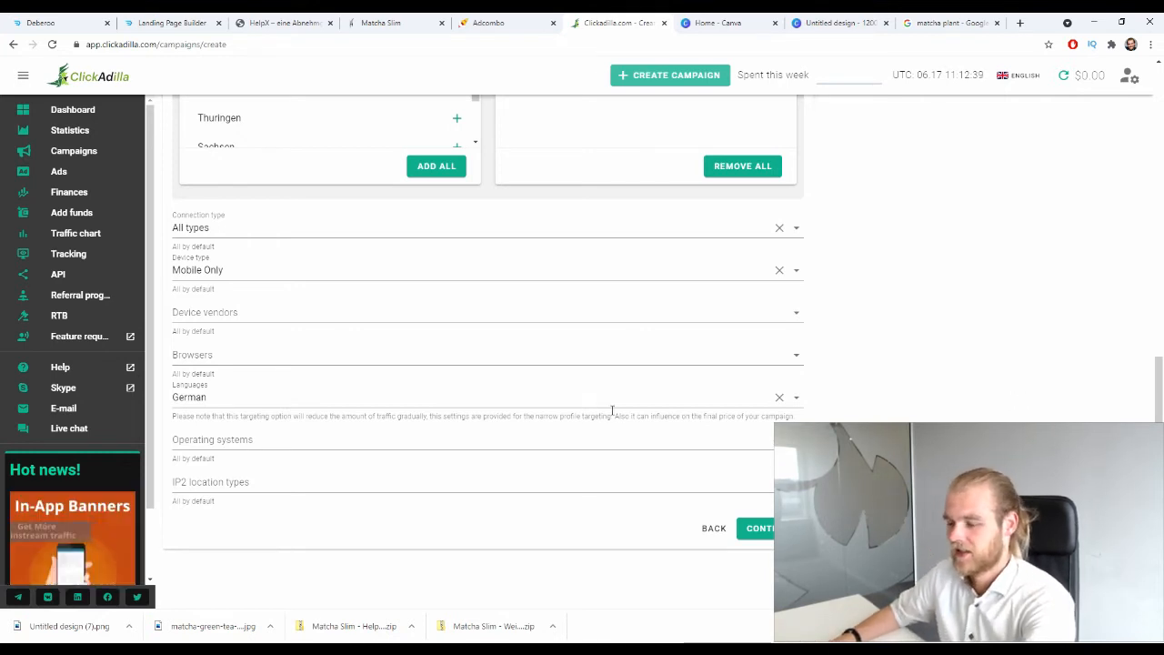
# Look through the operating systems available for targeting without selecting any.
pyautogui.click(307, 439)
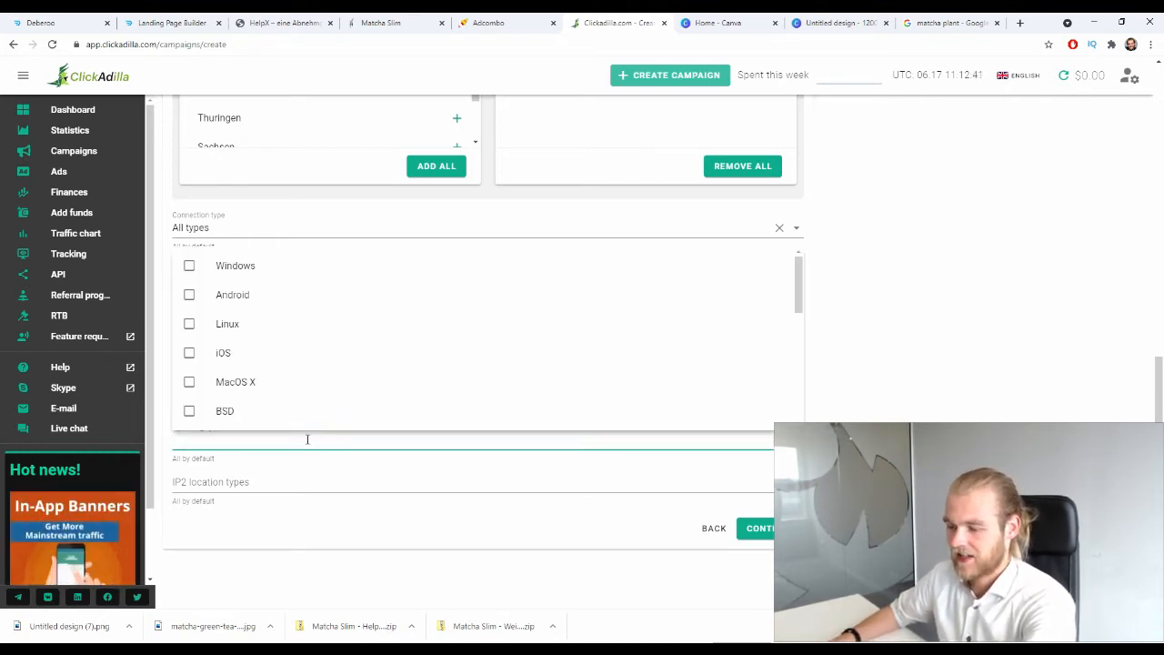
pyautogui.scroll(-5, 320, 389)
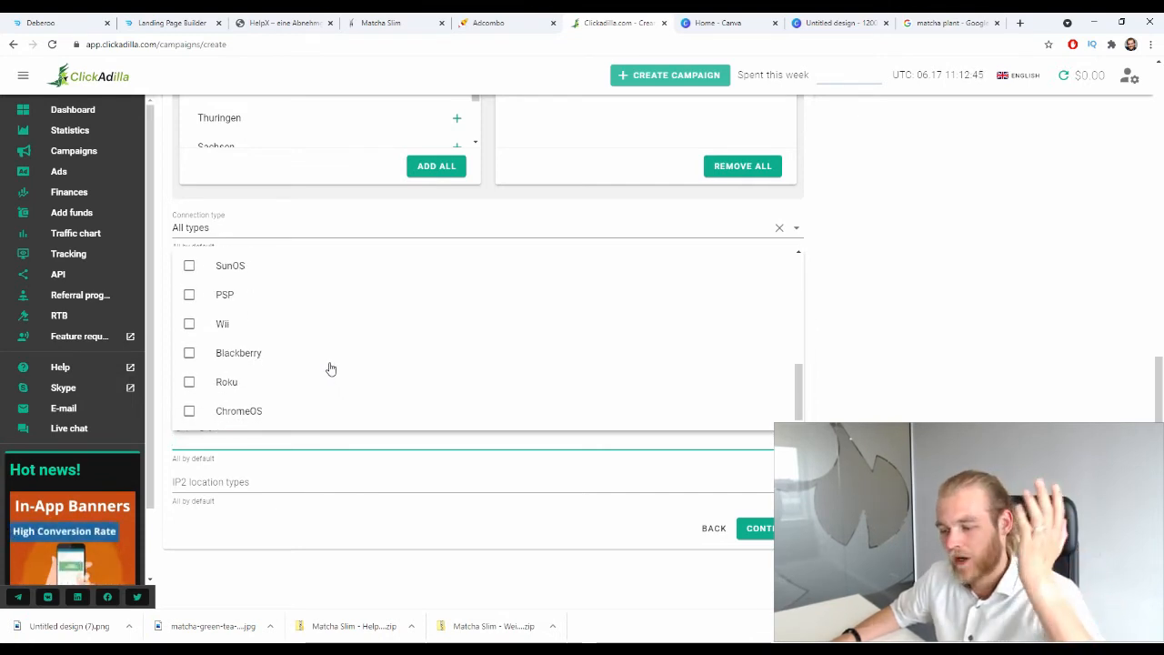
pyautogui.scroll(5, 306, 377)
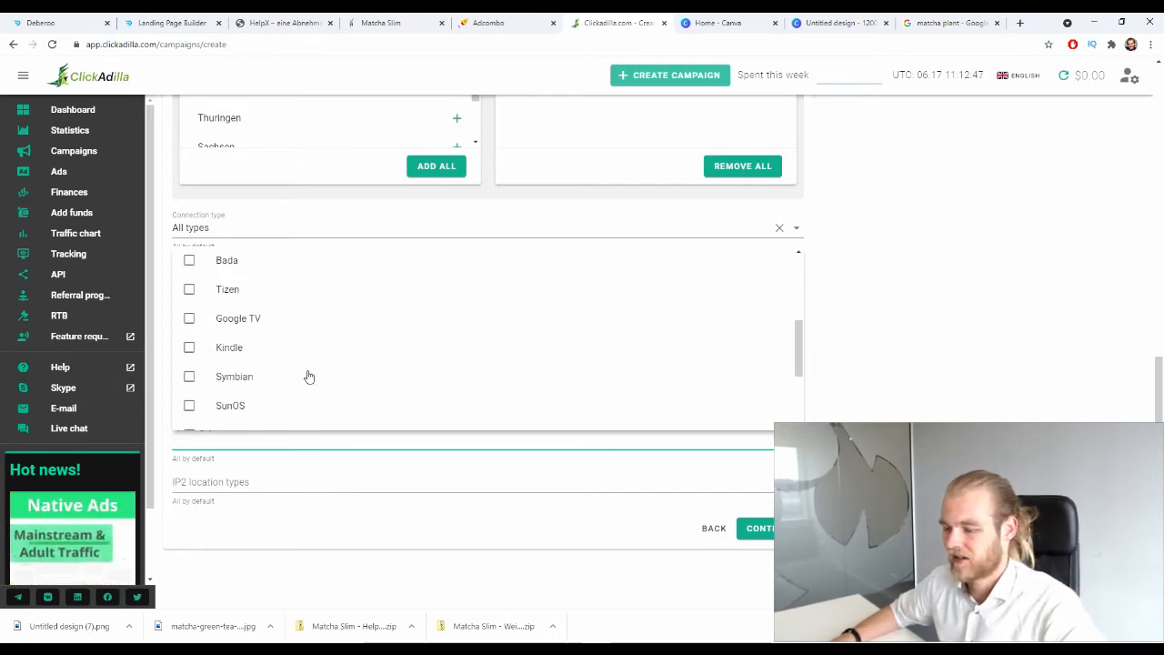
pyautogui.click(896, 389)
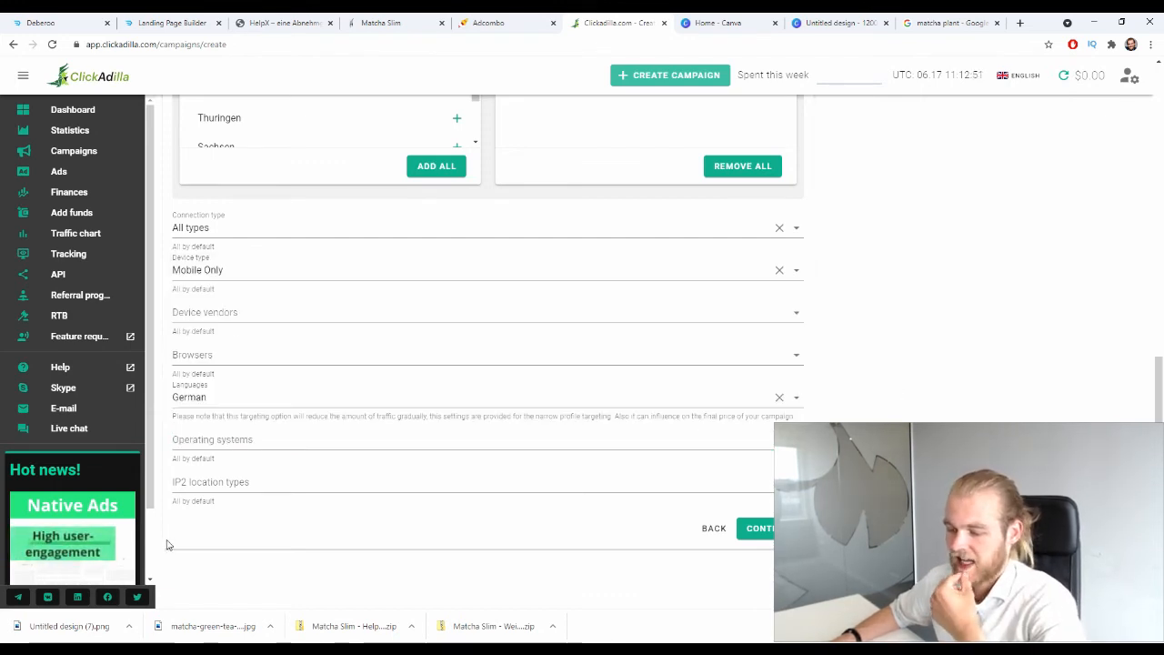
# Examine the full range of IP2 location types, from Commercial to Reserved, without selecting any.
pyautogui.click(206, 488)
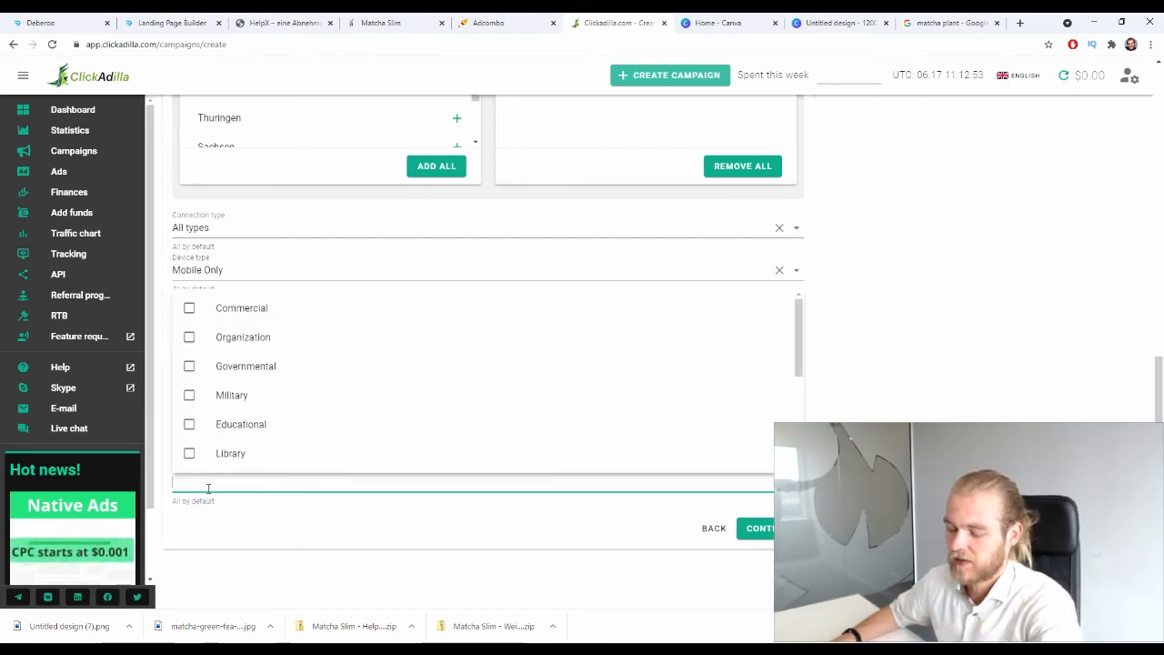
pyautogui.scroll(-5, 255, 460)
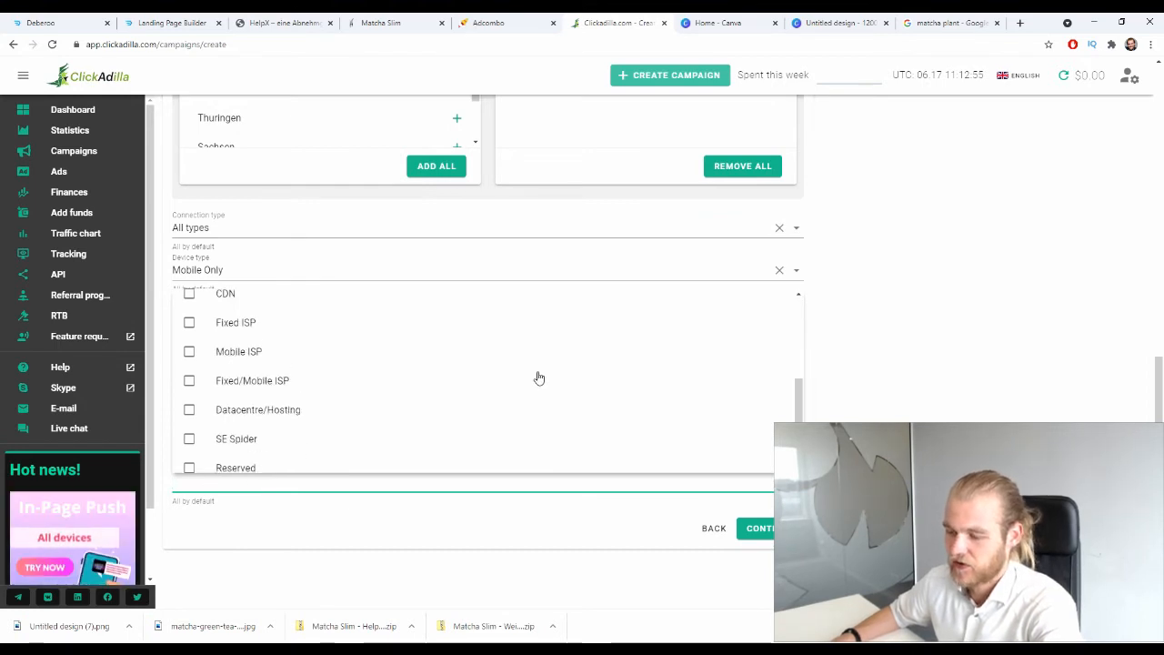
pyautogui.scroll(3, 537, 380)
pyautogui.scroll(-3, 528, 382)
pyautogui.scroll(3, 521, 382)
pyautogui.scroll(-4, 521, 384)
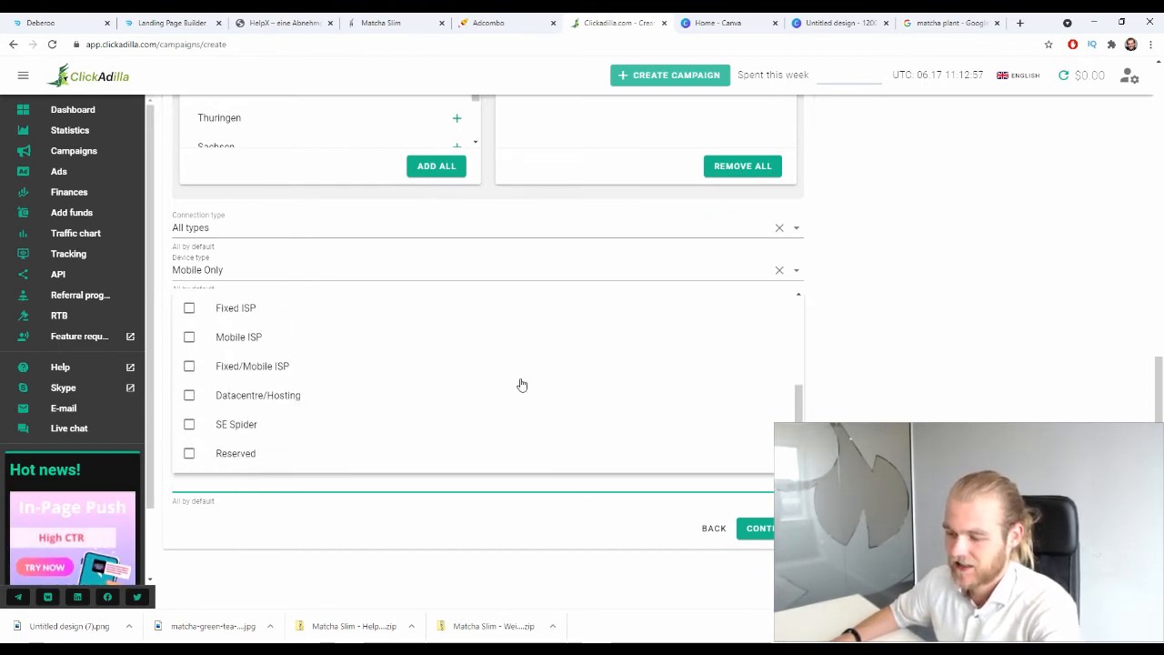
pyautogui.scroll(4, 520, 384)
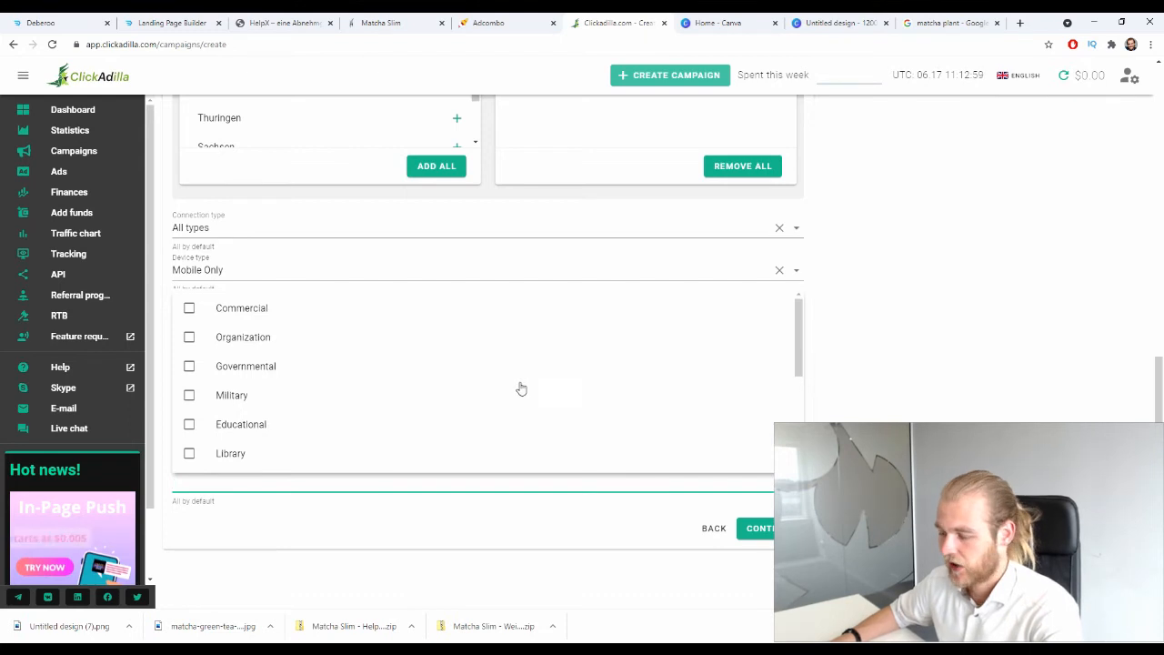
pyautogui.scroll(-5, 520, 387)
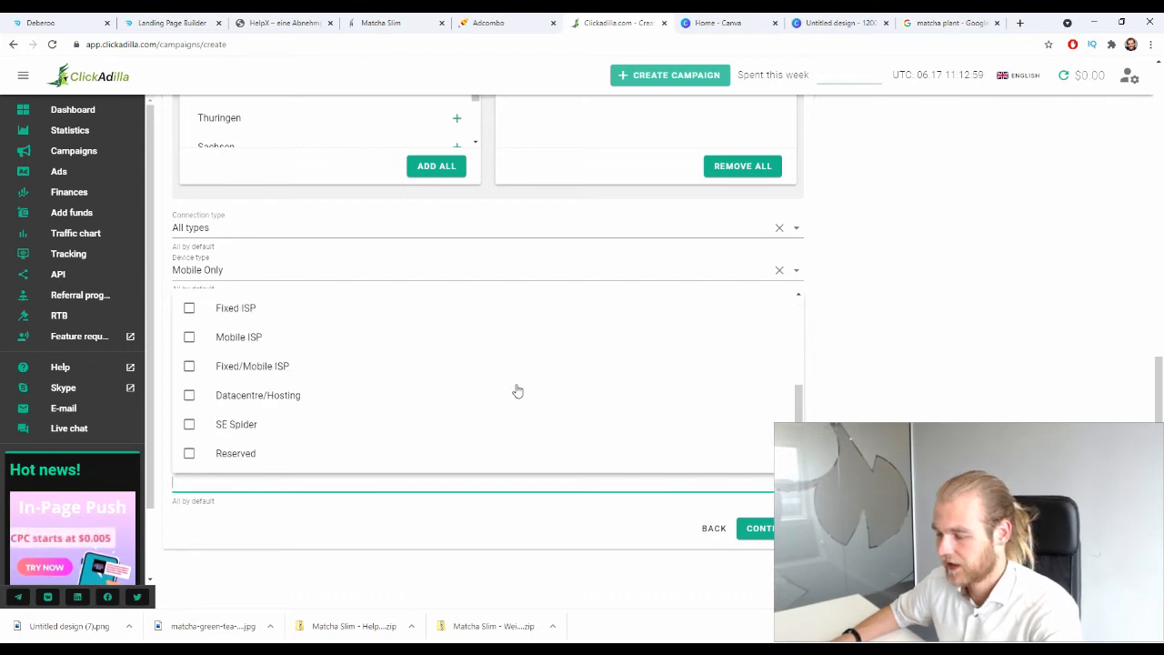
pyautogui.click(1008, 368)
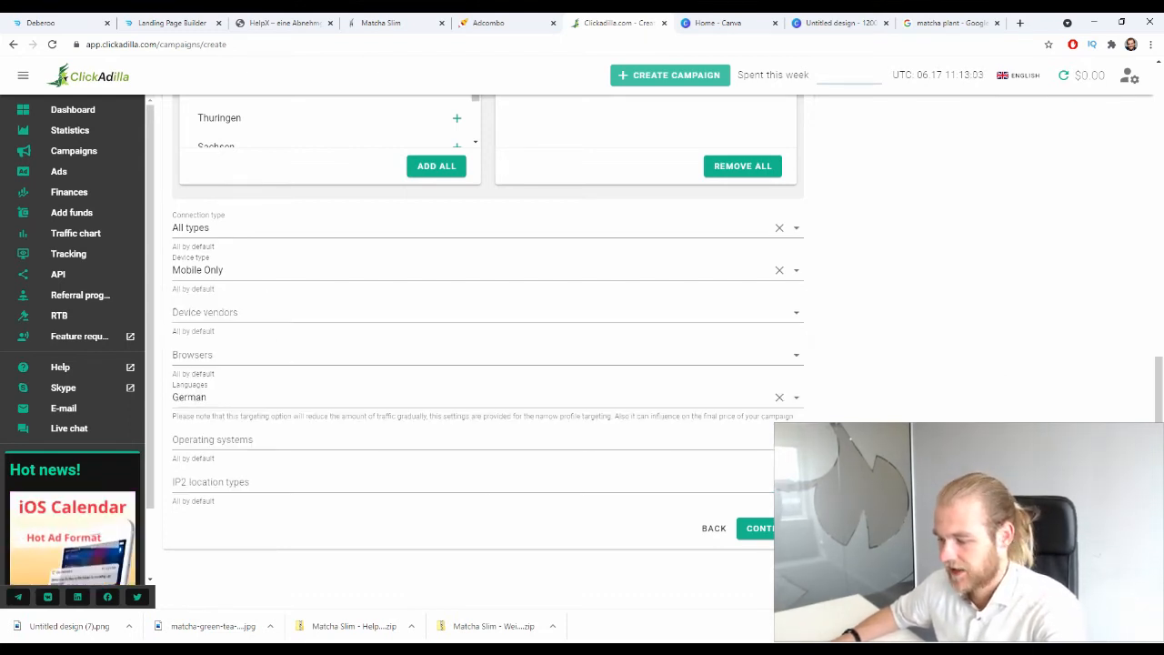
# Continue to the site settings, check the Premium site list and set the traffic source back to RON (All).
pyautogui.click(761, 532)
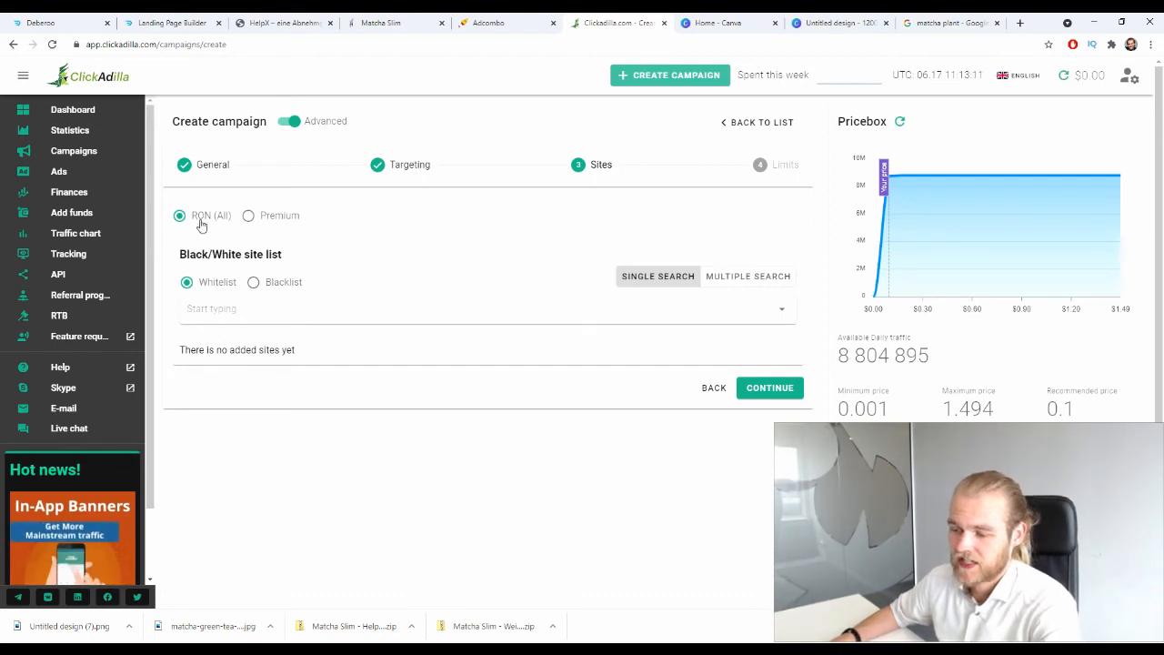
pyautogui.click(247, 218)
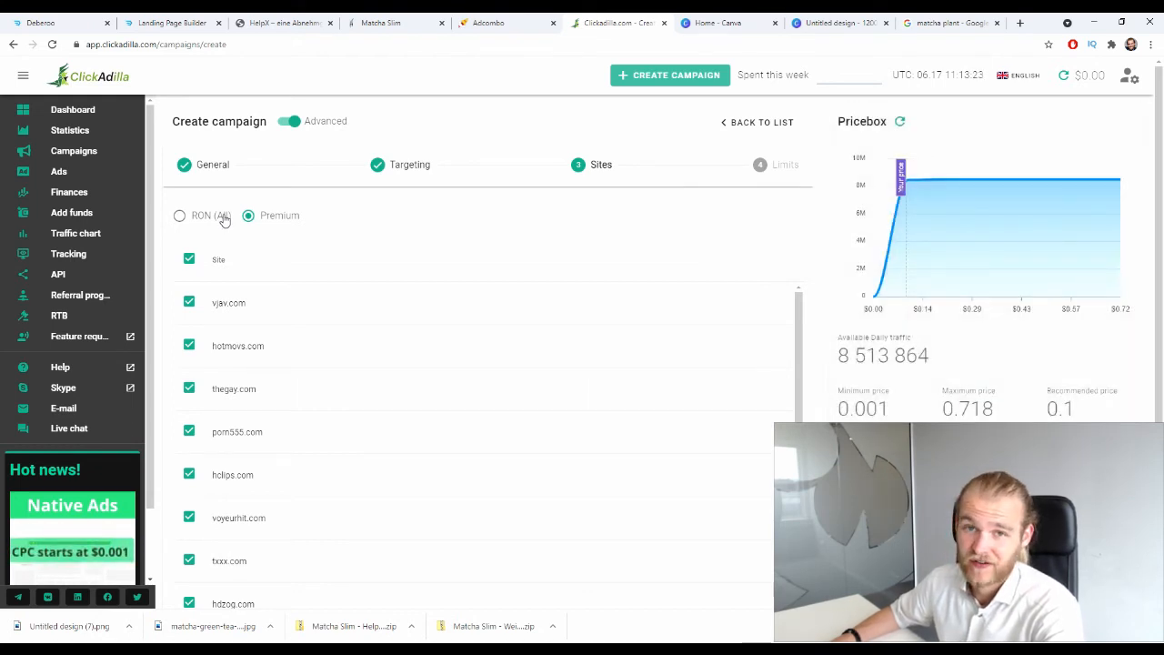
pyautogui.click(211, 216)
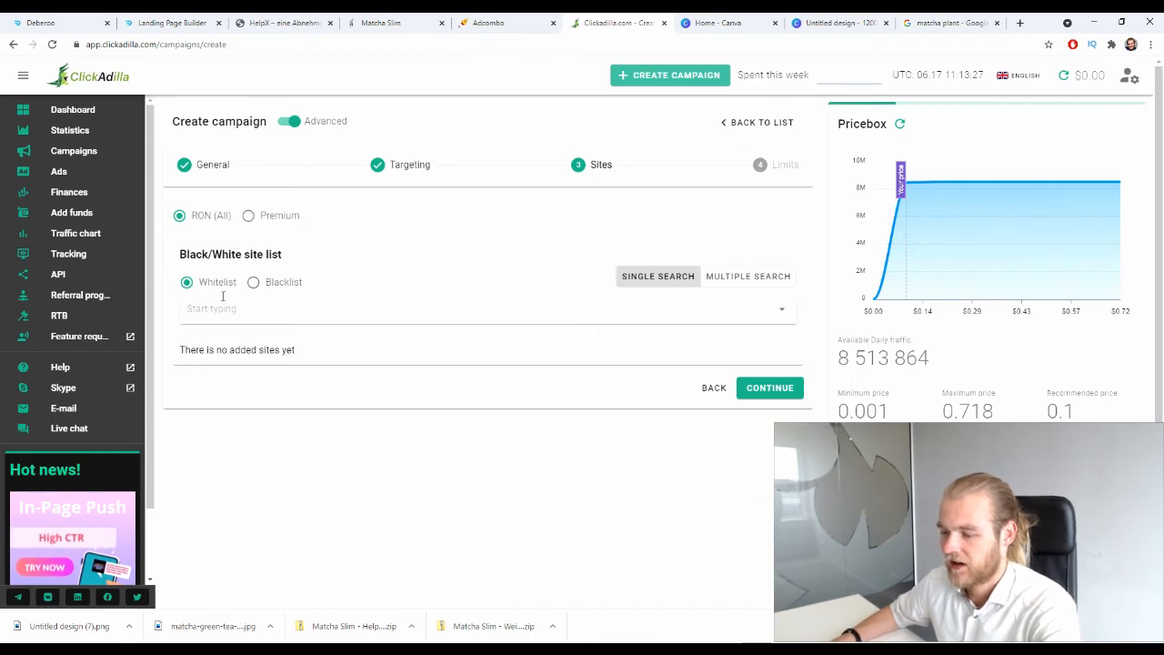
# Compare the Blacklist and Whitelist site options, choose Whitelist without adding any sites and continue to the limits.
pyautogui.click(268, 285)
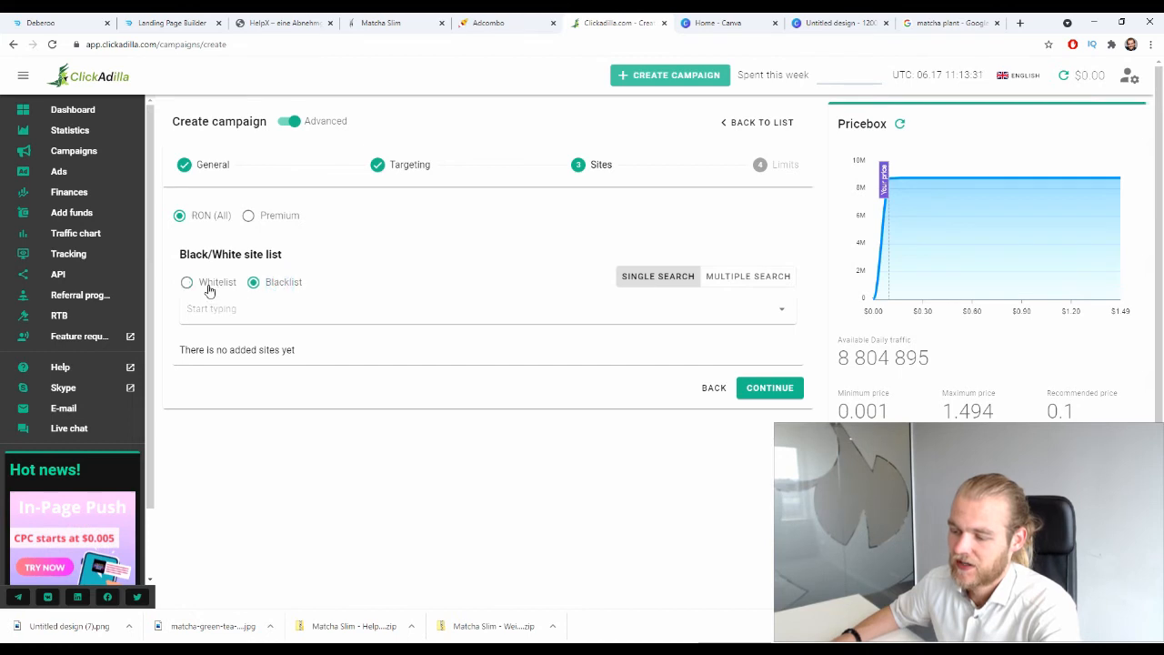
pyautogui.click(305, 310)
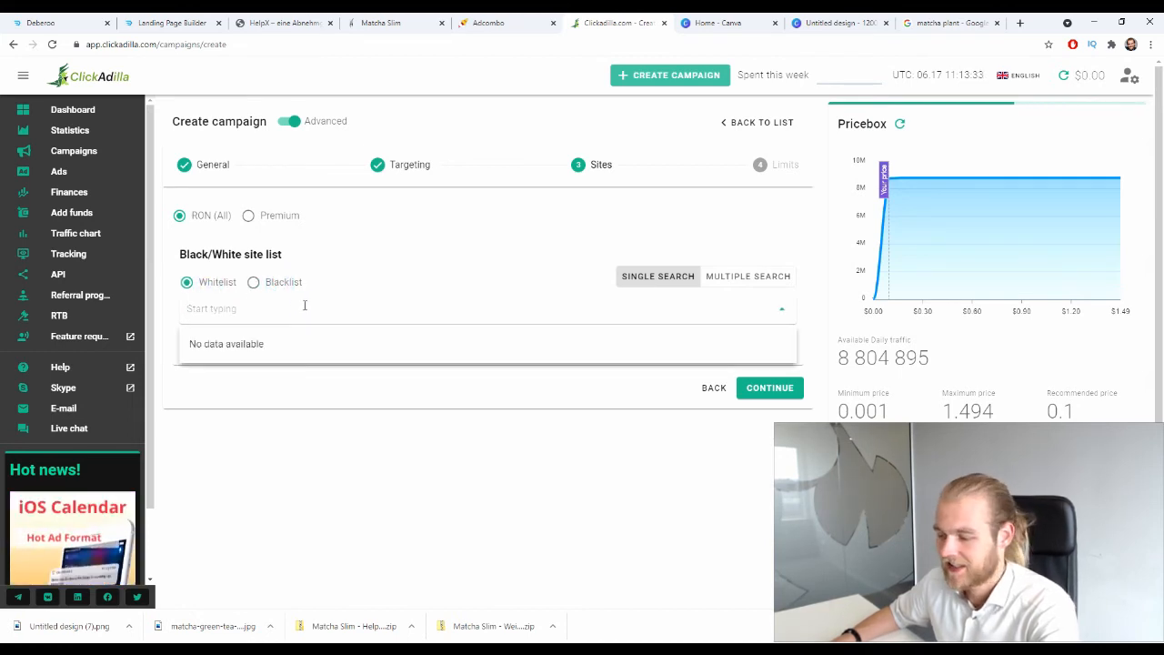
pyautogui.click(345, 273)
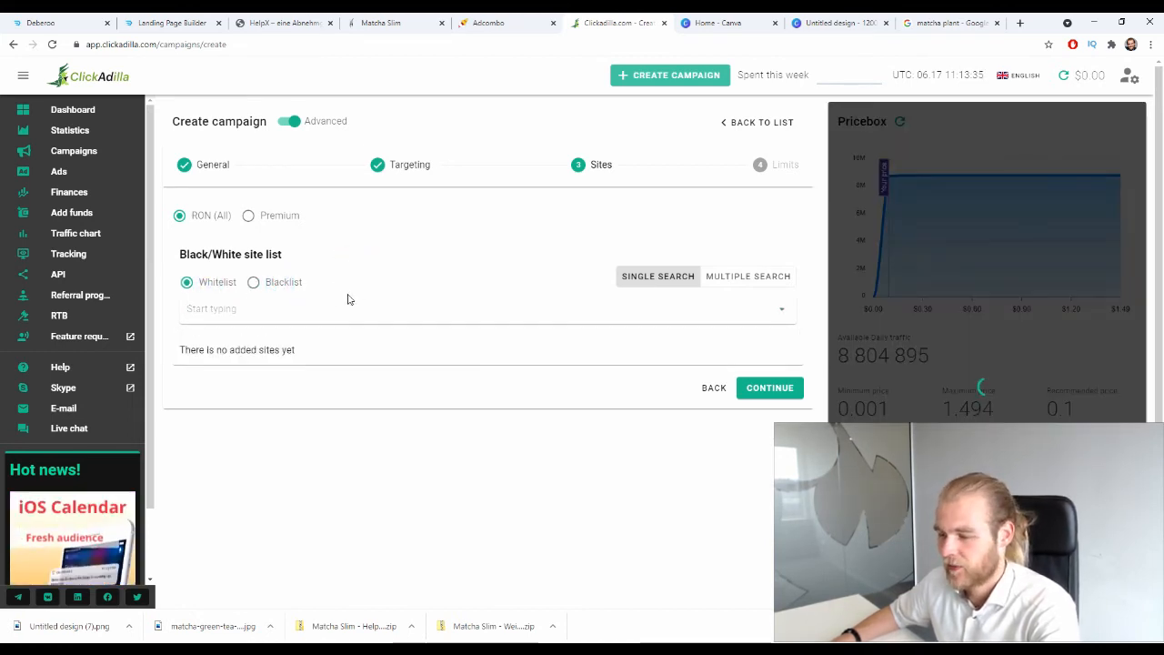
pyautogui.click(300, 309)
pyautogui.click(274, 298)
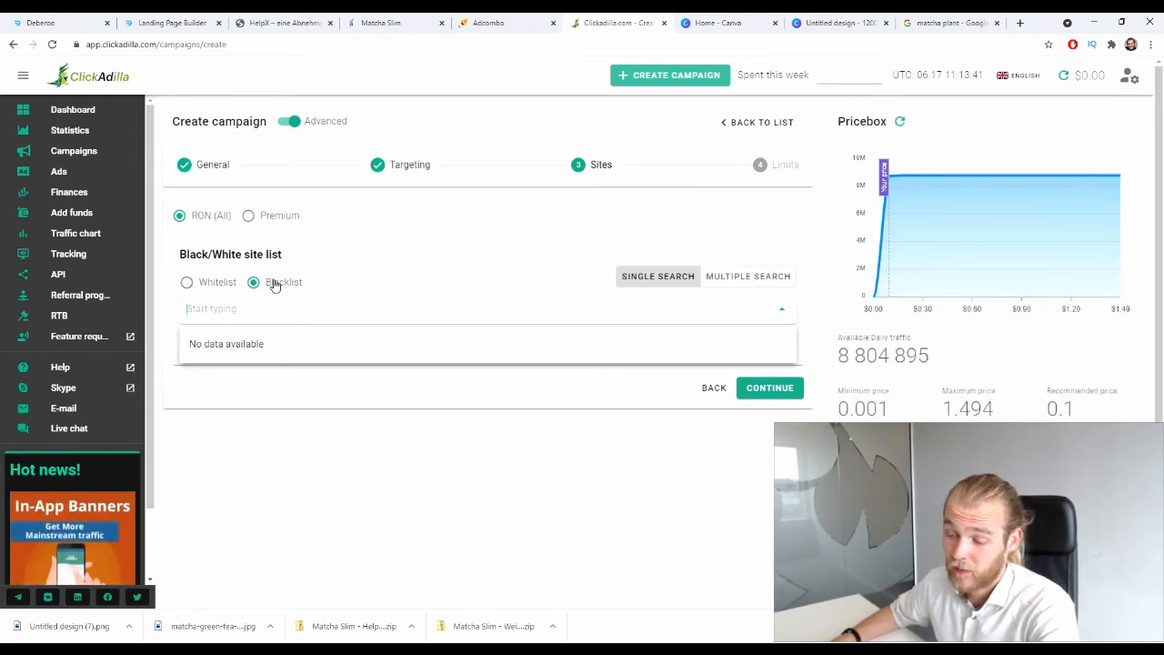
pyautogui.click(234, 283)
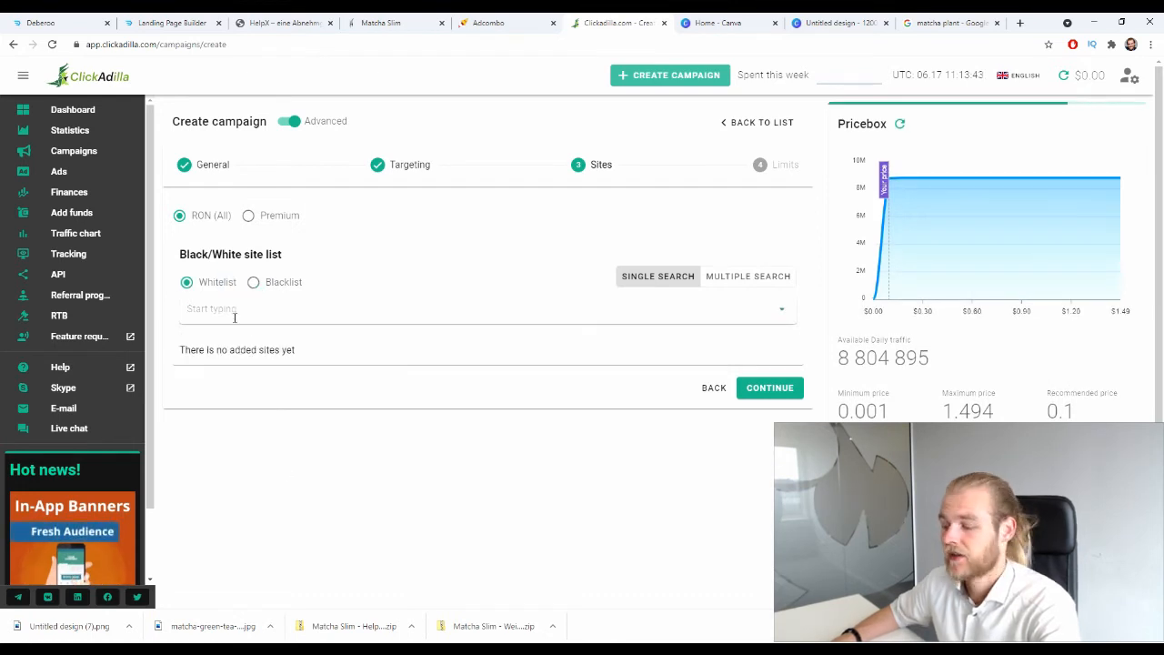
pyautogui.click(754, 394)
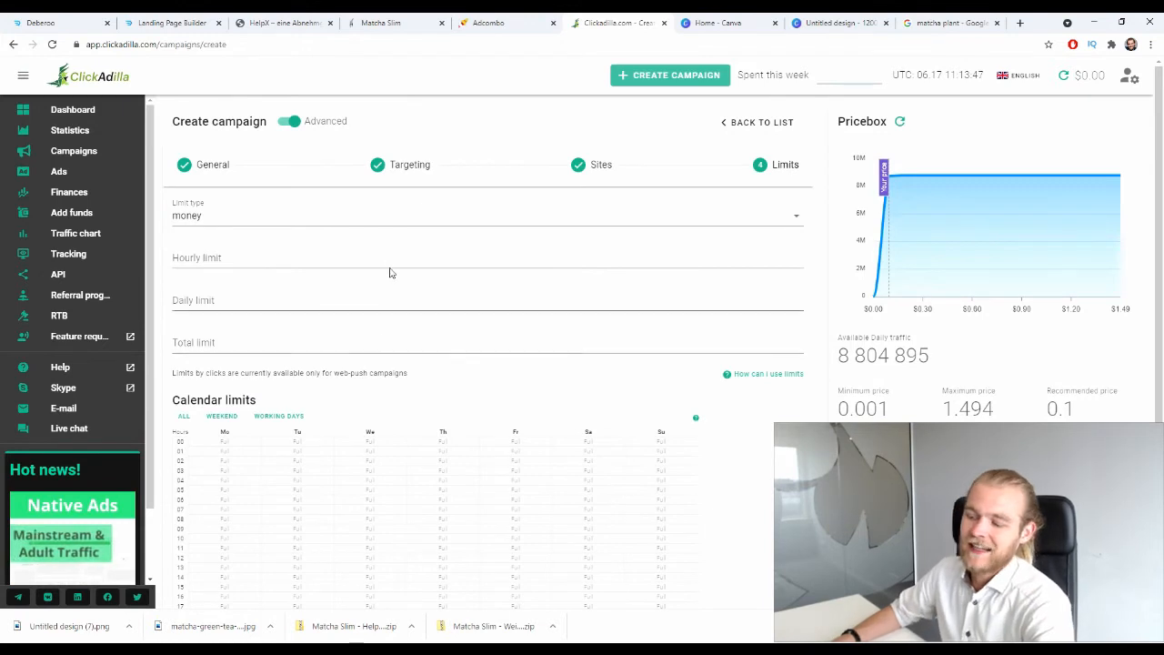
# Keep money as the limit type and set the campaign's daily limit to 300.
pyautogui.click(374, 220)
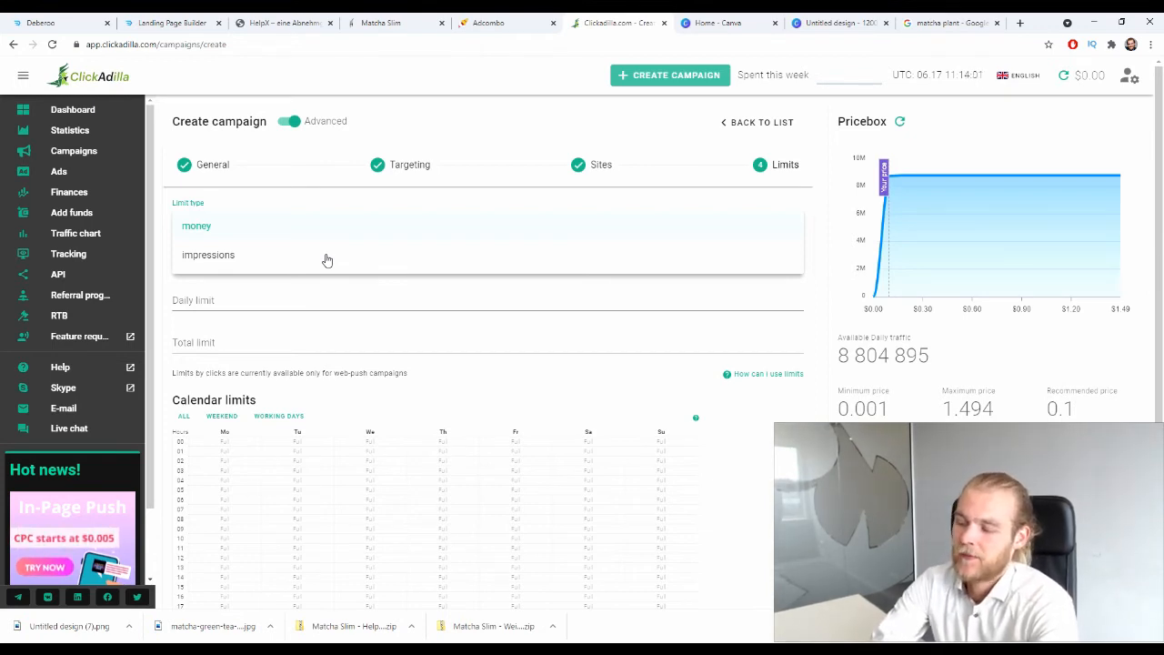
pyautogui.click(265, 226)
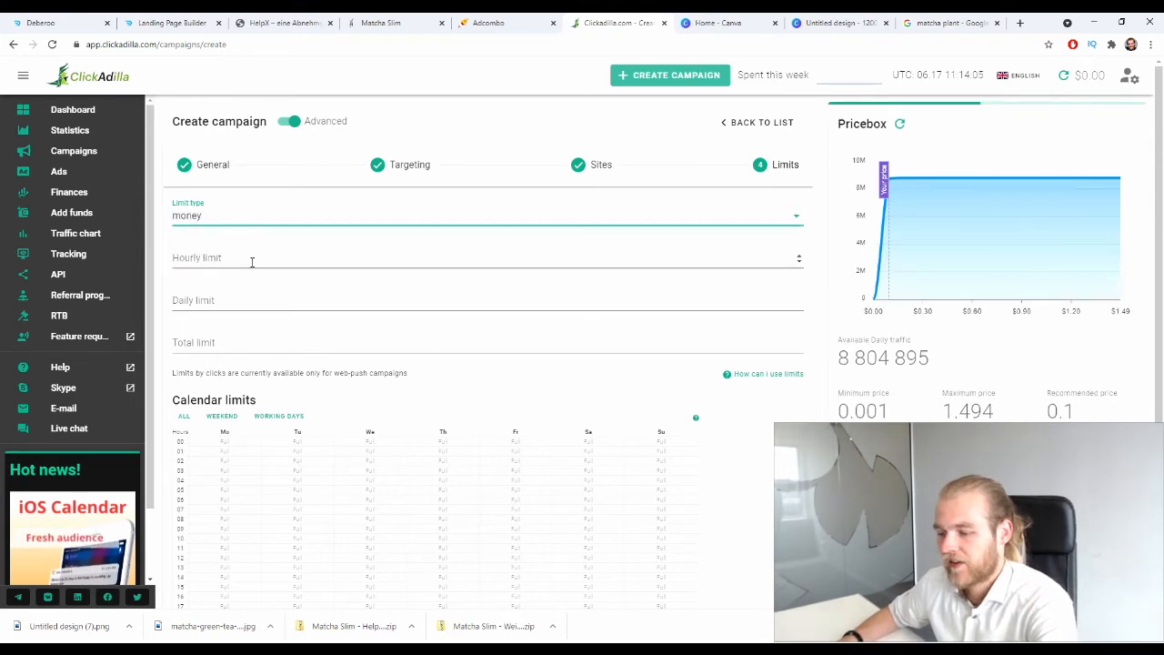
pyautogui.click(252, 262)
pyautogui.click(259, 300)
pyautogui.click(262, 343)
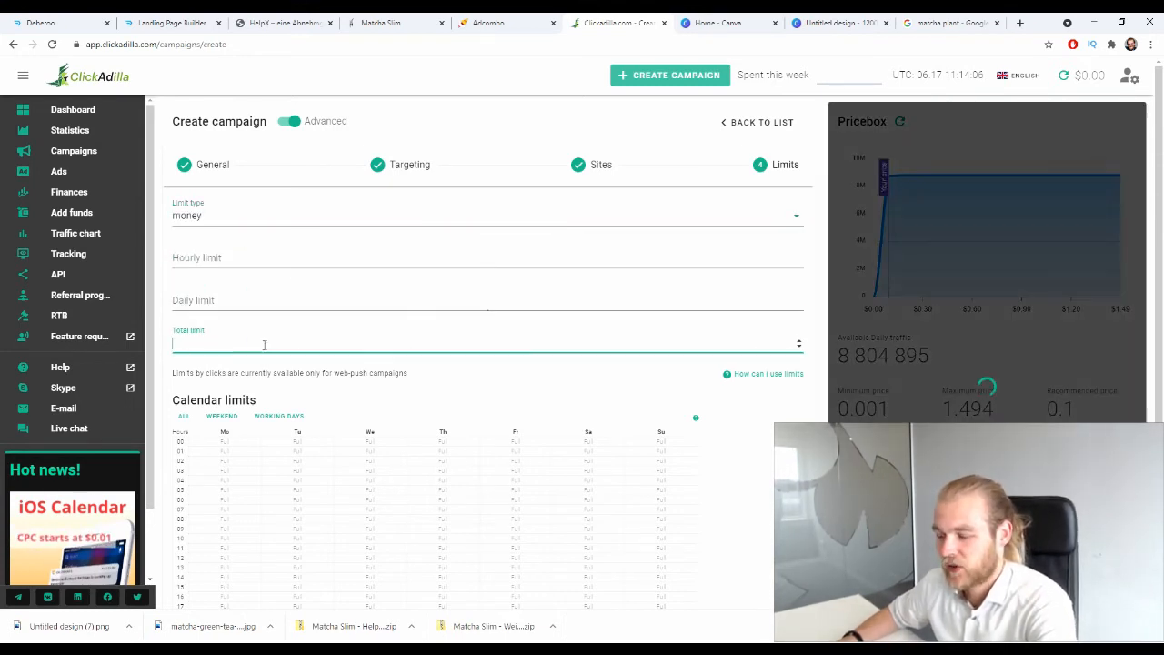
pyautogui.click(270, 301)
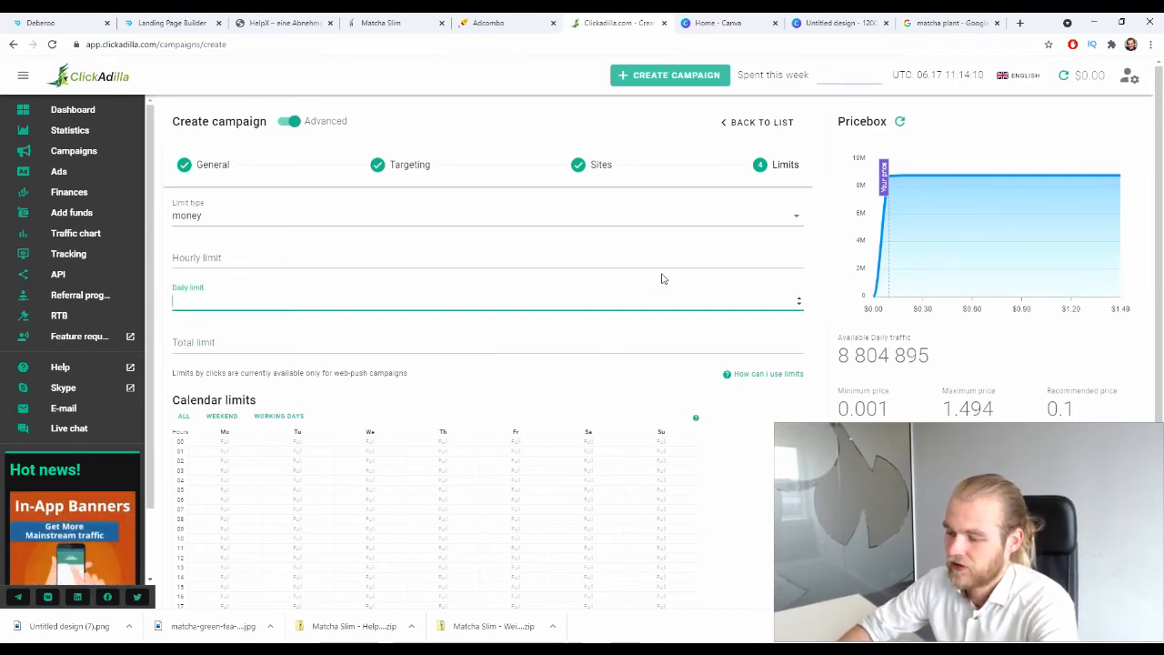
pyautogui.write('300')
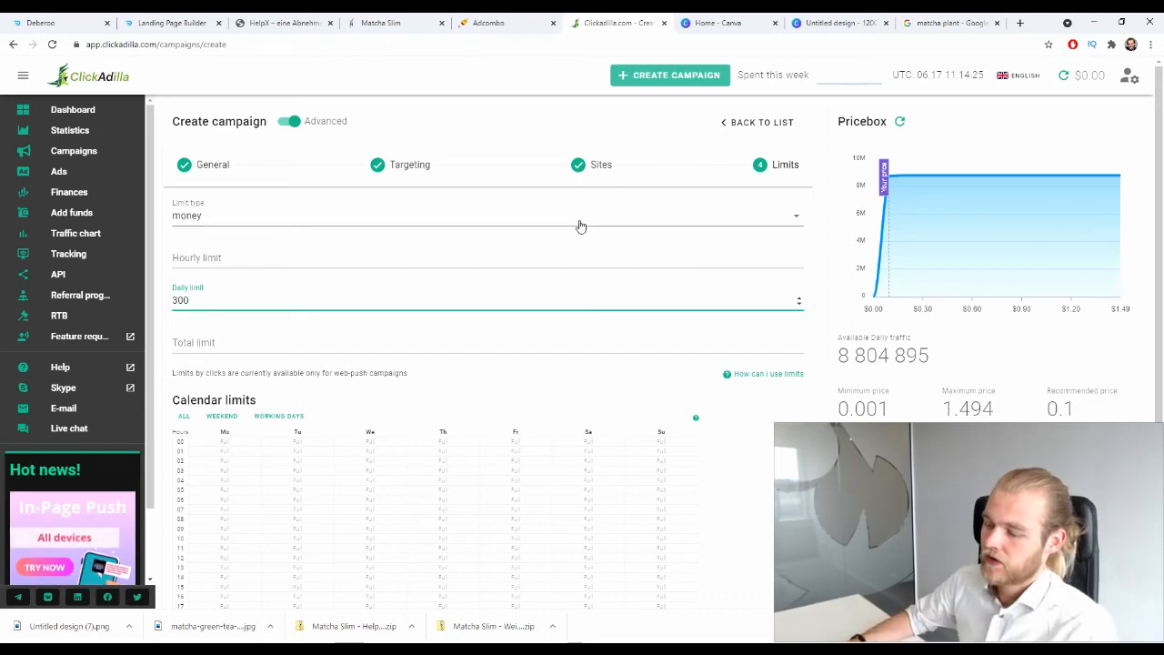
# Set the hourly limit to 20 and leave the total limit empty.
pyautogui.click(297, 262)
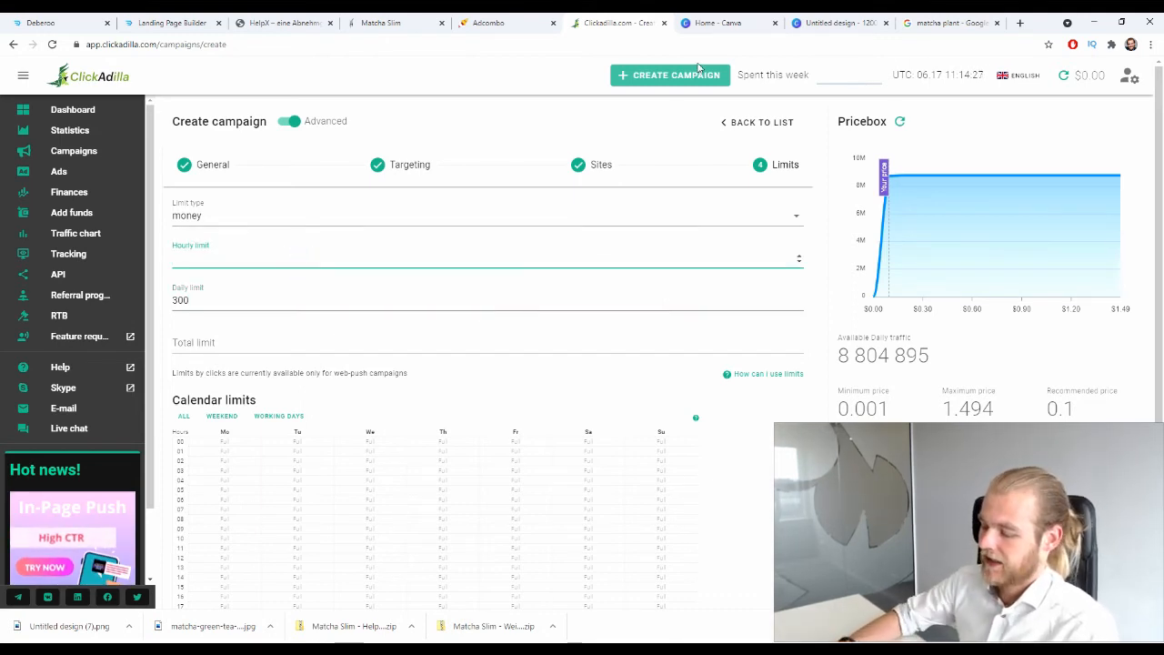
pyautogui.write('20')
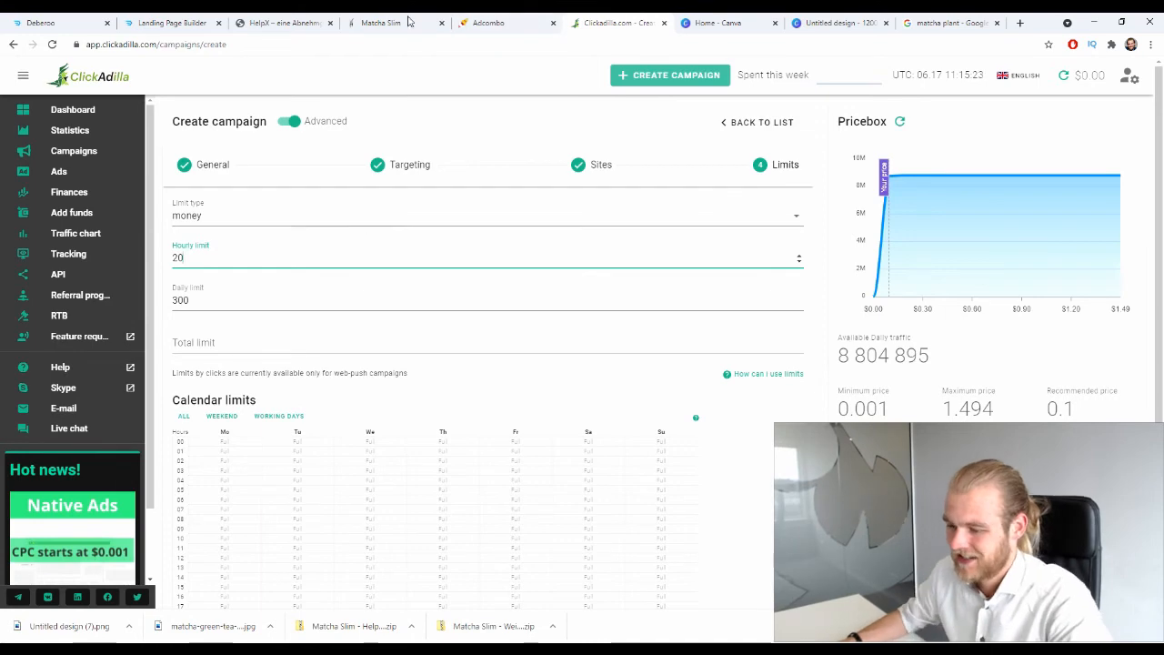
pyautogui.click(273, 348)
pyautogui.click(501, 371)
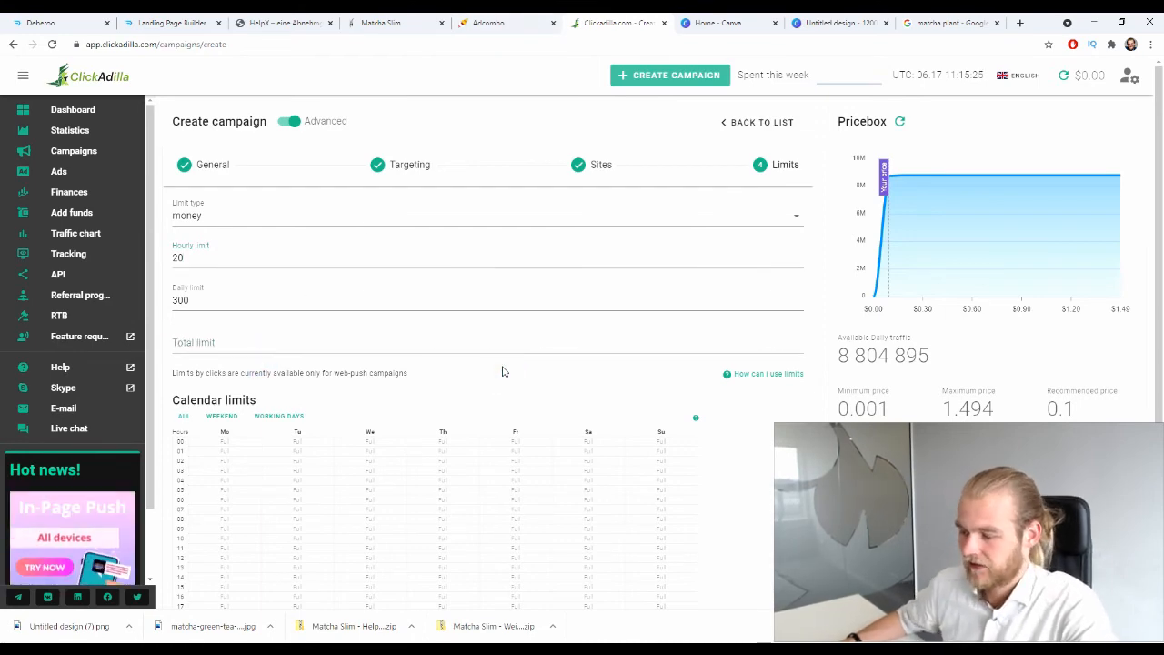
# Set the calendar limit for Wednesday hours 10 and 11 to No traffic.
pyautogui.scroll(-2, 330, 323)
pyautogui.scroll(-1, 330, 323)
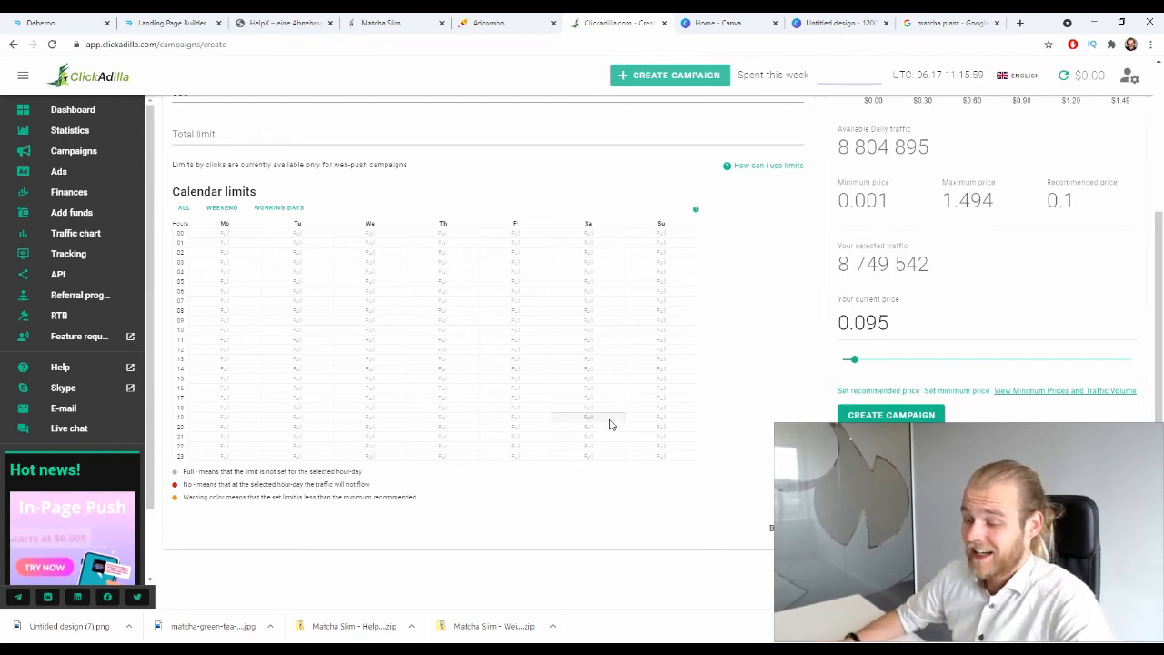
pyautogui.moveTo(390, 328); pyautogui.dragTo(401, 388)
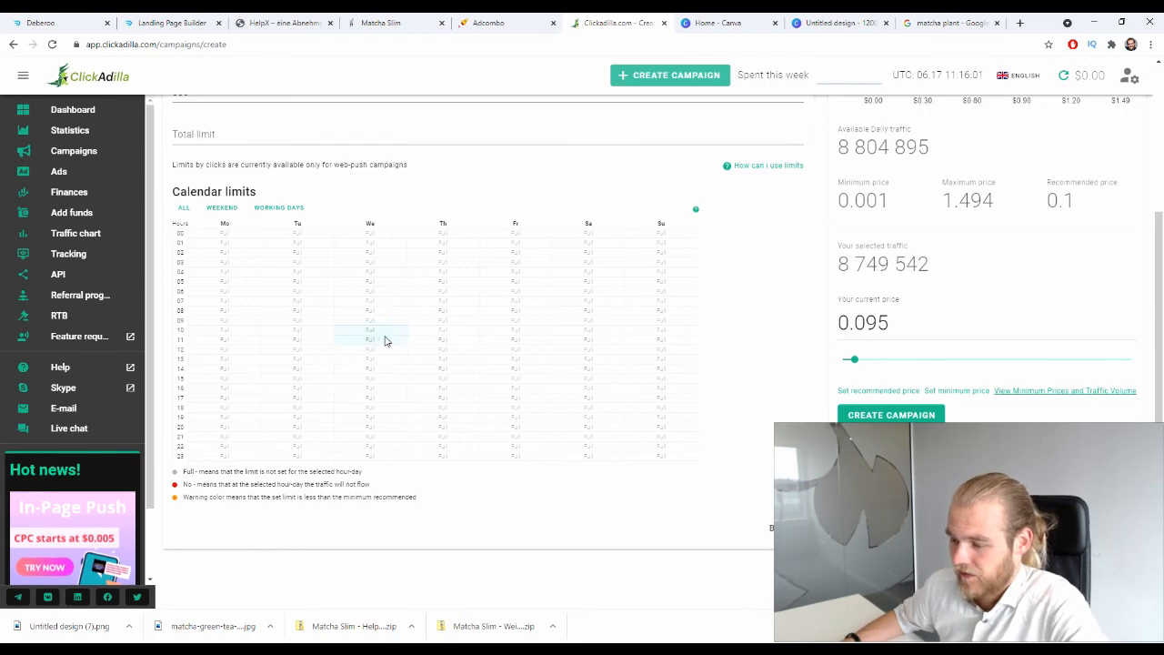
pyautogui.moveTo(384, 341); pyautogui.dragTo(382, 337)
pyautogui.click(569, 301)
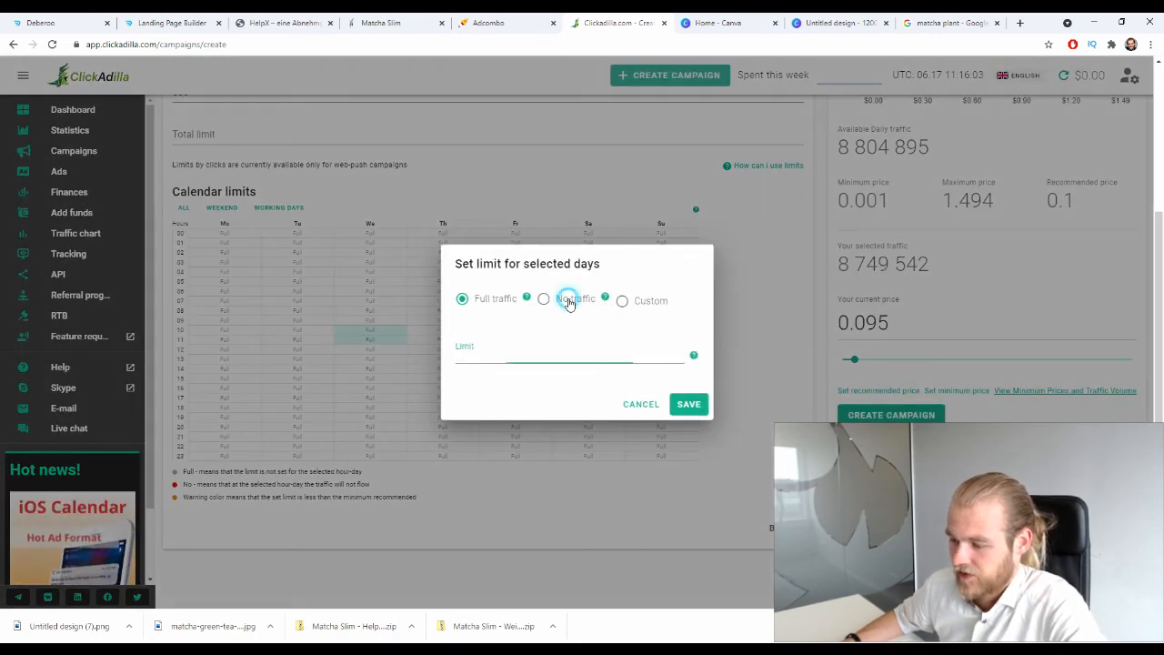
pyautogui.click(688, 403)
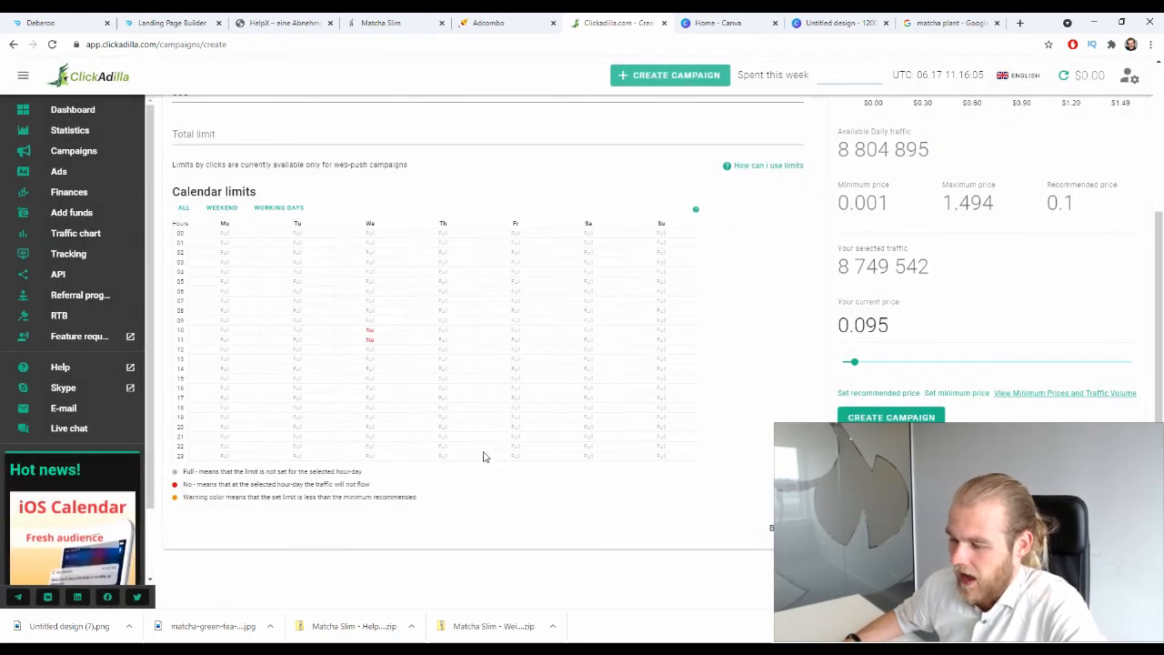
# Apply a custom calendar limit of $10 to Friday hours 09 through 14.
pyautogui.moveTo(517, 323)
pyautogui.mouseDown()
pyautogui.moveTo(522, 391)
pyautogui.moveTo(519, 317)
pyautogui.mouseUp()
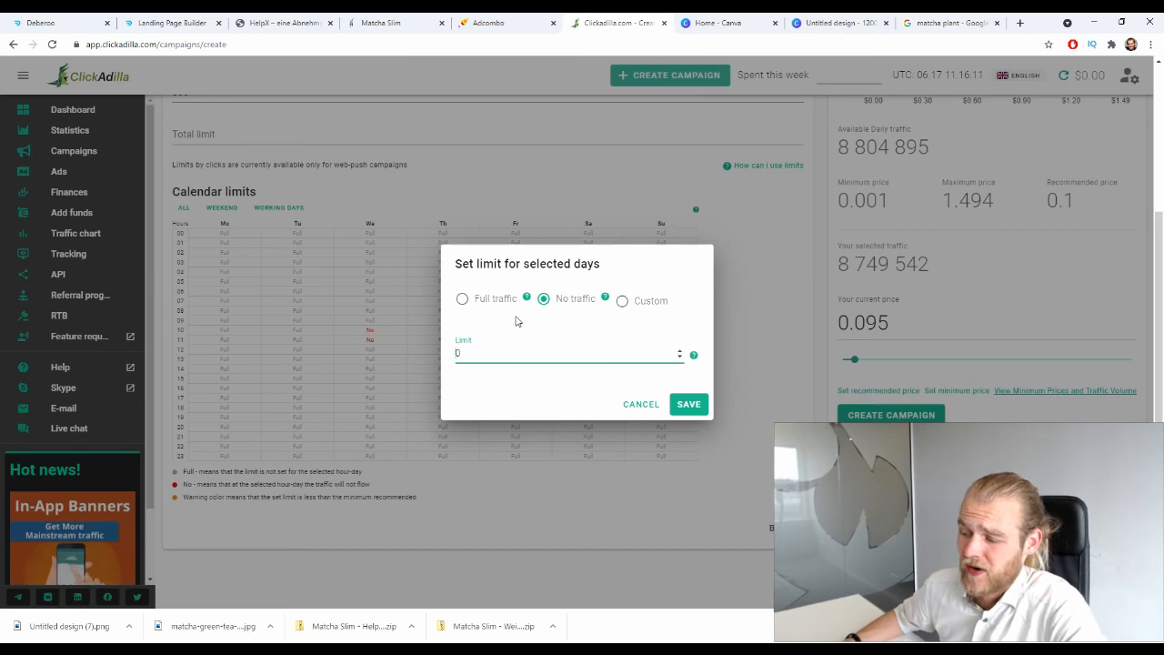
pyautogui.click(663, 308)
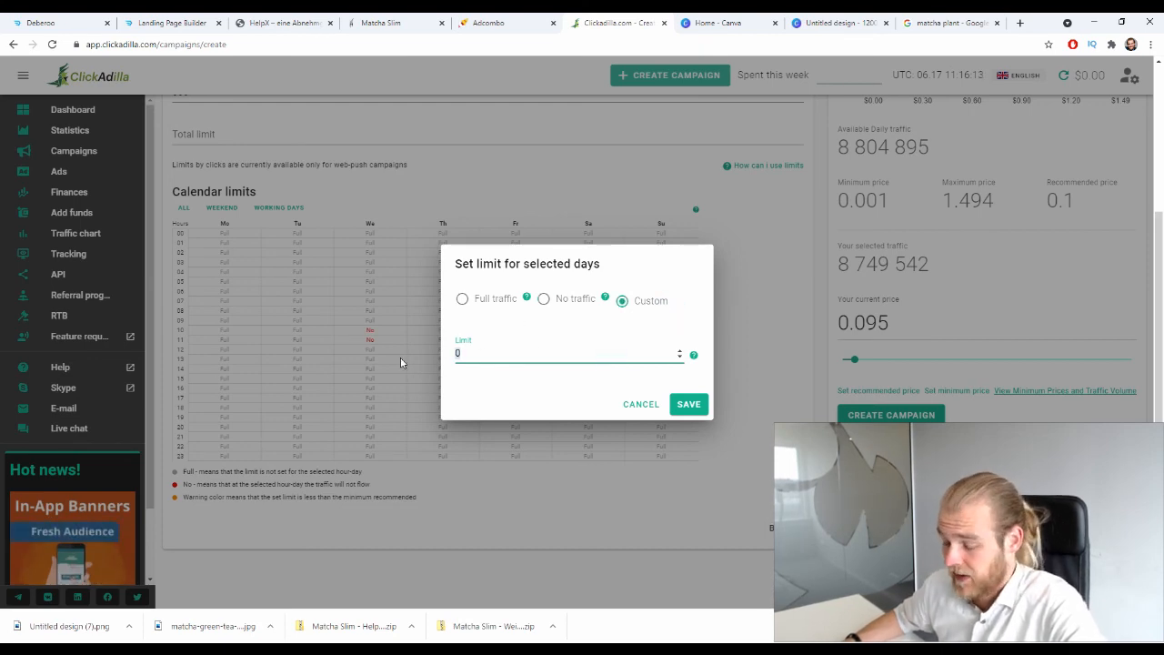
pyautogui.write('1')
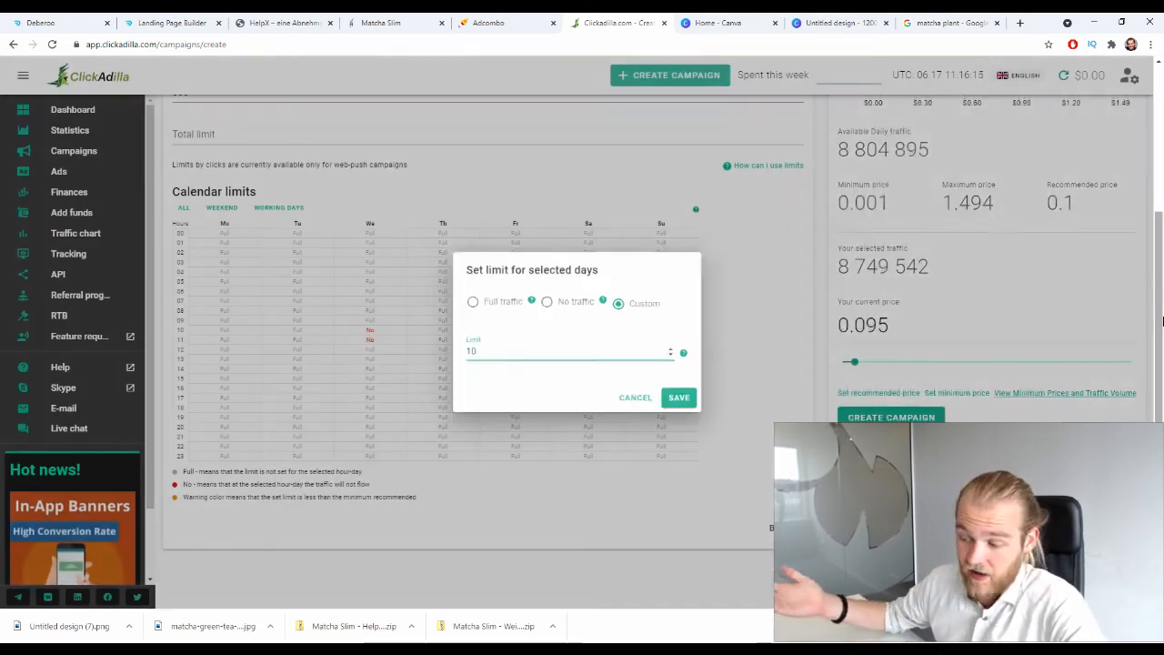
pyautogui.press('Return')
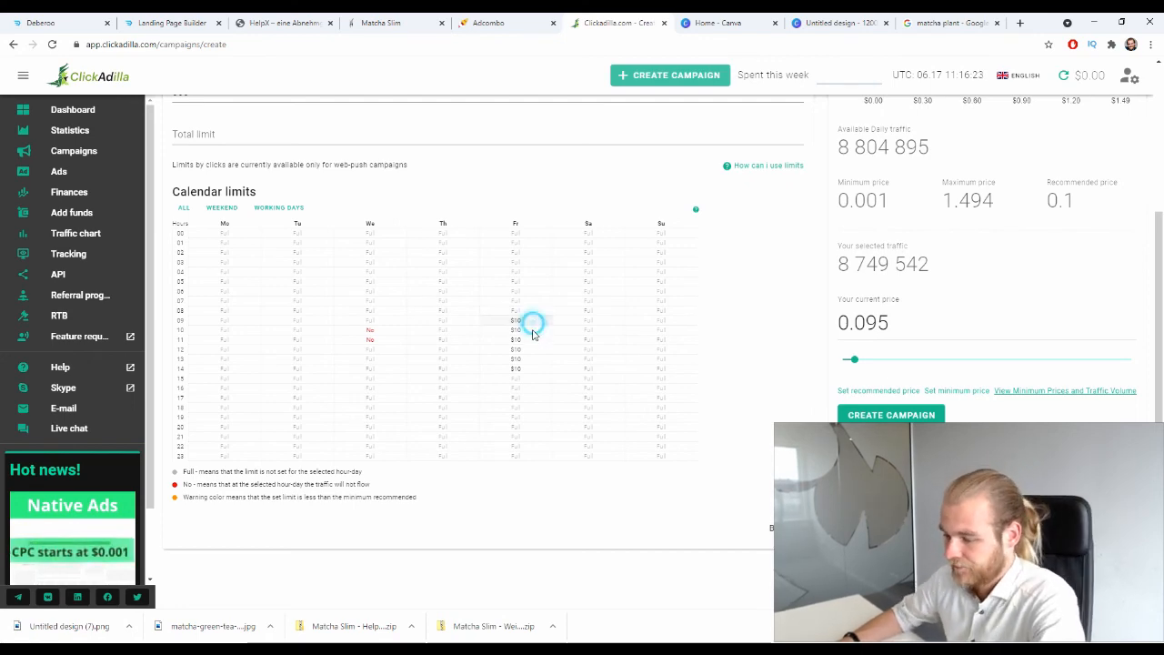
# Restore Full traffic in the calendar limits for the restricted Friday and Wednesday hours.
pyautogui.moveTo(533, 335); pyautogui.dragTo(530, 369)
pyautogui.click(485, 297)
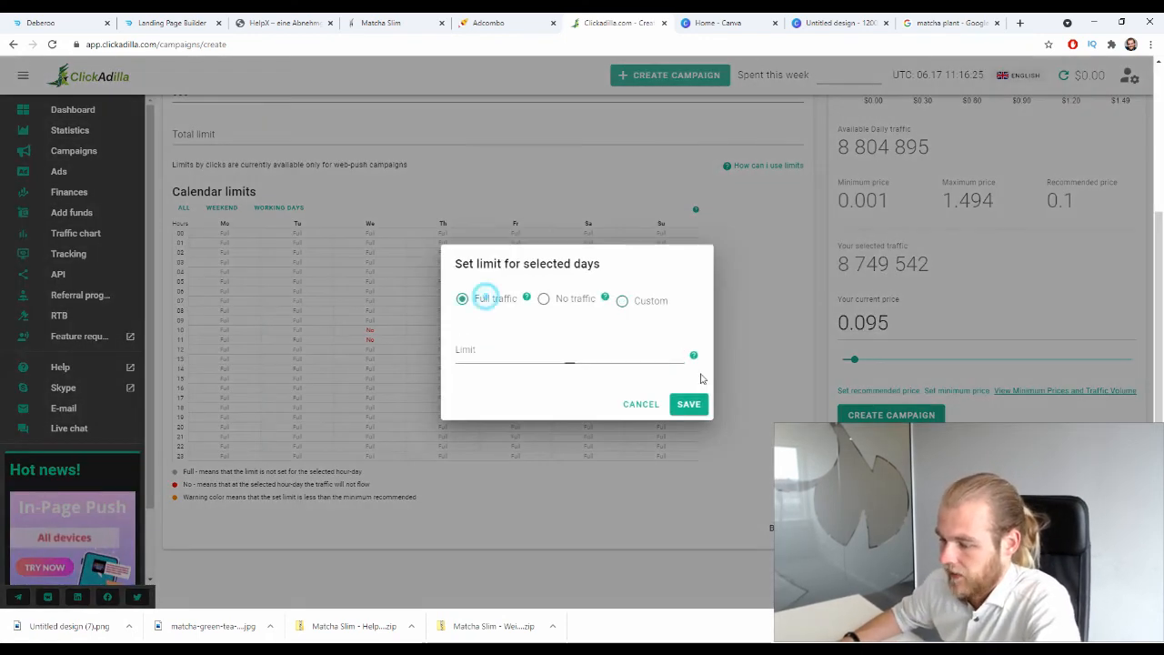
pyautogui.click(694, 404)
pyautogui.moveTo(377, 330); pyautogui.dragTo(388, 346)
pyautogui.click(689, 411)
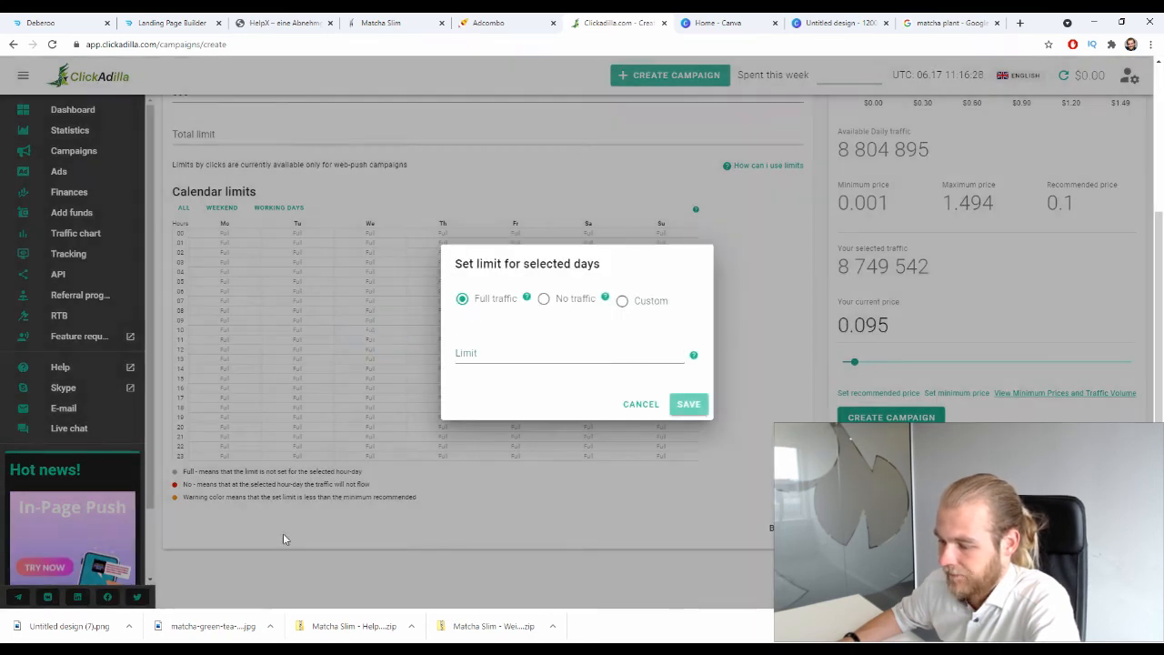
# Review the limit settings and submit the new campaign at the current price of 0.095.
pyautogui.scroll(2, 556, 531)
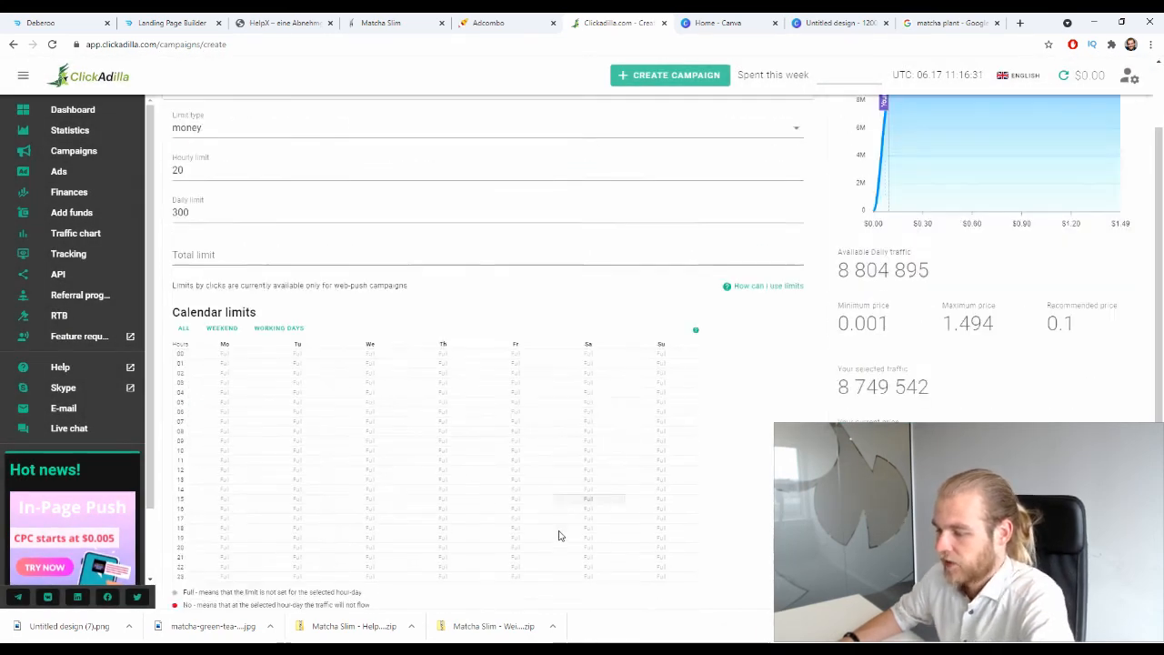
pyautogui.scroll(-2, 559, 536)
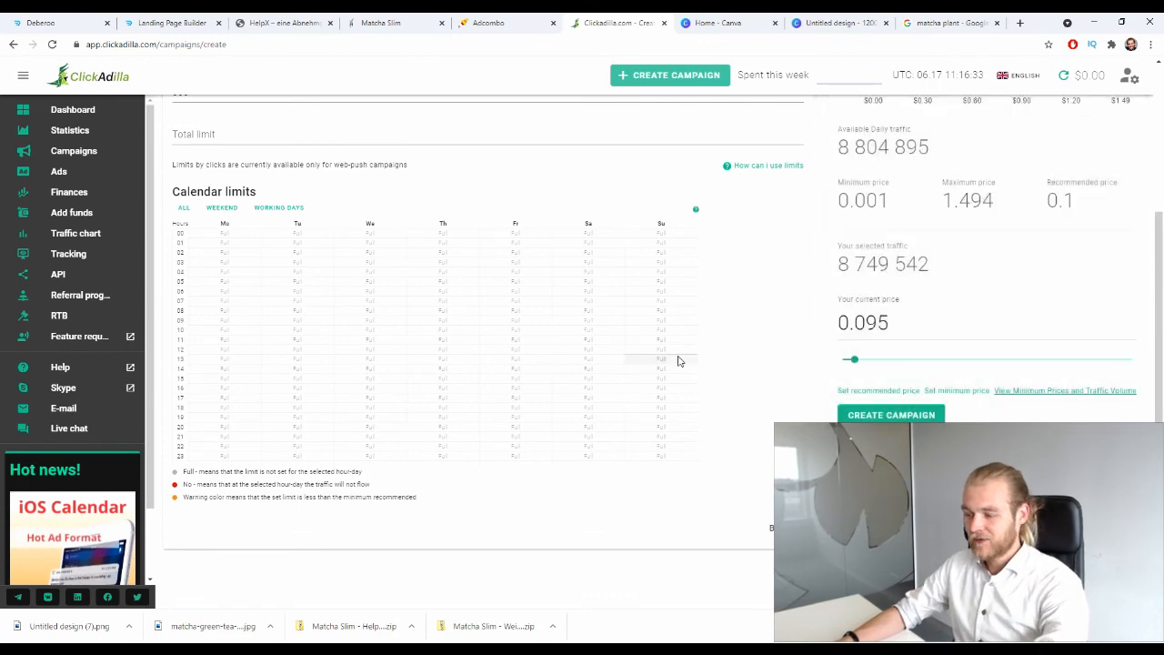
pyautogui.click(899, 416)
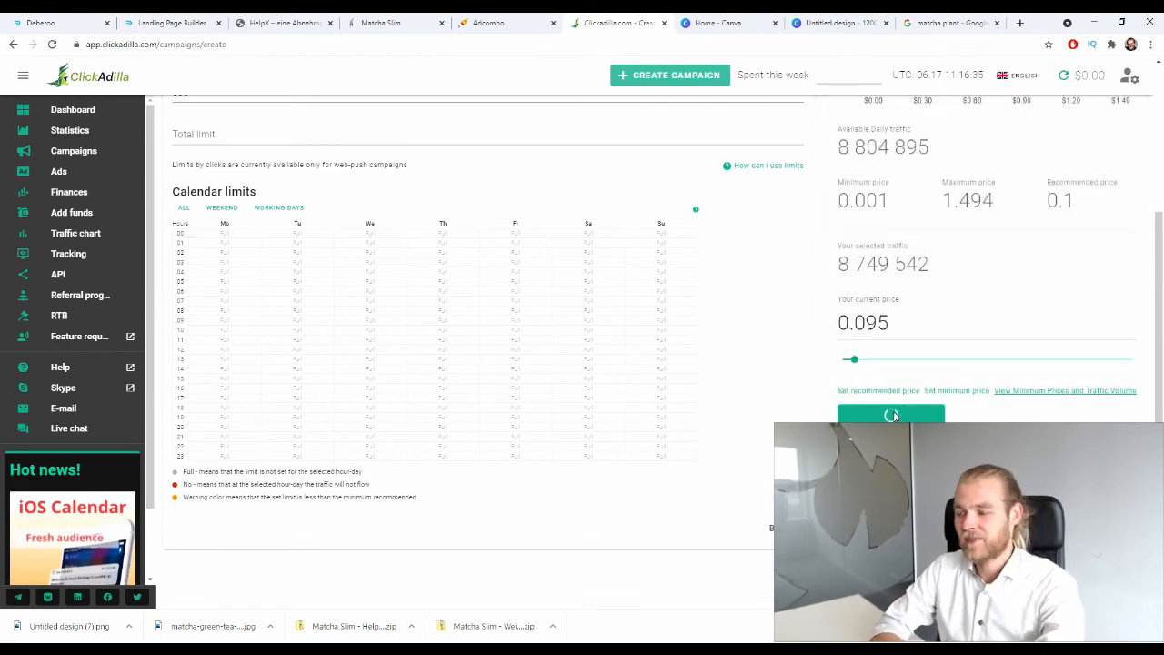